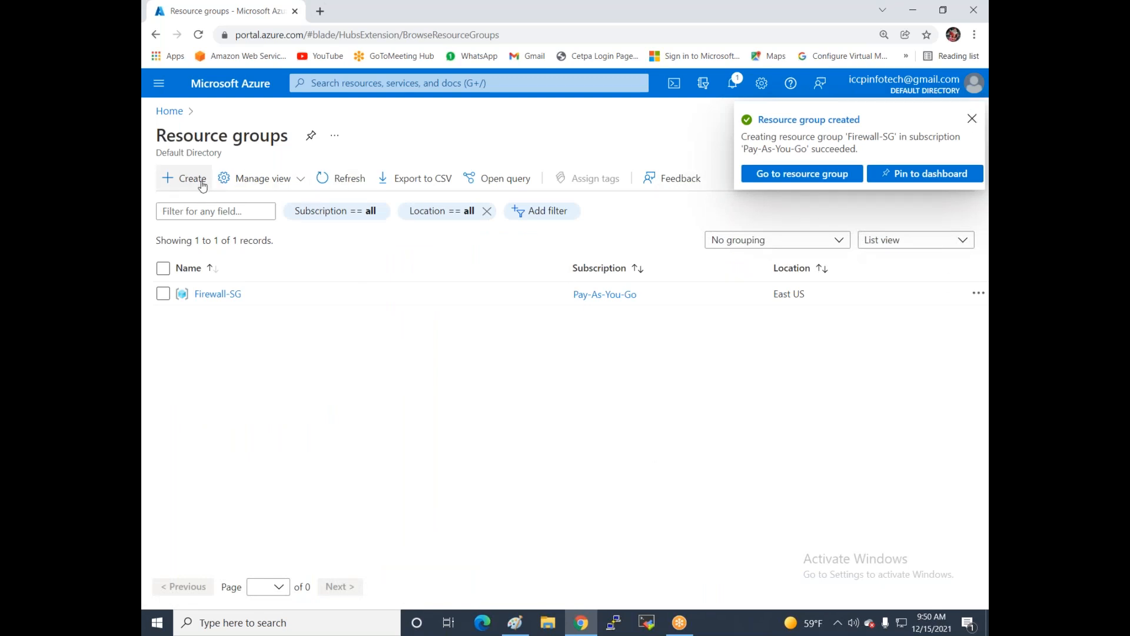
Start a new network security group in the Pay-As-You-Go subscription and the Firewall-SG resource group.
{"action": "left_click", "coordinate": [169, 113]}
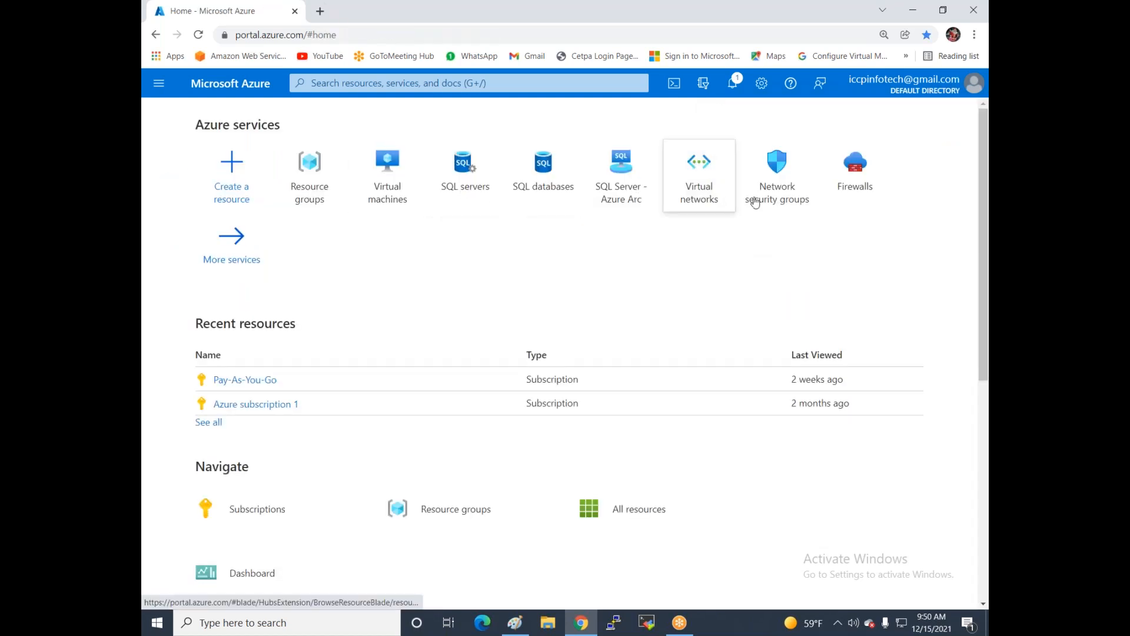
{"action": "left_click", "coordinate": [769, 183]}
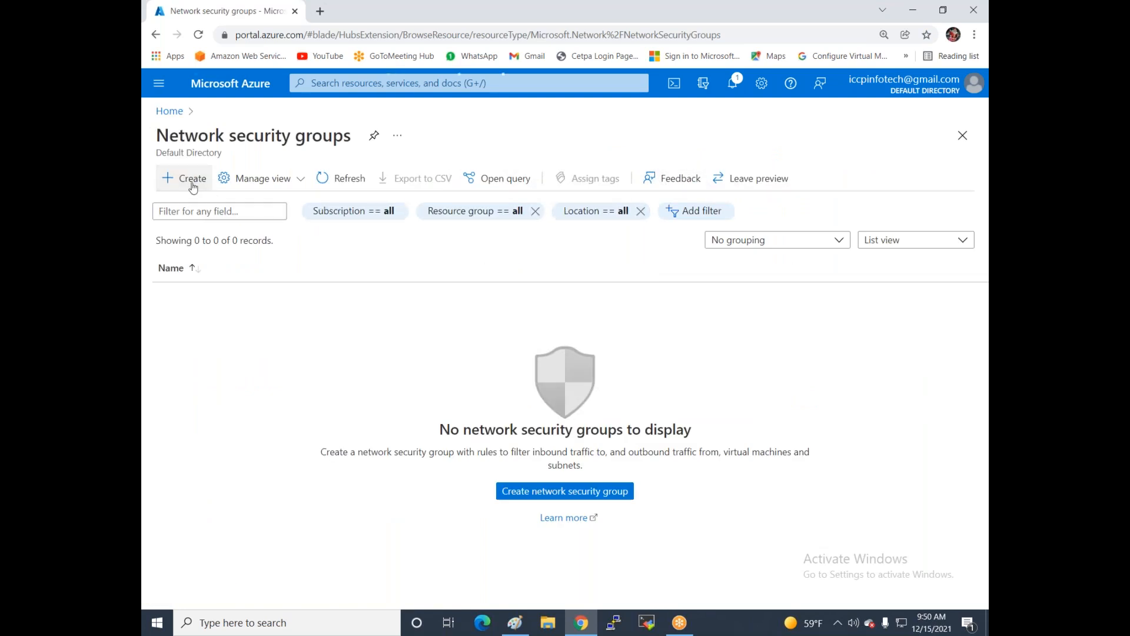
{"action": "left_click", "coordinate": [193, 187]}
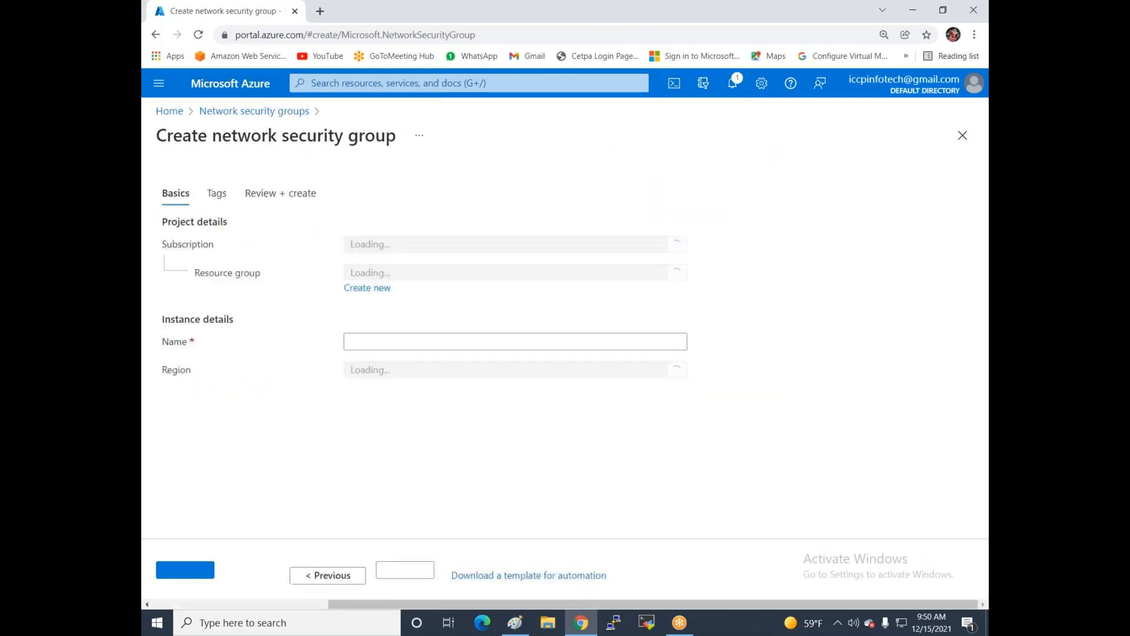
{"action": "left_click", "coordinate": [675, 250]}
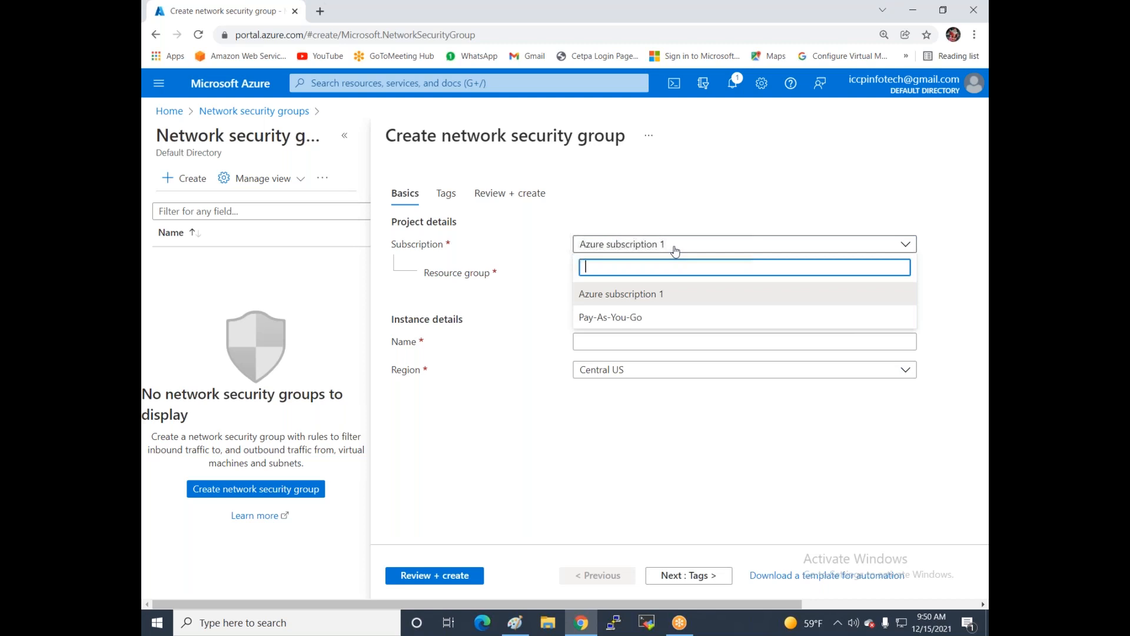
{"action": "left_click", "coordinate": [628, 318]}
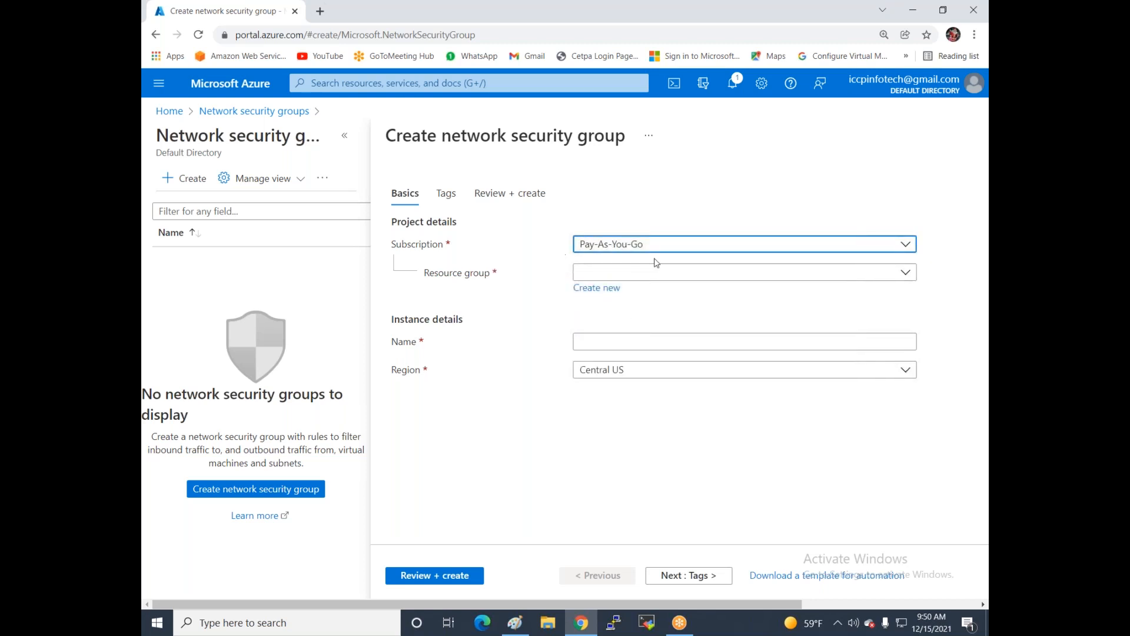
{"action": "left_click", "coordinate": [628, 276]}
{"action": "left_click", "coordinate": [611, 323]}
Name the network security group Security-NSG, then review and create it.
{"action": "left_click", "coordinate": [602, 344]}
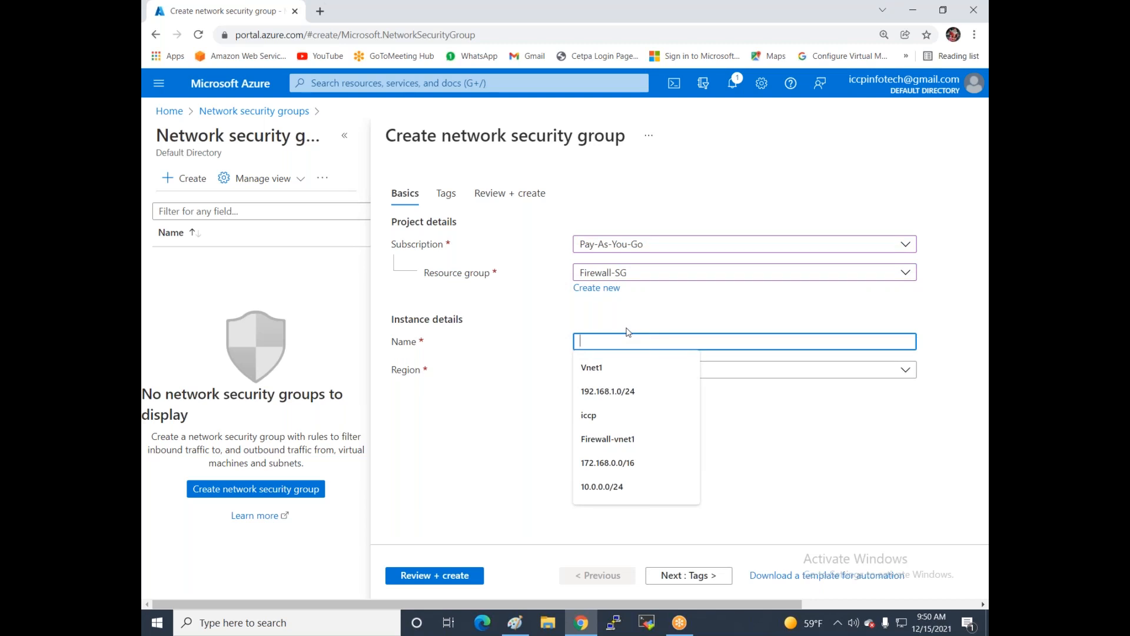
{"action": "type", "text": "Secu"}
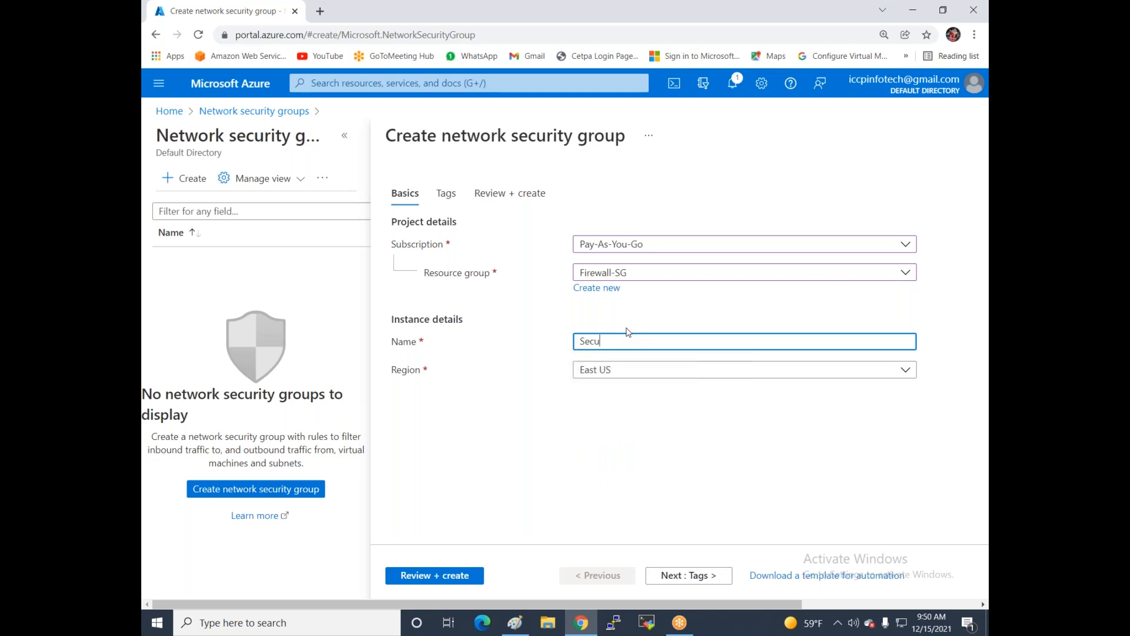
{"action": "type", "text": "rity-NSG"}
{"action": "left_click", "coordinate": [465, 576]}
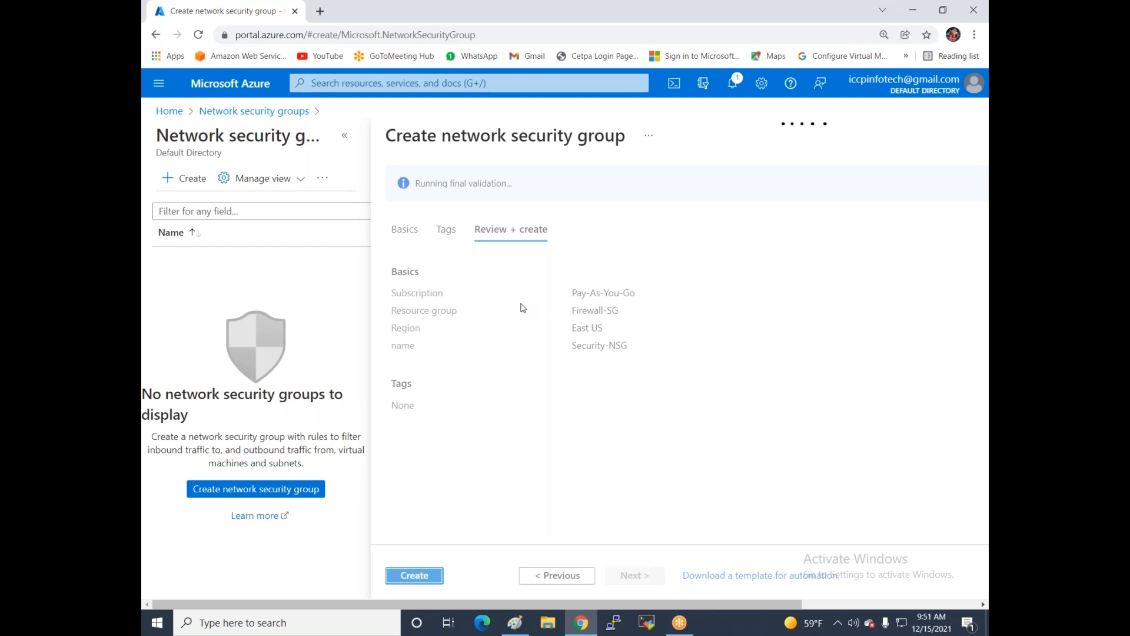
{"action": "left_click", "coordinate": [414, 575]}
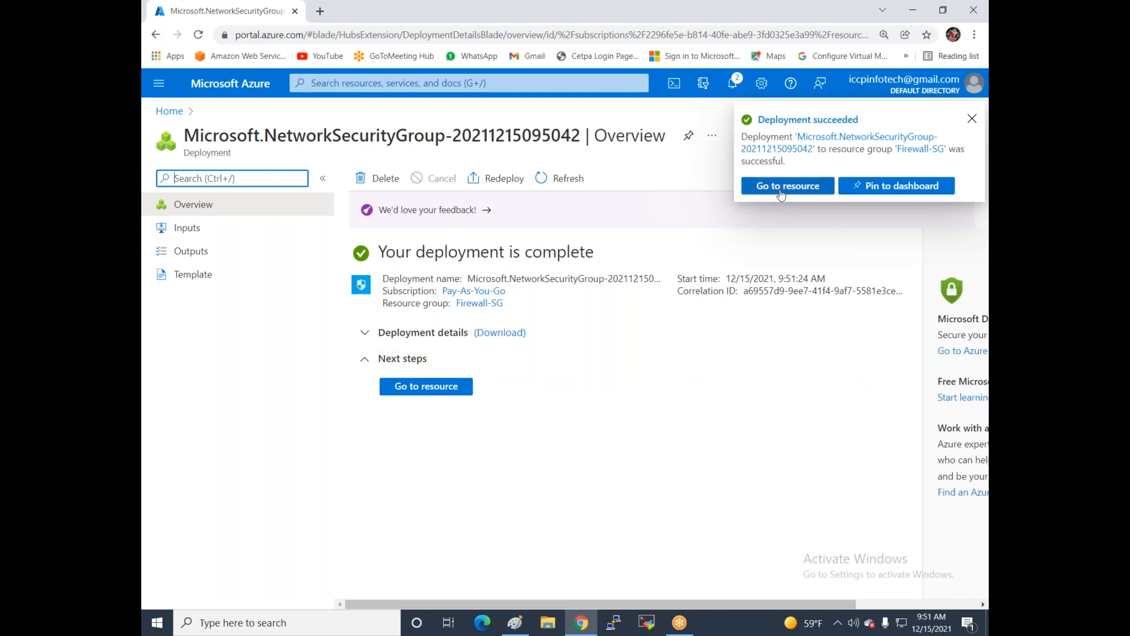
Start a new inbound security rule on the deployed Security-NSG with destination port 80.
{"action": "left_click", "coordinate": [781, 187]}
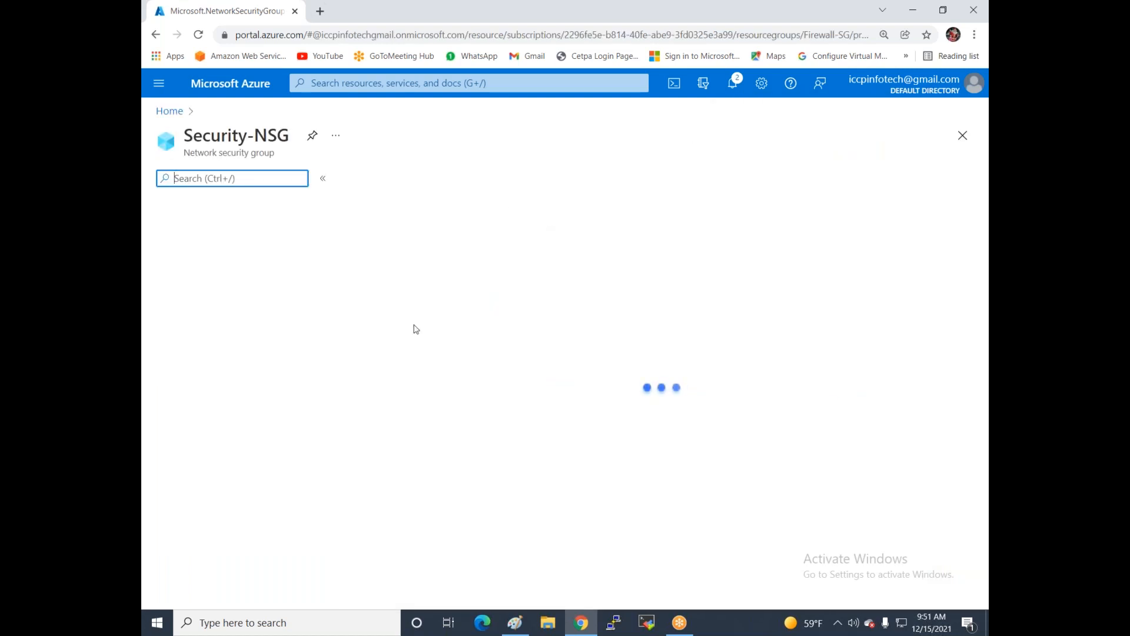
{"action": "left_click", "coordinate": [216, 351]}
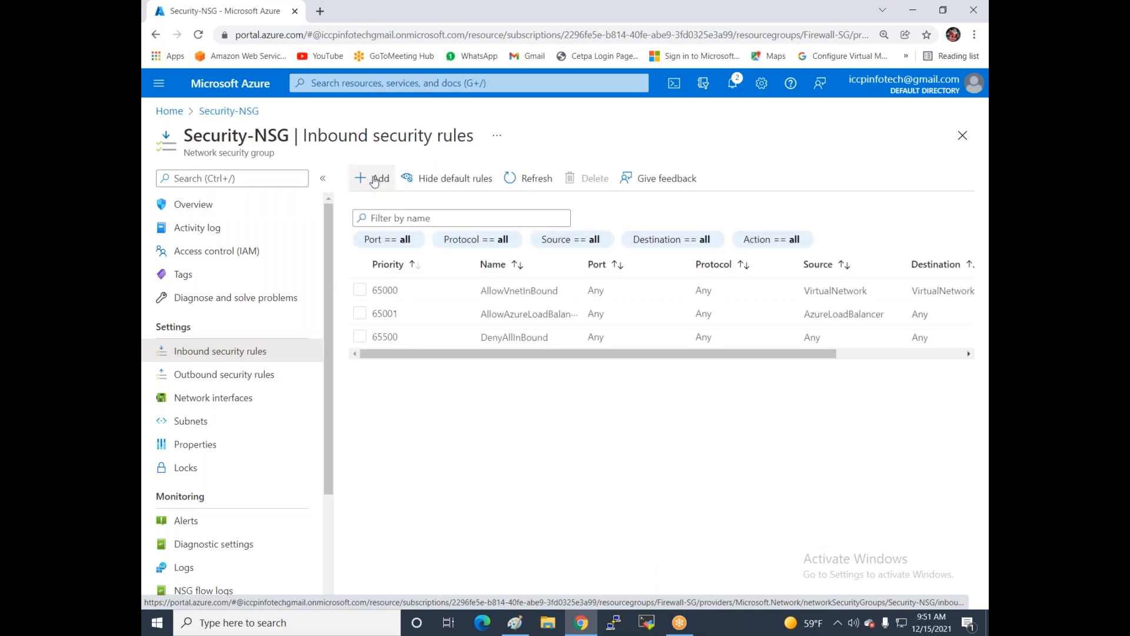
{"action": "left_click", "coordinate": [375, 179]}
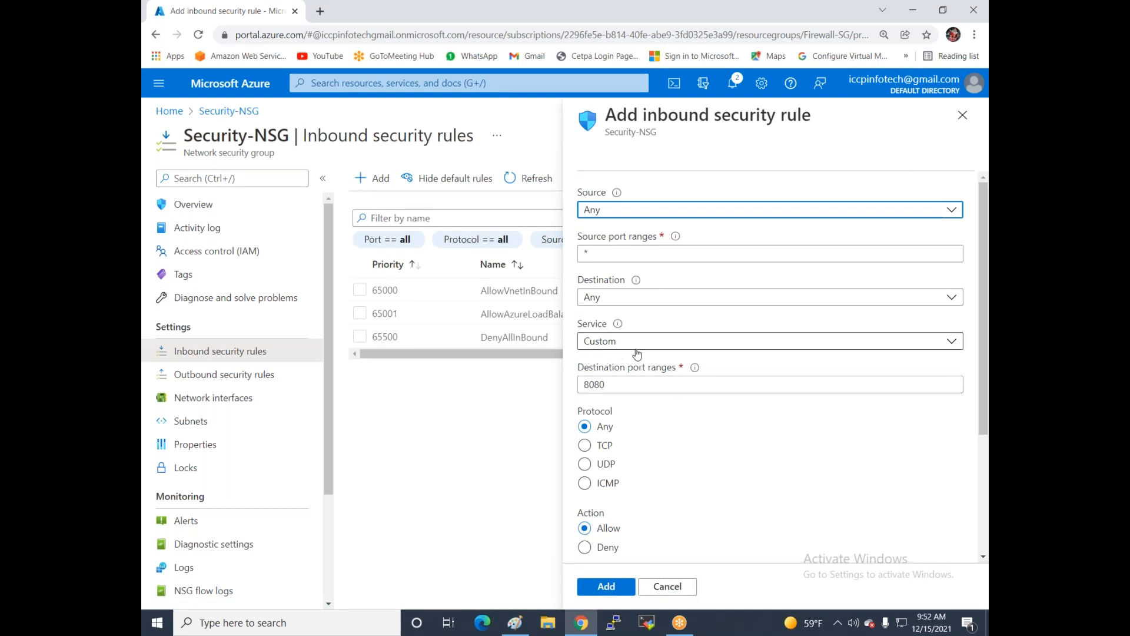
{"action": "left_click", "coordinate": [614, 383]}
{"action": "key", "text": "BackSpace"}
{"action": "key", "text": "BackSpace"}
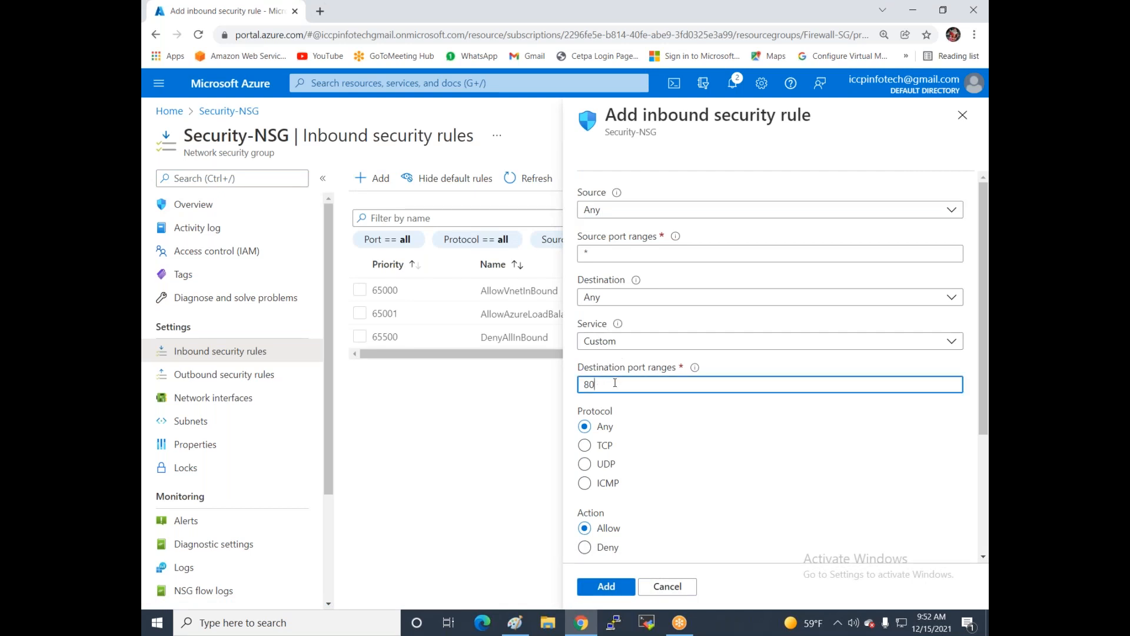
Name the port 80 inbound rule Allow-http and add it to the security group.
{"action": "scroll", "coordinate": [661, 379], "scroll_direction": "down", "scroll_amount": 2}
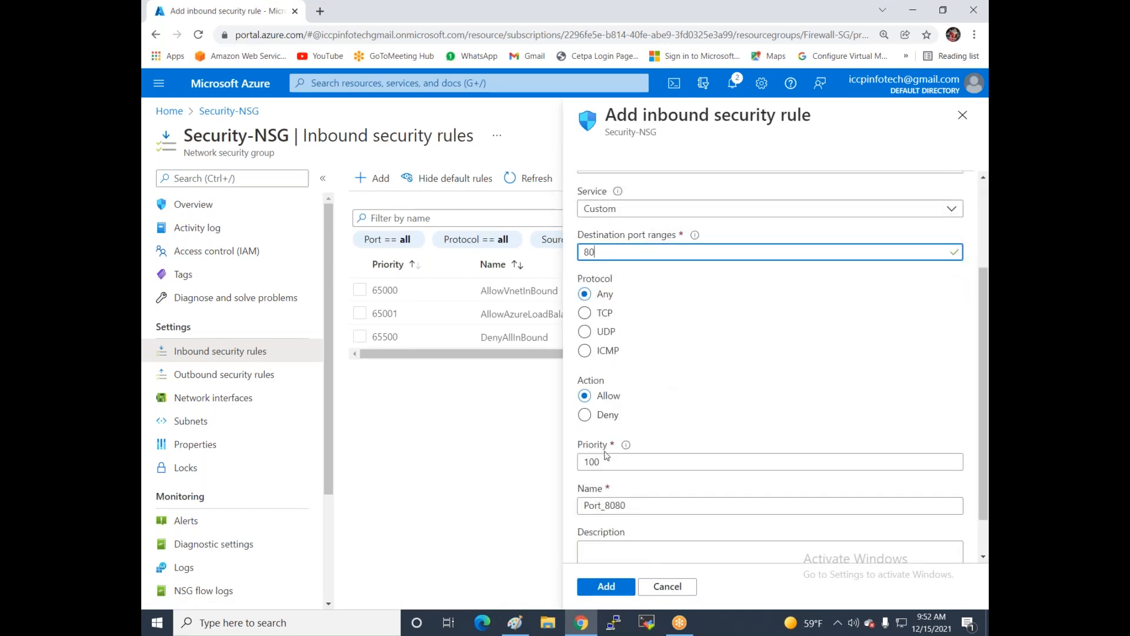
{"action": "left_click_drag", "start_coordinate": [643, 505], "coordinate": [517, 506]}
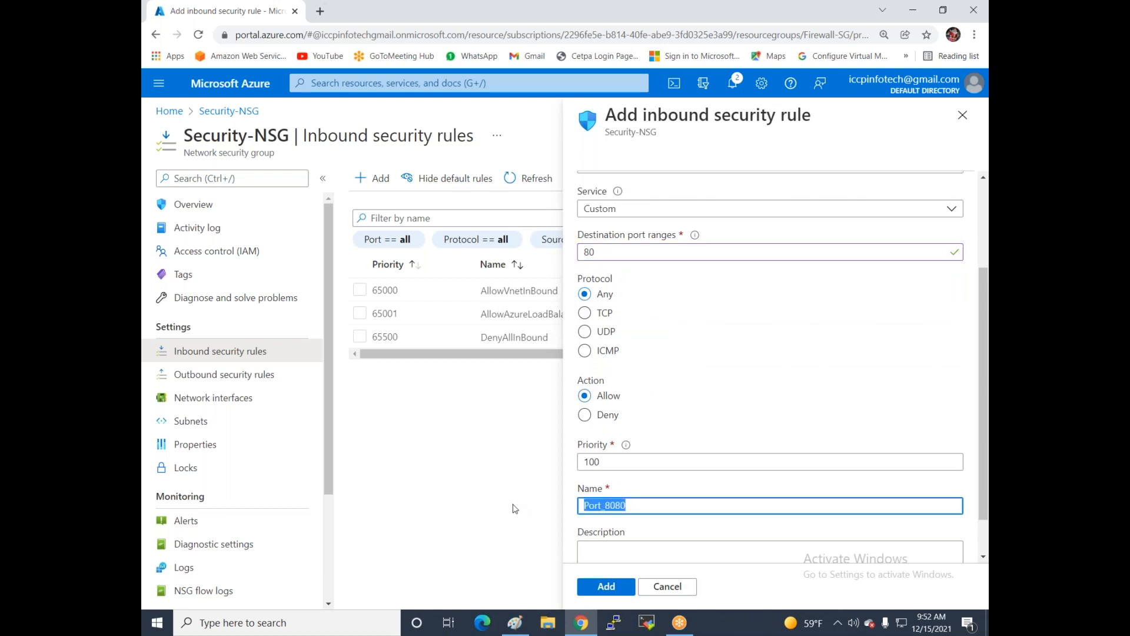
{"action": "type", "text": "Allow-http"}
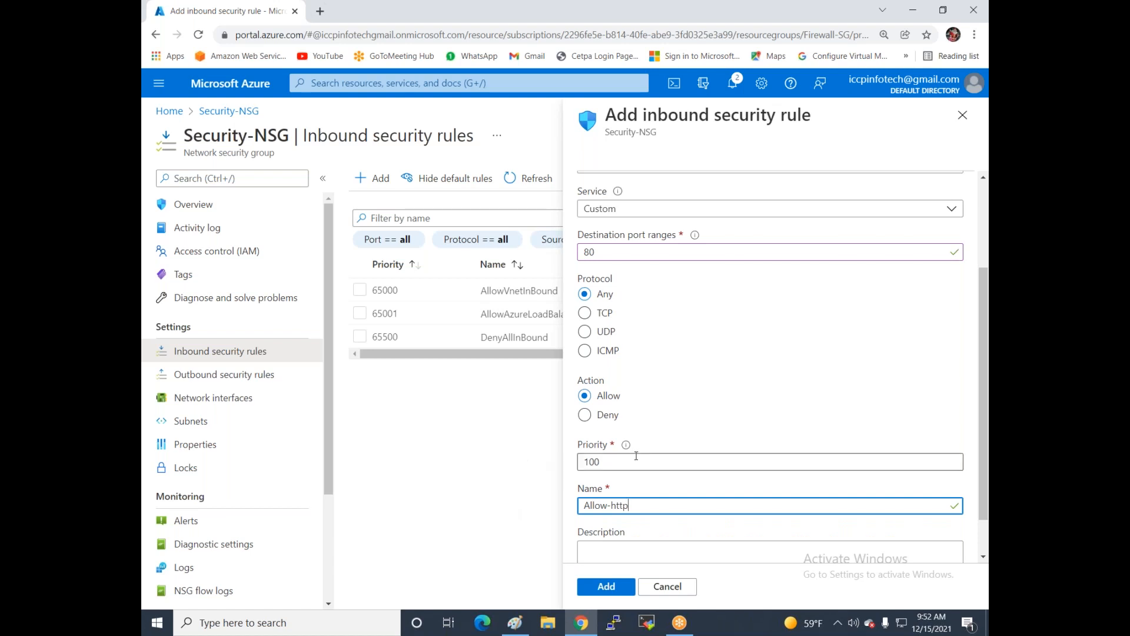
{"action": "scroll", "coordinate": [636, 456], "scroll_direction": "down", "scroll_amount": 2}
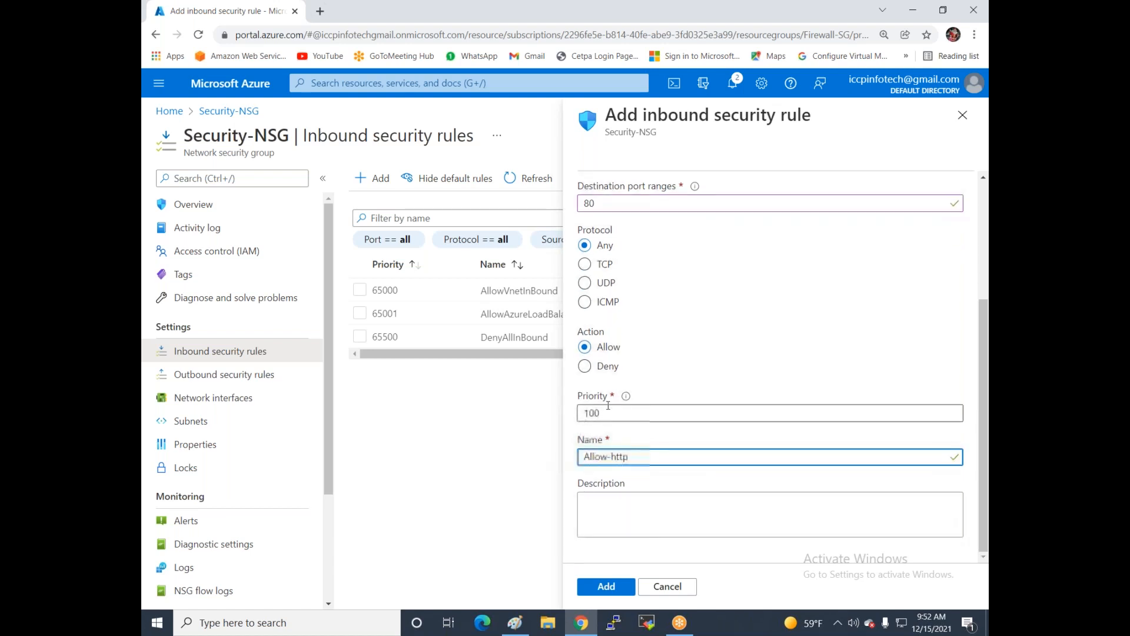
{"action": "left_click", "coordinate": [599, 588]}
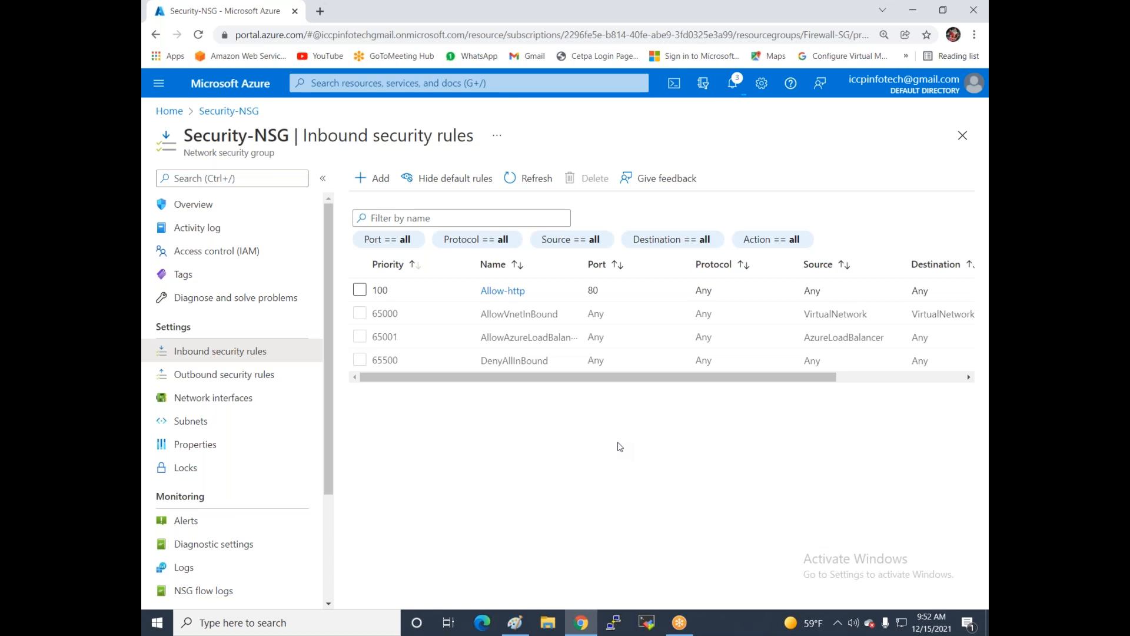
Add another inbound security rule named Allow-rdp with destination port 3389.
{"action": "left_click", "coordinate": [385, 185]}
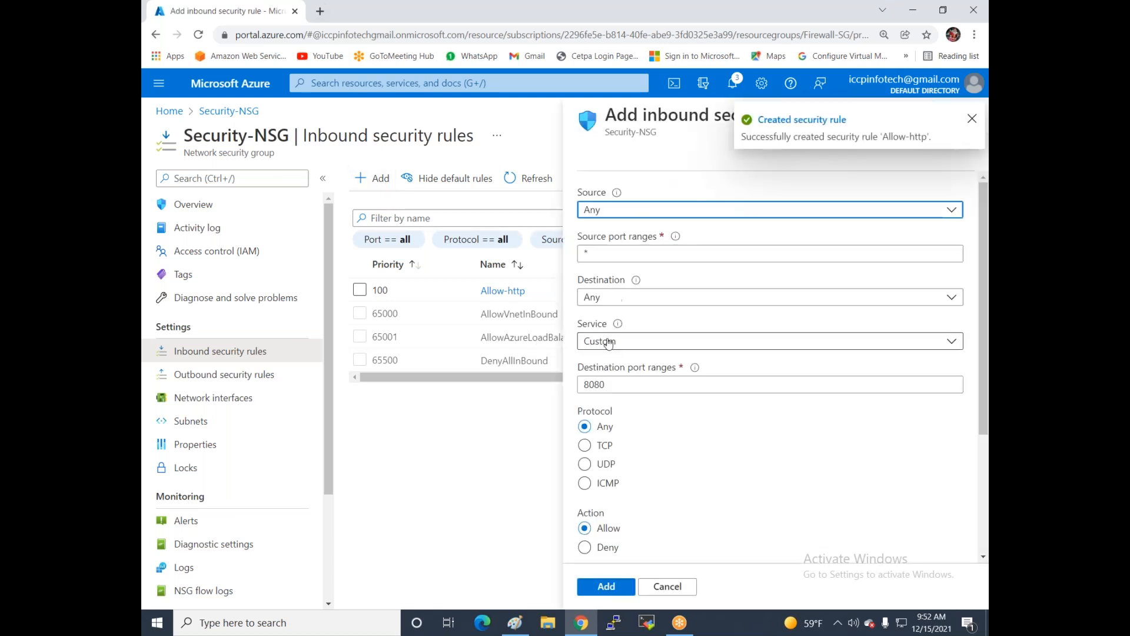
{"action": "left_click_drag", "start_coordinate": [609, 386], "coordinate": [515, 369]}
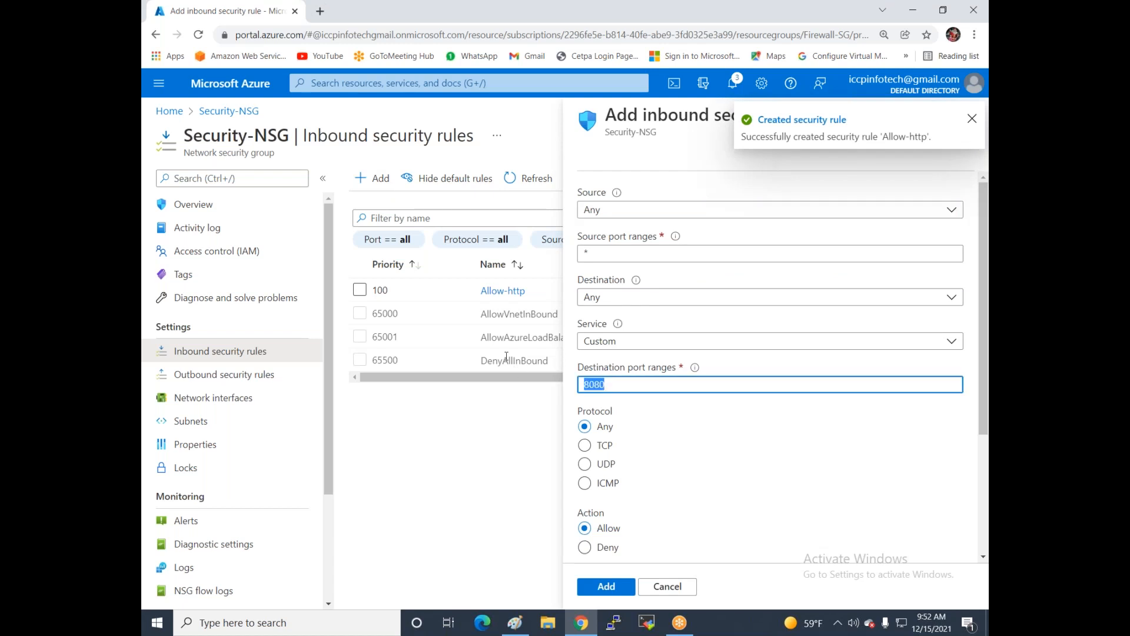
{"action": "type", "text": "3389"}
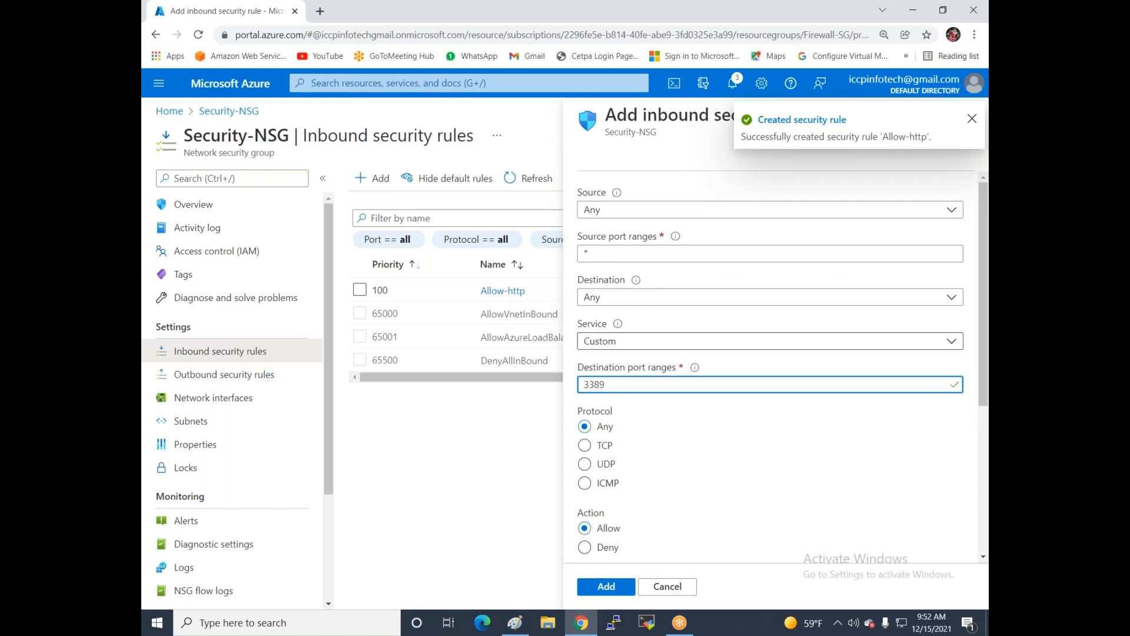
{"action": "scroll", "coordinate": [624, 421], "scroll_direction": "down", "scroll_amount": 2}
{"action": "left_click_drag", "start_coordinate": [639, 505], "coordinate": [455, 483]}
{"action": "type", "text": "Al"}
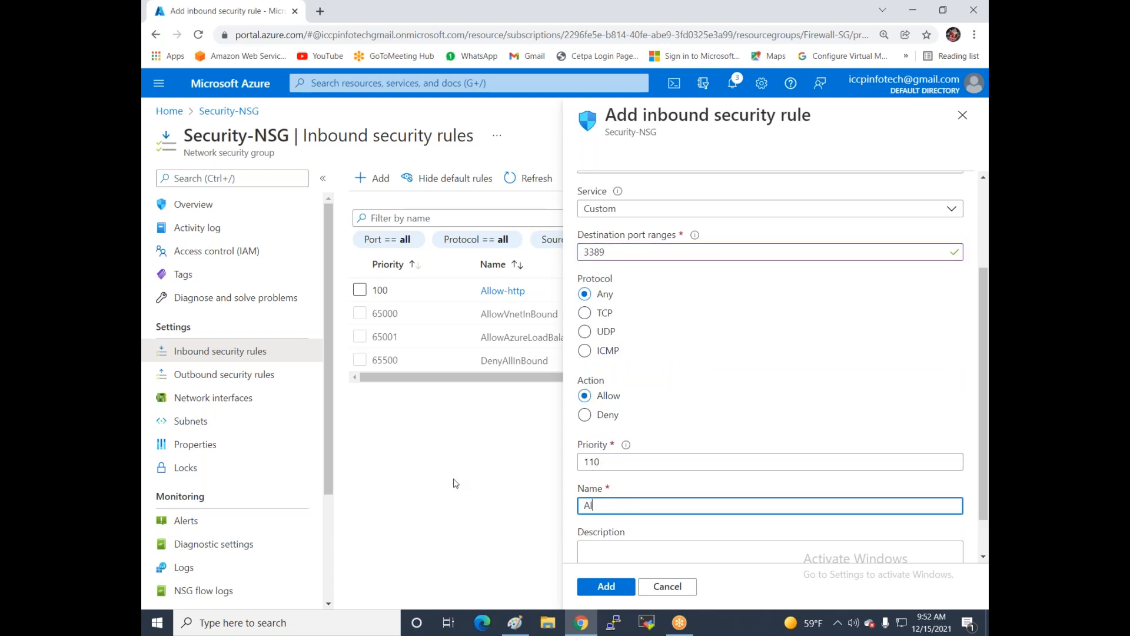
{"action": "type", "text": "low-rdp"}
{"action": "left_click", "coordinate": [597, 588]}
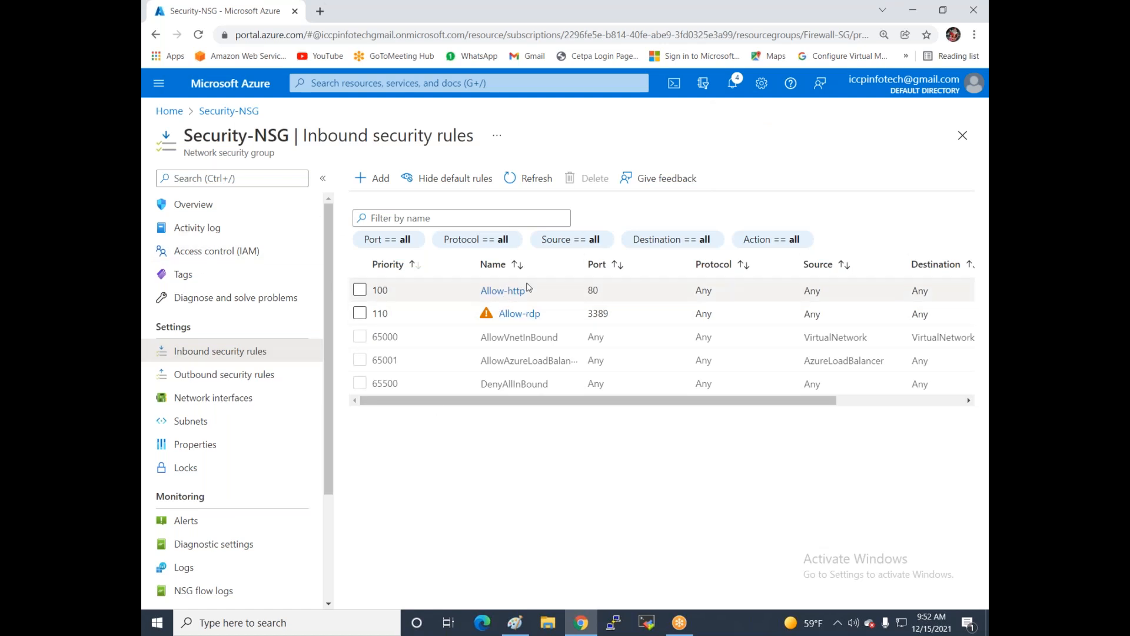
Start creating a new virtual network under the Pay-As-You-Go subscription.
{"action": "left_click", "coordinate": [169, 111]}
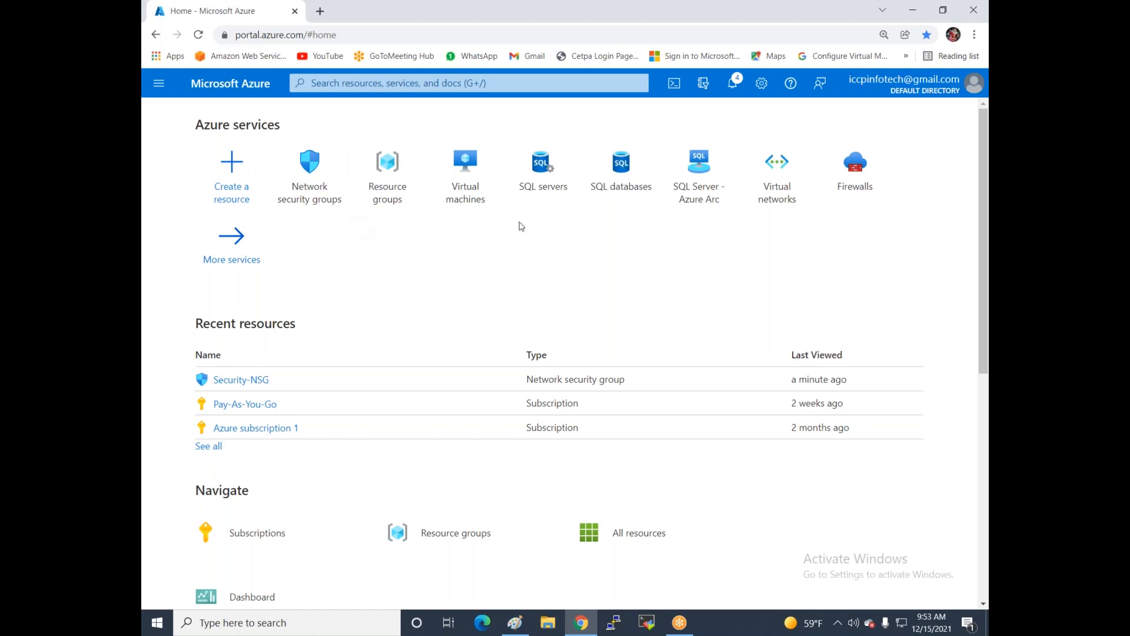
{"action": "left_click", "coordinate": [778, 187]}
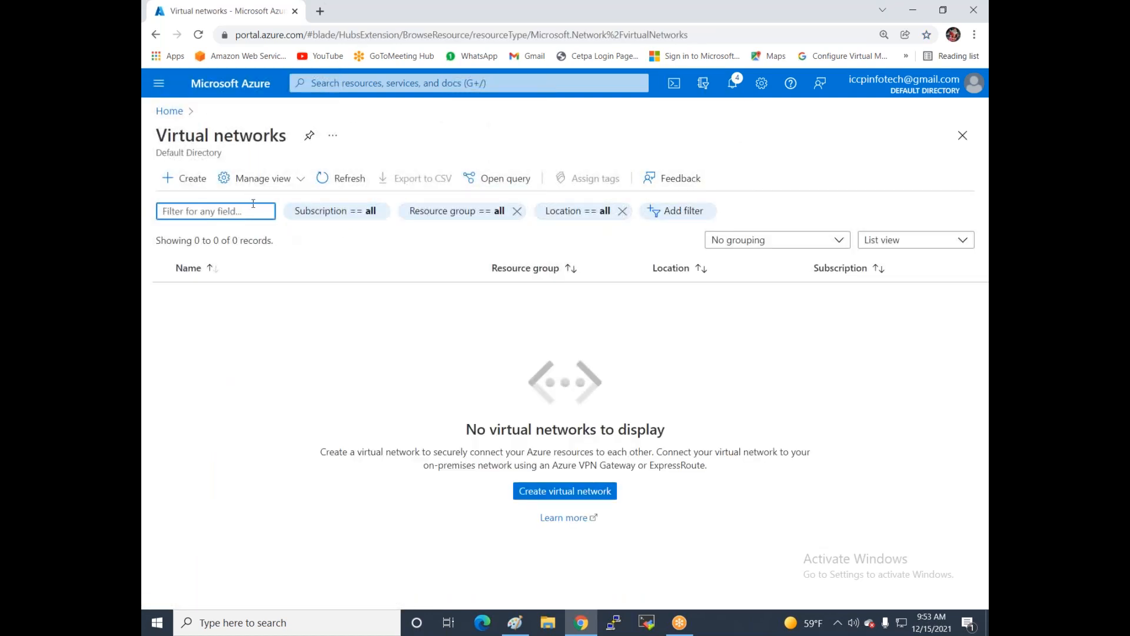
{"action": "left_click", "coordinate": [187, 183]}
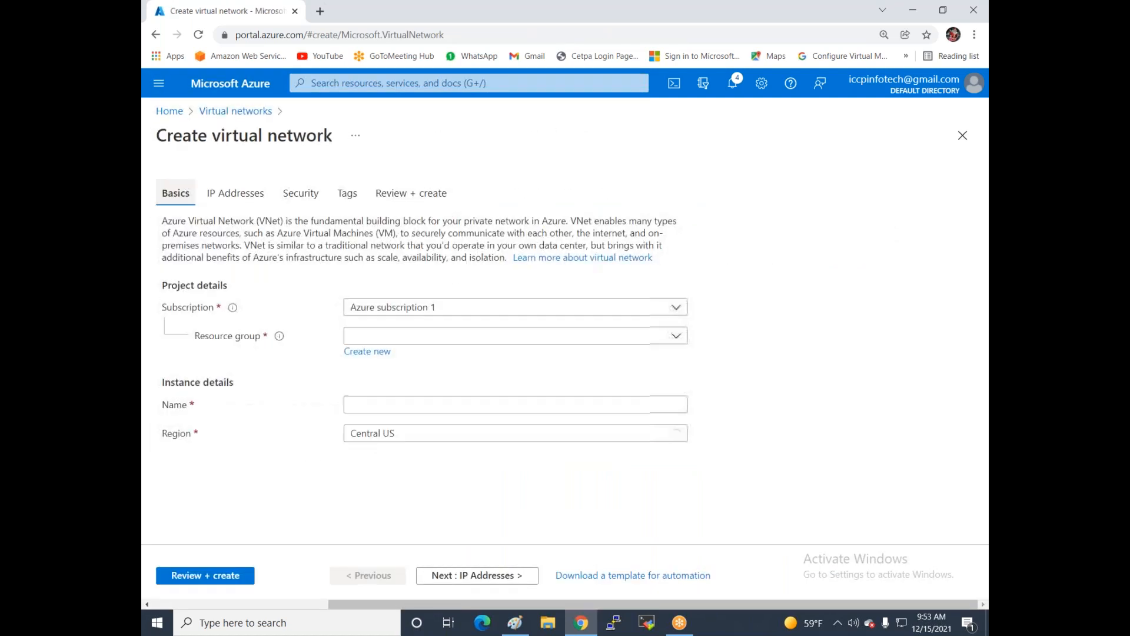
{"action": "left_click", "coordinate": [447, 309]}
{"action": "left_click", "coordinate": [406, 380]}
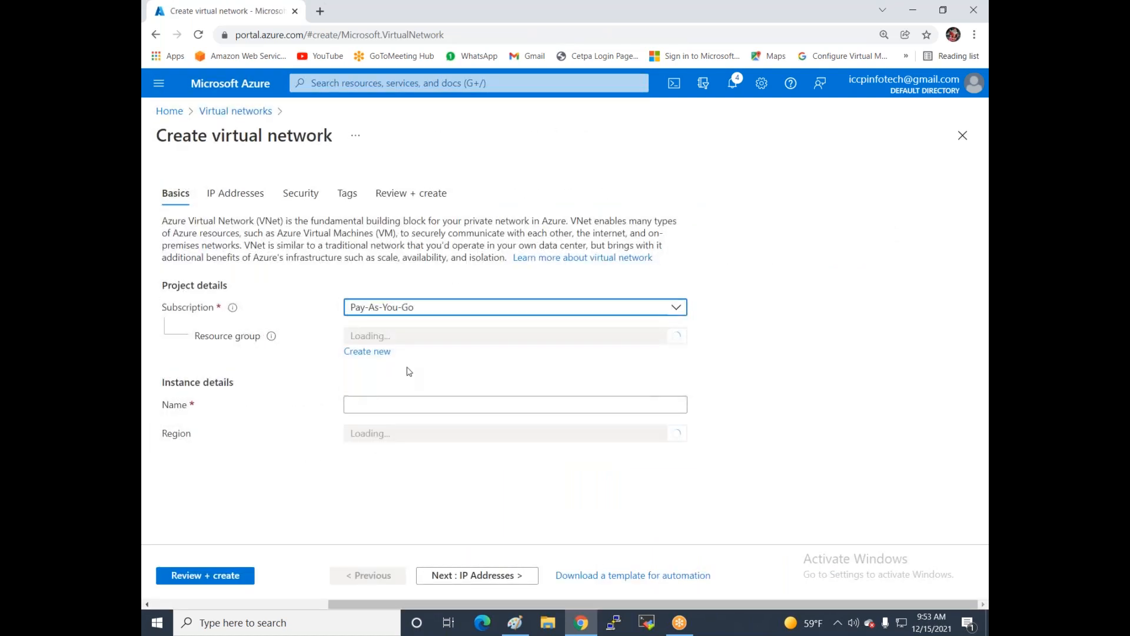
Name the virtual network Security-Vnet1 and set its region to East US and its resource group to Firewall-SG.
{"action": "left_click", "coordinate": [386, 398]}
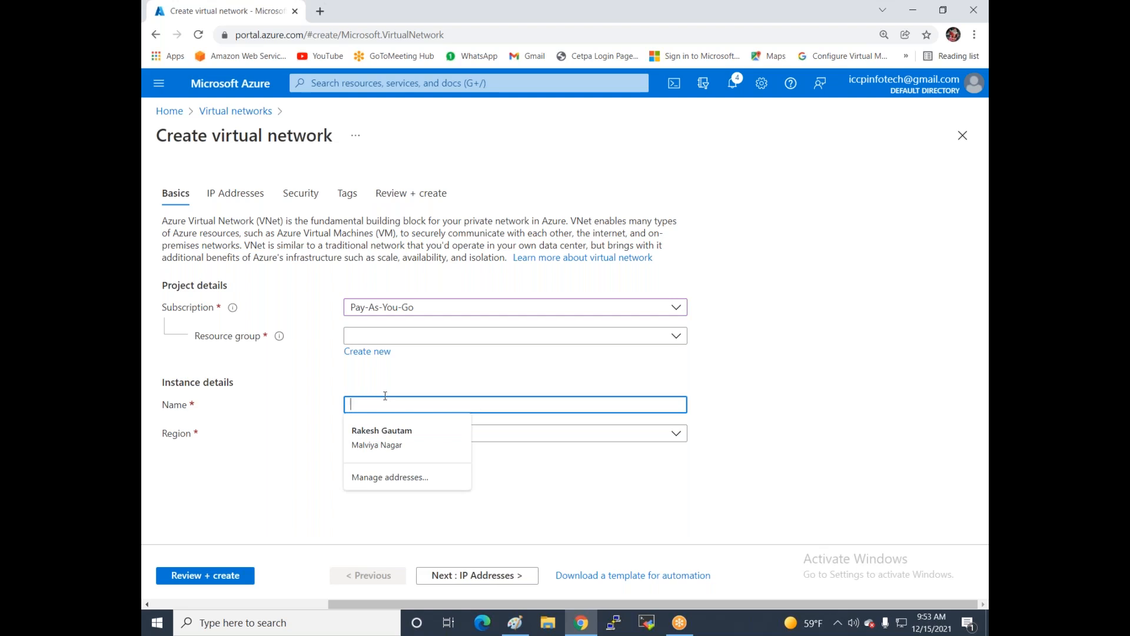
{"action": "type", "text": "Security-"}
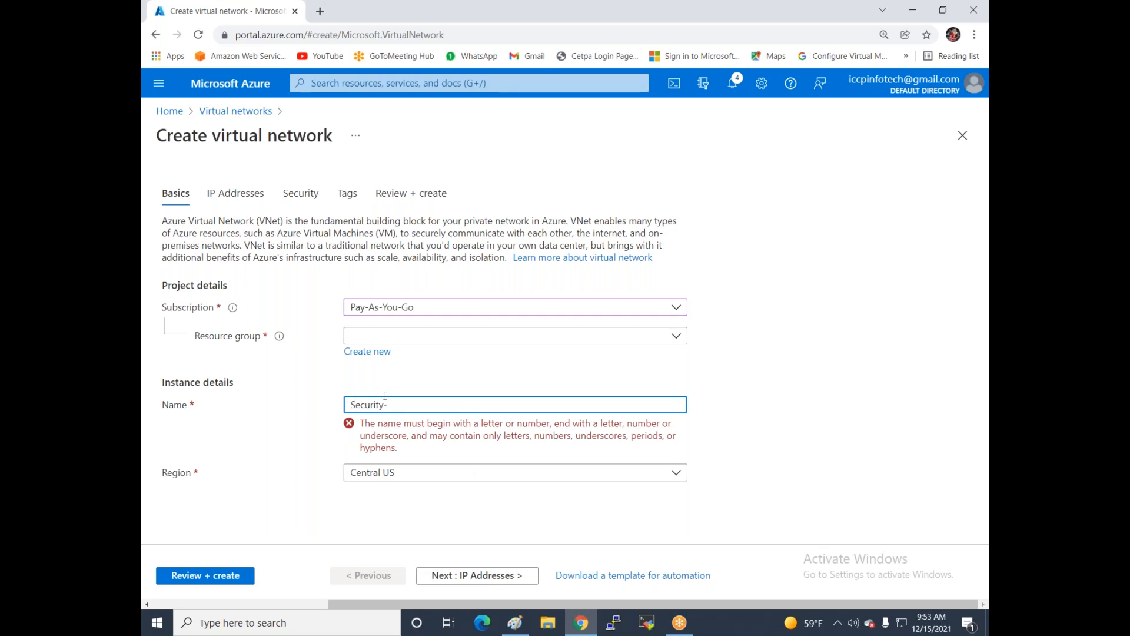
{"action": "type", "text": "Vnet1"}
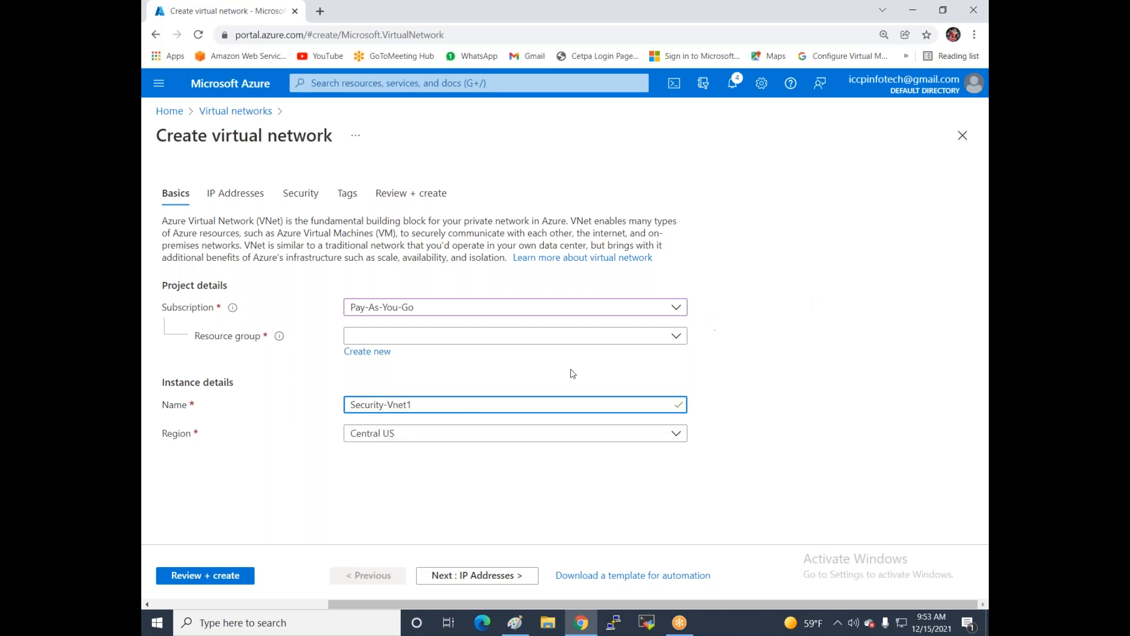
{"action": "left_click", "coordinate": [431, 438]}
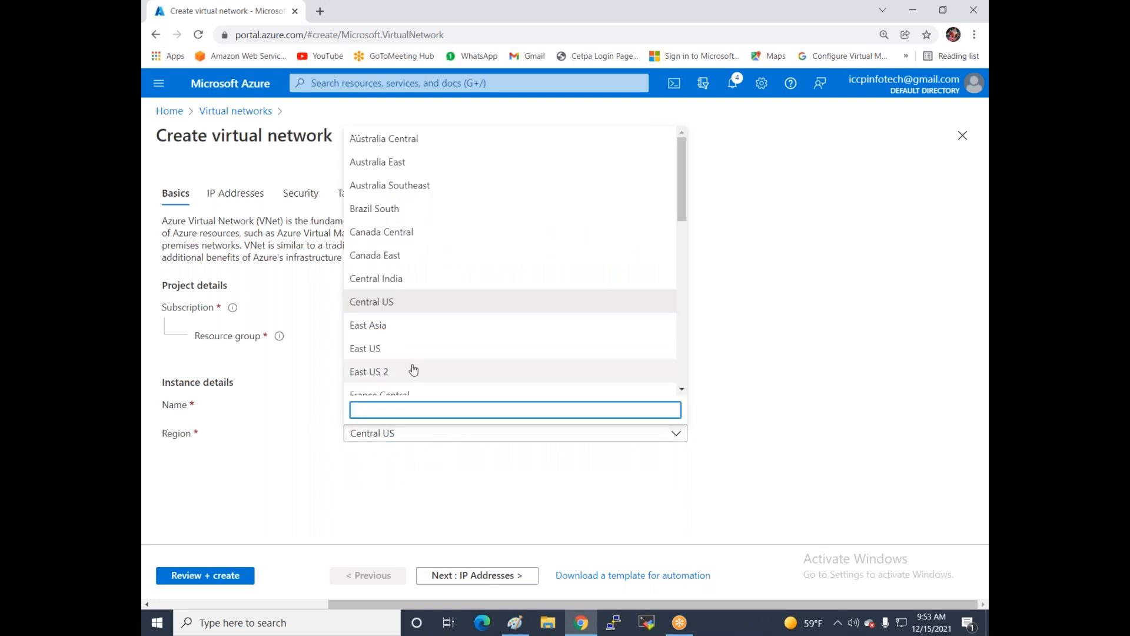
{"action": "left_click", "coordinate": [389, 349]}
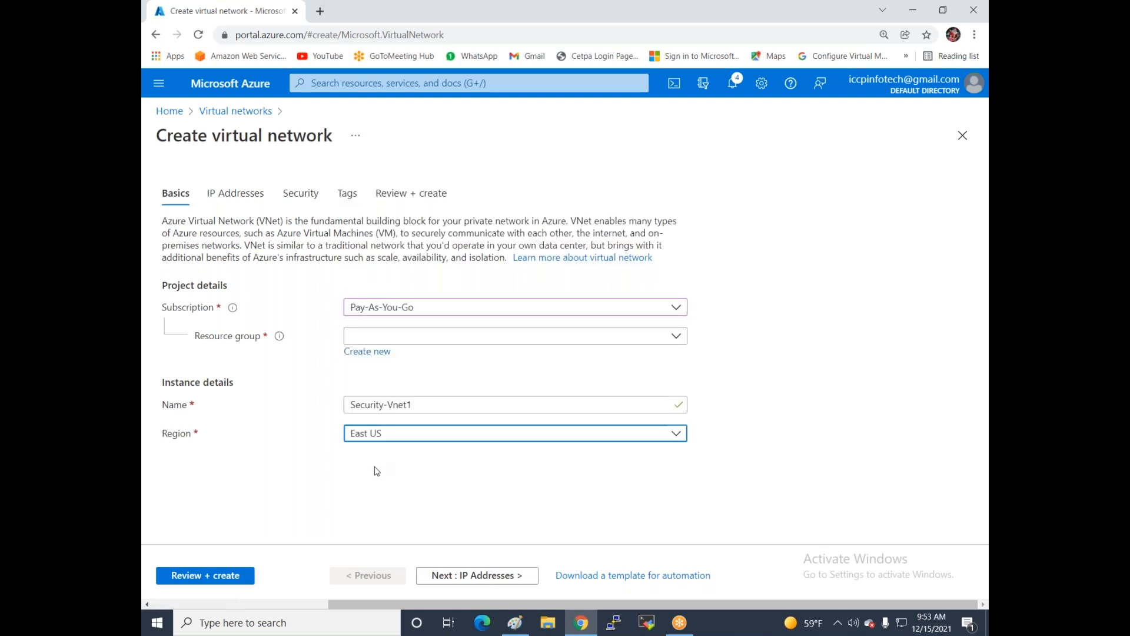
{"action": "left_click", "coordinate": [419, 336]}
{"action": "left_click", "coordinate": [411, 387]}
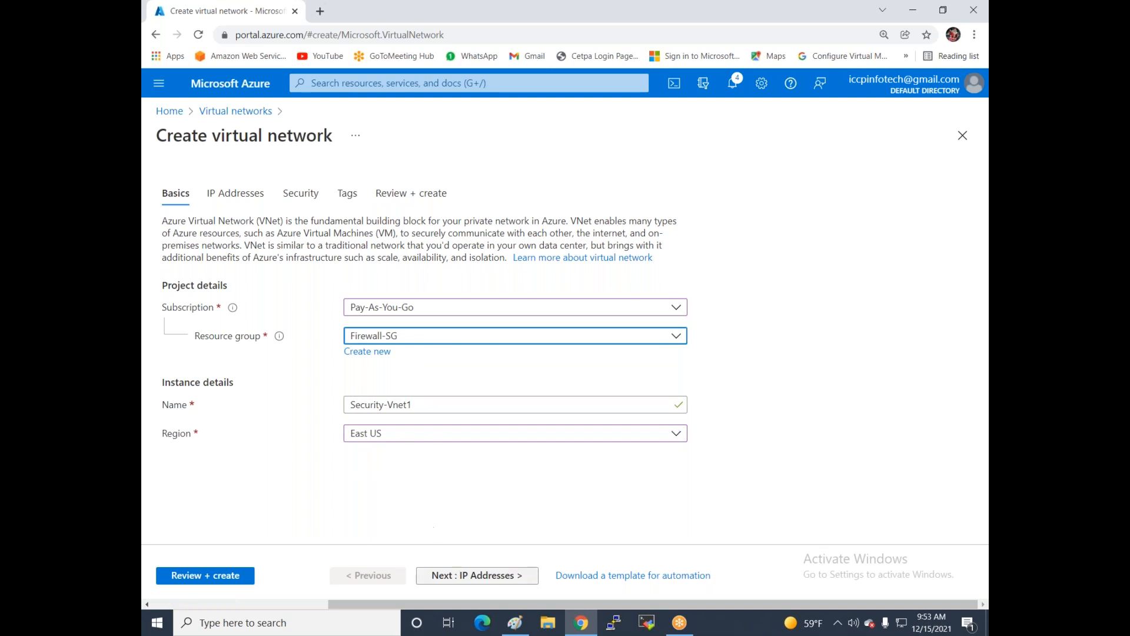
Replace the virtual network's default IPv4 address space with 192.168.1.0/24.
{"action": "left_click", "coordinate": [443, 582]}
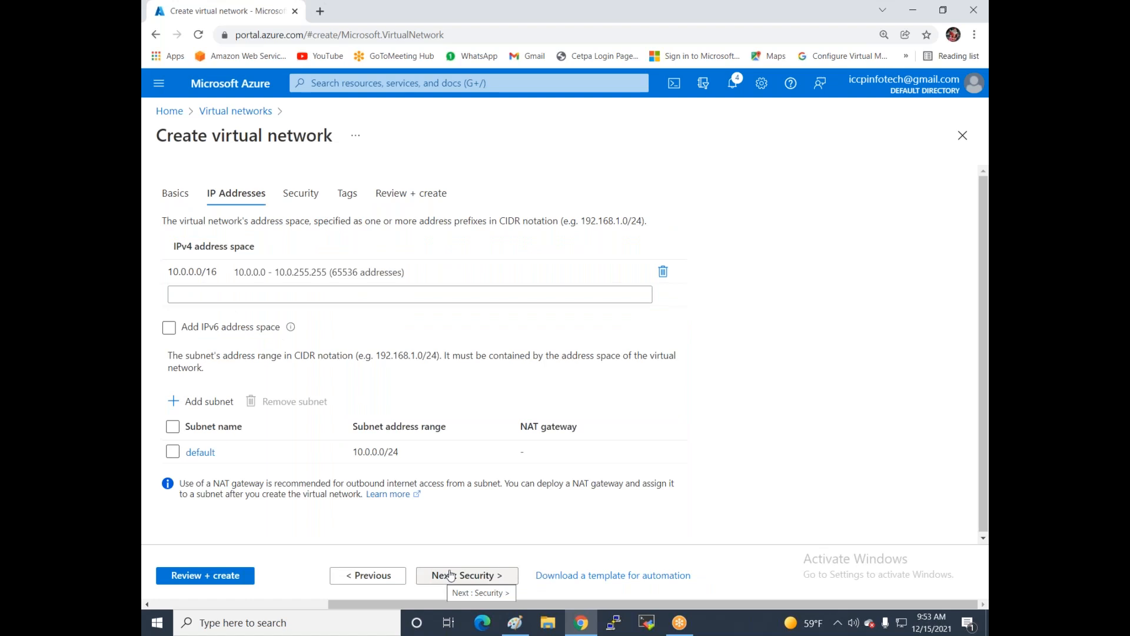
{"action": "left_click", "coordinate": [435, 272]}
{"action": "key", "text": "ctrl+a"}
{"action": "key", "text": "BackSpace"}
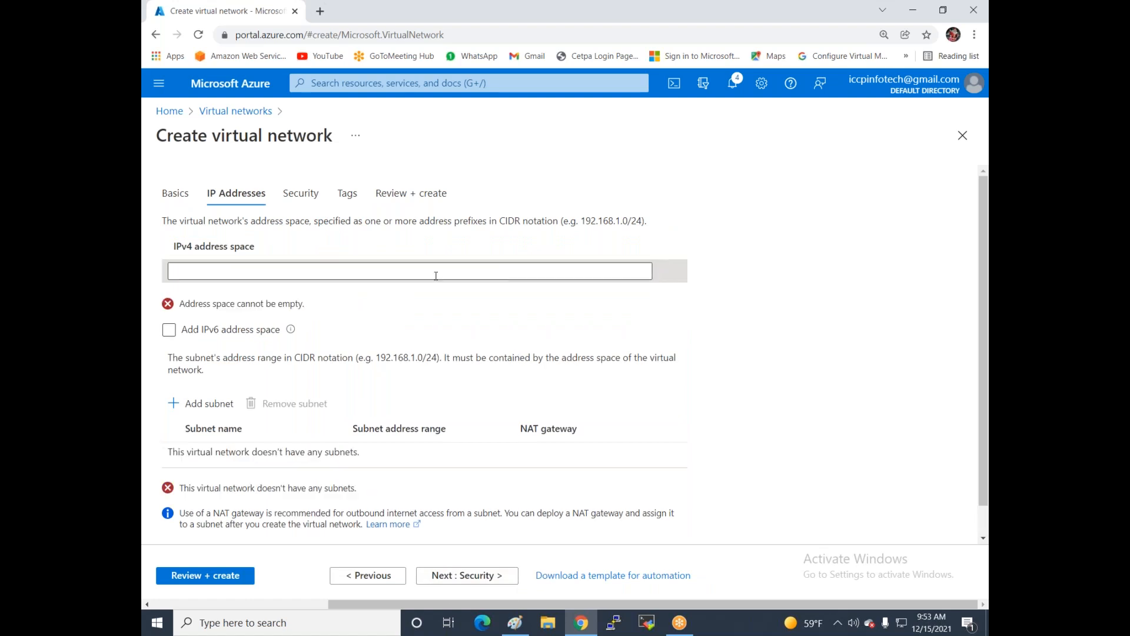
{"action": "left_click", "coordinate": [439, 271]}
{"action": "type", "text": "19"}
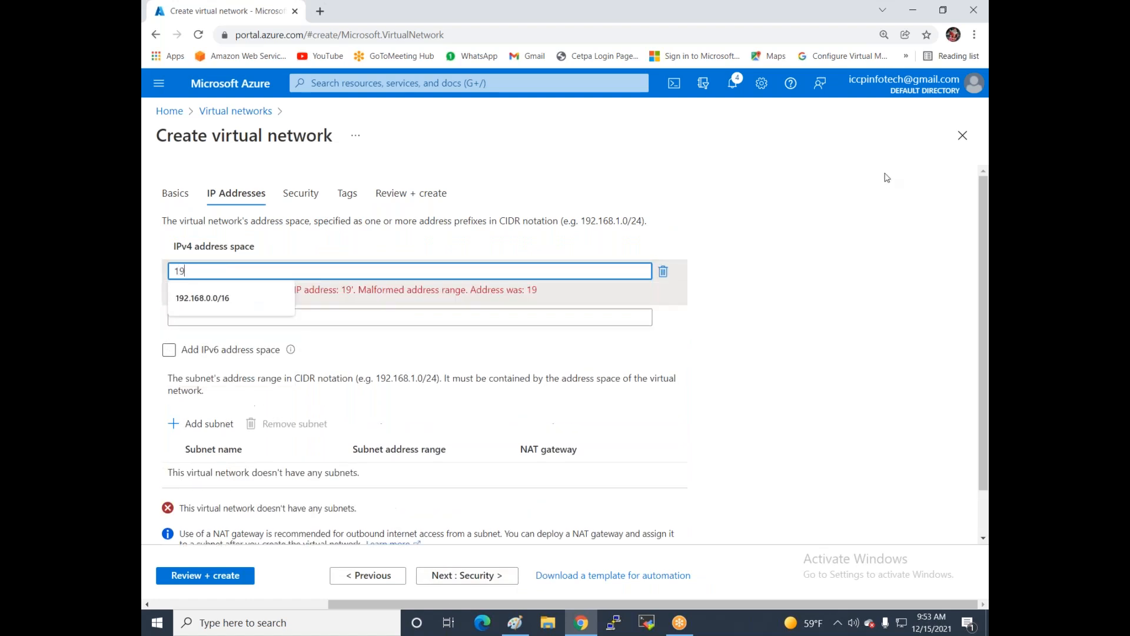
{"action": "type", "text": "2.168.1.0"}
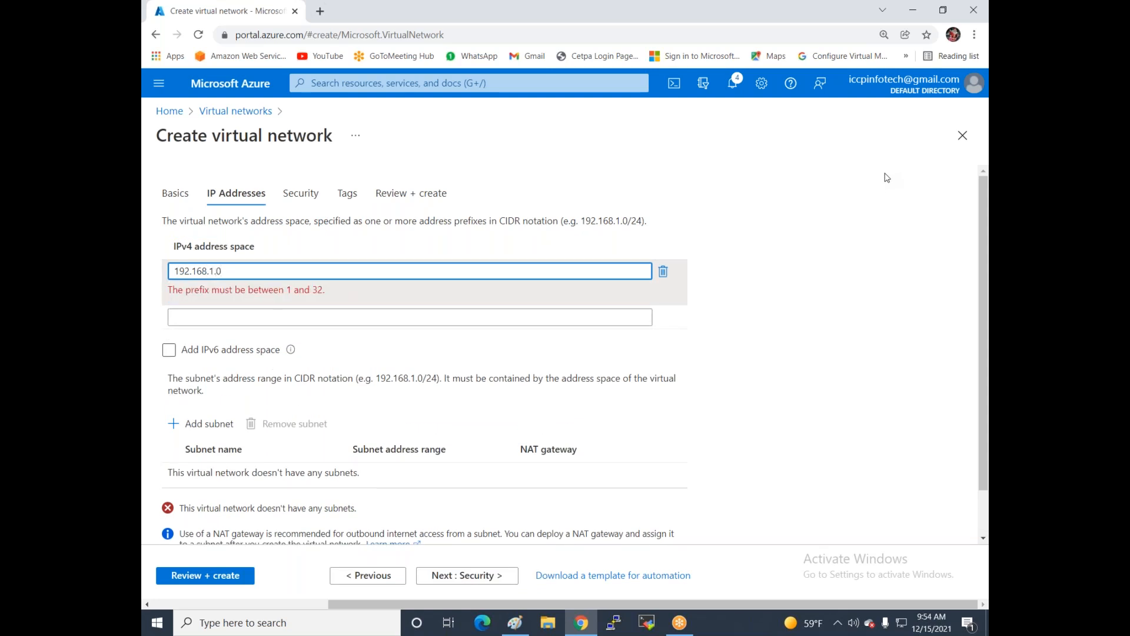
{"action": "type", "text": "/24"}
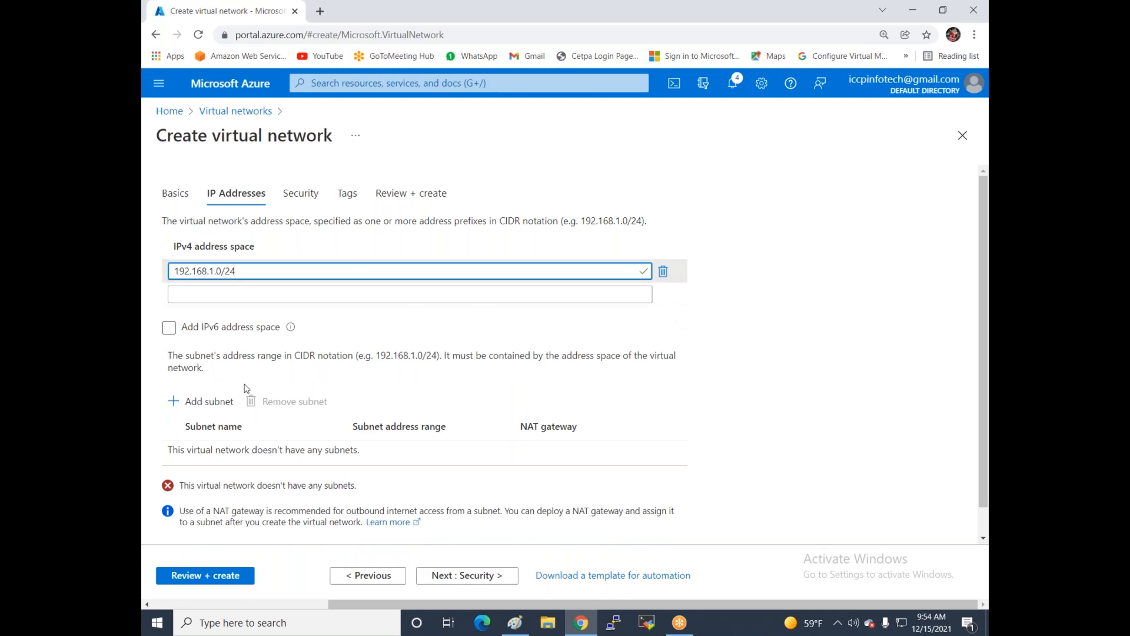
Add a subnet named Webserver-sub1 with address range 192.168.1.0/26, and start adding another subnet.
{"action": "left_click", "coordinate": [202, 404]}
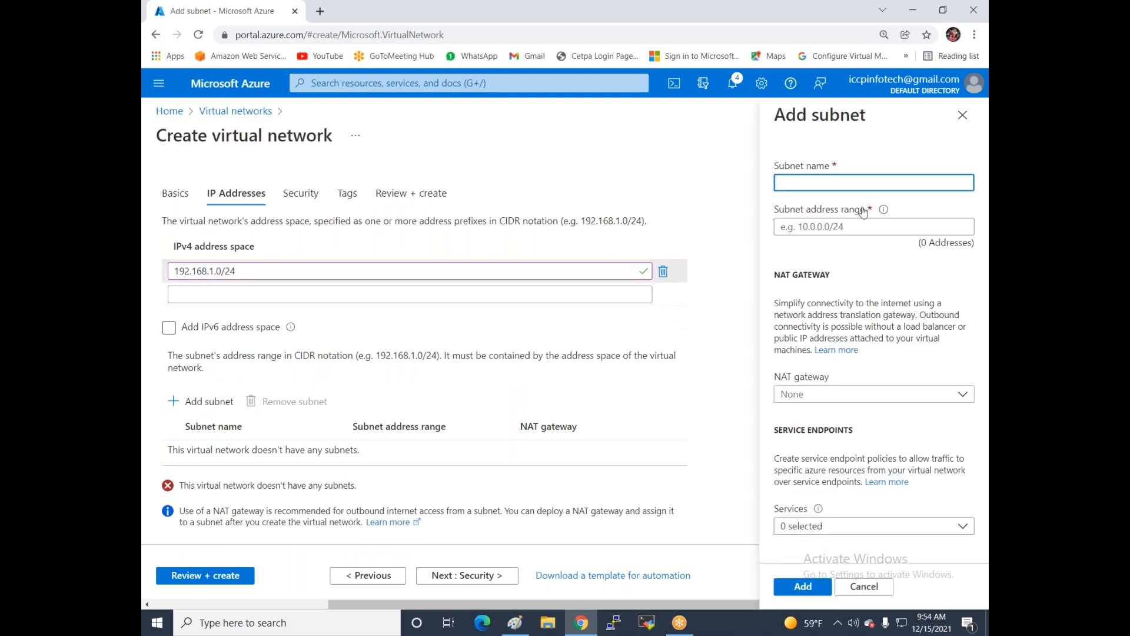
{"action": "left_click", "coordinate": [805, 181]}
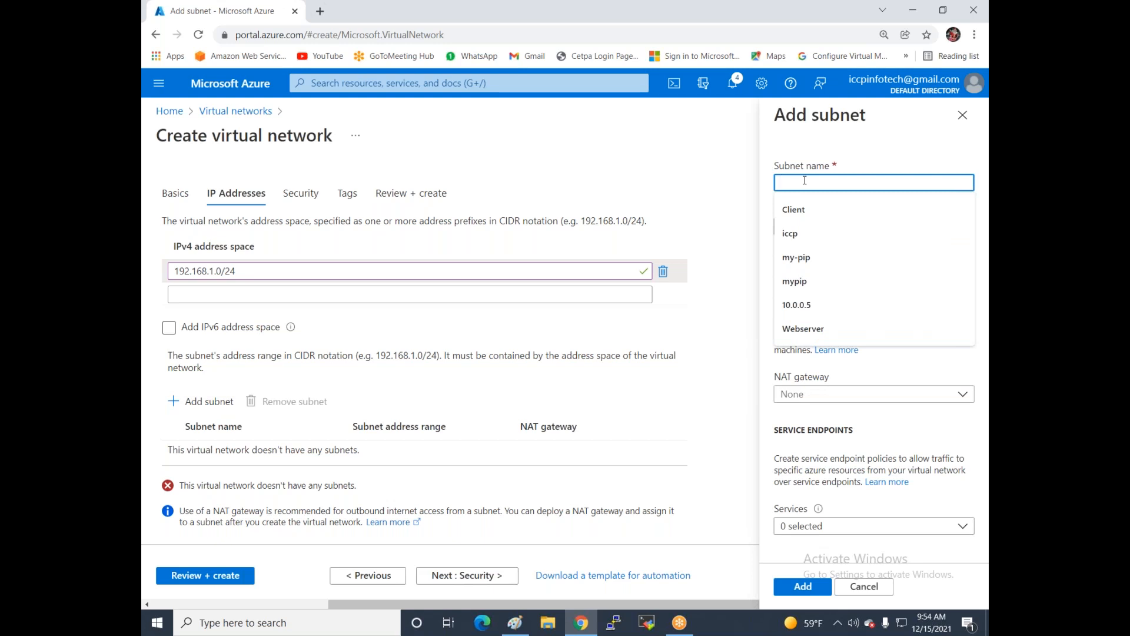
{"action": "type", "text": "Webserver"}
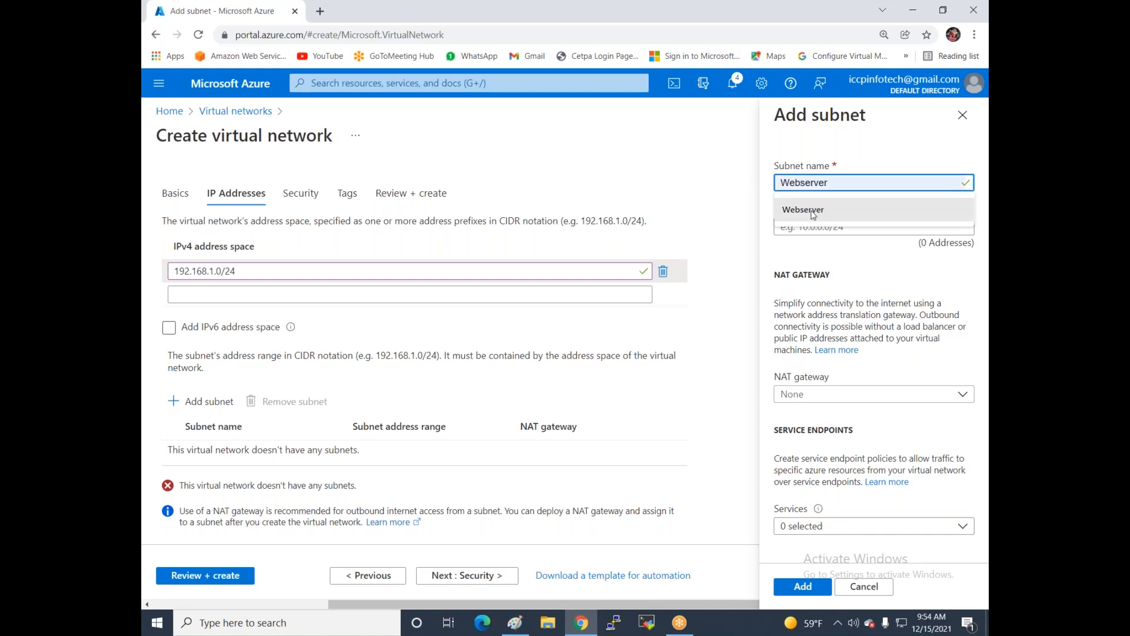
{"action": "left_click", "coordinate": [827, 209]}
{"action": "type", "text": "-sub1"}
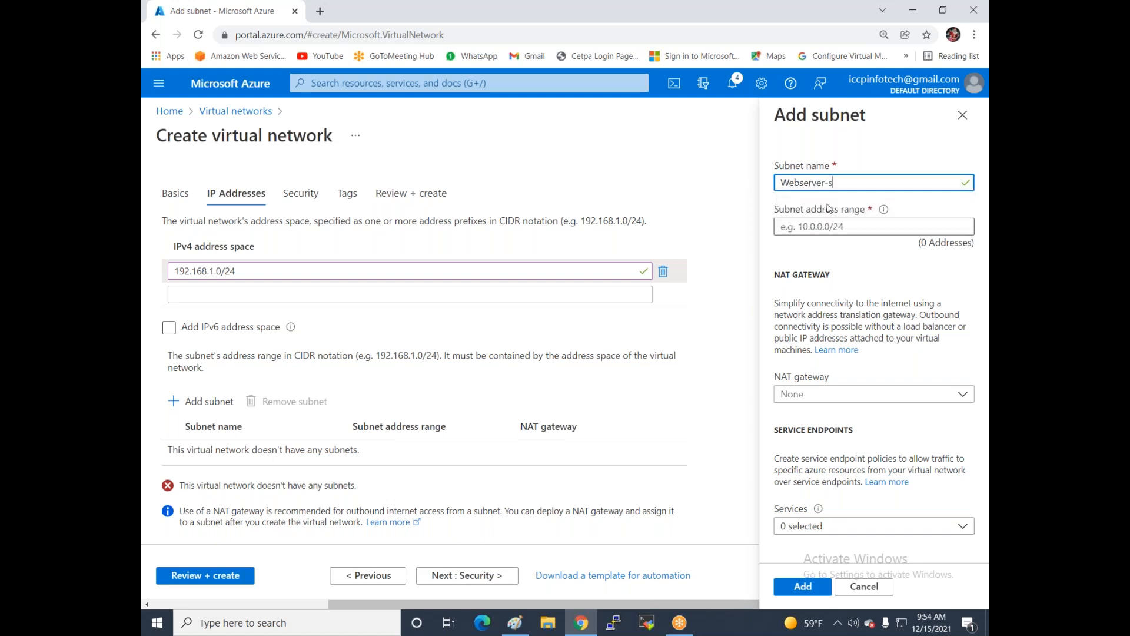
{"action": "left_click", "coordinate": [828, 225]}
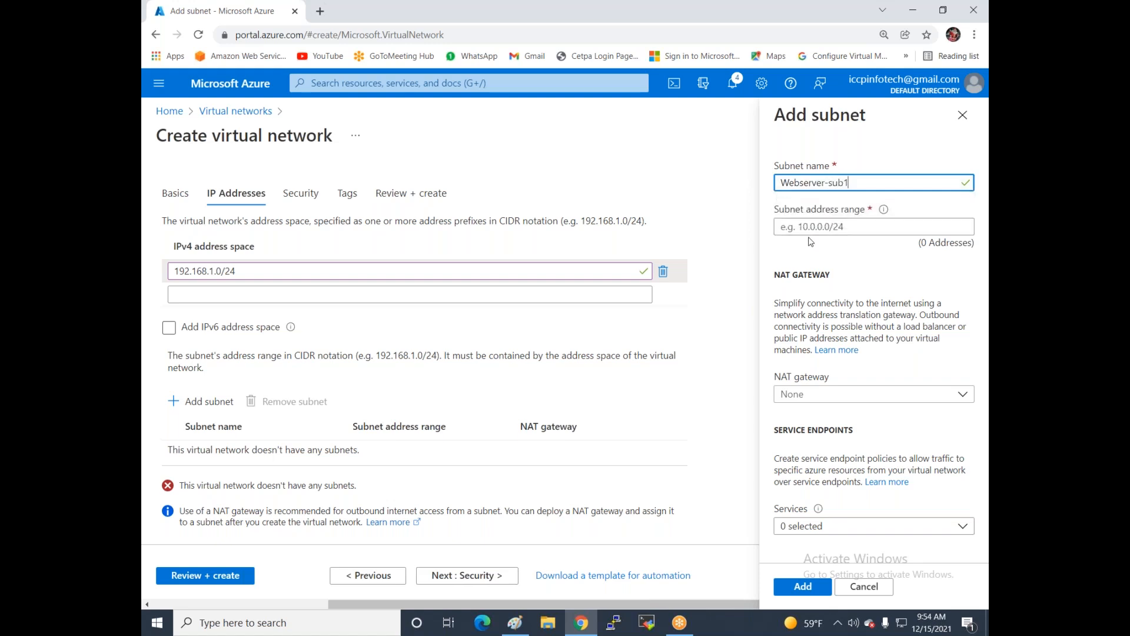
{"action": "type", "text": "1"}
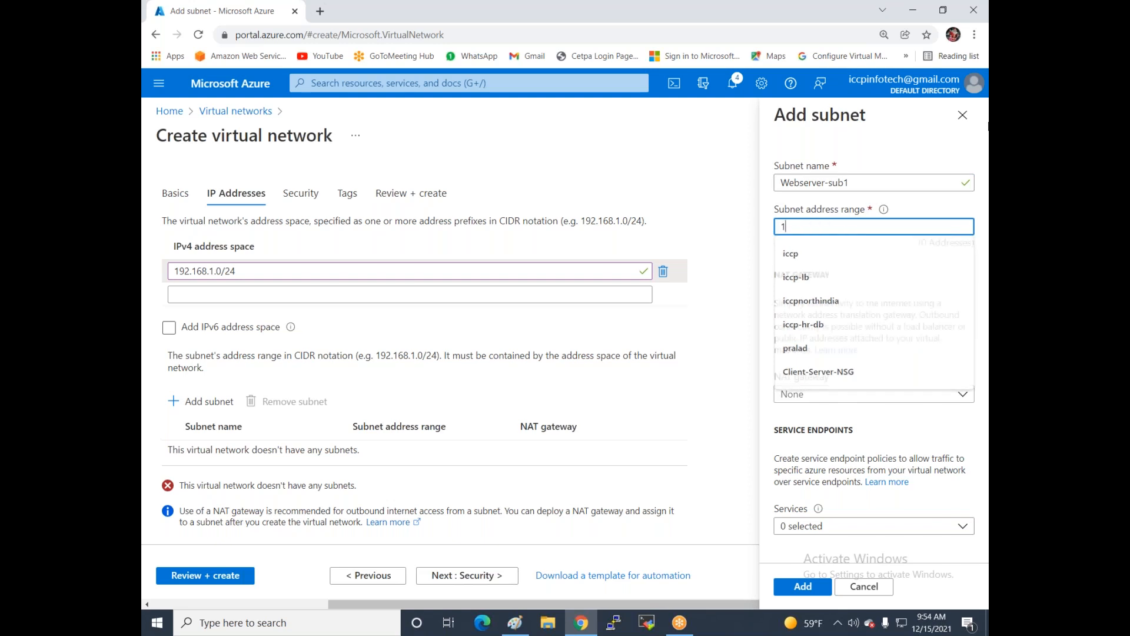
{"action": "type", "text": "92.168.1"}
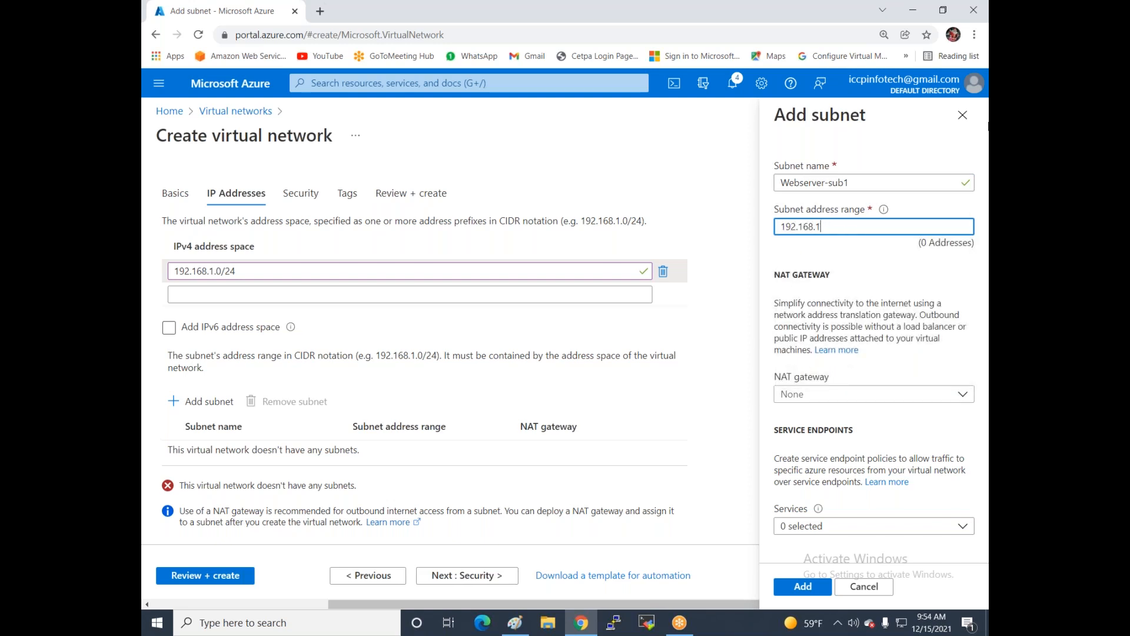
{"action": "type", "text": ".0/26"}
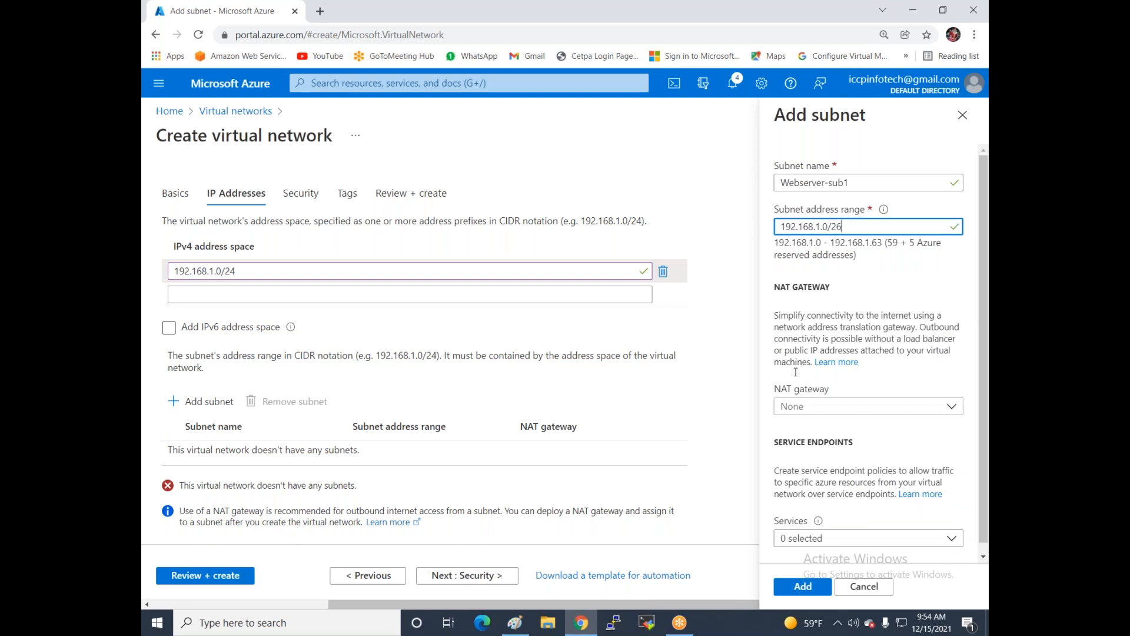
{"action": "scroll", "coordinate": [871, 444], "scroll_direction": "down", "scroll_amount": 1}
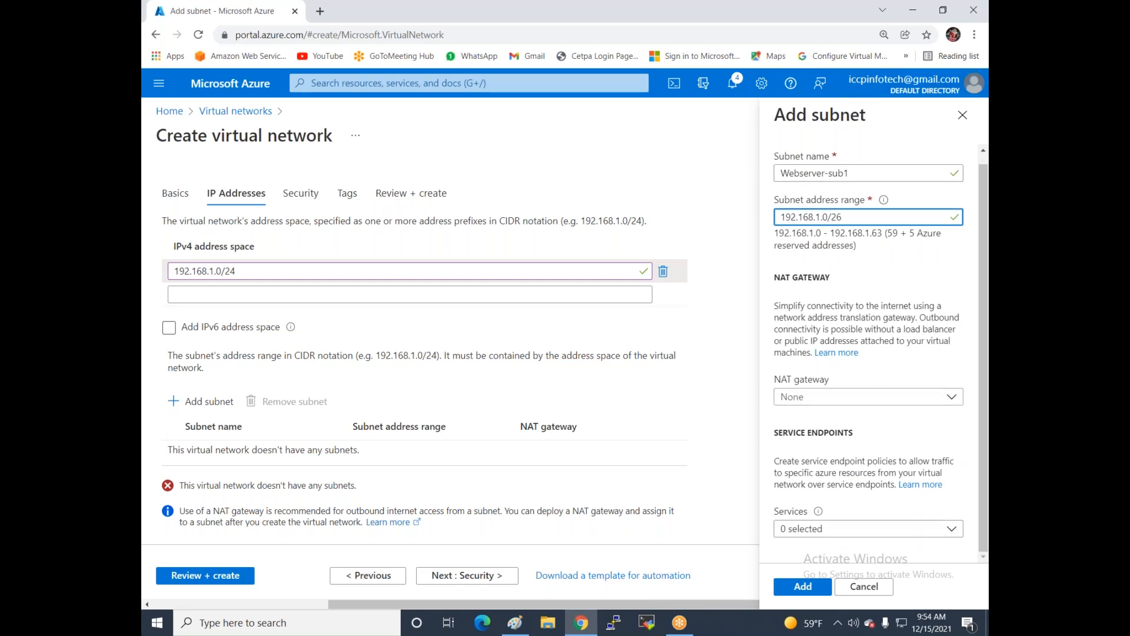
{"action": "left_click", "coordinate": [800, 588]}
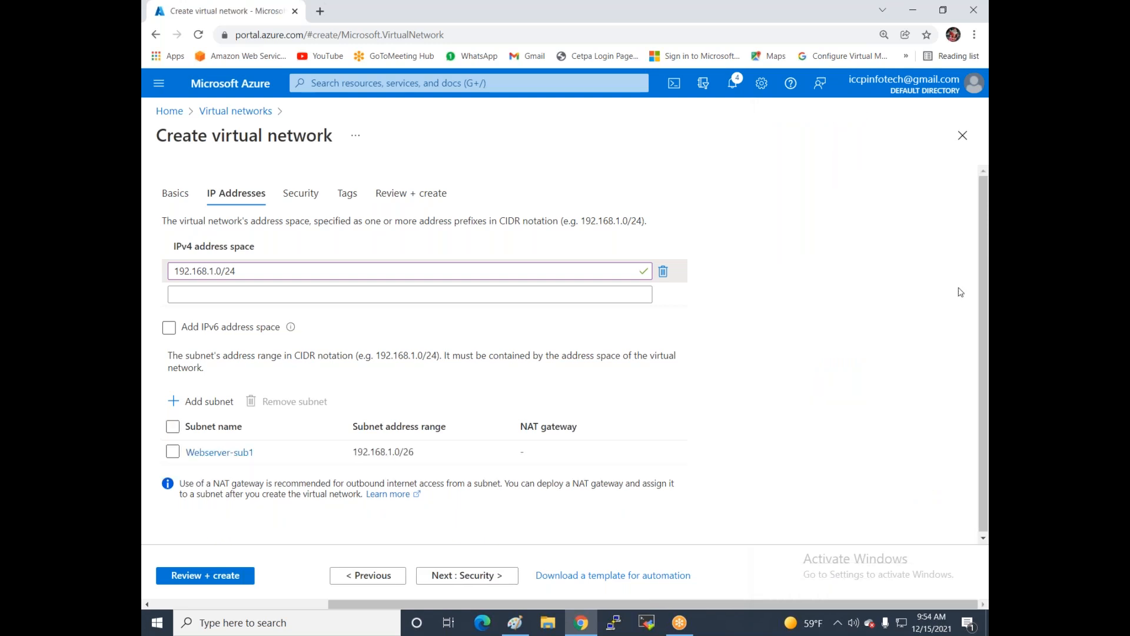
{"action": "left_click", "coordinate": [202, 403]}
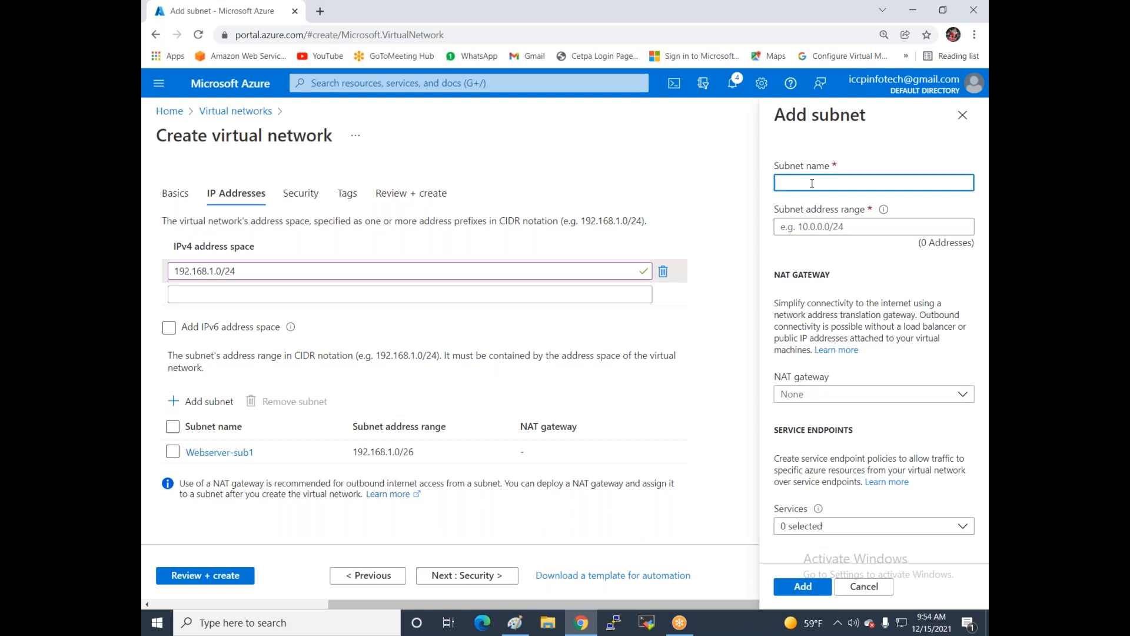
{"action": "type", "text": "Firewallsu"}
{"action": "key", "text": "BackSpace"}
{"action": "key", "text": "BackSpace"}
{"action": "key", "text": "BackSpace"}
{"action": "key", "text": "BackSpace"}
{"action": "key", "text": "BackSpace"}
{"action": "key", "text": "BackSpace"}
{"action": "key", "text": "BackSpace"}
{"action": "key", "text": "BackSpace"}
{"action": "key", "text": "BackSpace"}
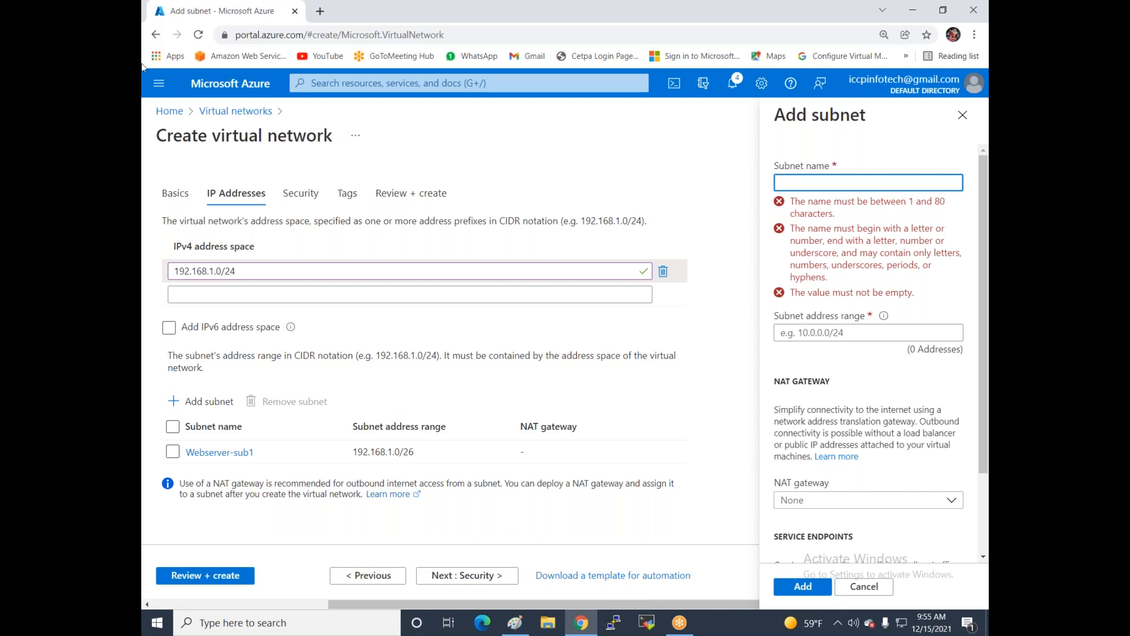
Add the second subnet as AzureFirewallSubnet with address range 192.168.1.128/26, and submit the virtual network settings for review.
{"action": "type", "text": "zure"}
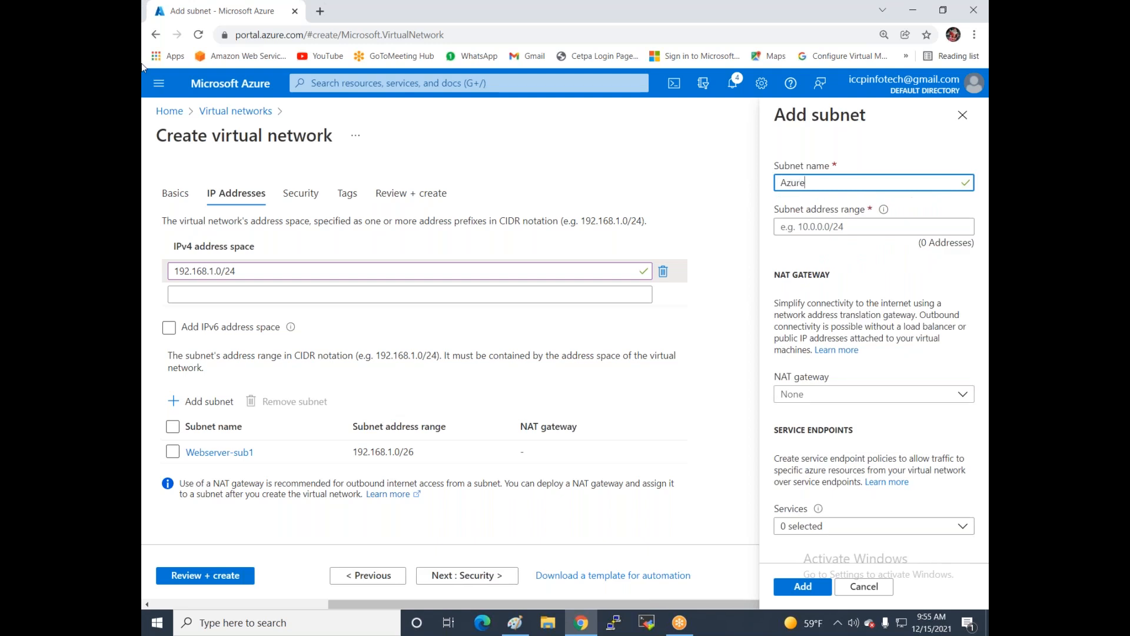
{"action": "type", "text": "Firewa"}
{"action": "type", "text": "S"}
{"action": "type", "text": "ub"}
{"action": "type", "text": "."}
{"action": "left_click", "coordinate": [841, 226]}
{"action": "type", "text": "19"}
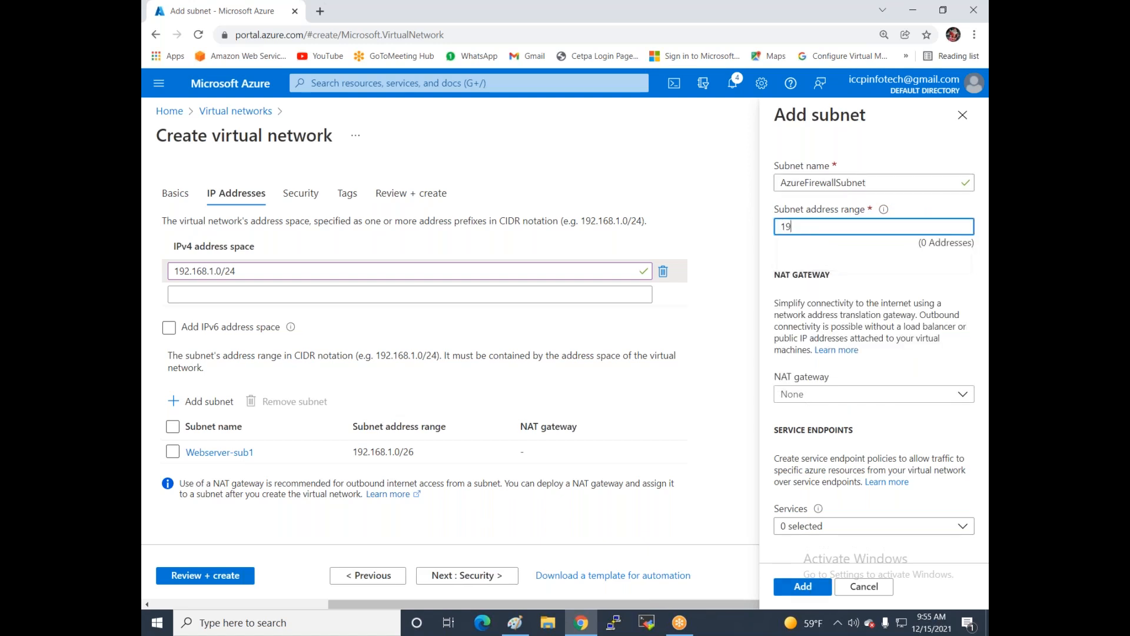
{"action": "type", "text": "2.168.1.128/26"}
{"action": "left_click", "coordinate": [800, 584]}
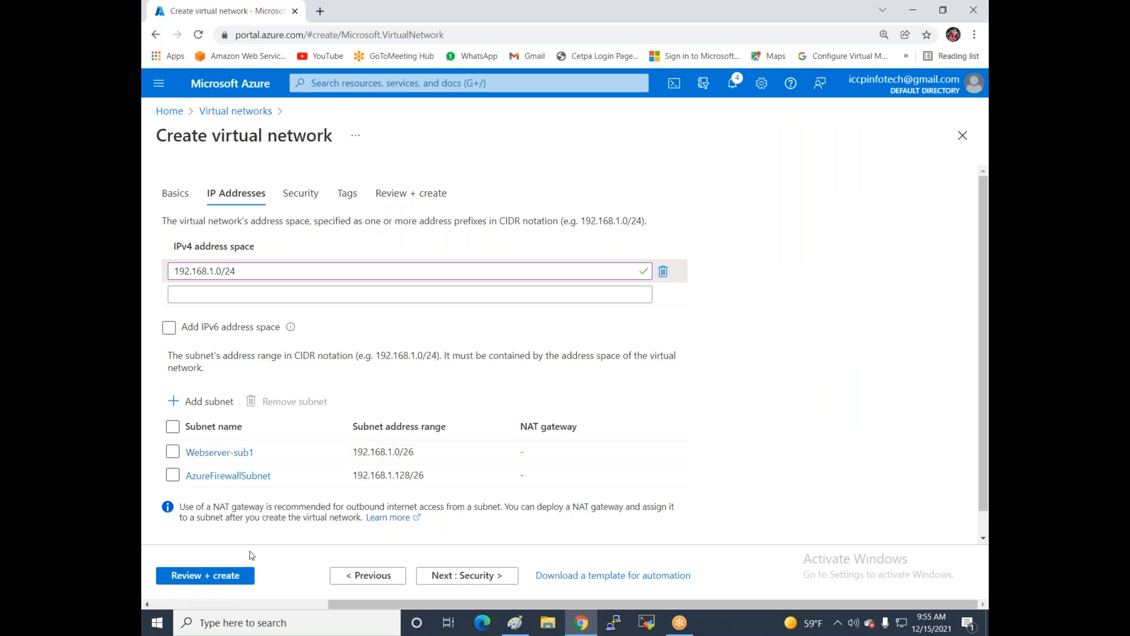
{"action": "left_click", "coordinate": [226, 576]}
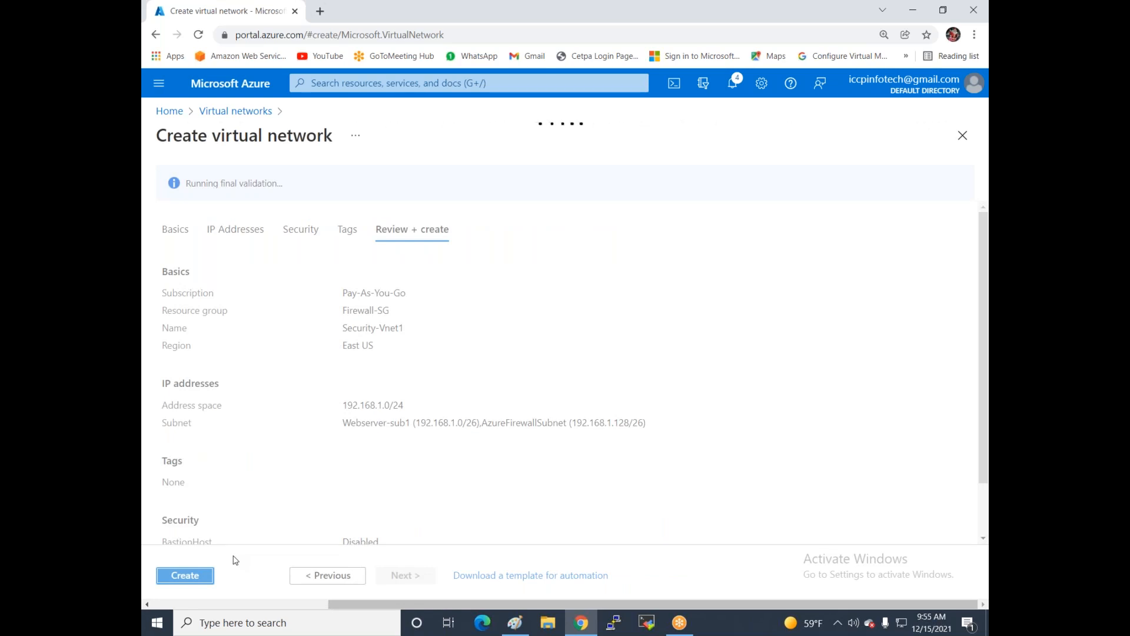
Switch to Paint and draw a large rounded rectangle on an empty part of the canvas.
{"action": "left_click", "coordinate": [515, 623]}
{"action": "scroll", "coordinate": [565, 329], "scroll_direction": "down", "scroll_amount": 10}
{"action": "left_click", "coordinate": [426, 40]}
{"action": "left_click_drag", "start_coordinate": [323, 125], "coordinate": [712, 406]}
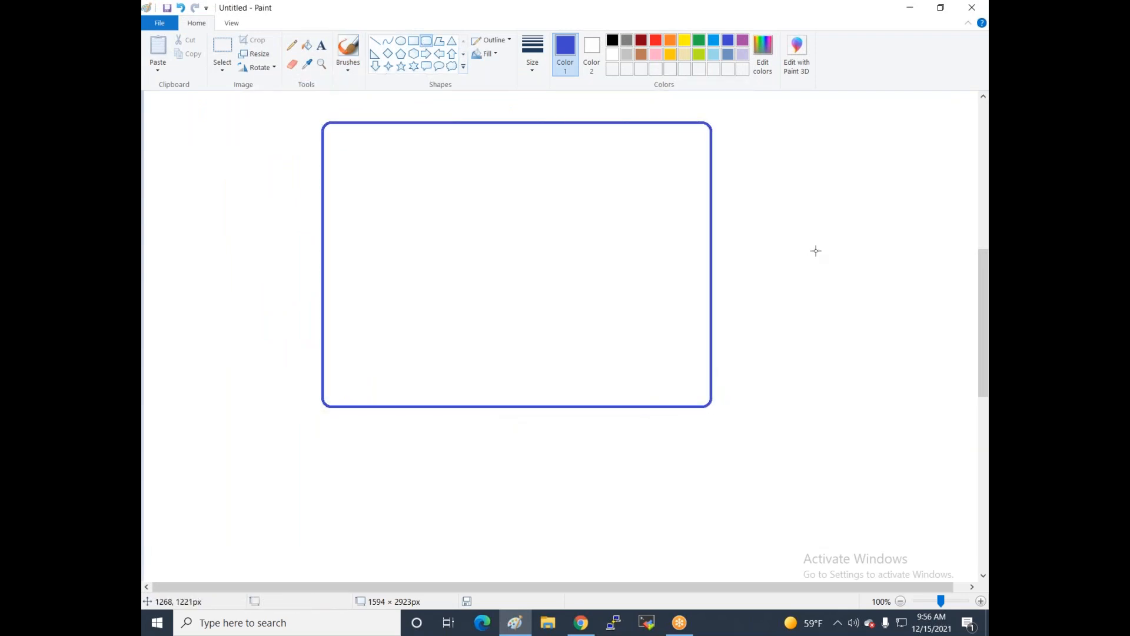
Draw a tall ellipse in the lower middle of the large rectangle and a circle about 191 × 190 px above it.
{"action": "left_click", "coordinate": [400, 42]}
{"action": "mouse_move", "coordinate": [416, 220]}
{"action": "left_mouse_down"}
{"action": "mouse_move", "coordinate": [479, 359]}
{"action": "mouse_move", "coordinate": [483, 342]}
{"action": "left_mouse_up"}
{"action": "left_click_drag", "start_coordinate": [462, 288], "coordinate": [499, 334]}
{"action": "left_click", "coordinate": [439, 159]}
{"action": "mouse_move", "coordinate": [444, 131]}
{"action": "left_mouse_down"}
{"action": "mouse_move", "coordinate": [500, 225]}
{"action": "mouse_move", "coordinate": [554, 232]}
{"action": "left_mouse_up"}
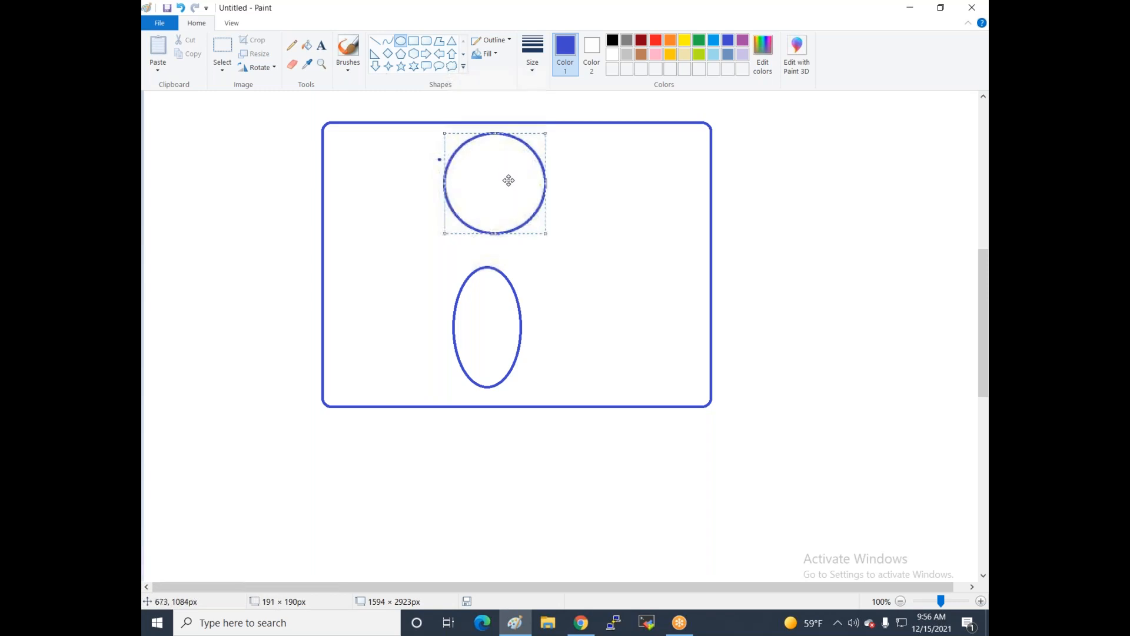
{"action": "left_click", "coordinate": [412, 174]}
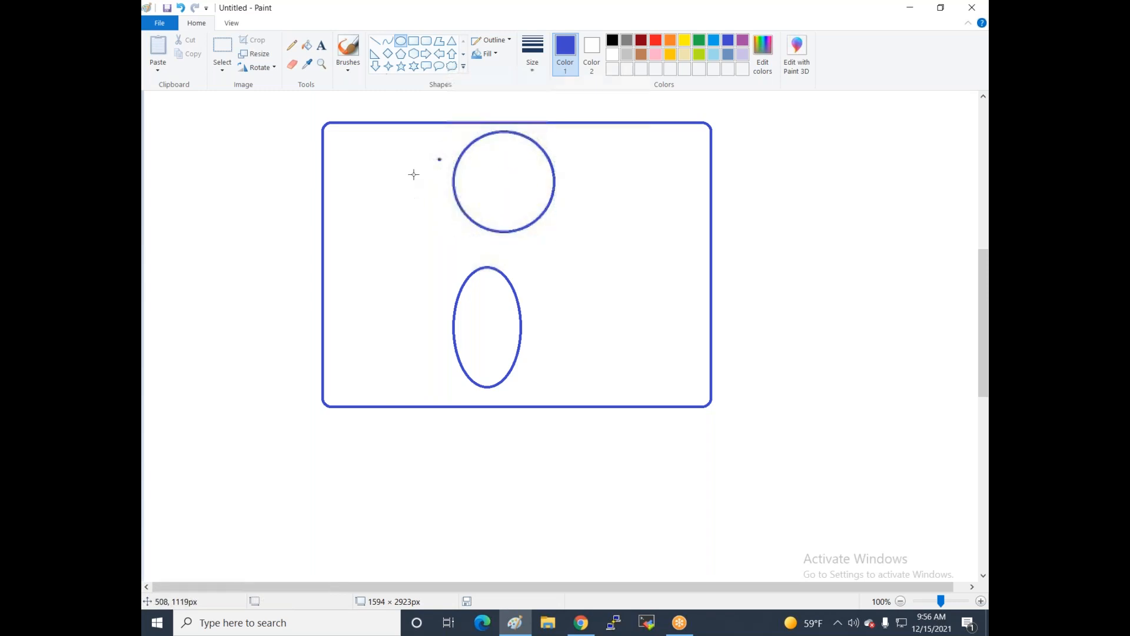
Draw two small rounded squares side by side inside the circle and a tall rounded rectangle to the circle's left.
{"action": "left_click", "coordinate": [425, 42]}
{"action": "left_click_drag", "start_coordinate": [459, 169], "coordinate": [538, 205]}
{"action": "left_click", "coordinate": [535, 245]}
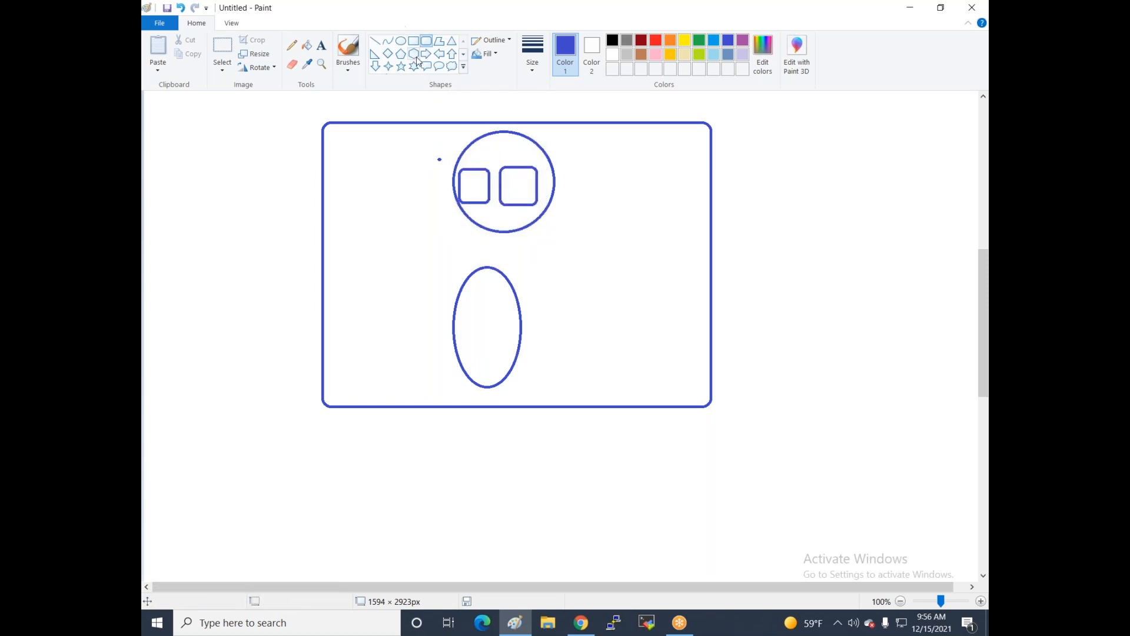
{"action": "left_click_drag", "start_coordinate": [343, 152], "coordinate": [389, 274]}
{"action": "left_click_drag", "start_coordinate": [370, 317], "coordinate": [375, 334]}
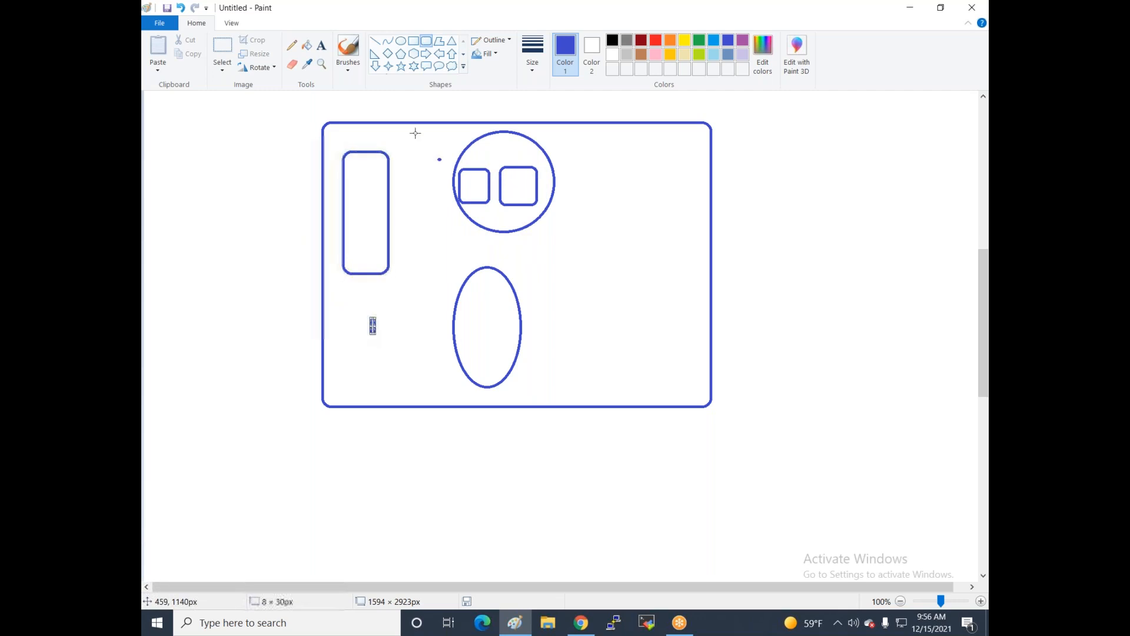
Connect the left square to the tall rectangle with a line, and the right square to a round callout drawn right of the circle.
{"action": "left_click", "coordinate": [374, 44]}
{"action": "left_click_drag", "start_coordinate": [460, 173], "coordinate": [388, 208]}
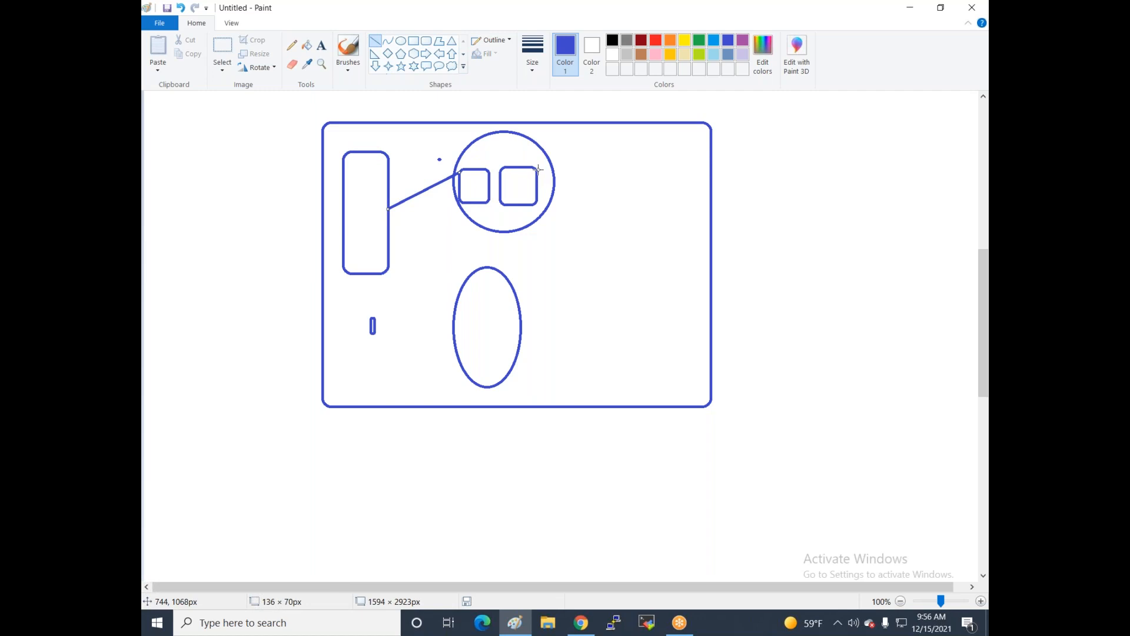
{"action": "mouse_move", "coordinate": [536, 169]}
{"action": "left_mouse_down"}
{"action": "mouse_move", "coordinate": [630, 212]}
{"action": "mouse_move", "coordinate": [683, 269]}
{"action": "left_mouse_up"}
{"action": "left_click", "coordinate": [440, 67]}
{"action": "left_click", "coordinate": [457, 271]}
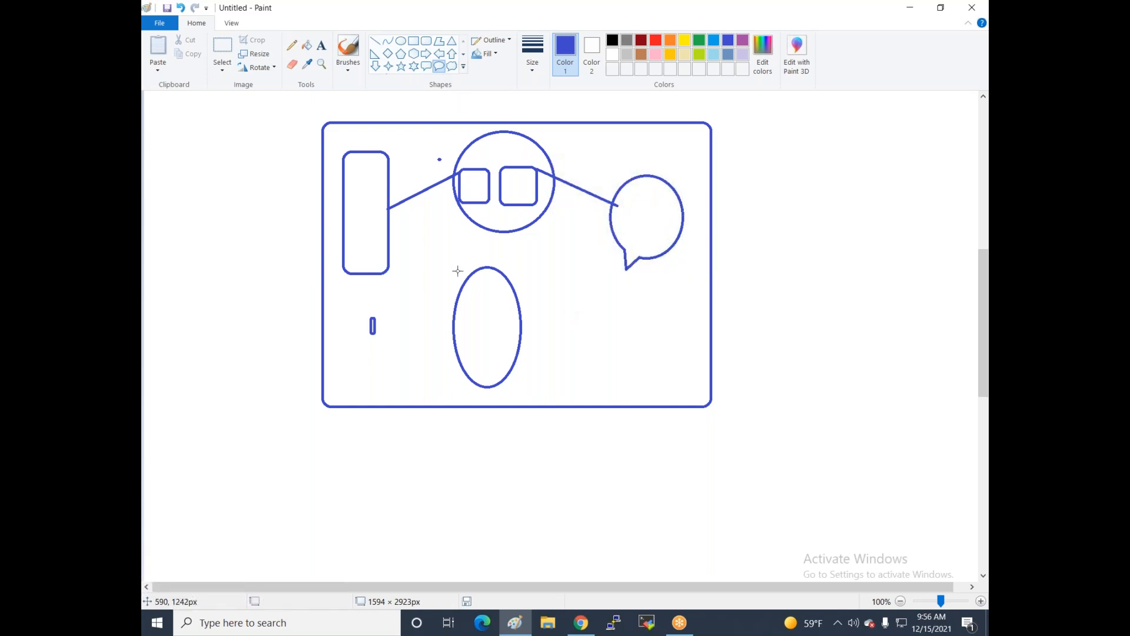
Draw an up arrow from the top of the tall ellipse to the left square in the circle.
{"action": "left_click", "coordinate": [452, 54]}
{"action": "left_click_drag", "start_coordinate": [468, 275], "coordinate": [478, 201]}
{"action": "left_click", "coordinate": [424, 267]}
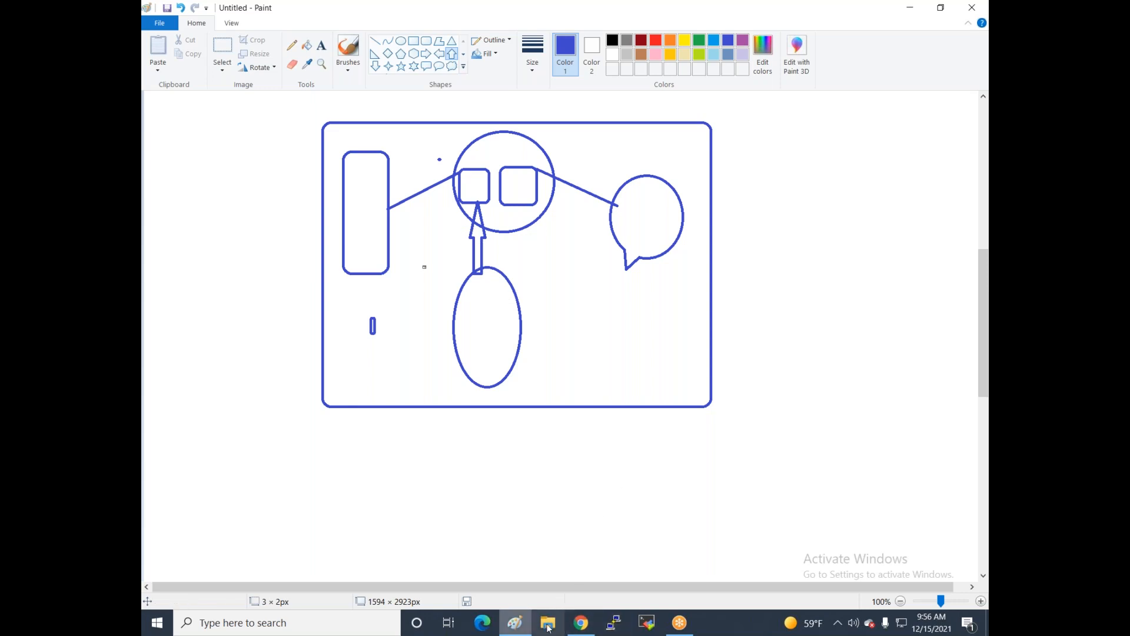
Switch back to the Azure portal in Chrome, create the virtual network and open the deployed resource.
{"action": "left_click", "coordinate": [580, 622]}
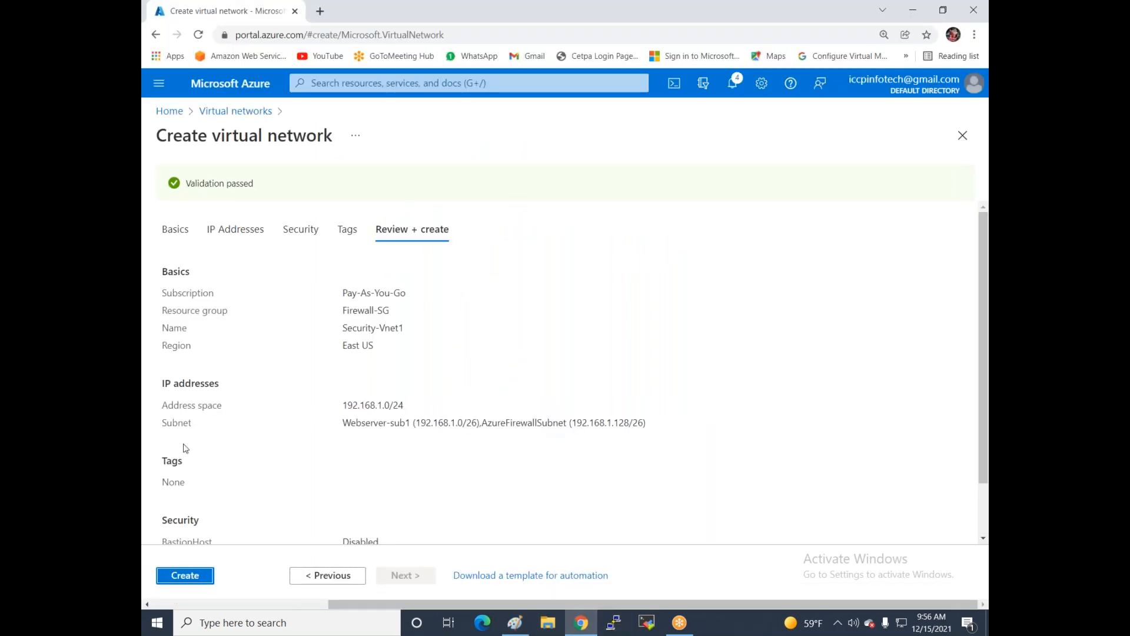
{"action": "left_click", "coordinate": [194, 576]}
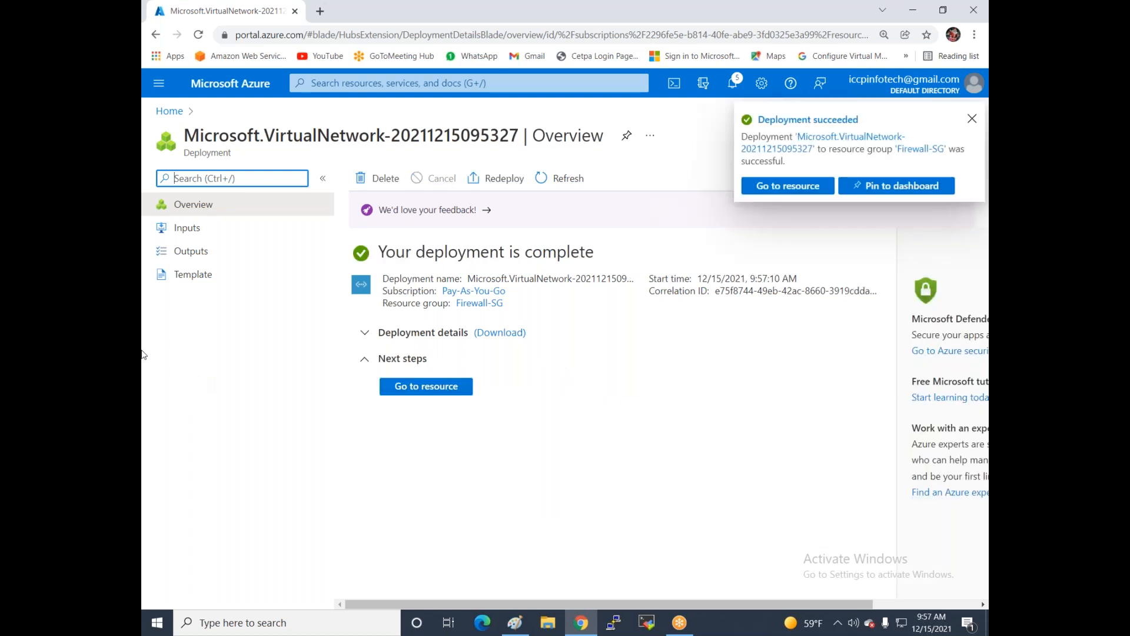
{"action": "left_click", "coordinate": [412, 389]}
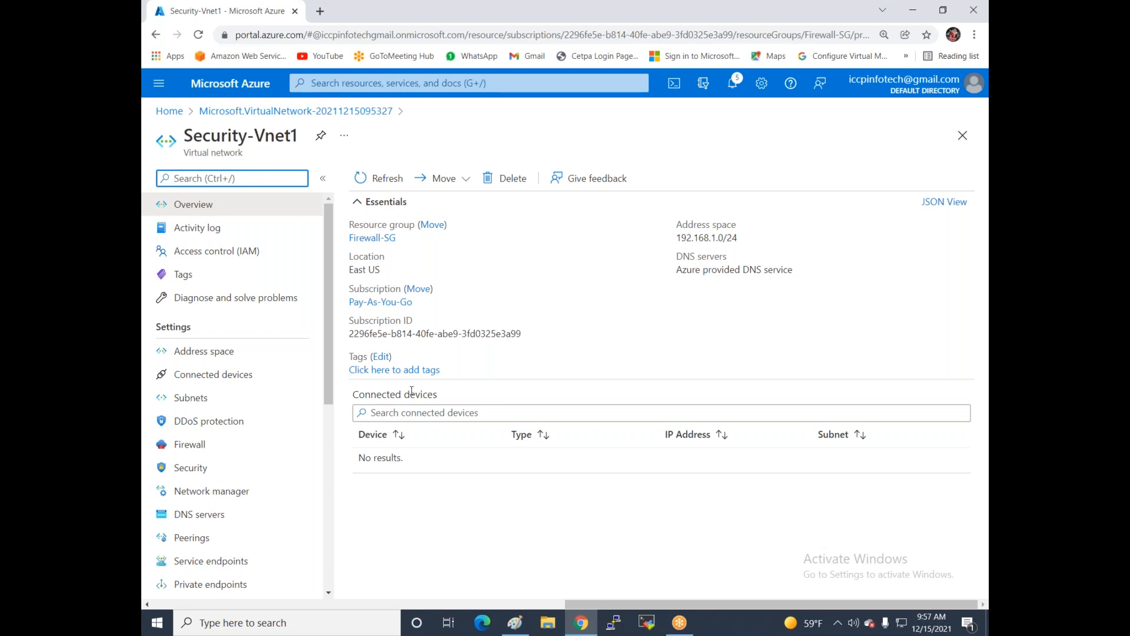
Start a new virtual machine under the Pay-As-You-Go subscription in the Firewall-SG resource group.
{"action": "left_click", "coordinate": [169, 111]}
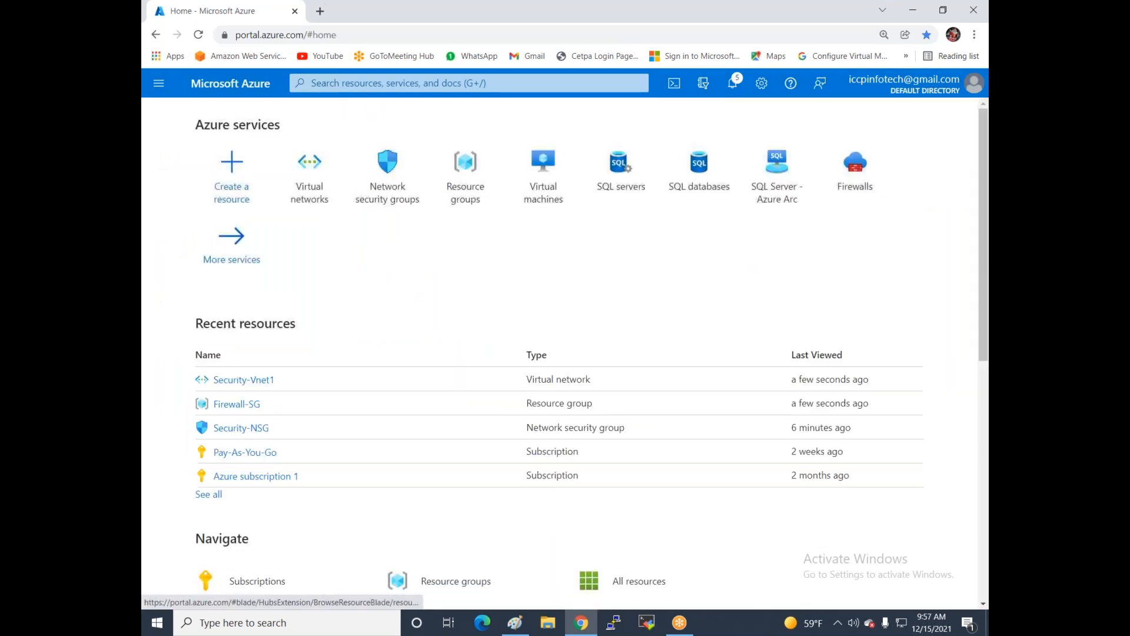
{"action": "left_click", "coordinate": [544, 194]}
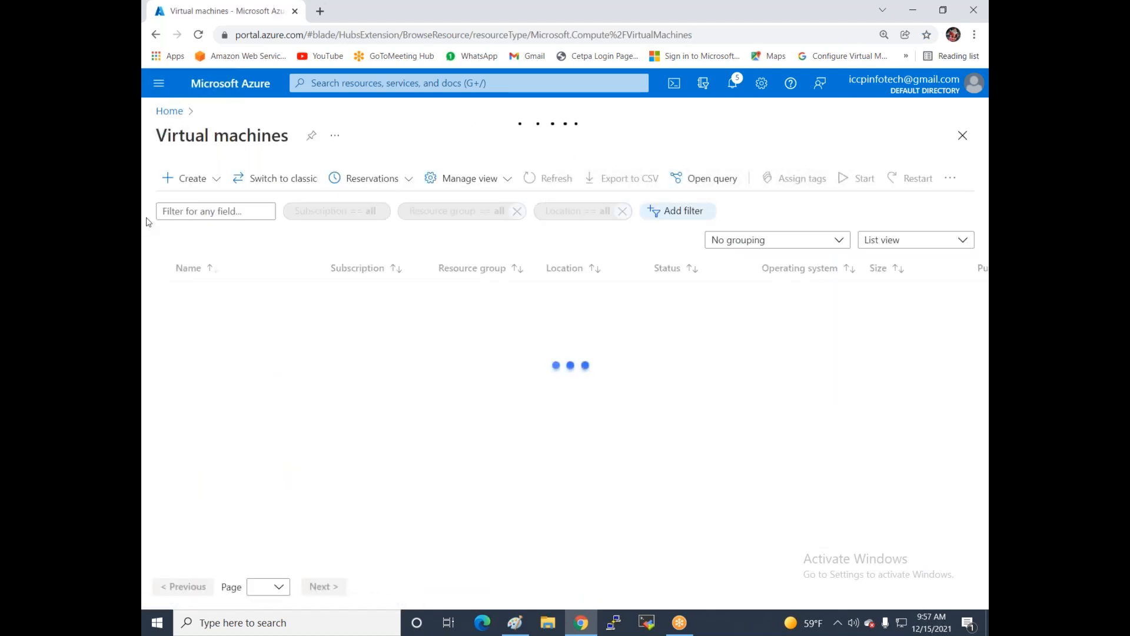
{"action": "left_click", "coordinate": [214, 183]}
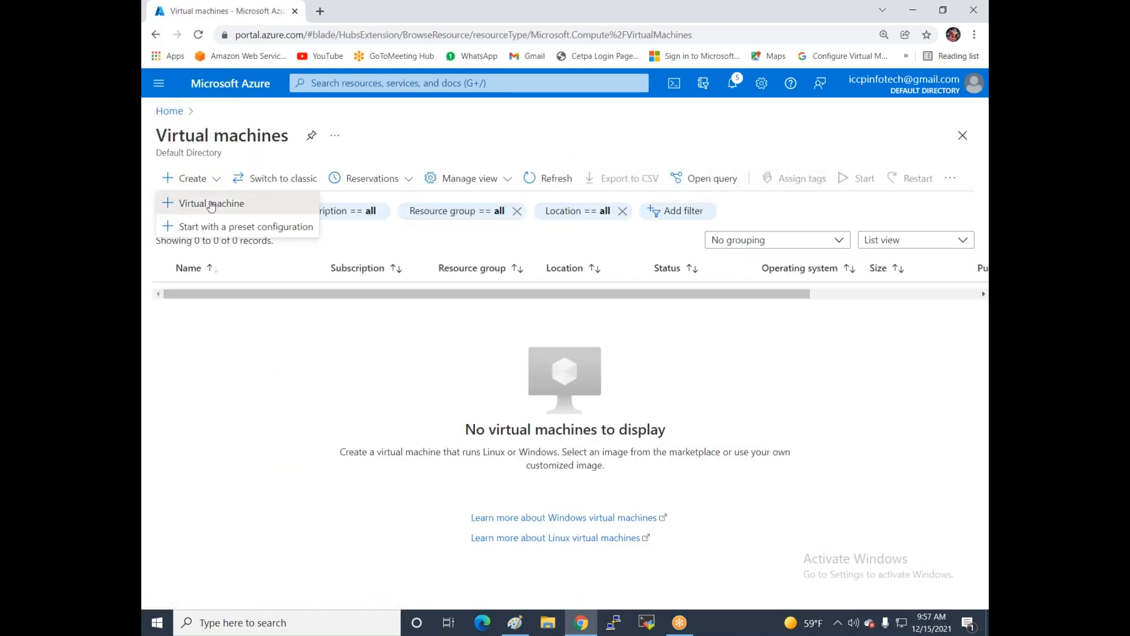
{"action": "left_click", "coordinate": [210, 203]}
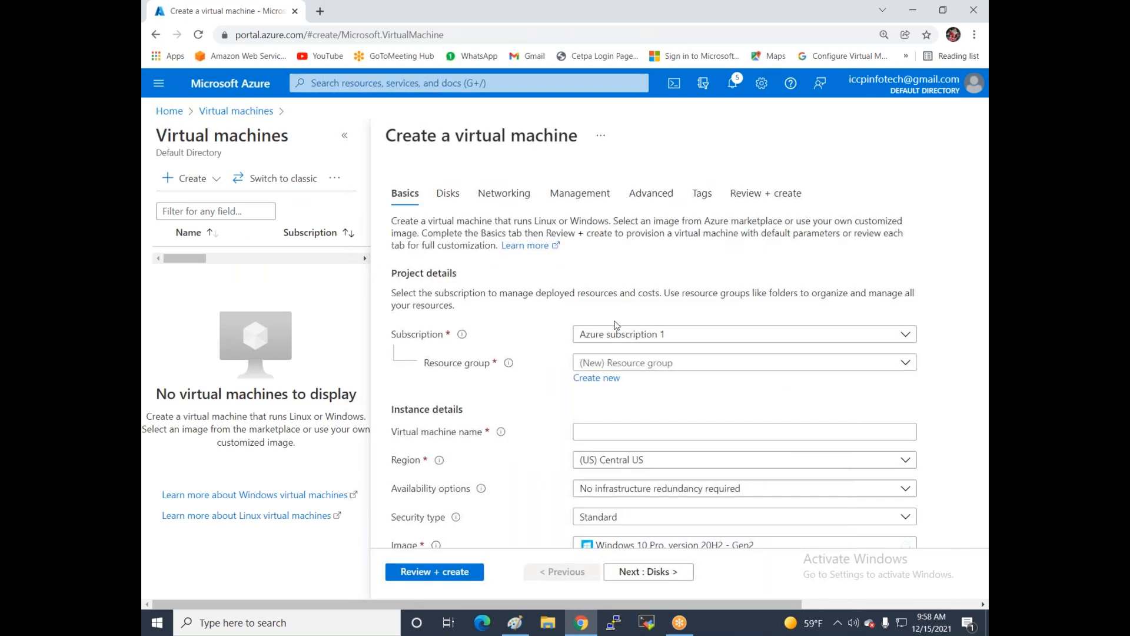
{"action": "left_click", "coordinate": [608, 340]}
{"action": "left_click", "coordinate": [606, 403]}
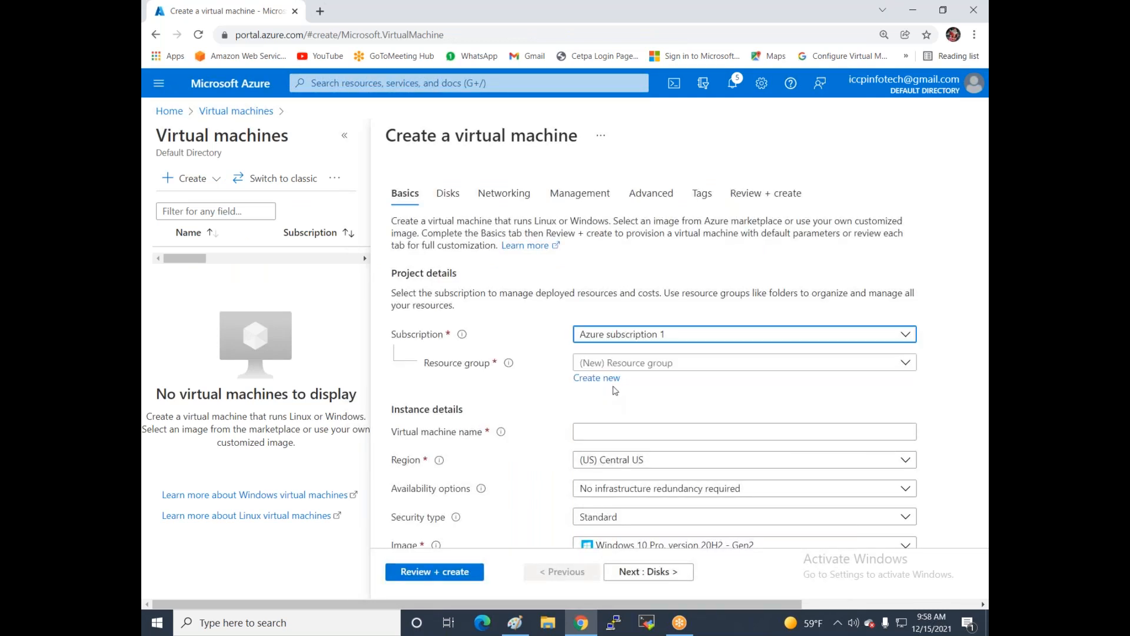
{"action": "left_click", "coordinate": [616, 365]}
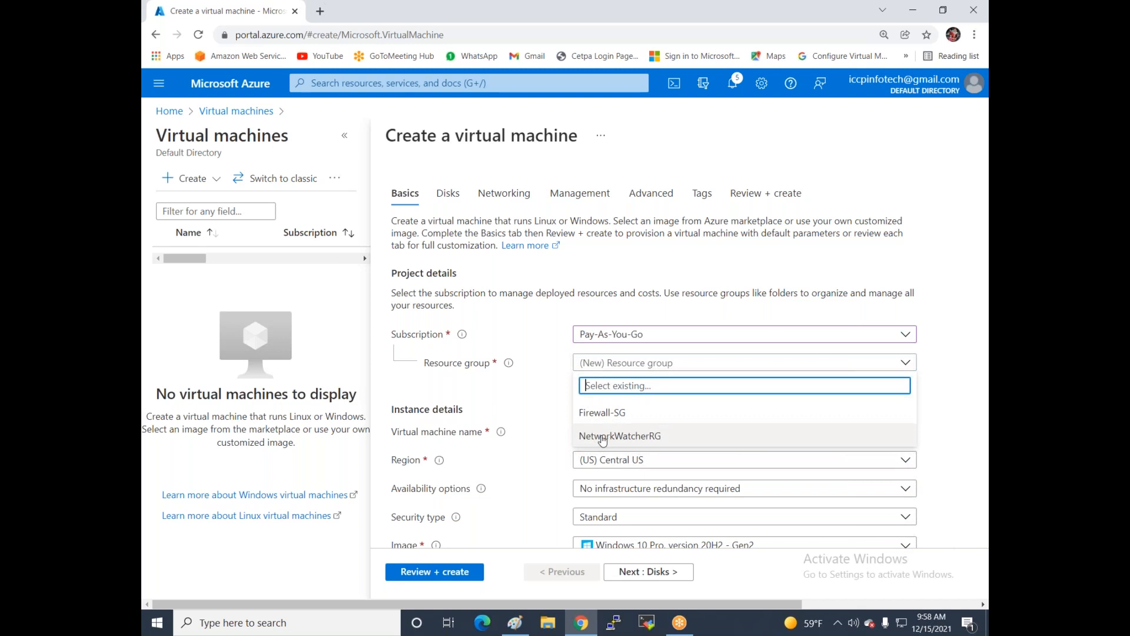
{"action": "left_click", "coordinate": [608, 412]}
Name the new virtual machine webserver.
{"action": "left_click", "coordinate": [588, 433]}
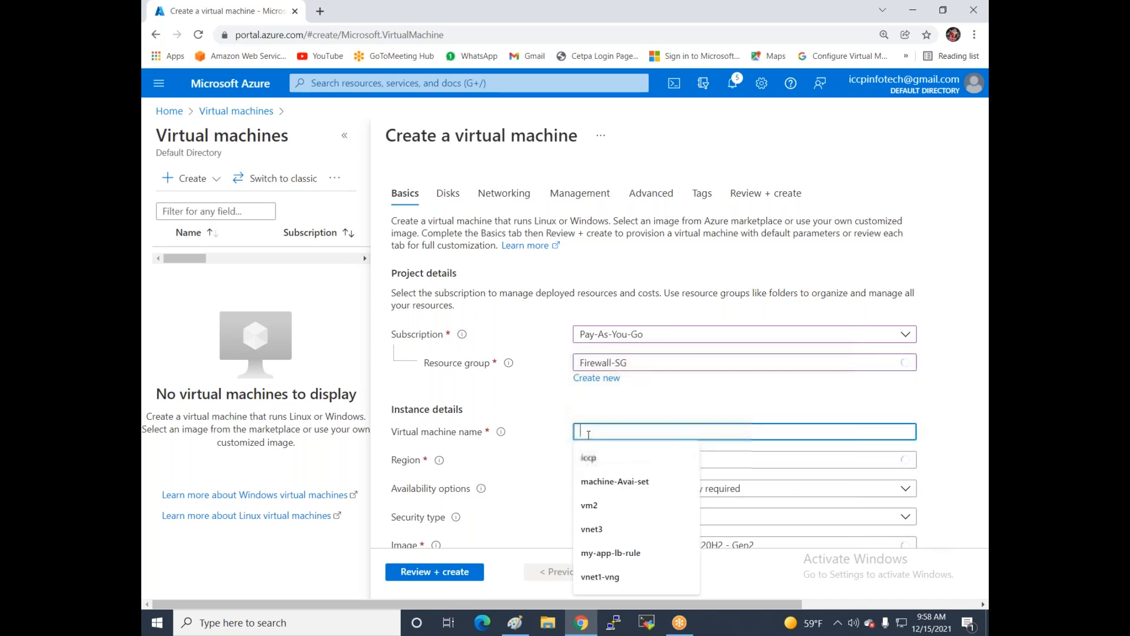
{"action": "type", "text": "webser"}
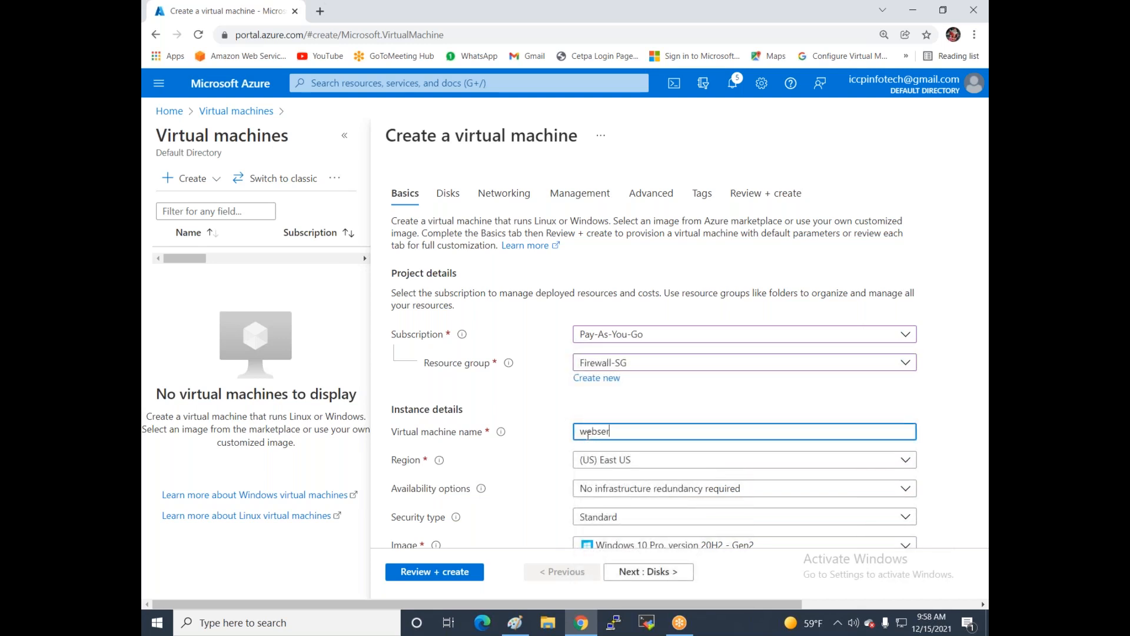
{"action": "type", "text": "ver"}
{"action": "scroll", "coordinate": [618, 437], "scroll_direction": "down", "scroll_amount": 2}
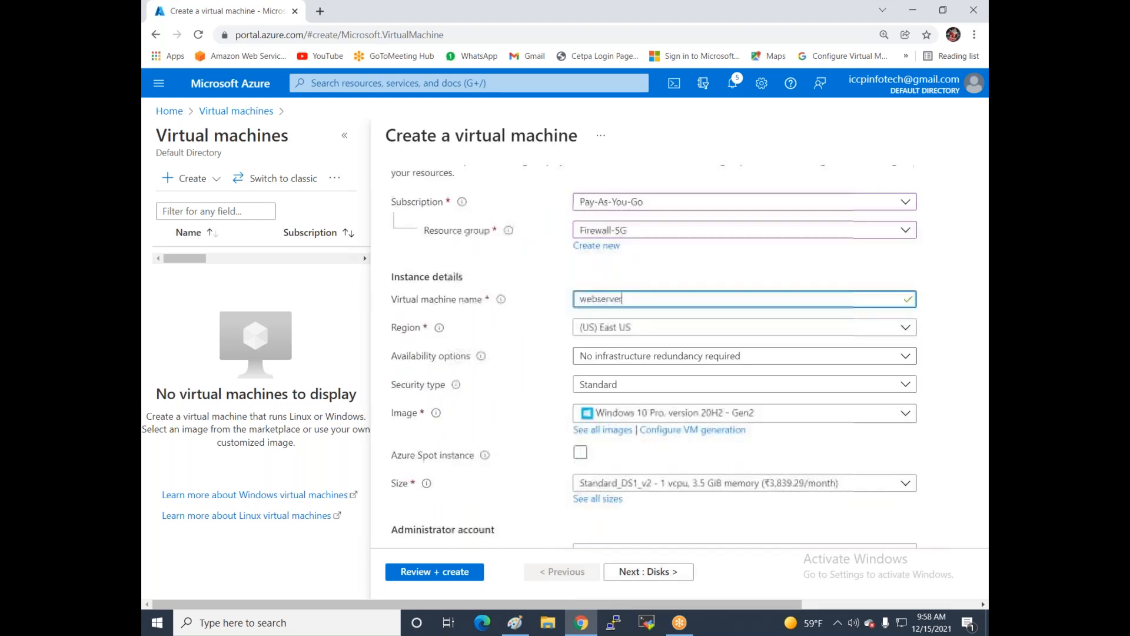
{"action": "left_click", "coordinate": [650, 355]}
{"action": "left_click", "coordinate": [632, 403]}
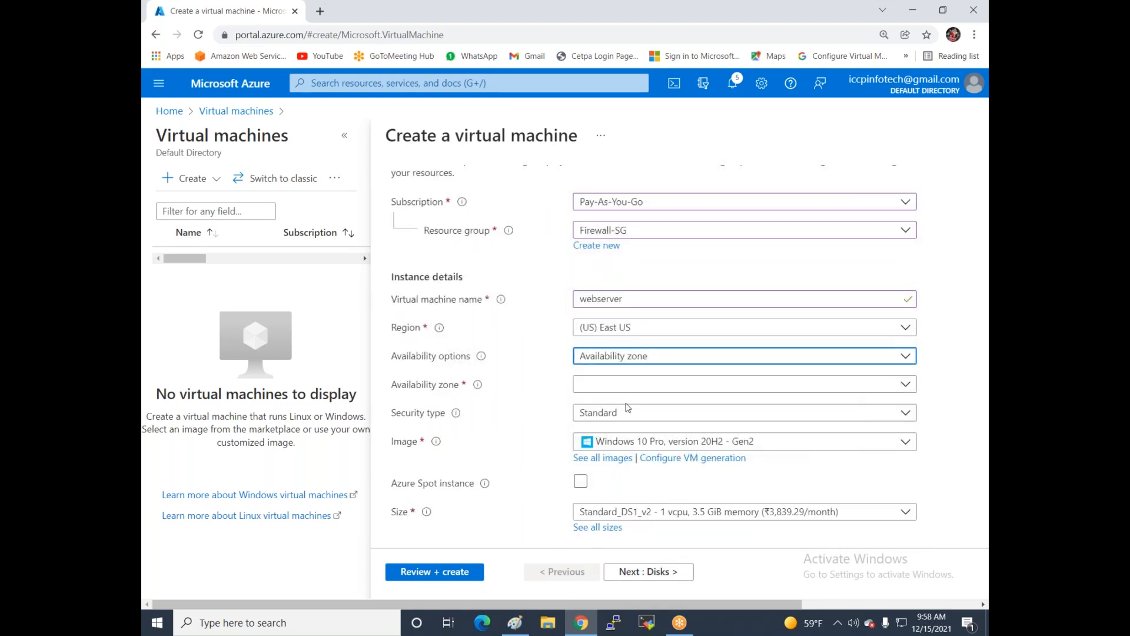
{"action": "left_click", "coordinate": [642, 356]}
{"action": "left_click", "coordinate": [638, 373]}
Set the virtual machine's image to Windows Server 2012 R2 Datacenter - Gen2.
{"action": "left_click", "coordinate": [633, 414]}
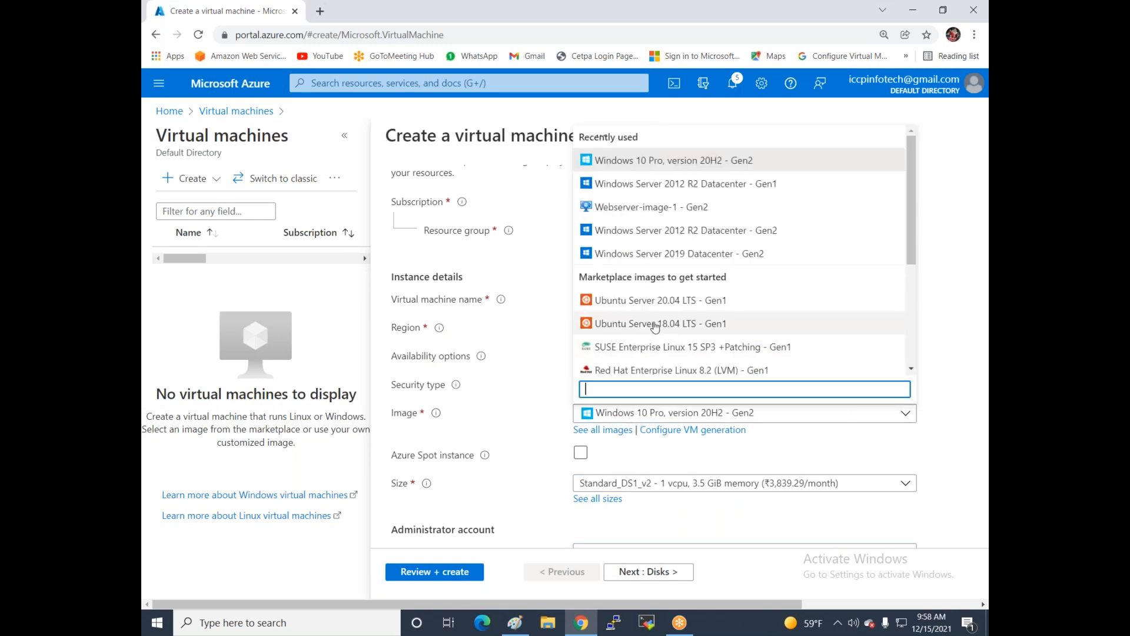
{"action": "left_click", "coordinate": [700, 230]}
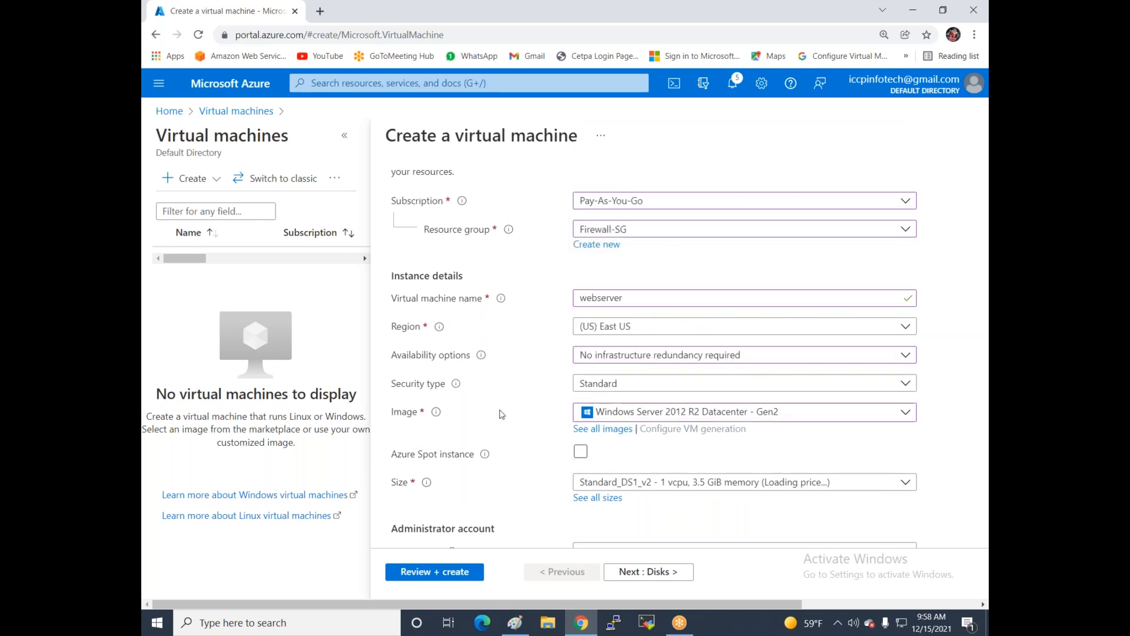
Set the administrator account's username to iccp, then enter and confirm the account password.
{"action": "scroll", "coordinate": [740, 305], "scroll_direction": "down", "scroll_amount": 3}
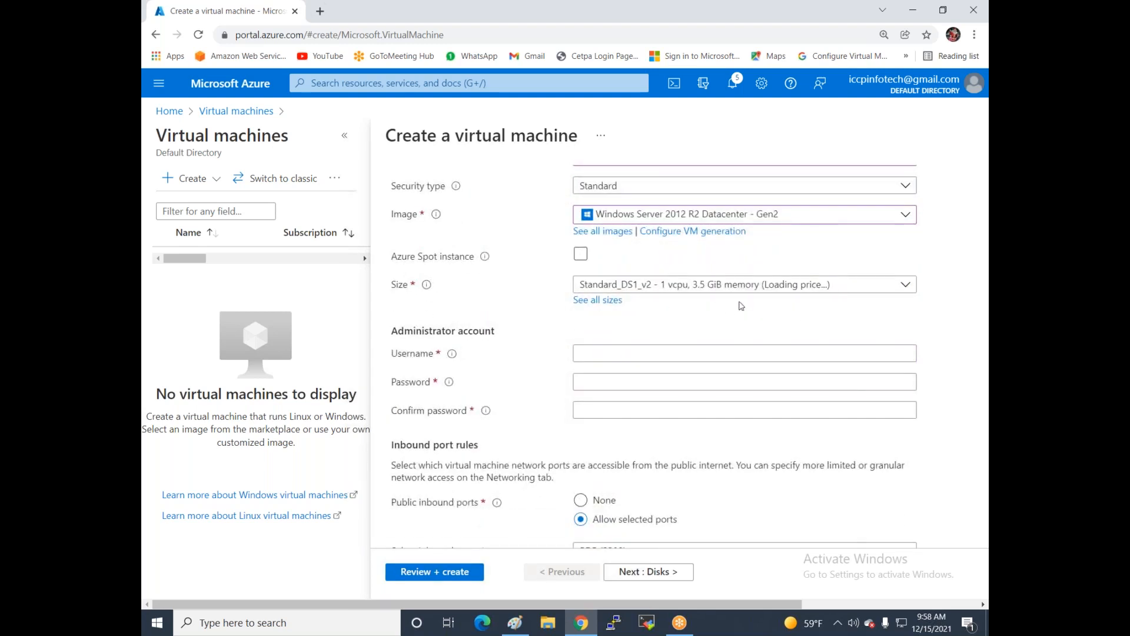
{"action": "left_click", "coordinate": [651, 351]}
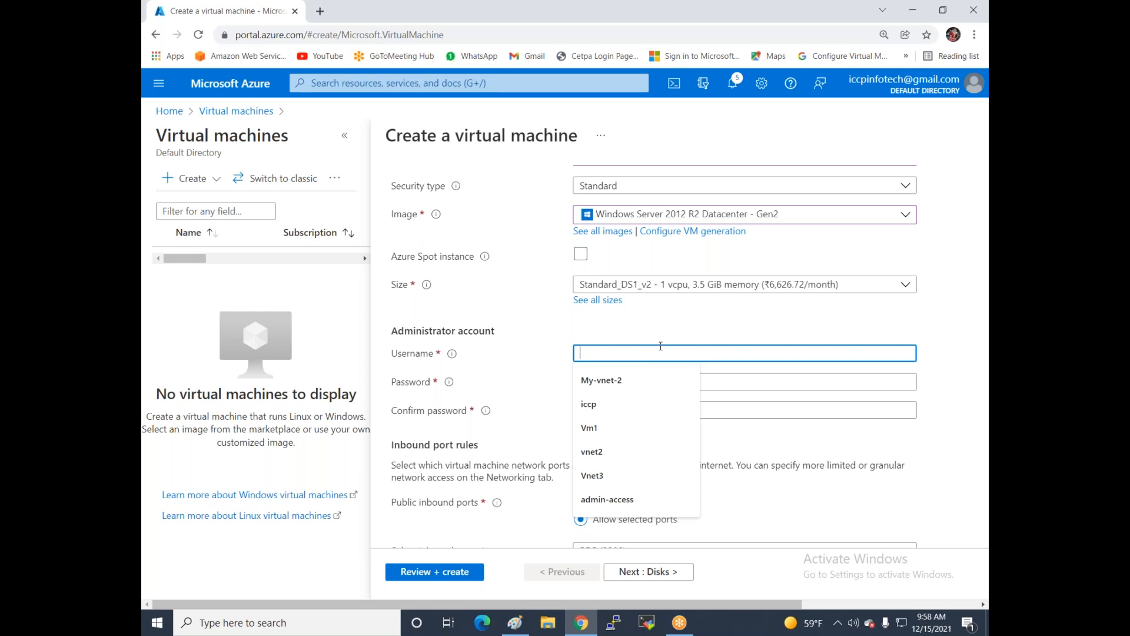
{"action": "type", "text": "iccp"}
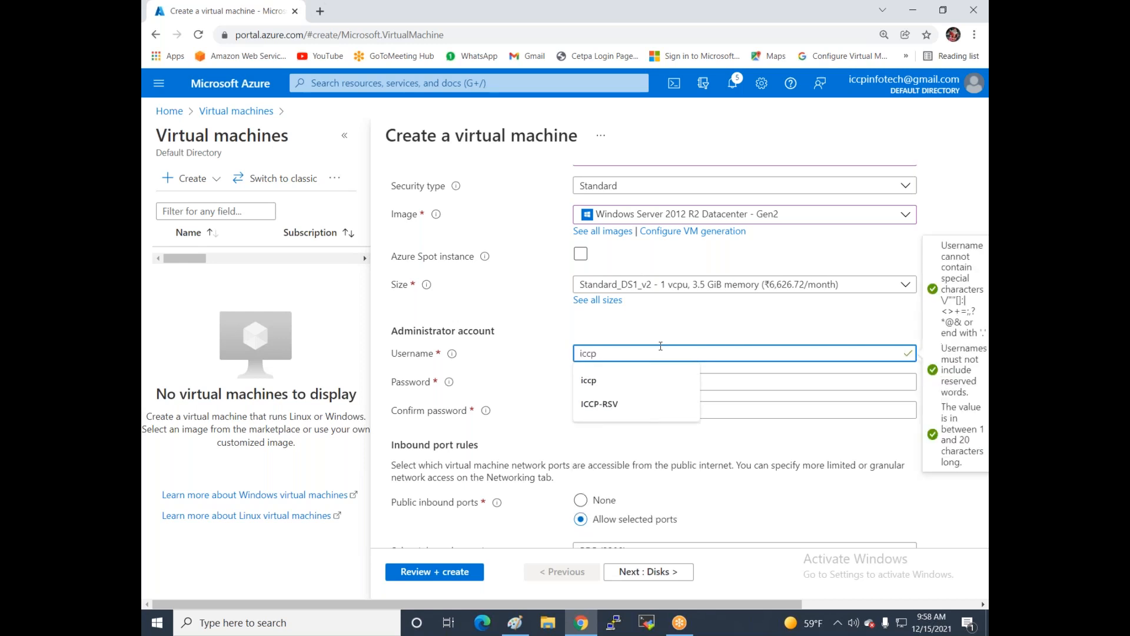
{"action": "key", "text": "Tab"}
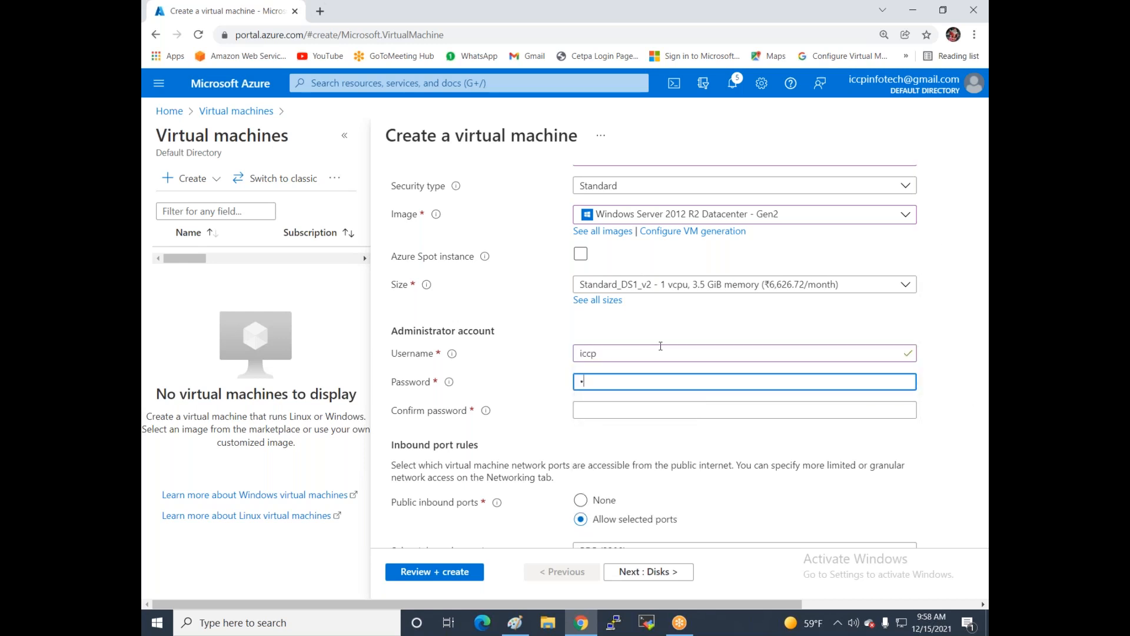
{"action": "type", "text": "•••"}
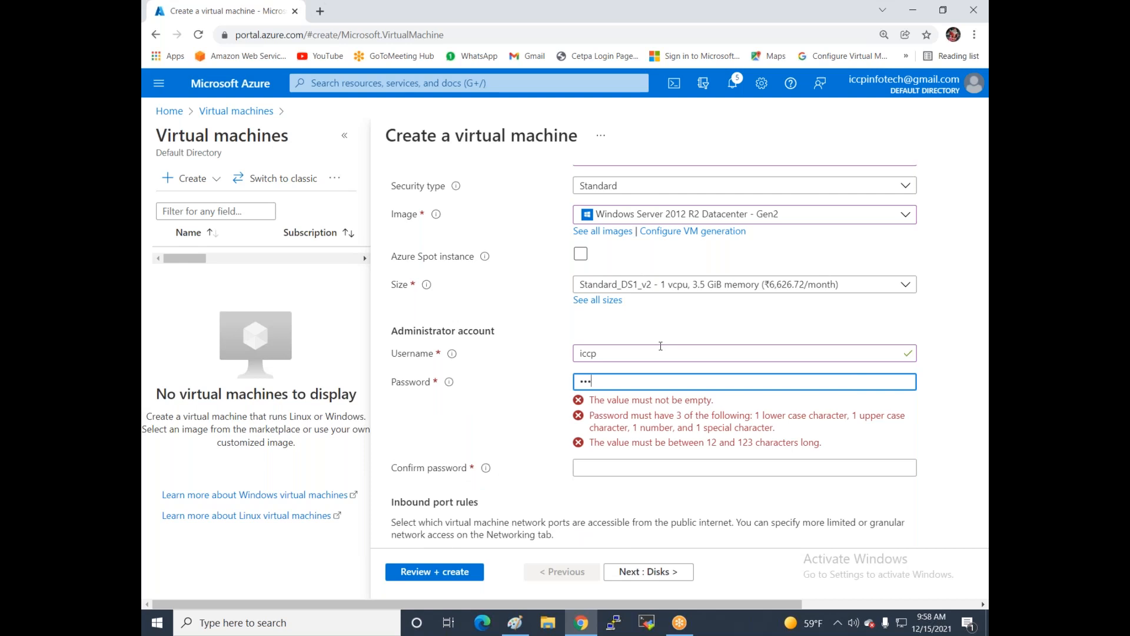
{"action": "type", "text": "••••••••"}
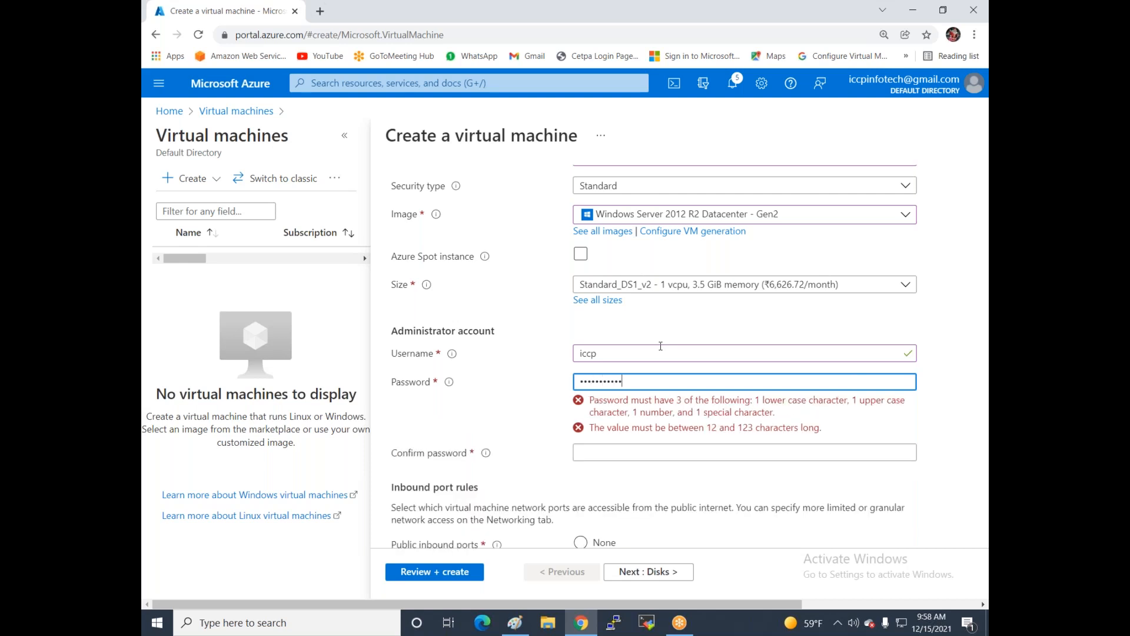
{"action": "key", "text": "Tab"}
{"action": "type", "text": "••••••••••"}
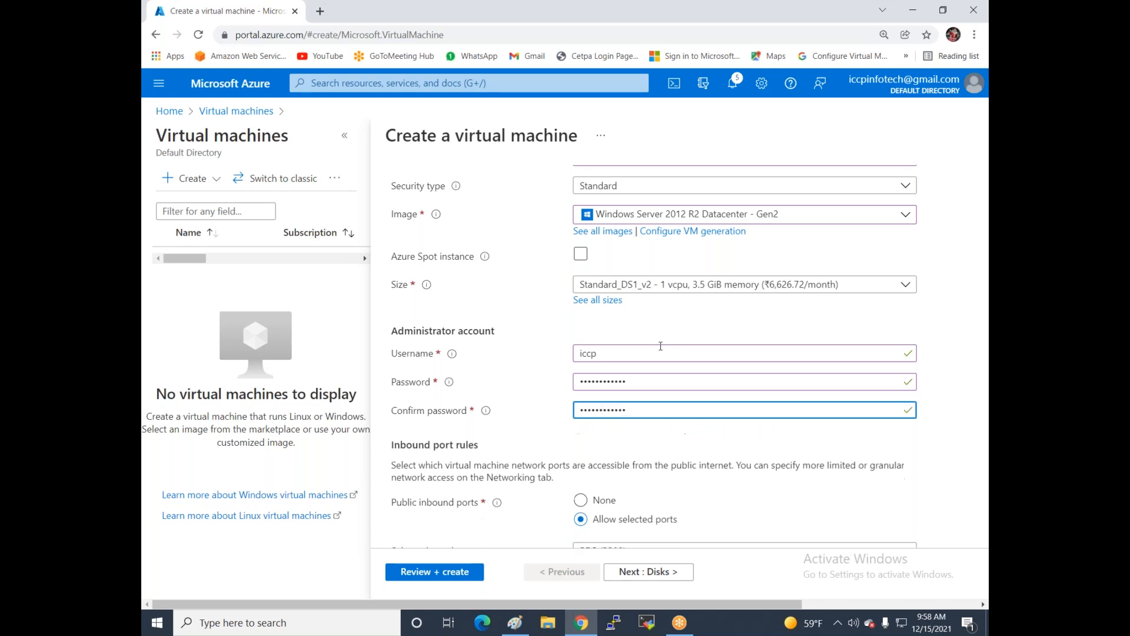
Set the virtual machine's public inbound ports to None.
{"action": "scroll", "coordinate": [540, 423], "scroll_direction": "down", "scroll_amount": 2}
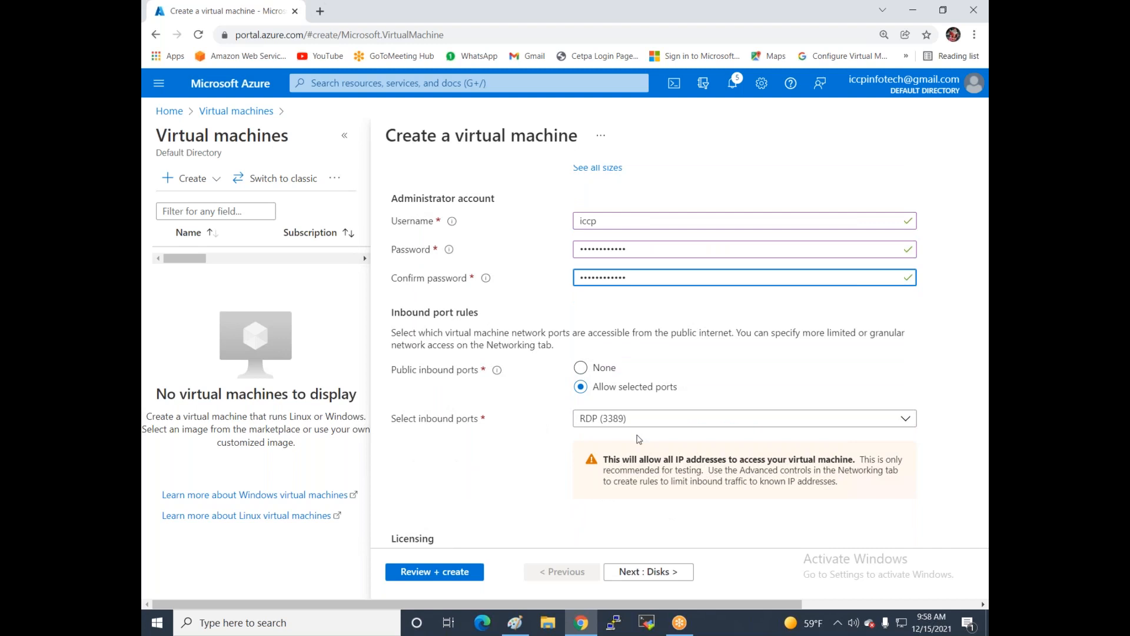
{"action": "left_click", "coordinate": [587, 369]}
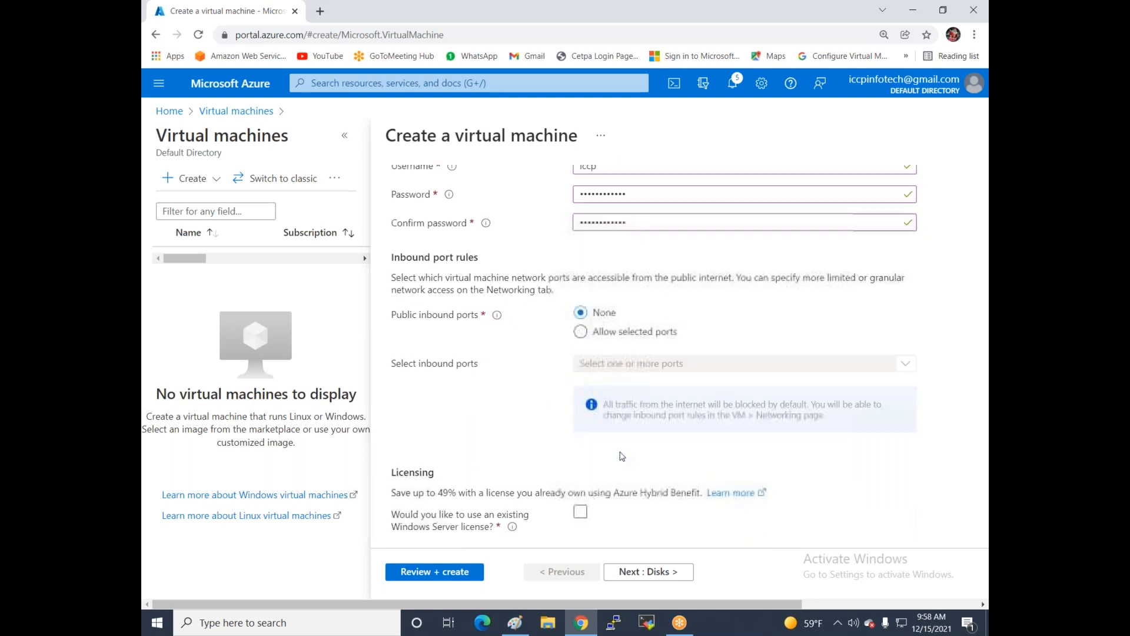
{"action": "scroll", "coordinate": [647, 498], "scroll_direction": "down", "scroll_amount": 2}
Keep the default disk and networking settings, then validate and create the virtual machine.
{"action": "left_click", "coordinate": [647, 571]}
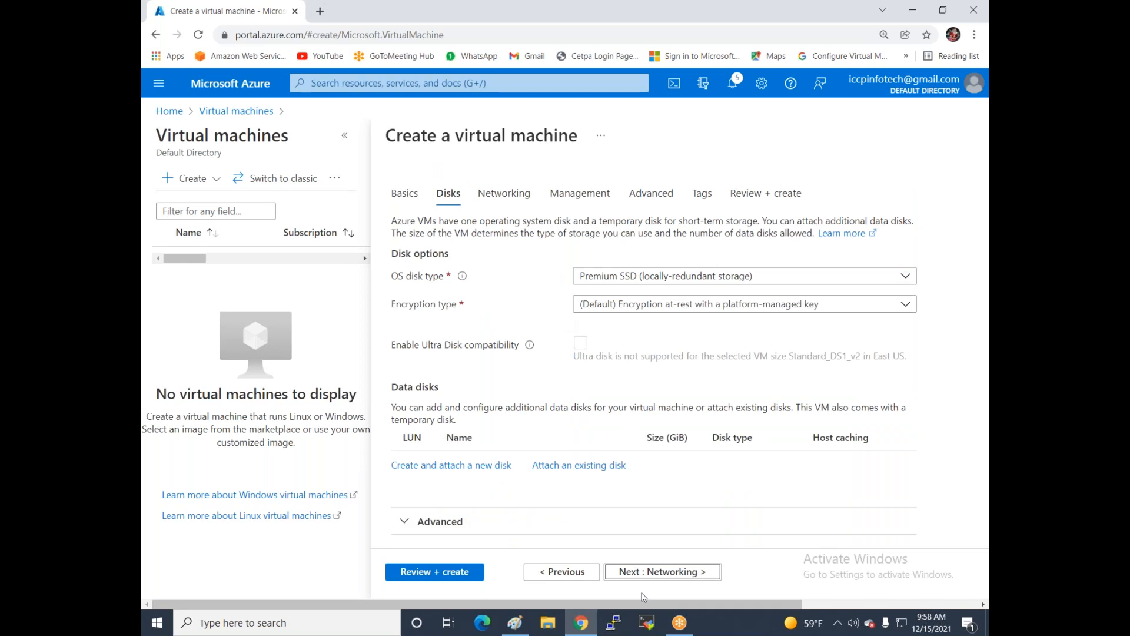
{"action": "left_click", "coordinate": [629, 572]}
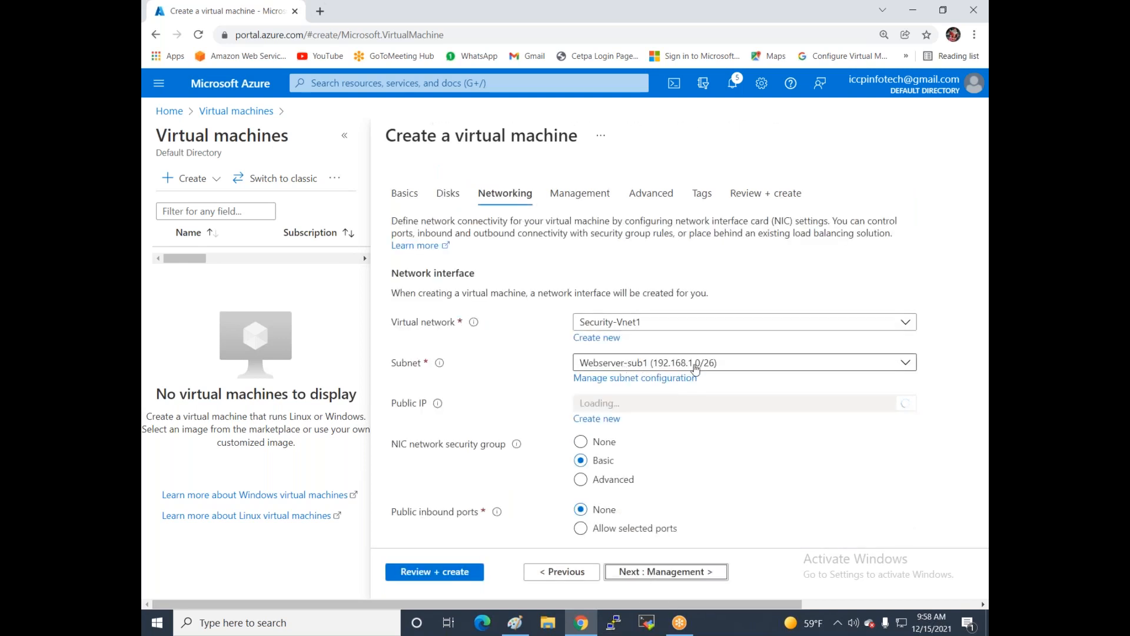
{"action": "left_click", "coordinate": [424, 572]}
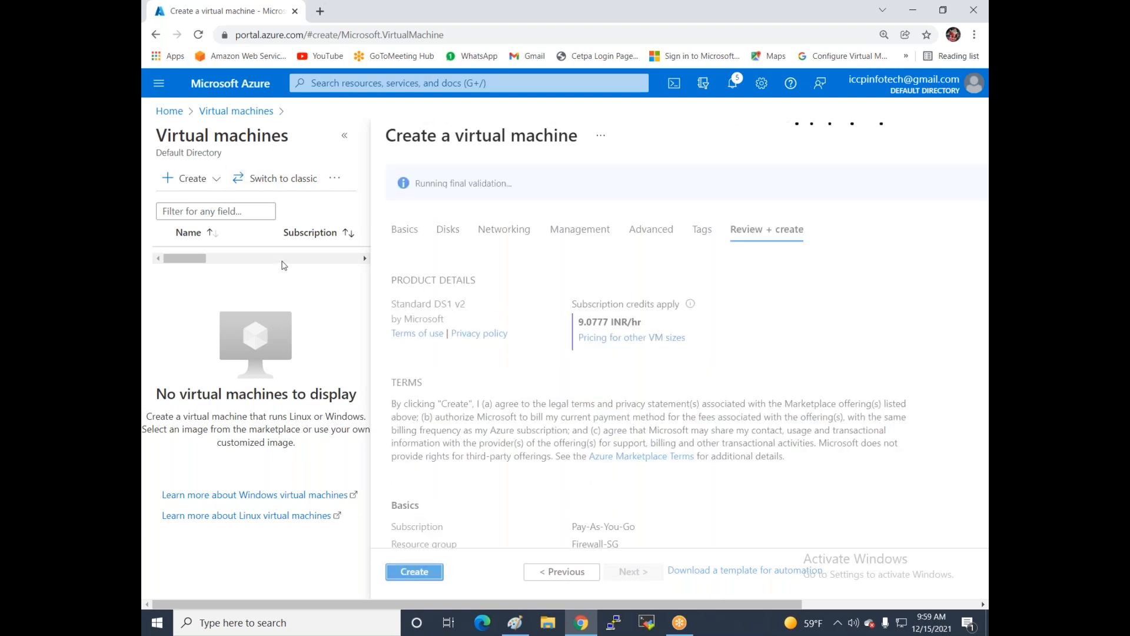
{"action": "left_click", "coordinate": [420, 575]}
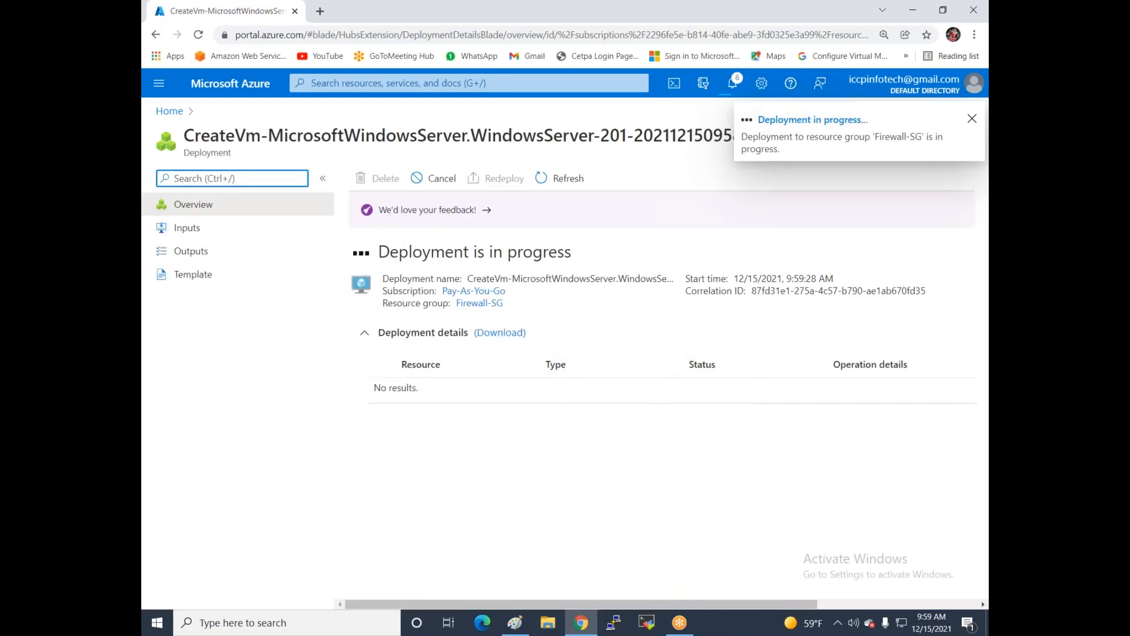
Assign the Security-NSG network security group to the Webserver-sub1 subnet of Security-Vnet1 and save it.
{"action": "left_click", "coordinate": [162, 114]}
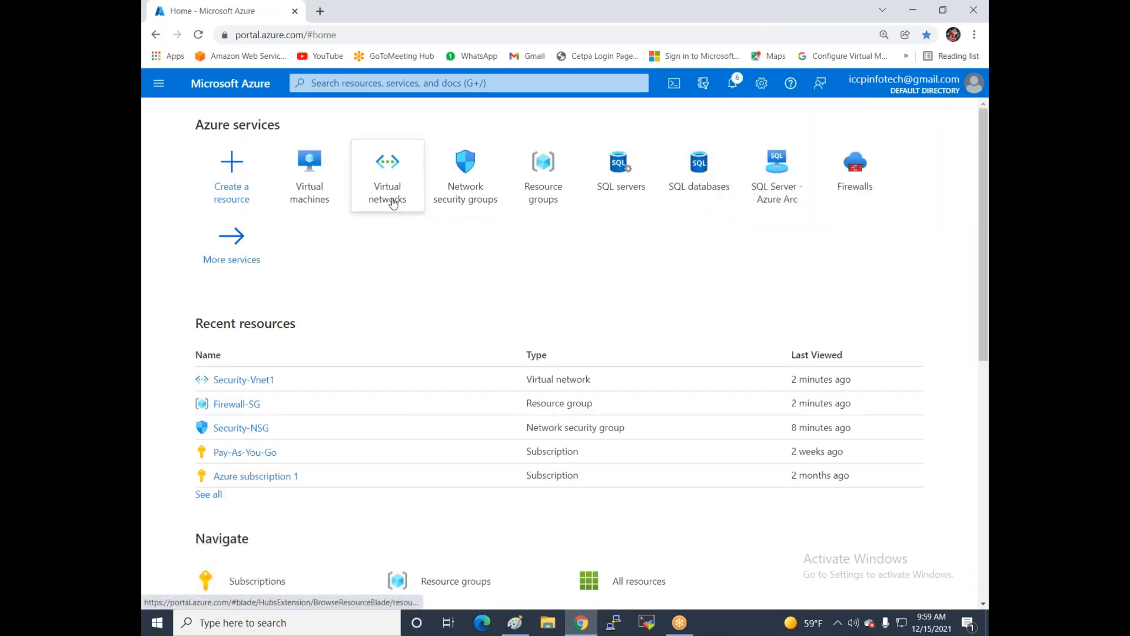
{"action": "left_click", "coordinate": [391, 203]}
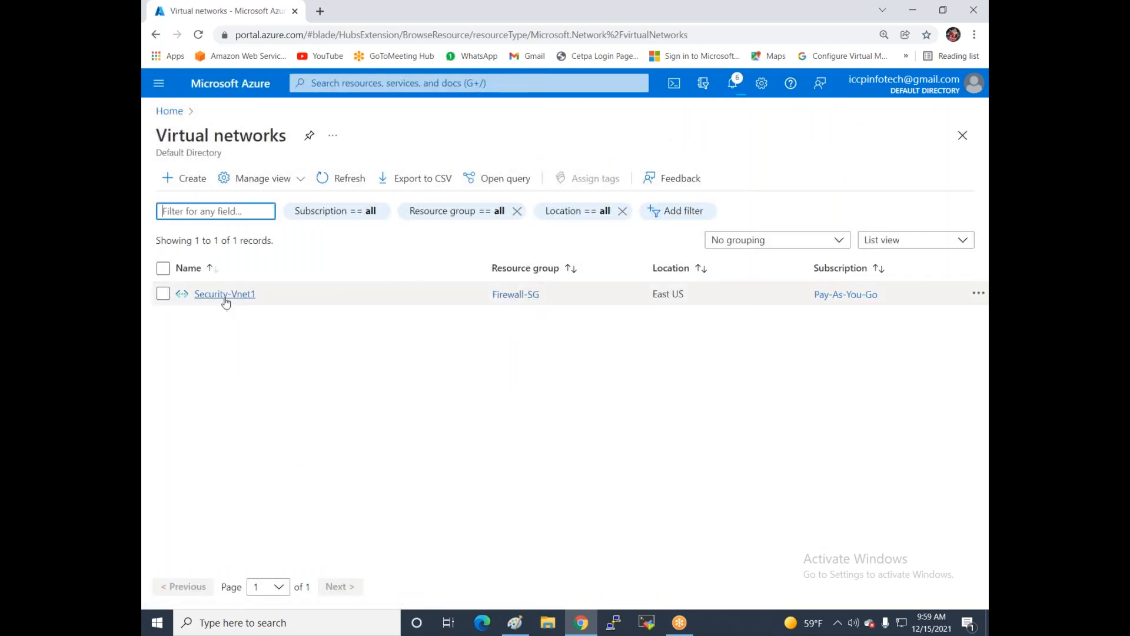
{"action": "left_click", "coordinate": [225, 296]}
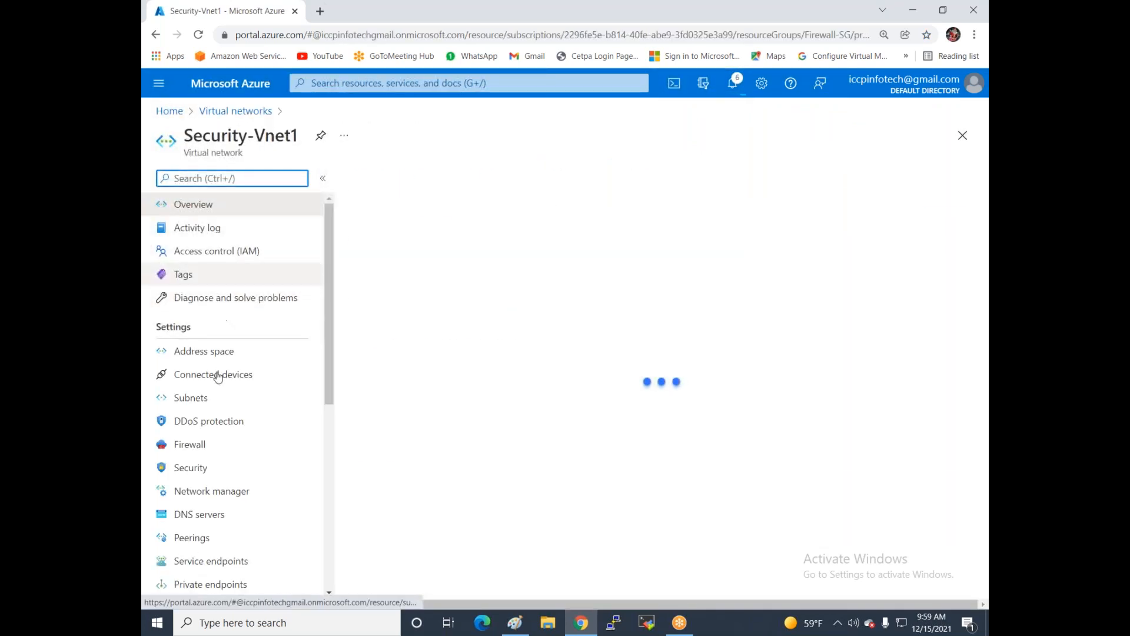
{"action": "left_click", "coordinate": [194, 399]}
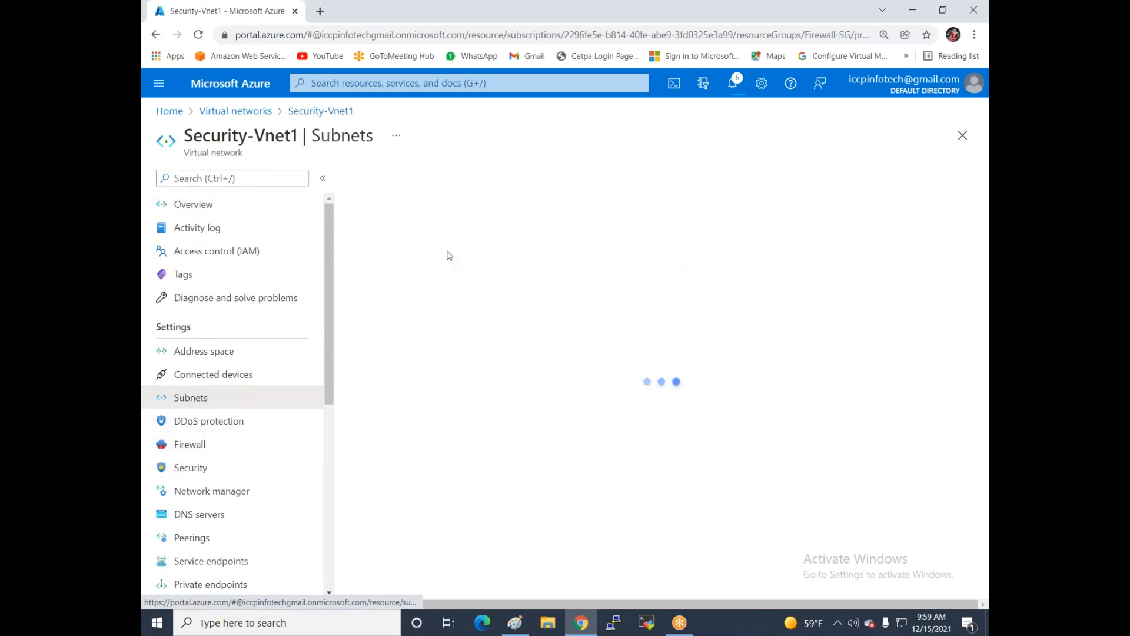
{"action": "left_click", "coordinate": [402, 276]}
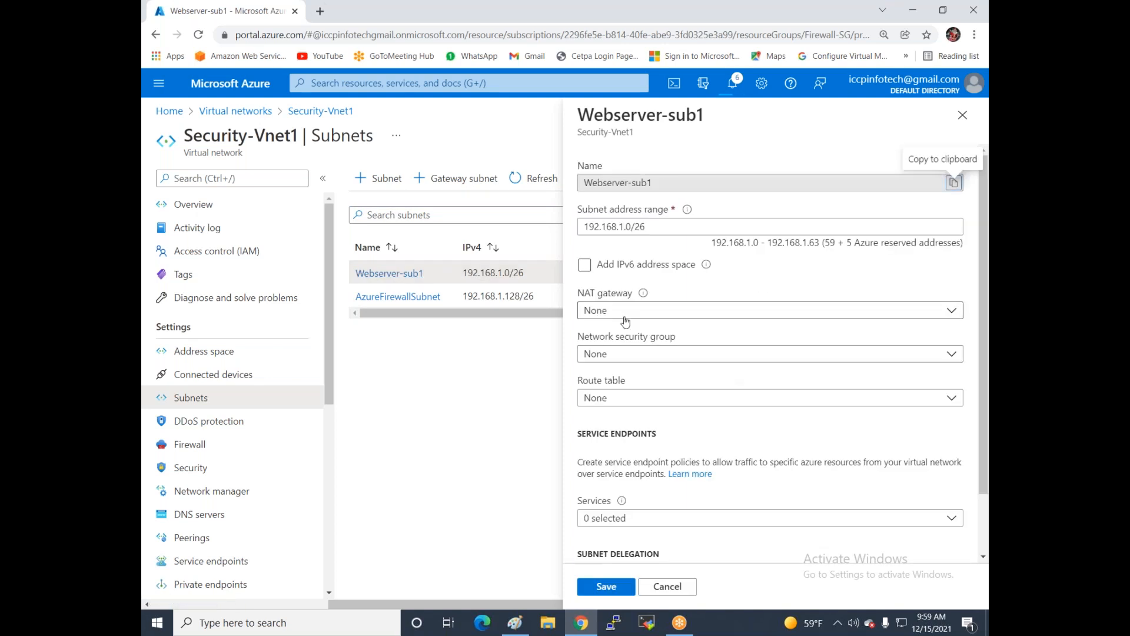
{"action": "left_click", "coordinate": [627, 353]}
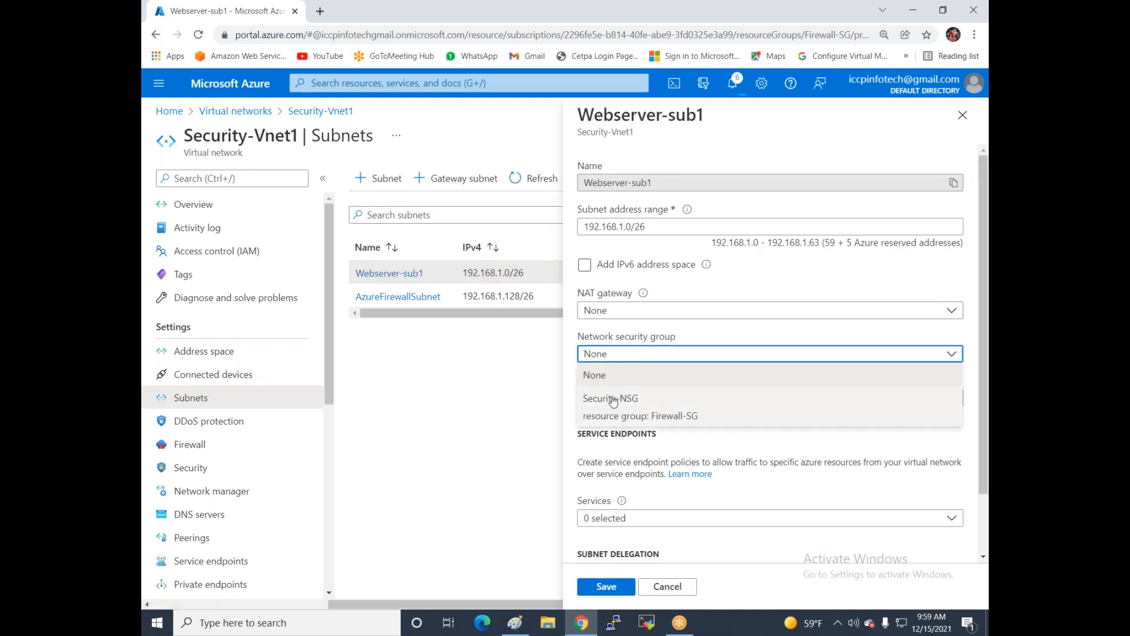
{"action": "left_click", "coordinate": [613, 400]}
{"action": "left_click", "coordinate": [596, 585]}
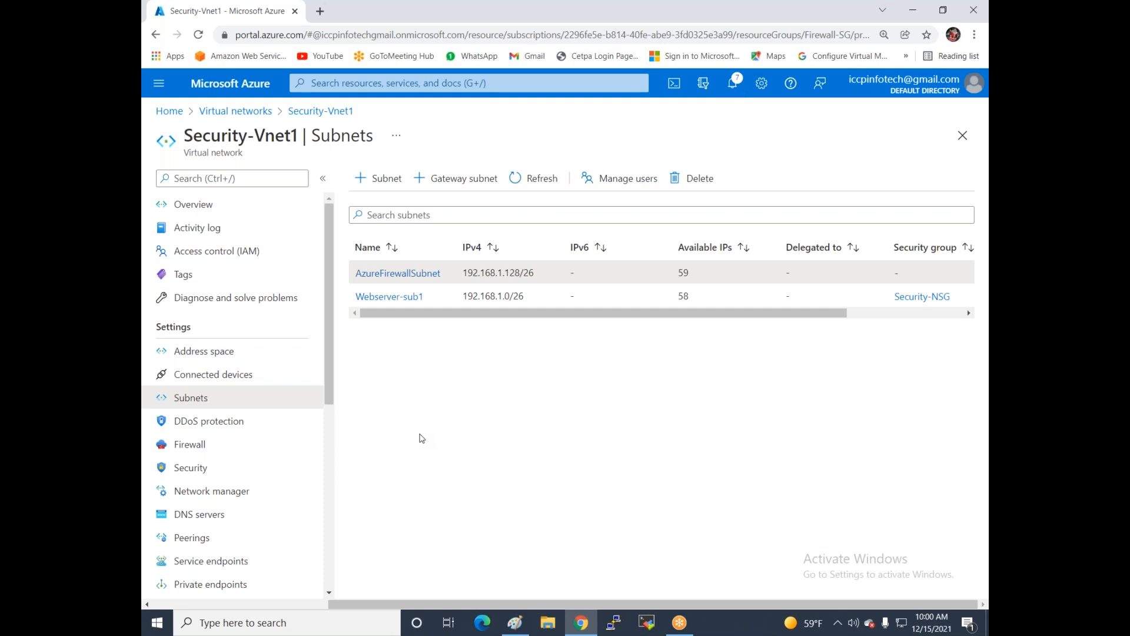
Start creating a new Azure Firewall in the Pay-As-You-Go subscription and the Firewall-SG resource group.
{"action": "left_click", "coordinate": [171, 115]}
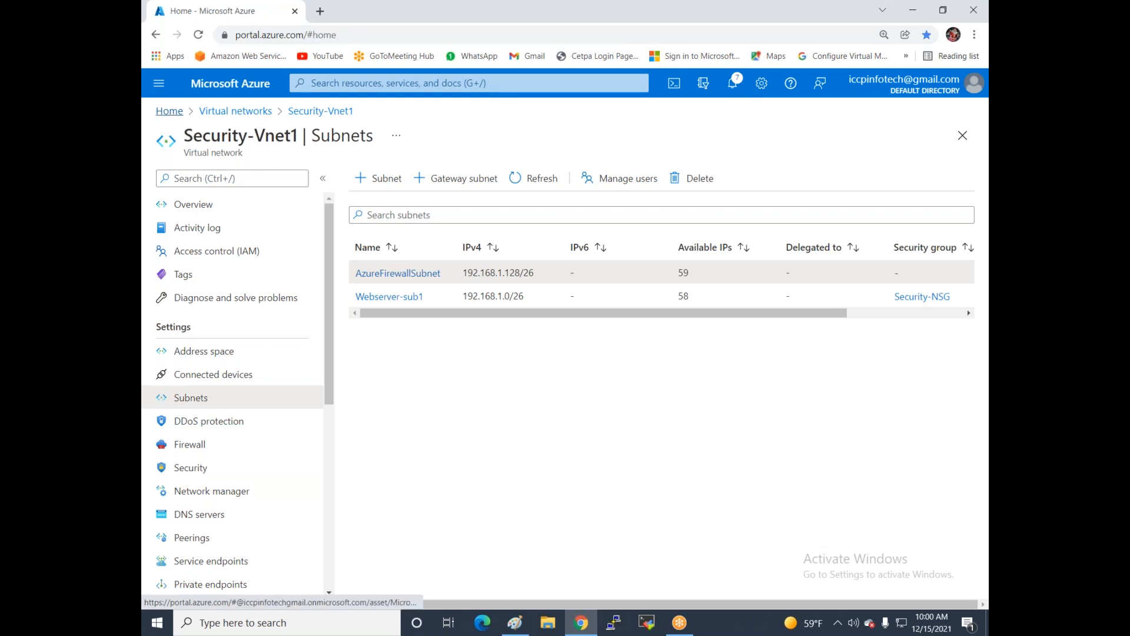
{"action": "left_click", "coordinate": [860, 166]}
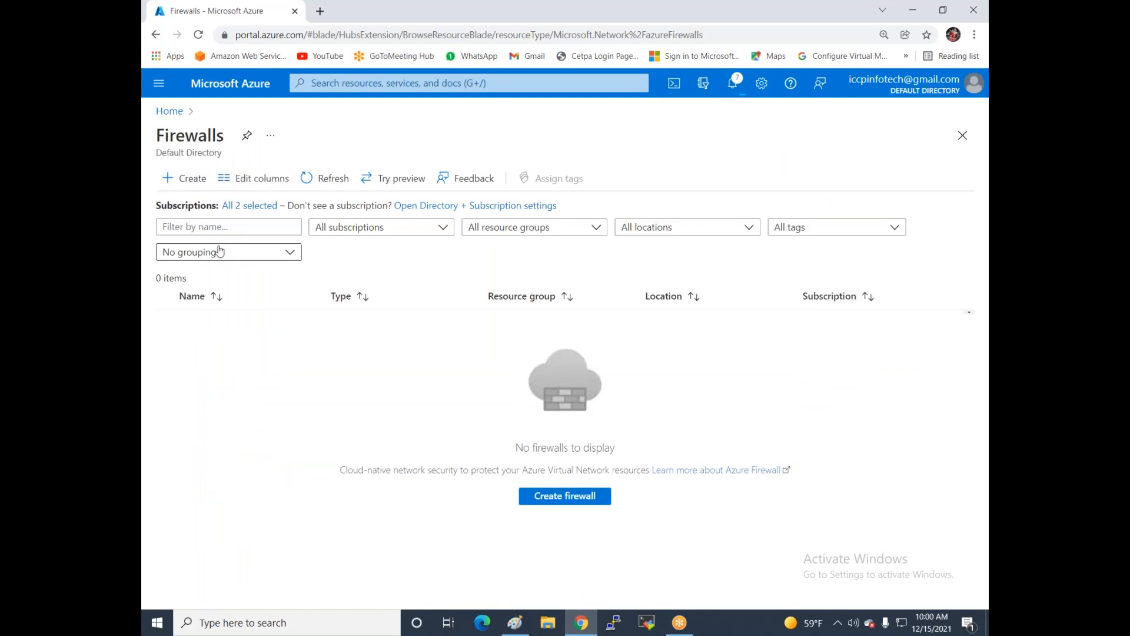
{"action": "left_click", "coordinate": [177, 183]}
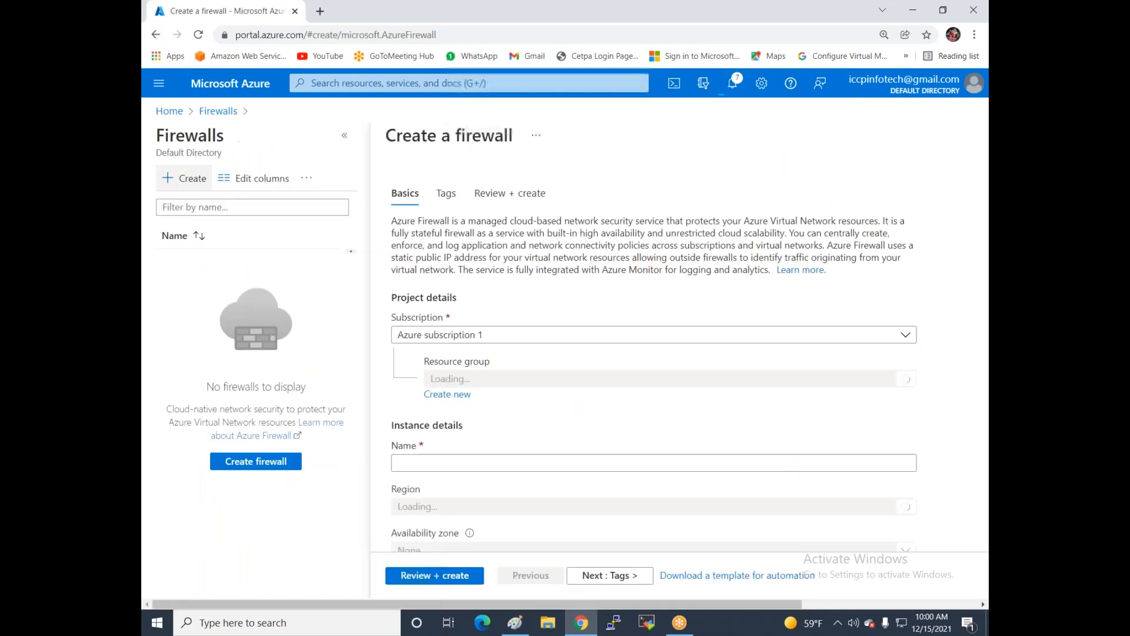
{"action": "left_click", "coordinate": [637, 321]}
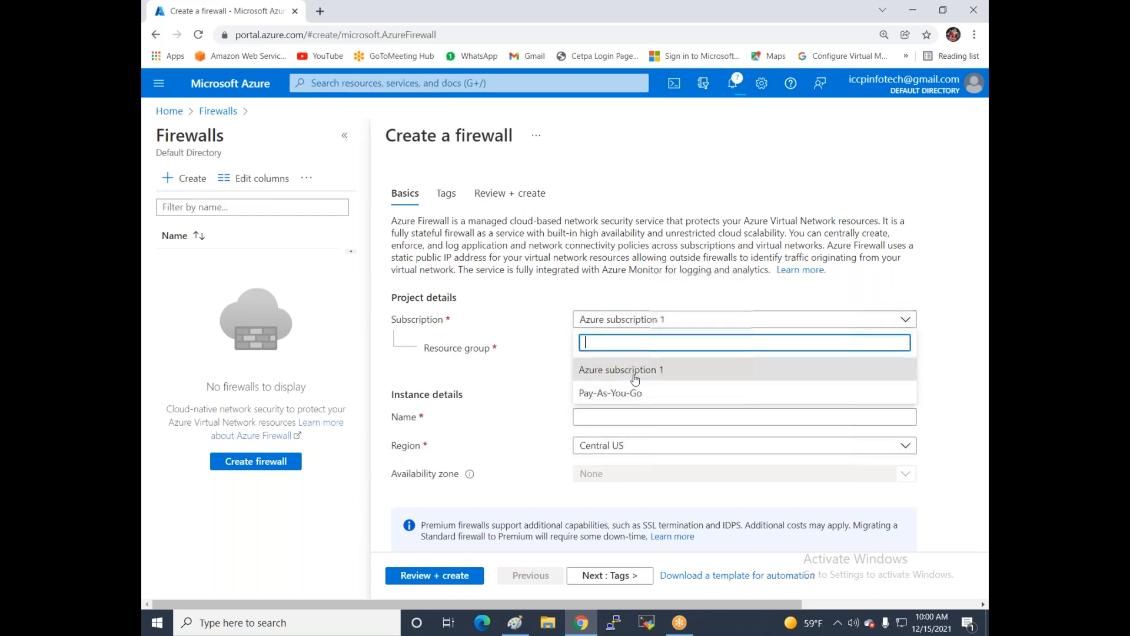
{"action": "left_click", "coordinate": [617, 391]}
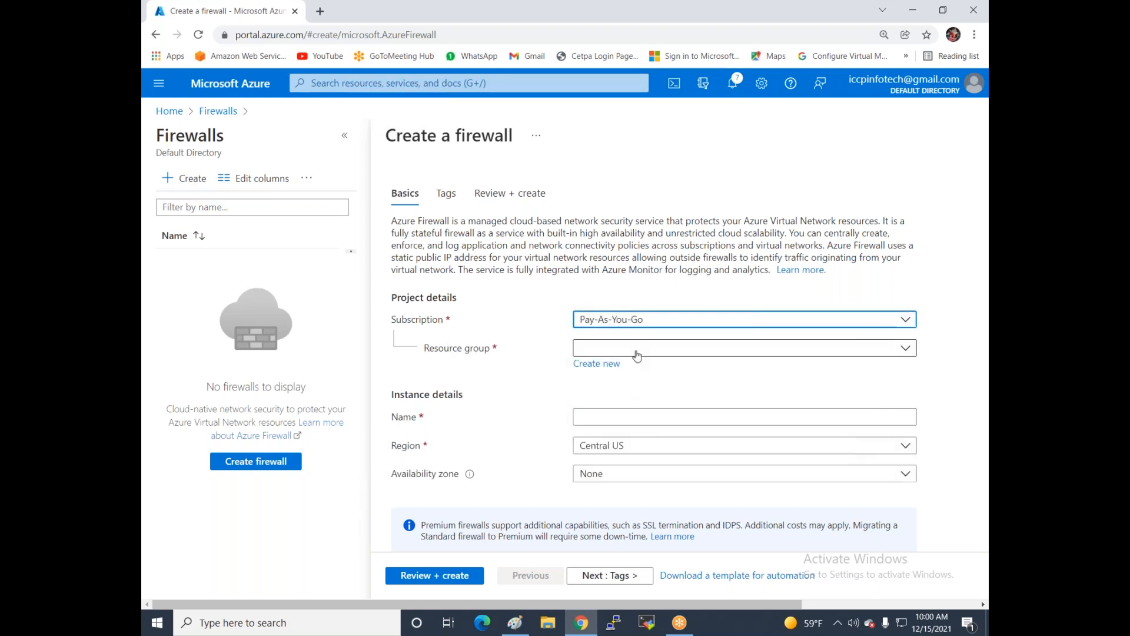
{"action": "left_click", "coordinate": [635, 351]}
{"action": "left_click", "coordinate": [619, 399]}
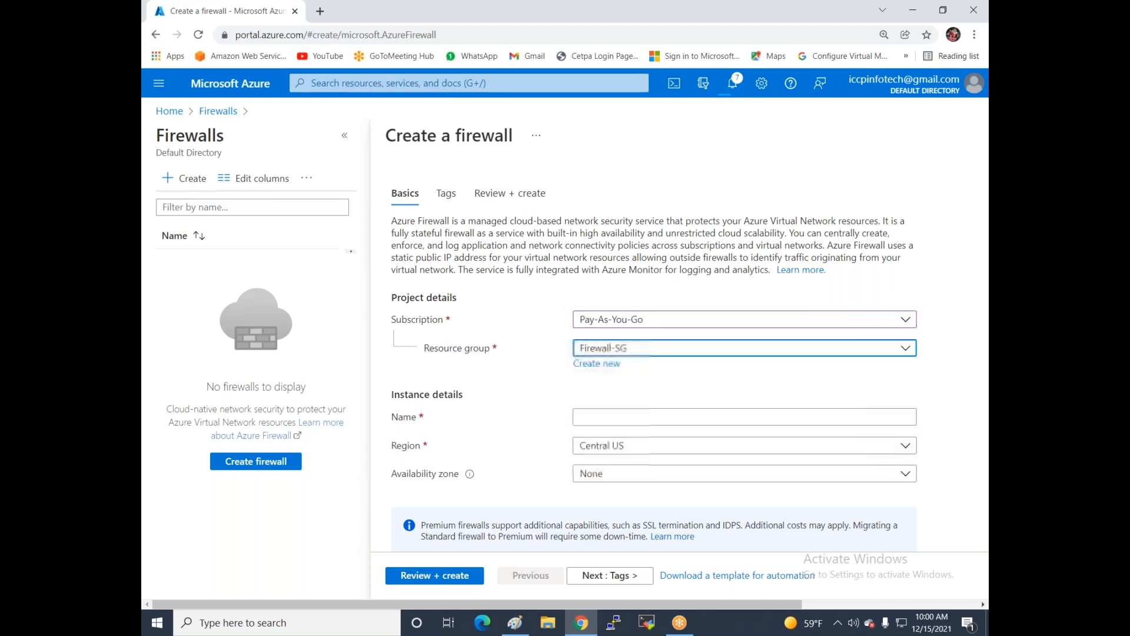
Name the firewall iccpfirewall.
{"action": "left_click", "coordinate": [593, 413]}
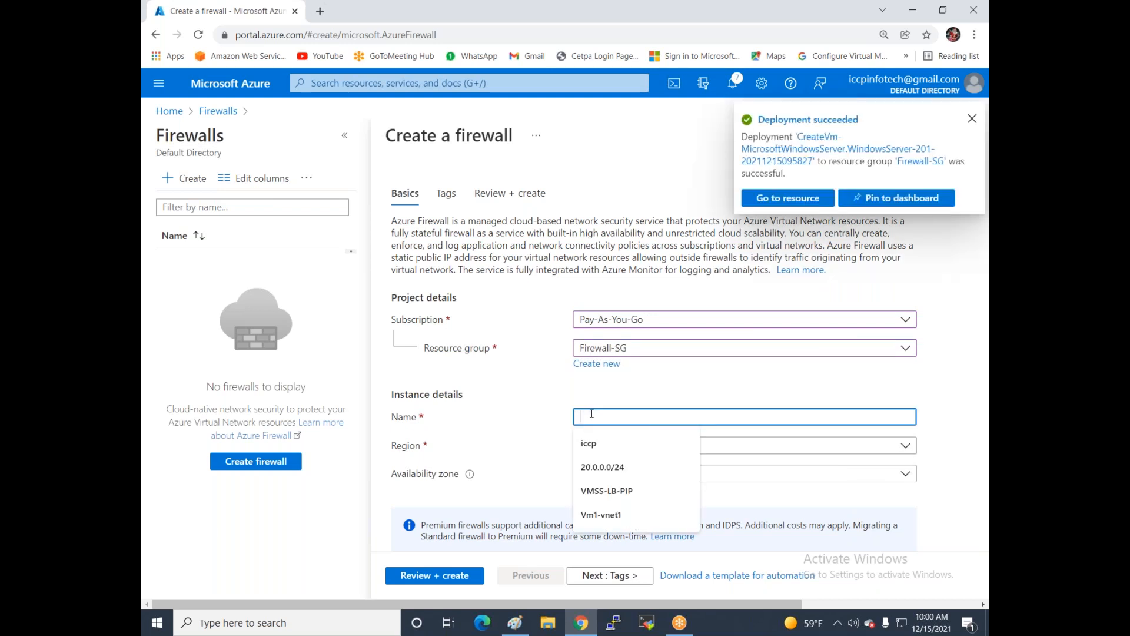
{"action": "type", "text": "ICcp-"}
{"action": "key", "text": "BackSpace"}
{"action": "key", "text": "BackSpace"}
{"action": "key", "text": "BackSpace"}
{"action": "key", "text": "BackSpace"}
{"action": "key", "text": "BackSpace"}
{"action": "type", "text": "ice"}
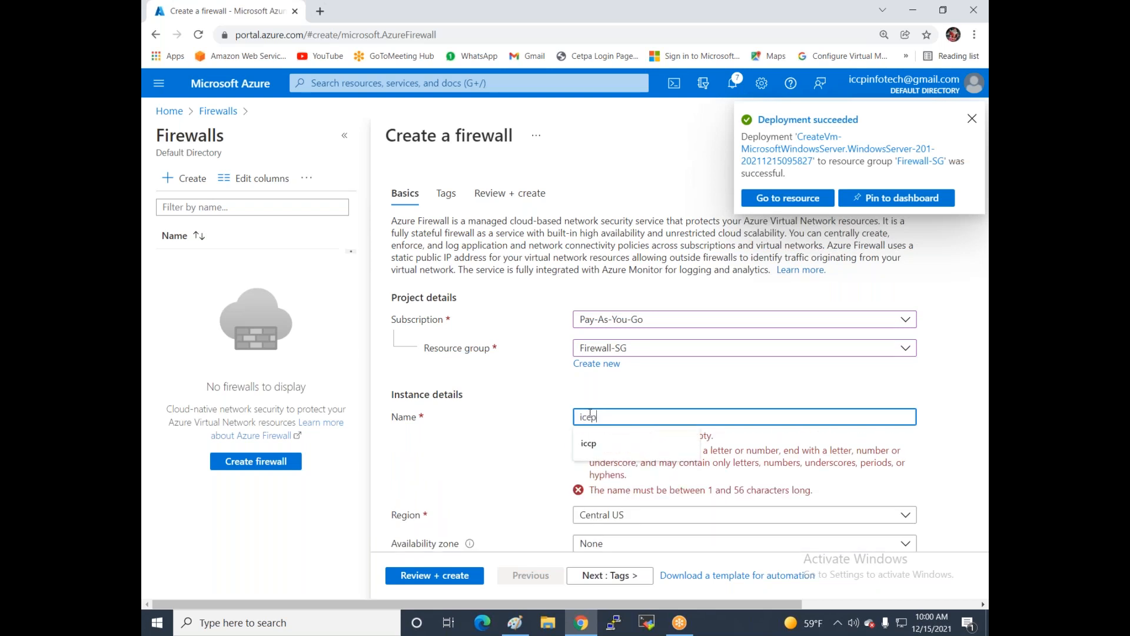
{"action": "type", "text": "pfirewall"}
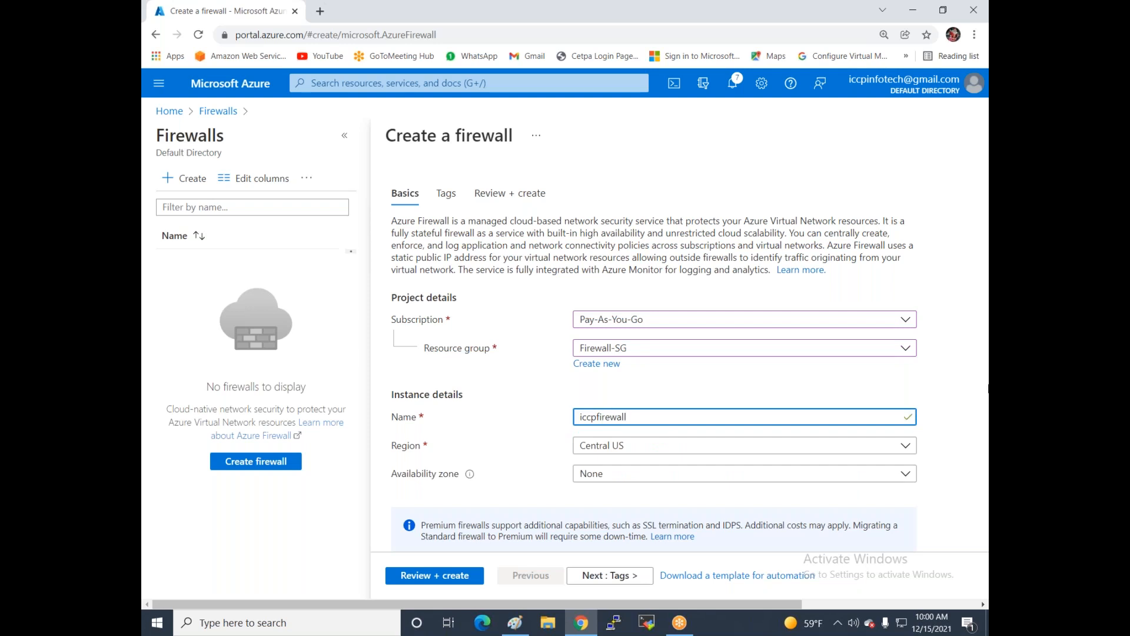
Set the firewall's region to East US and keep the availability zone at None.
{"action": "scroll", "coordinate": [642, 382], "scroll_direction": "down", "scroll_amount": 1}
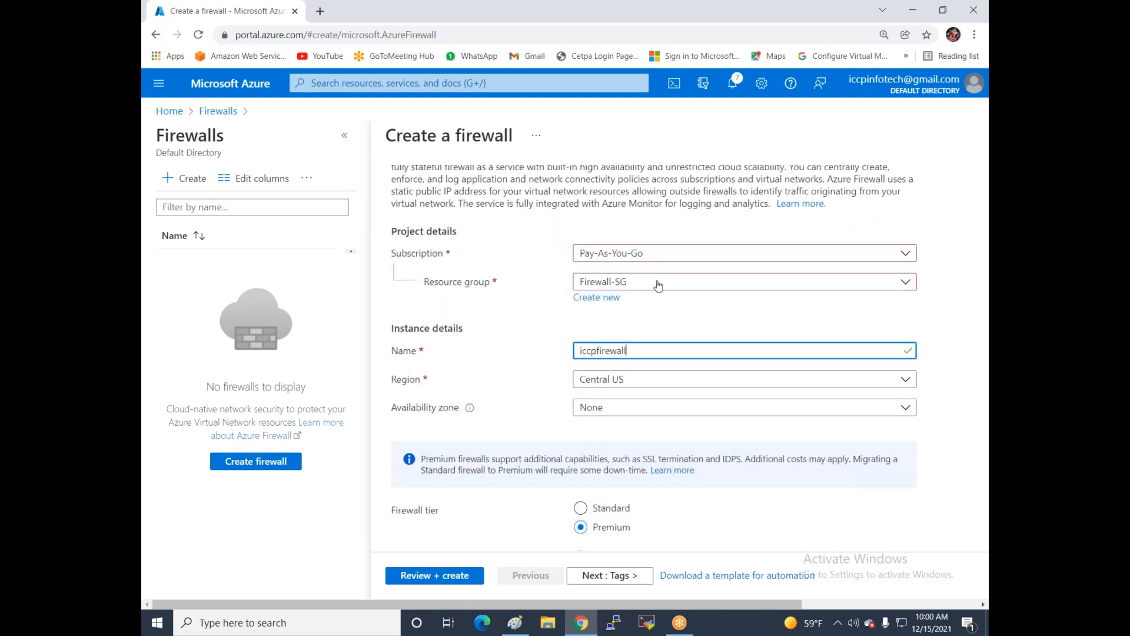
{"action": "left_click", "coordinate": [612, 379]}
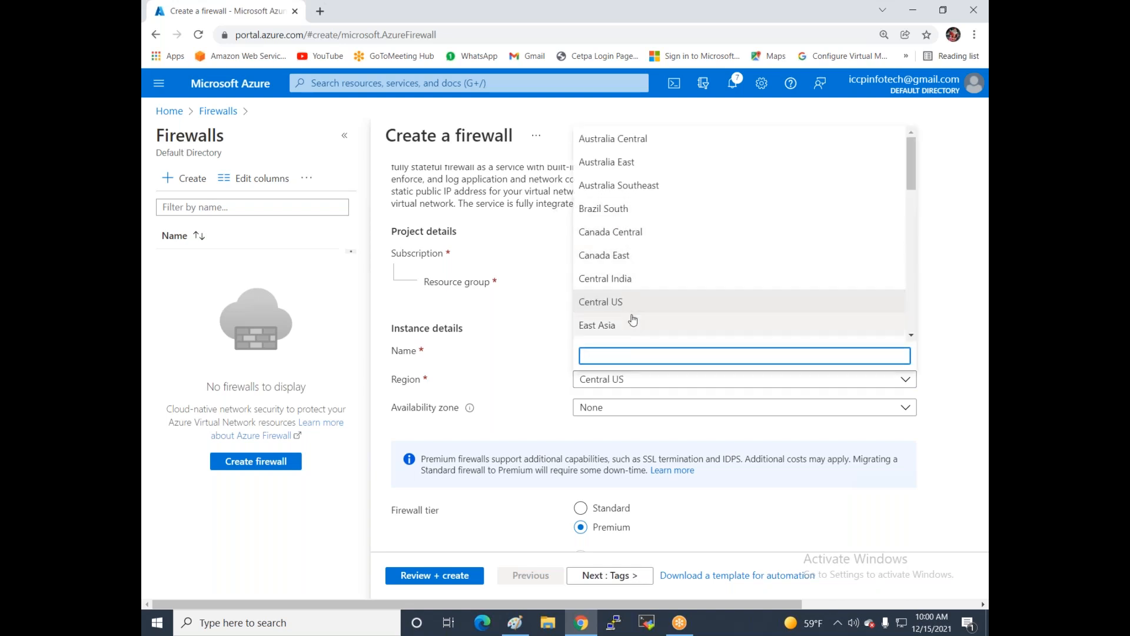
{"action": "scroll", "coordinate": [630, 318], "scroll_direction": "down", "scroll_amount": 1}
{"action": "left_click", "coordinate": [609, 282]}
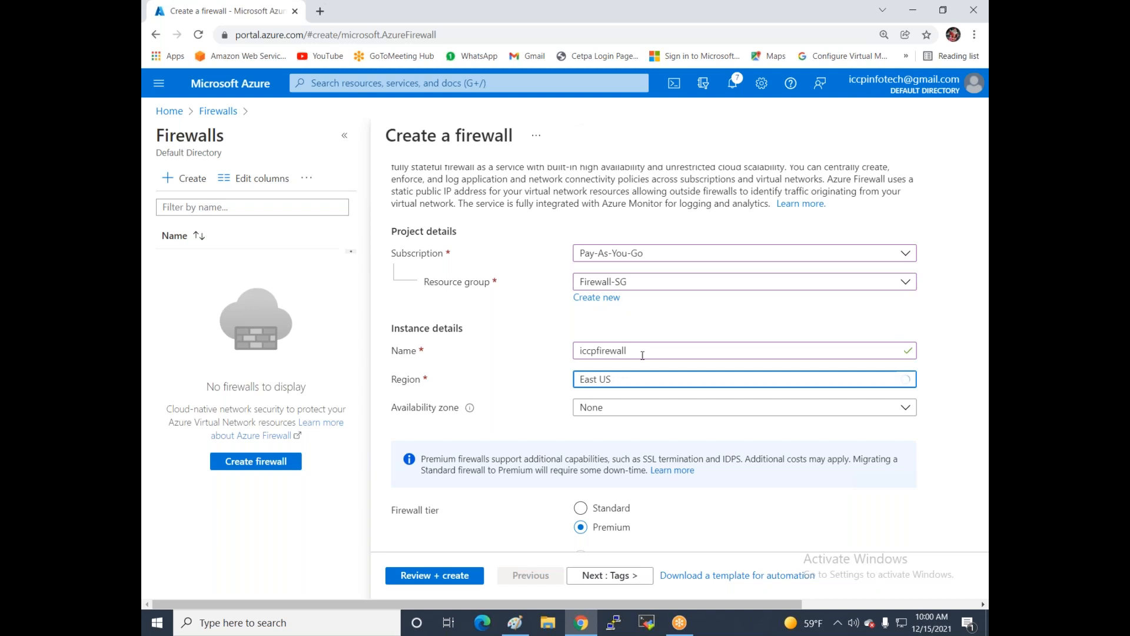
{"action": "left_click", "coordinate": [629, 408]}
{"action": "left_click", "coordinate": [554, 409]}
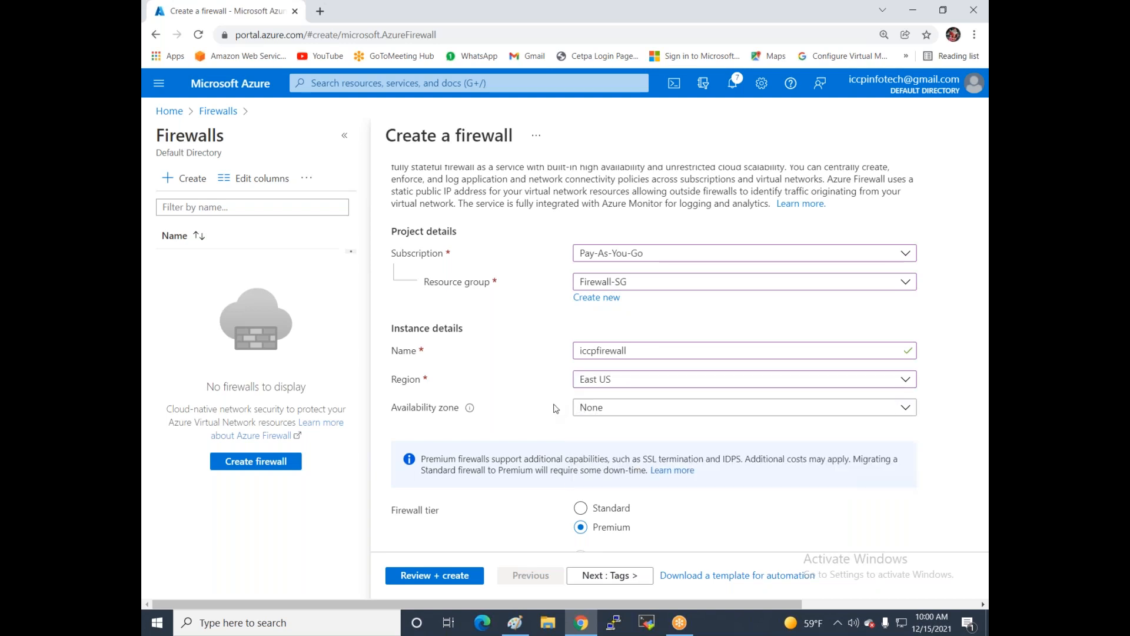
{"action": "scroll", "coordinate": [618, 365], "scroll_direction": "up", "scroll_amount": 2}
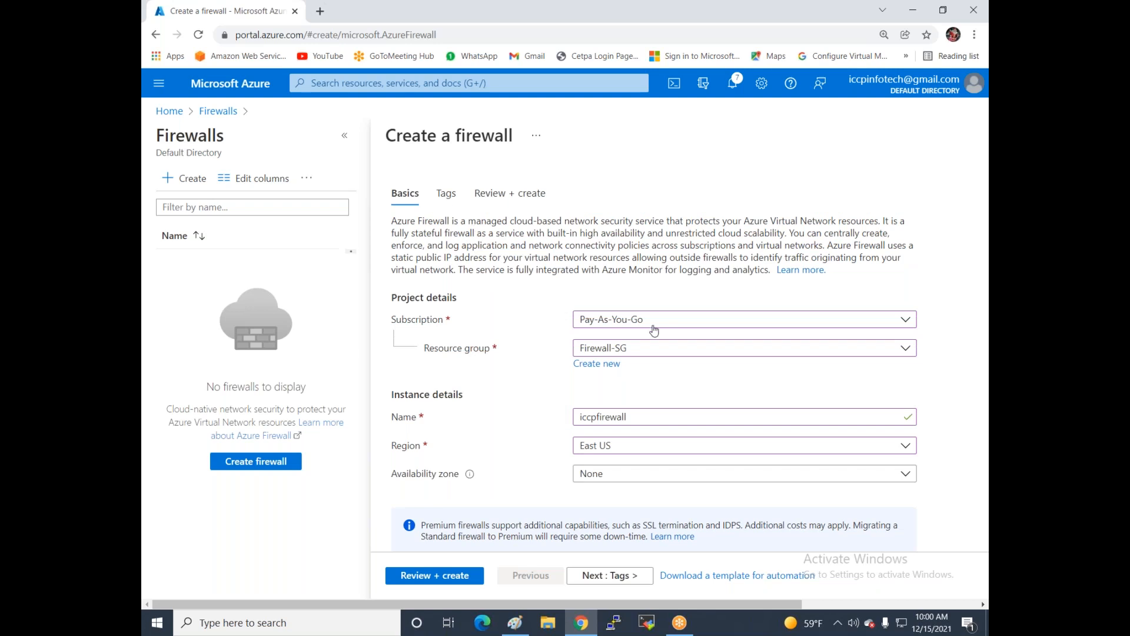
{"action": "scroll", "coordinate": [623, 438], "scroll_direction": "down", "scroll_amount": 1}
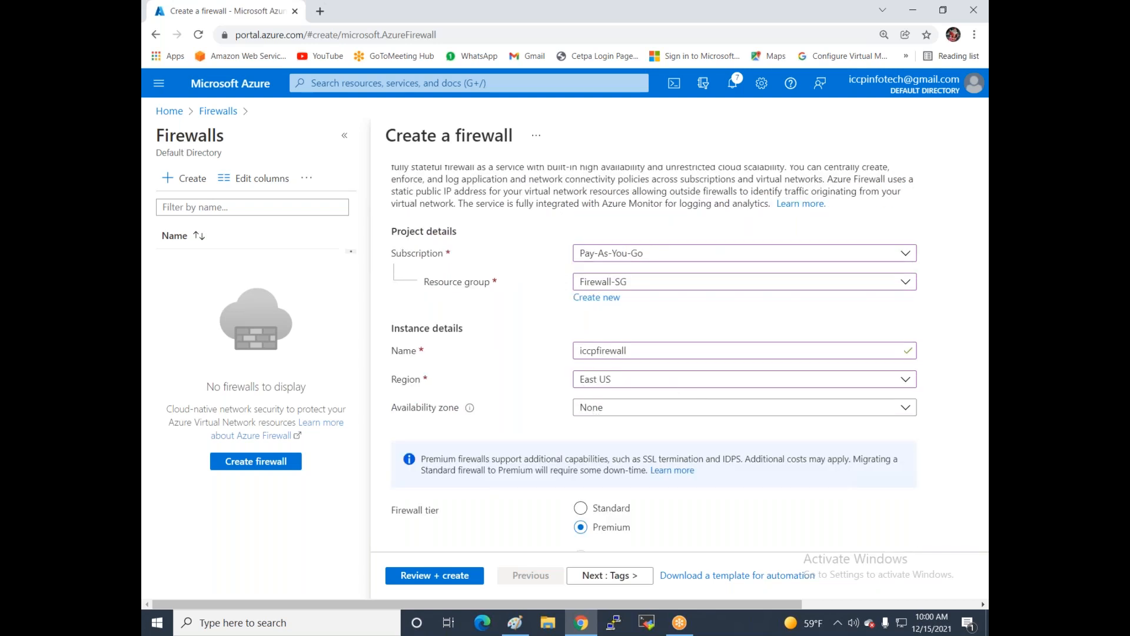
Choose the Standard firewall tier and manage the firewall with classic Firewall rules.
{"action": "scroll", "coordinate": [638, 418], "scroll_direction": "down", "scroll_amount": 2}
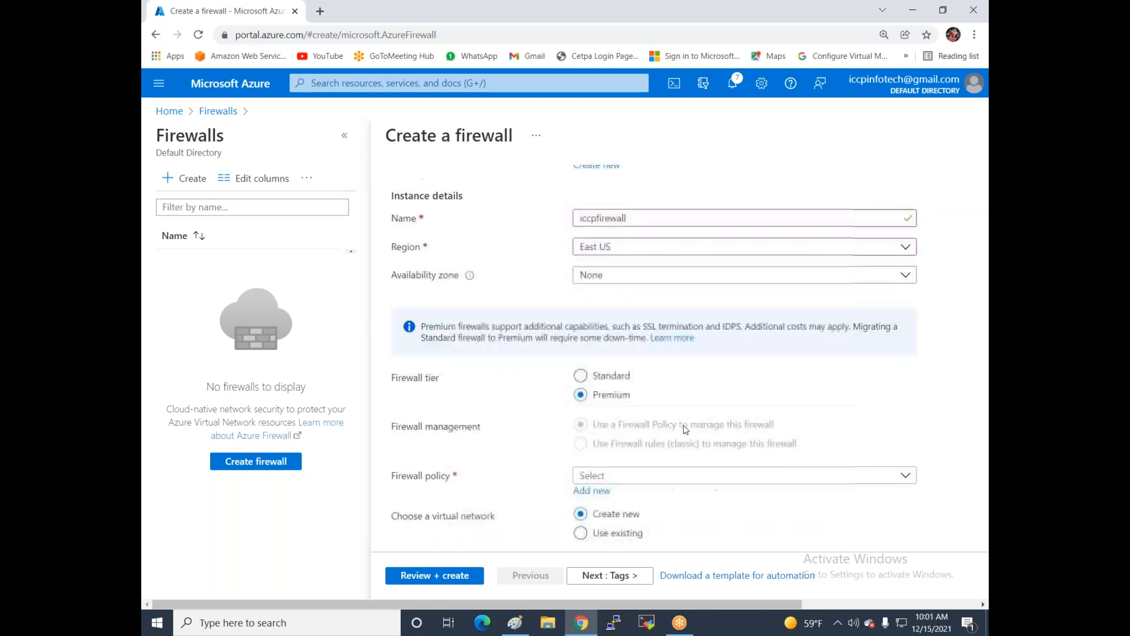
{"action": "left_click", "coordinate": [599, 377]}
{"action": "scroll", "coordinate": [723, 396], "scroll_direction": "down", "scroll_amount": 1}
{"action": "left_click", "coordinate": [722, 388]}
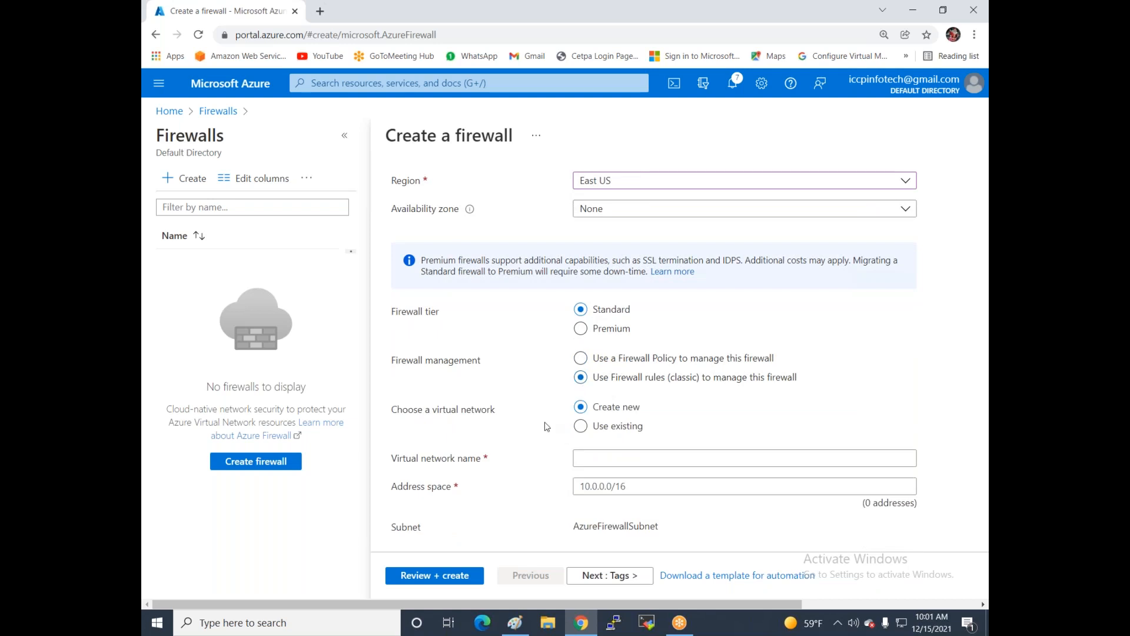
Place the firewall in the existing virtual network Security-Vnet1 (Firewall-SG).
{"action": "left_click", "coordinate": [623, 430]}
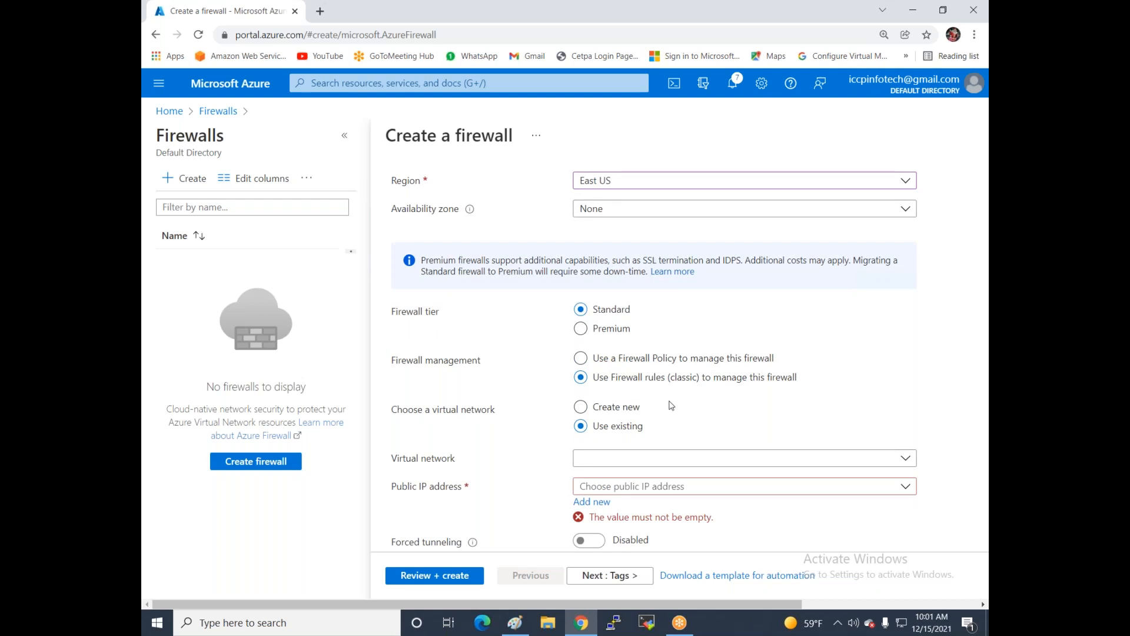
{"action": "scroll", "coordinate": [671, 406], "scroll_direction": "down", "scroll_amount": 1}
{"action": "left_click", "coordinate": [639, 423]}
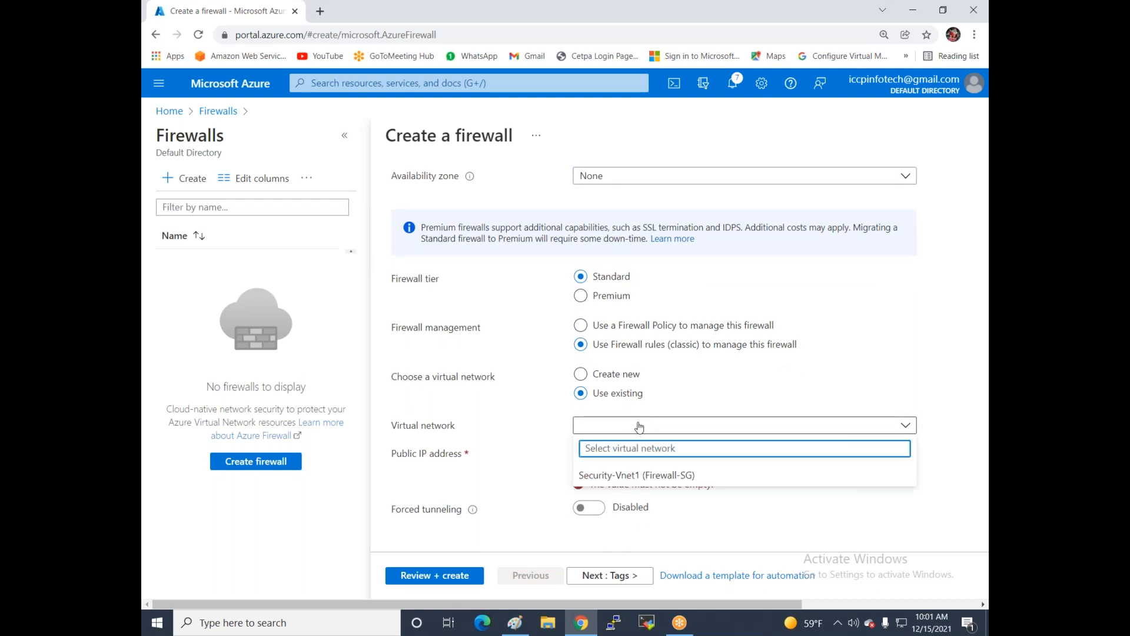
{"action": "left_click", "coordinate": [648, 481]}
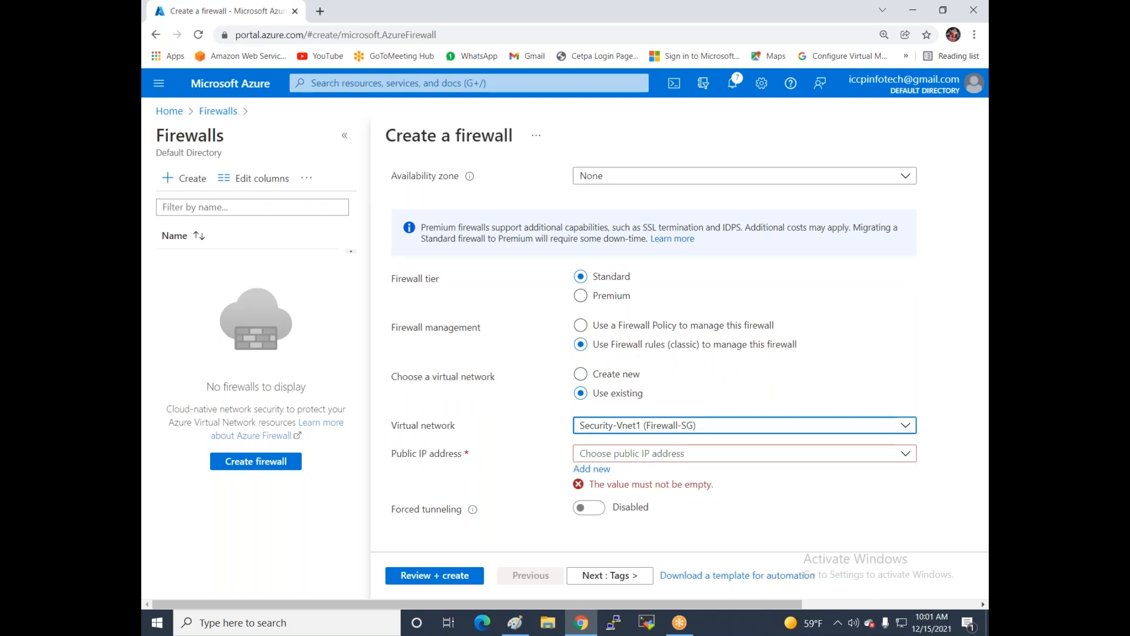
{"action": "left_click", "coordinate": [684, 456]}
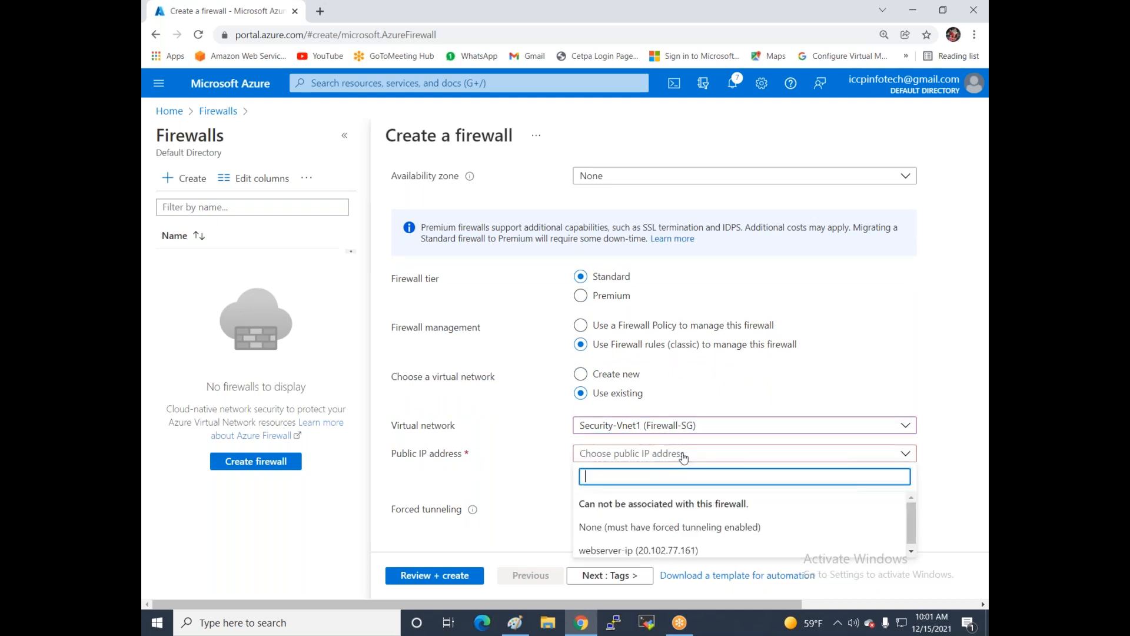
{"action": "left_click", "coordinate": [984, 440]}
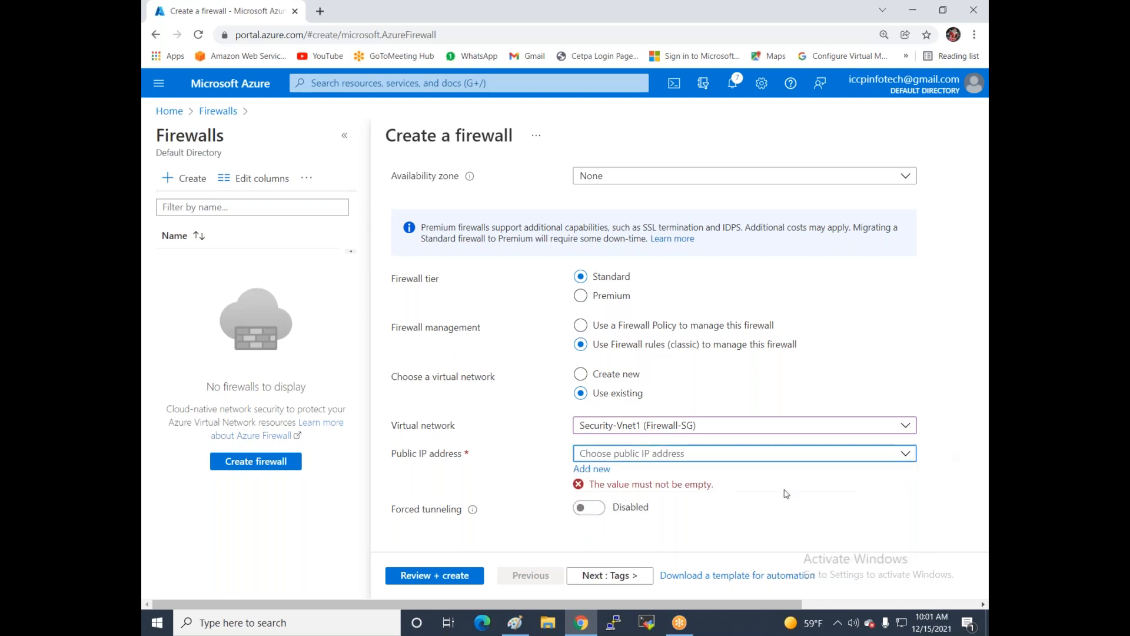
{"action": "left_click", "coordinate": [690, 457]}
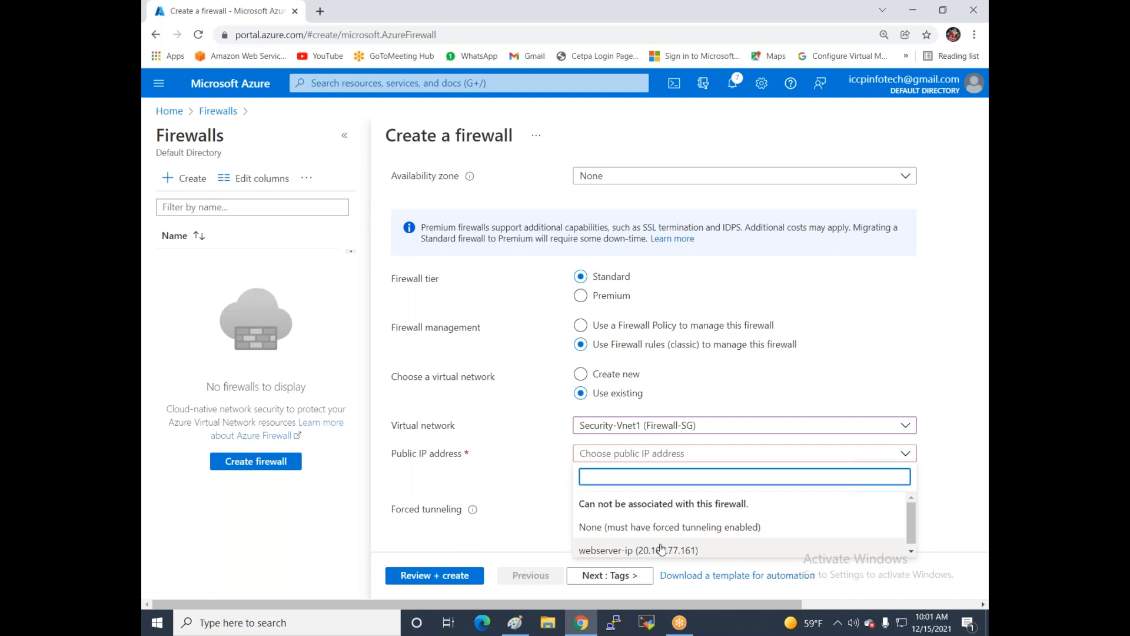
{"action": "left_click_drag", "start_coordinate": [909, 524], "coordinate": [912, 554]}
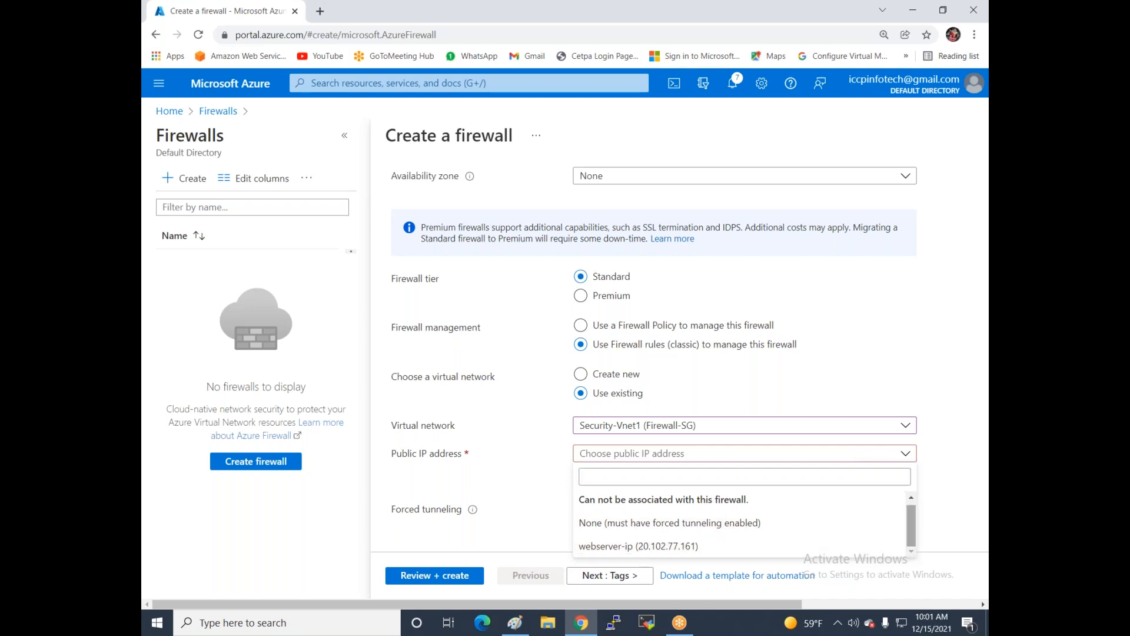
{"action": "left_click", "coordinate": [539, 474]}
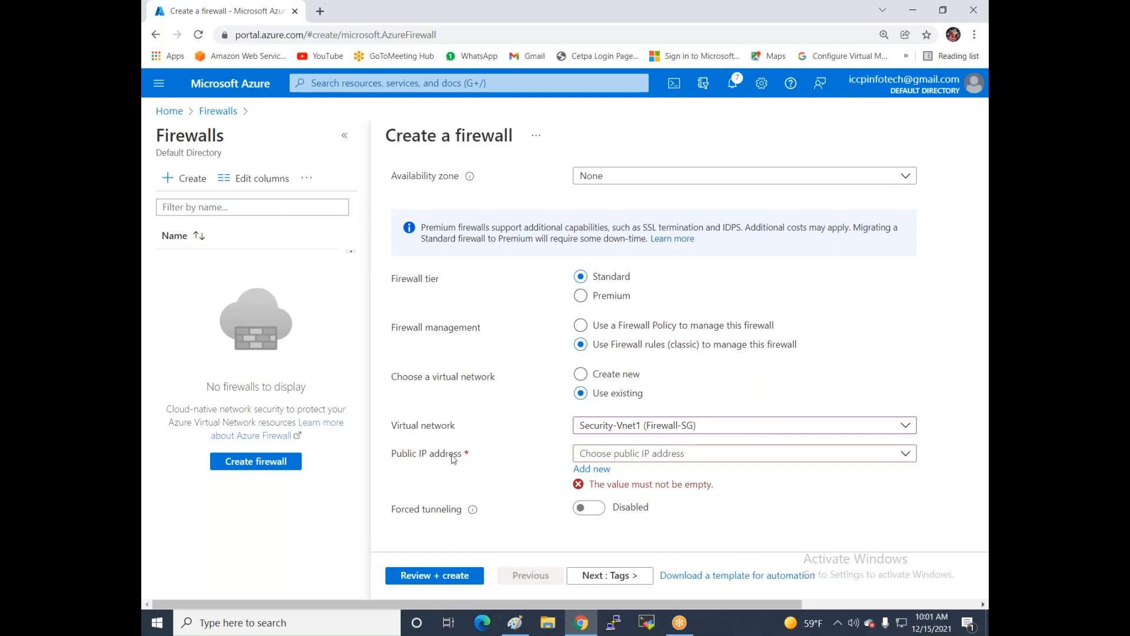
Add a new public IP address named firewall-pip for the firewall.
{"action": "left_click", "coordinate": [599, 471]}
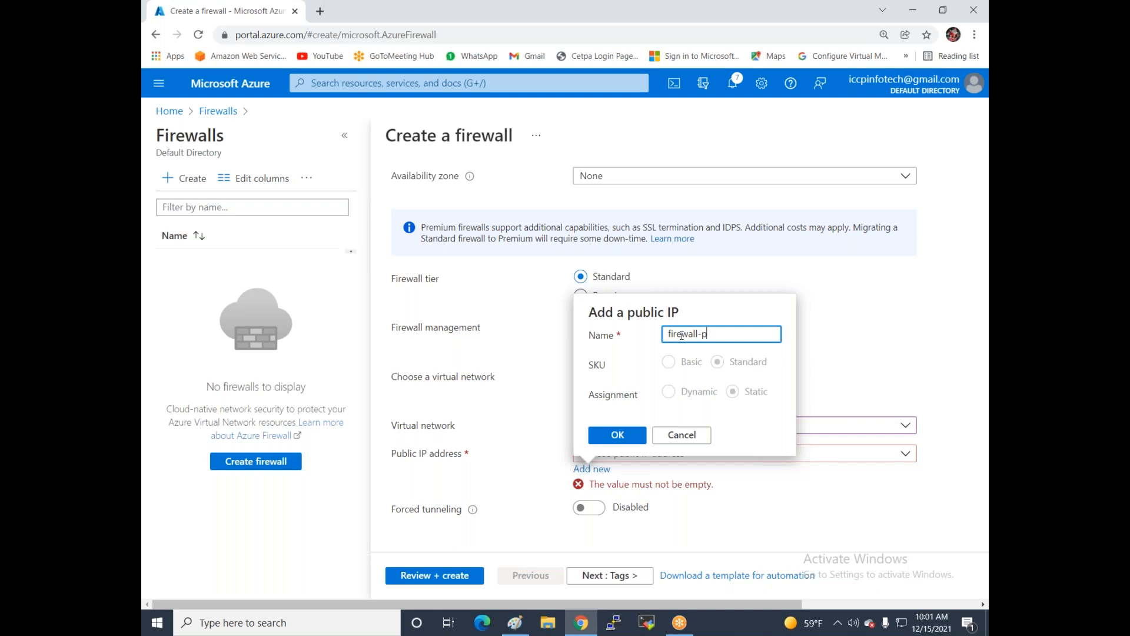
{"action": "type", "text": "firewall-pip"}
{"action": "left_click", "coordinate": [628, 440]}
Switch to Paint and draw a black up arrow about 216 × 111 px around the Public ip 1.1.1.1 label.
{"action": "left_click", "coordinate": [515, 622]}
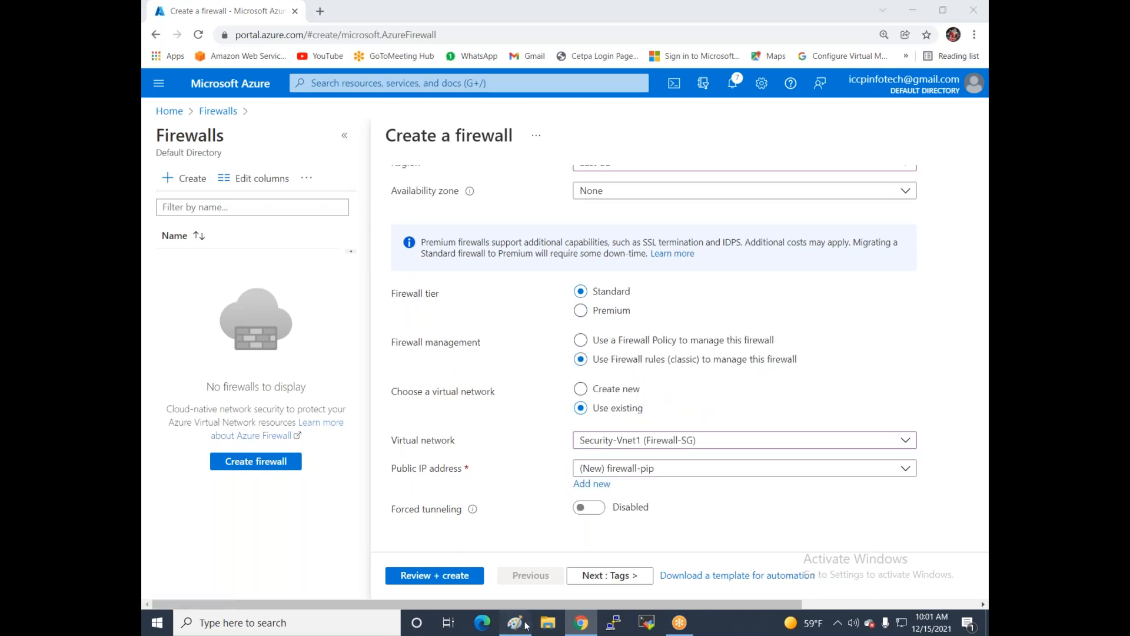
{"action": "scroll", "coordinate": [552, 242], "scroll_direction": "up", "scroll_amount": 10}
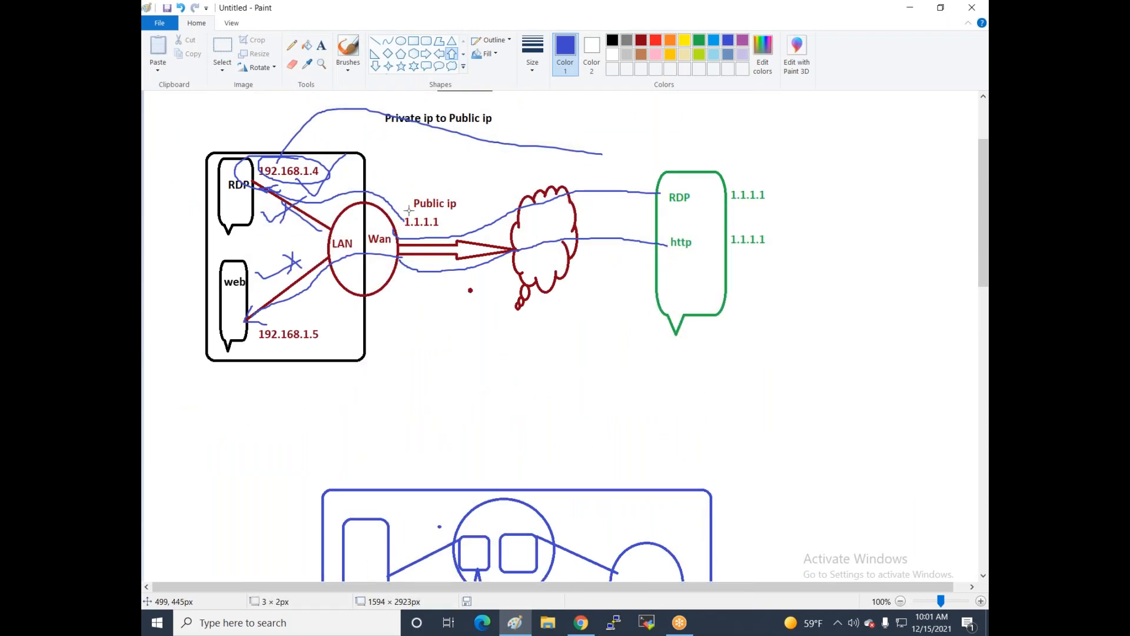
{"action": "left_click", "coordinate": [612, 40]}
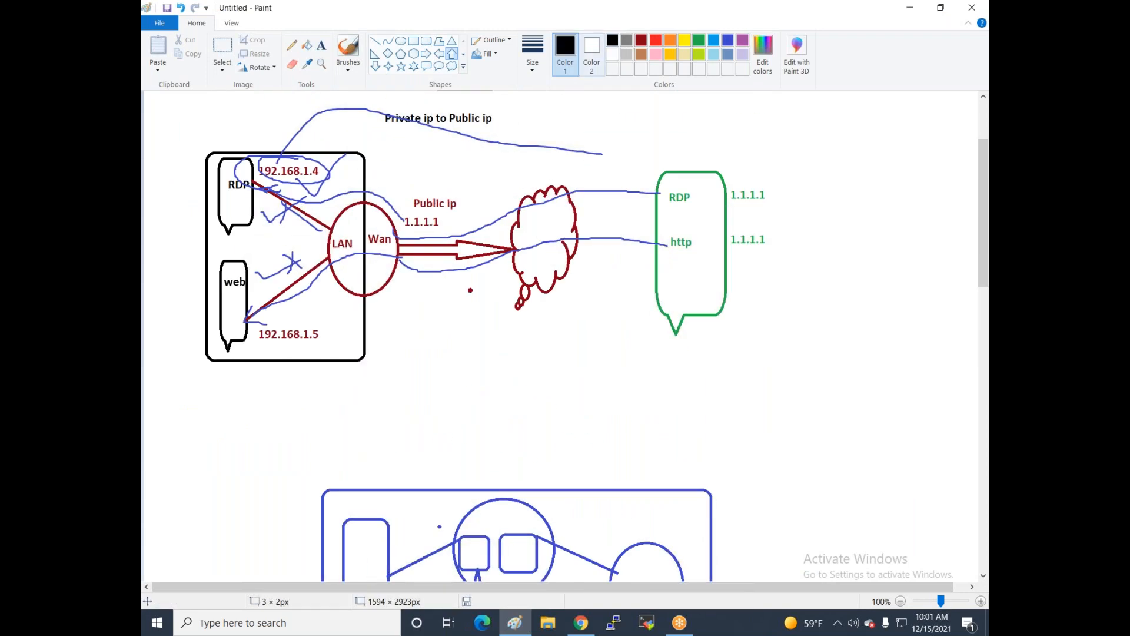
{"action": "left_click_drag", "start_coordinate": [406, 228], "coordinate": [520, 170]}
{"action": "left_click_drag", "start_coordinate": [469, 197], "coordinate": [436, 206]}
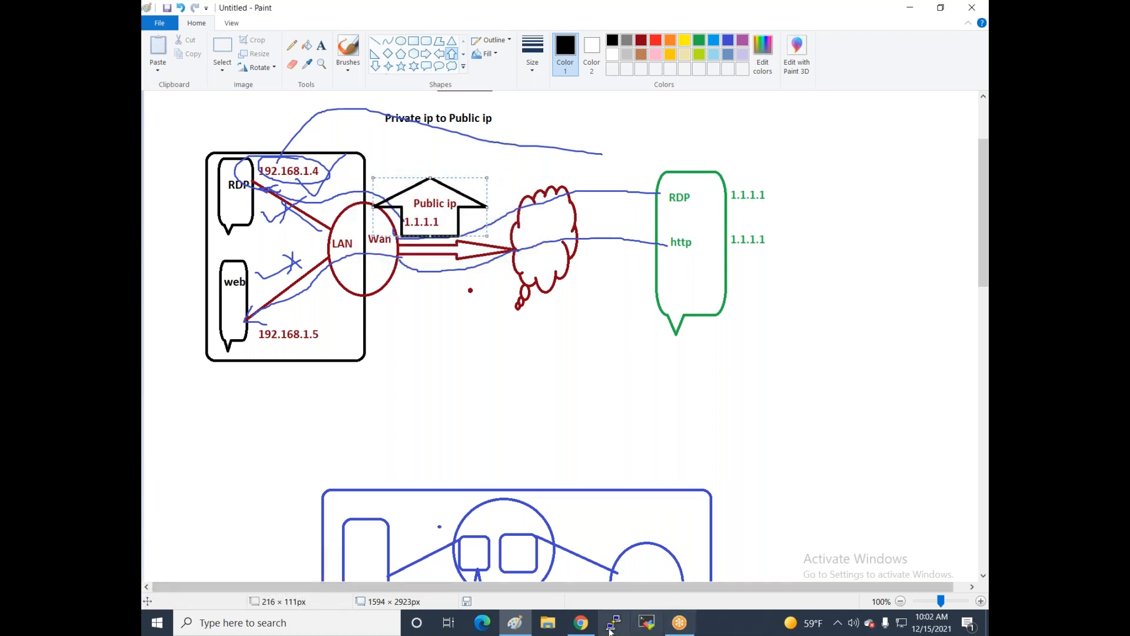
Switch back to the Azure portal in Chrome, then validate the firewall configuration and create the firewall.
{"action": "left_click", "coordinate": [580, 622]}
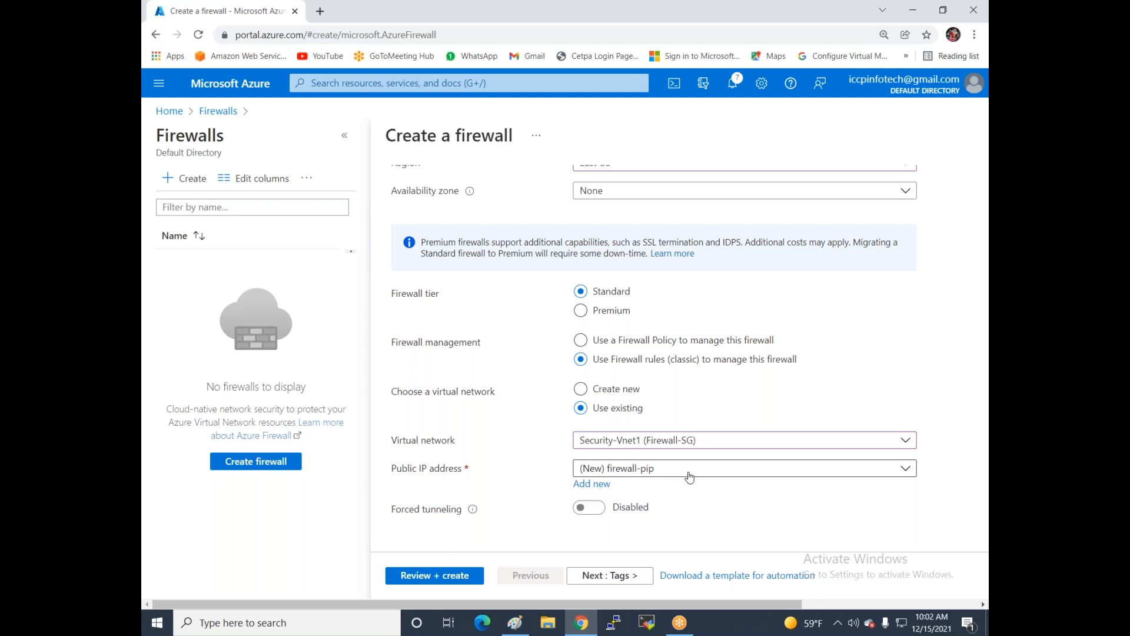
{"action": "left_click", "coordinate": [457, 576]}
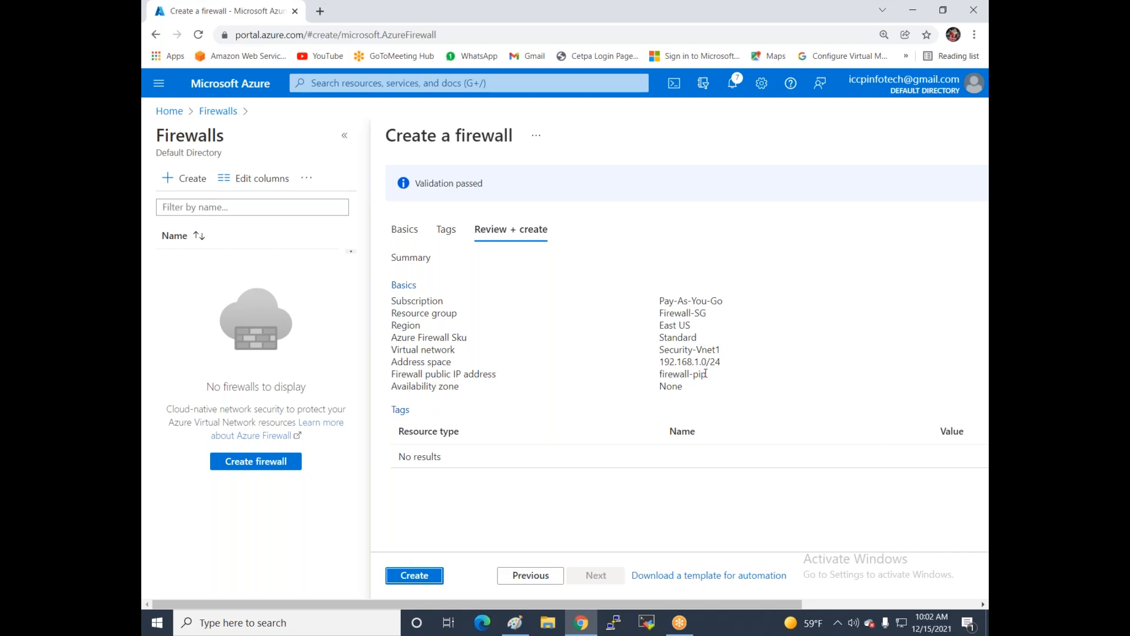
{"action": "left_click", "coordinate": [403, 577]}
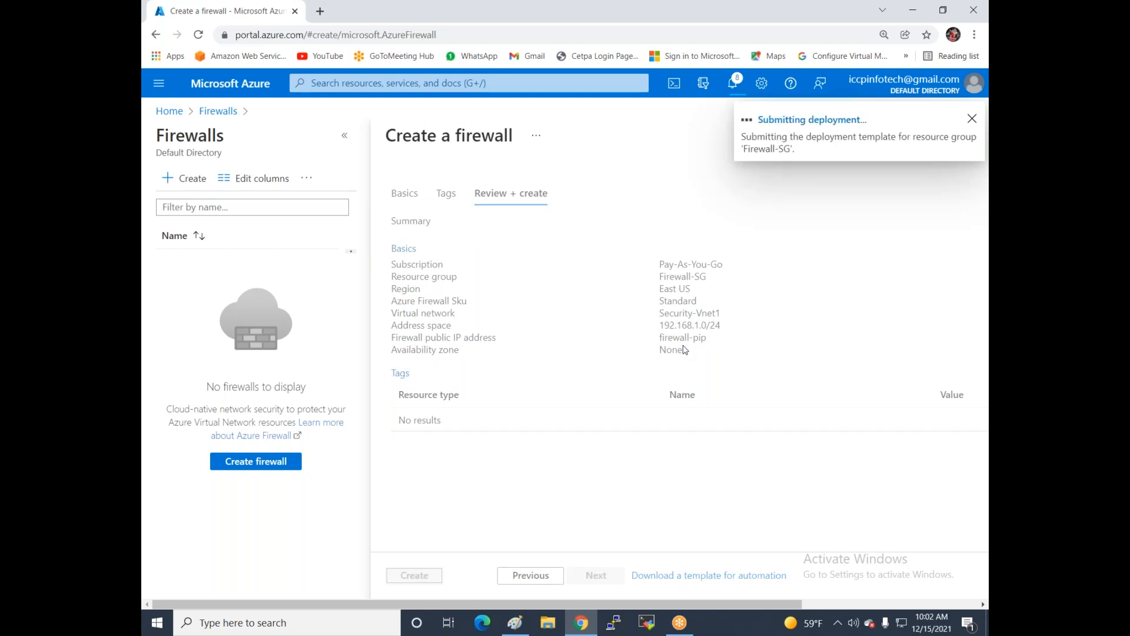
{"action": "left_click", "coordinate": [761, 31]}
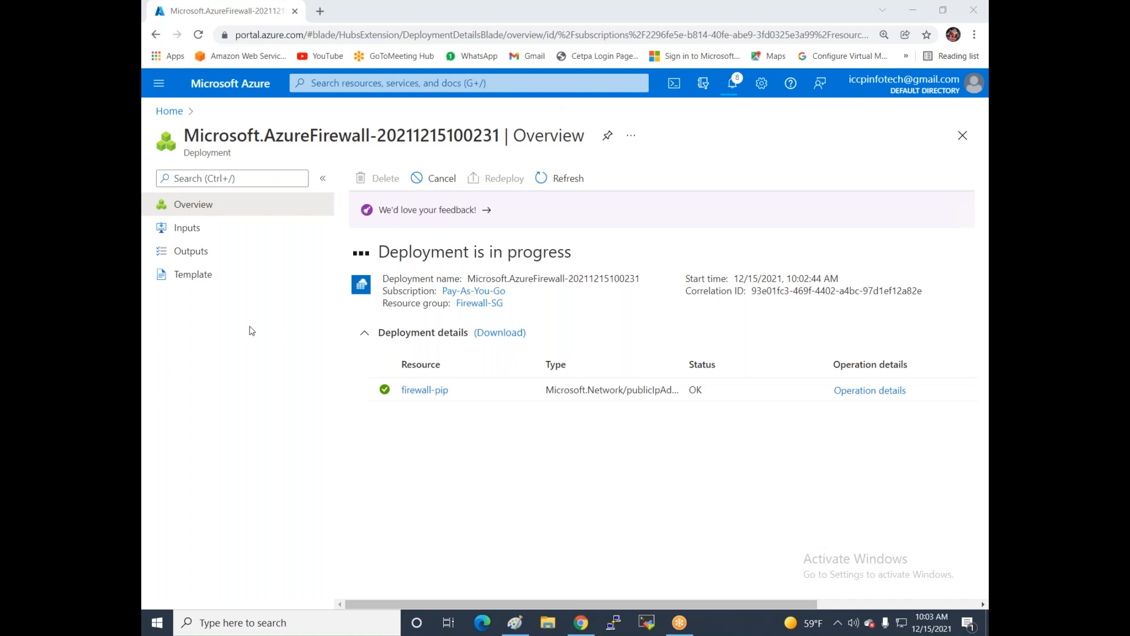
Open the webserver virtual machine's overview and copy its private IP address 192.168.1.4.
{"action": "left_click", "coordinate": [170, 111]}
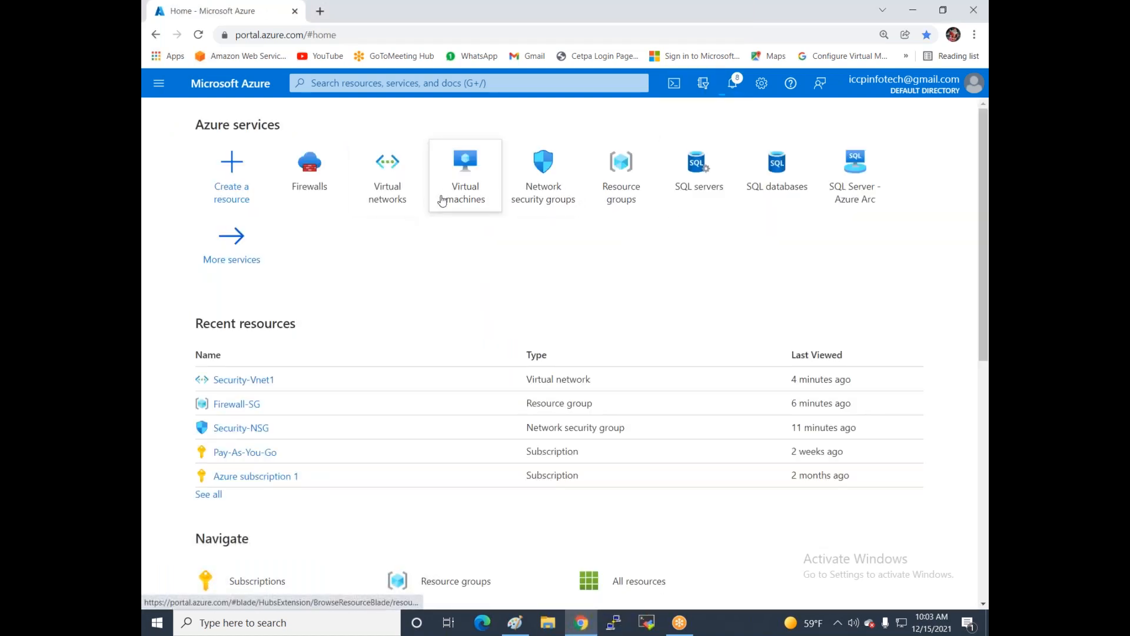
{"action": "left_click", "coordinate": [465, 202]}
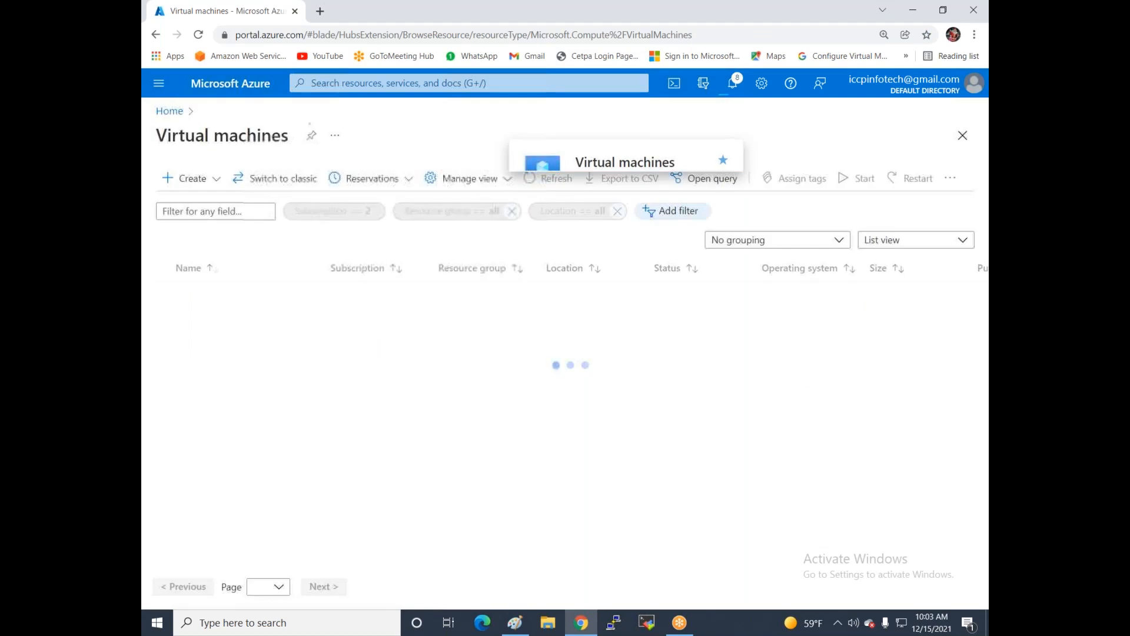
{"action": "left_click", "coordinate": [215, 294]}
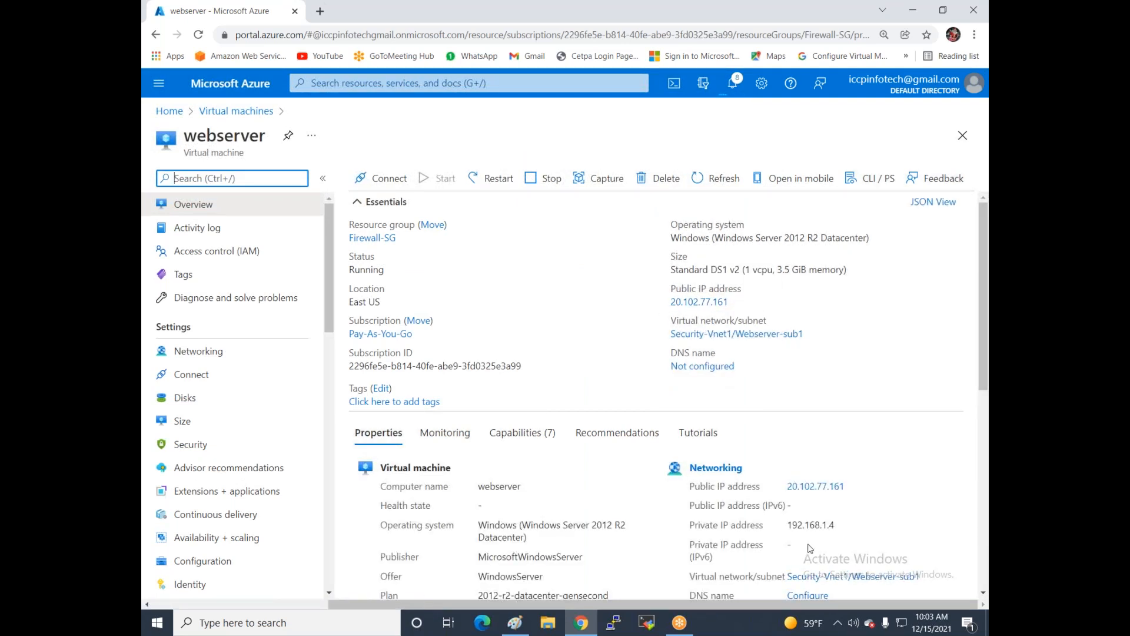
{"action": "left_click_drag", "start_coordinate": [833, 524], "coordinate": [787, 524]}
{"action": "key", "text": "ctrl+c"}
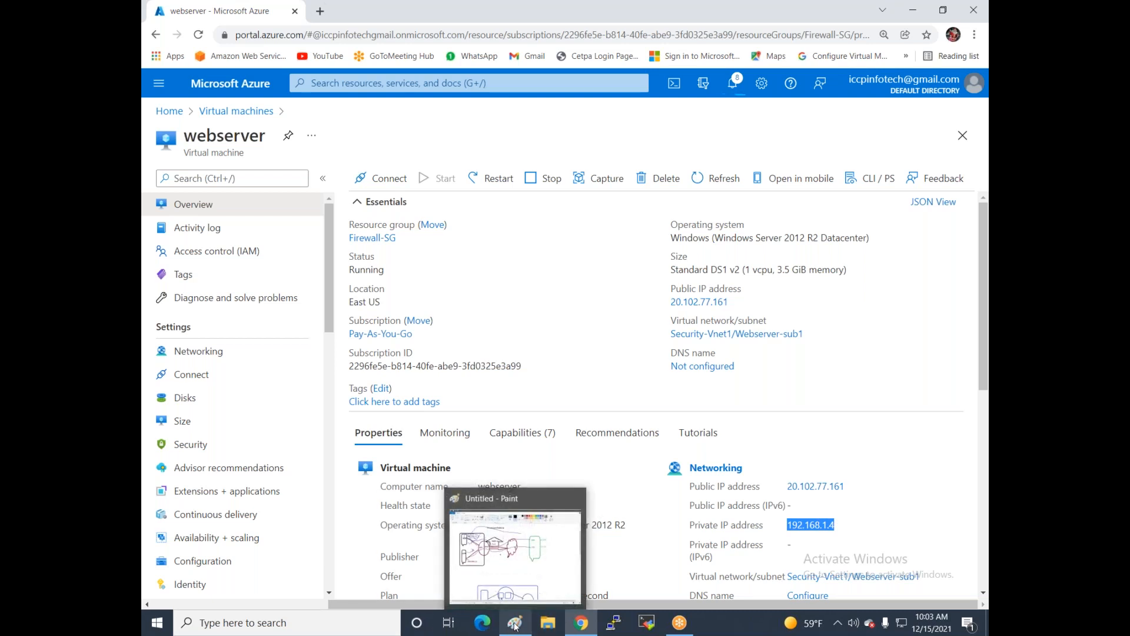
Open Remote Desktop Connection and try to connect to the webserver's private IP address 192.168.1.4.
{"action": "key", "text": "super"}
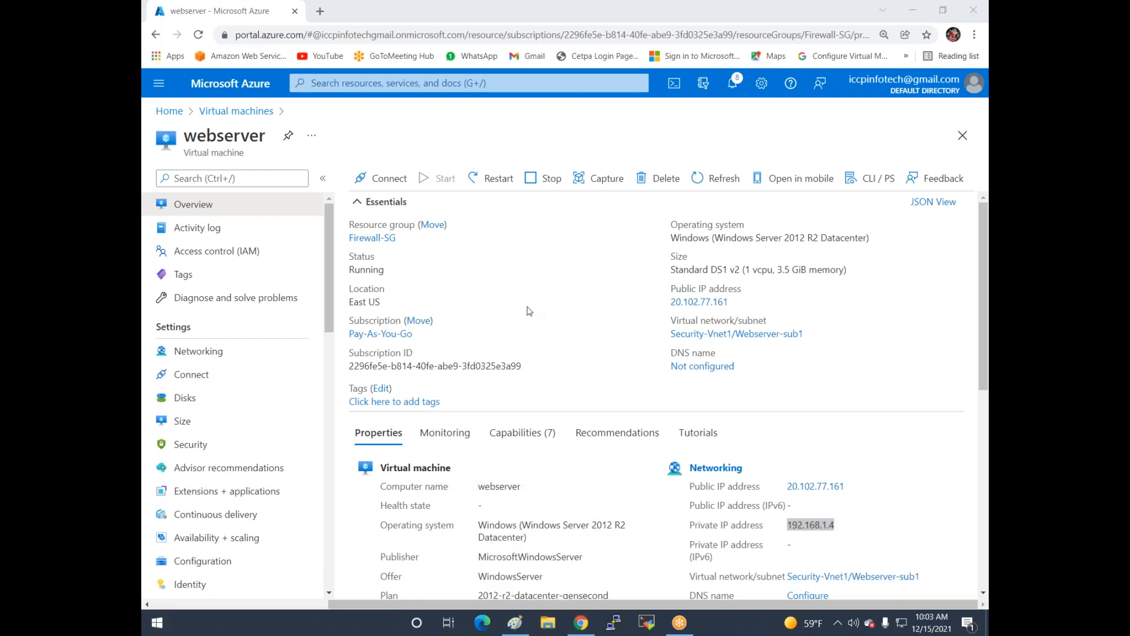
{"action": "type", "text": "rem"}
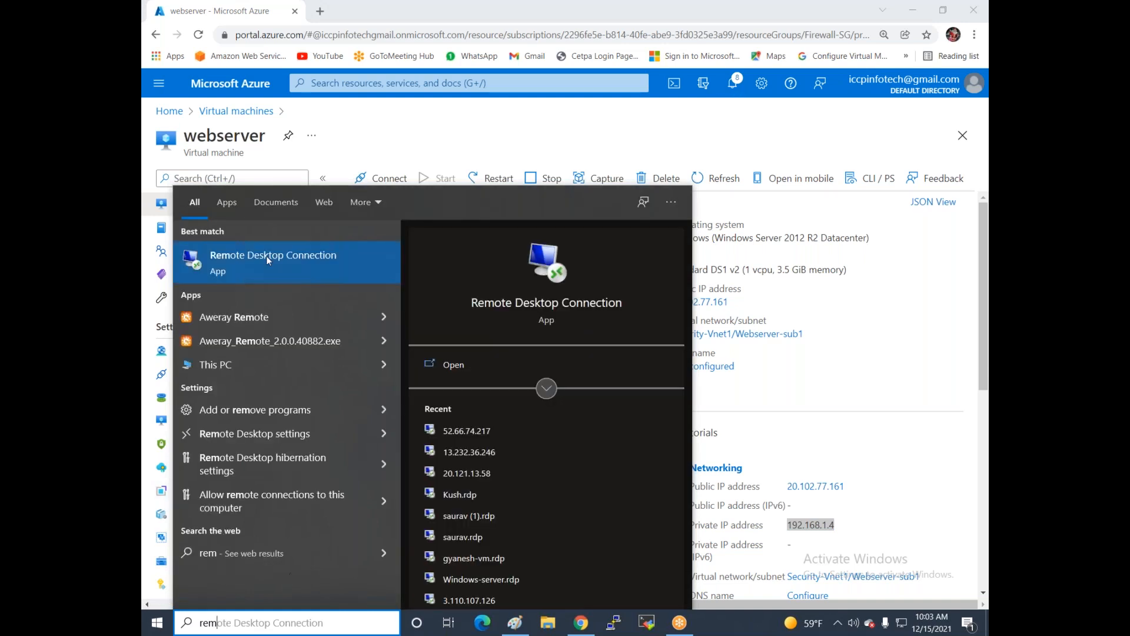
{"action": "left_click", "coordinate": [266, 256]}
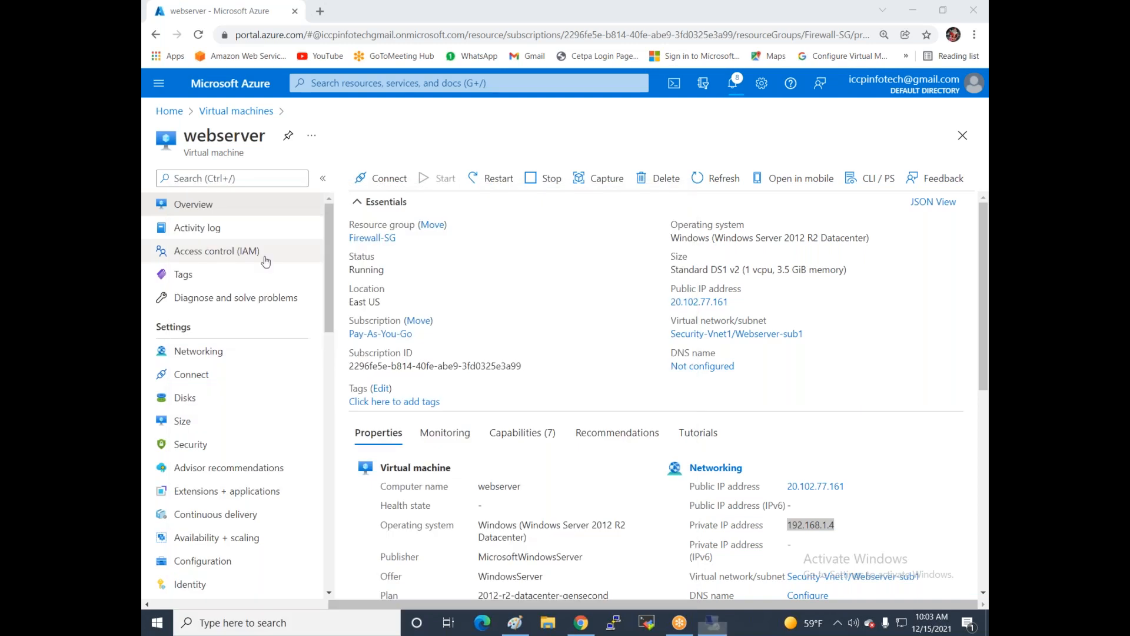
{"action": "key", "text": "ctrl+v"}
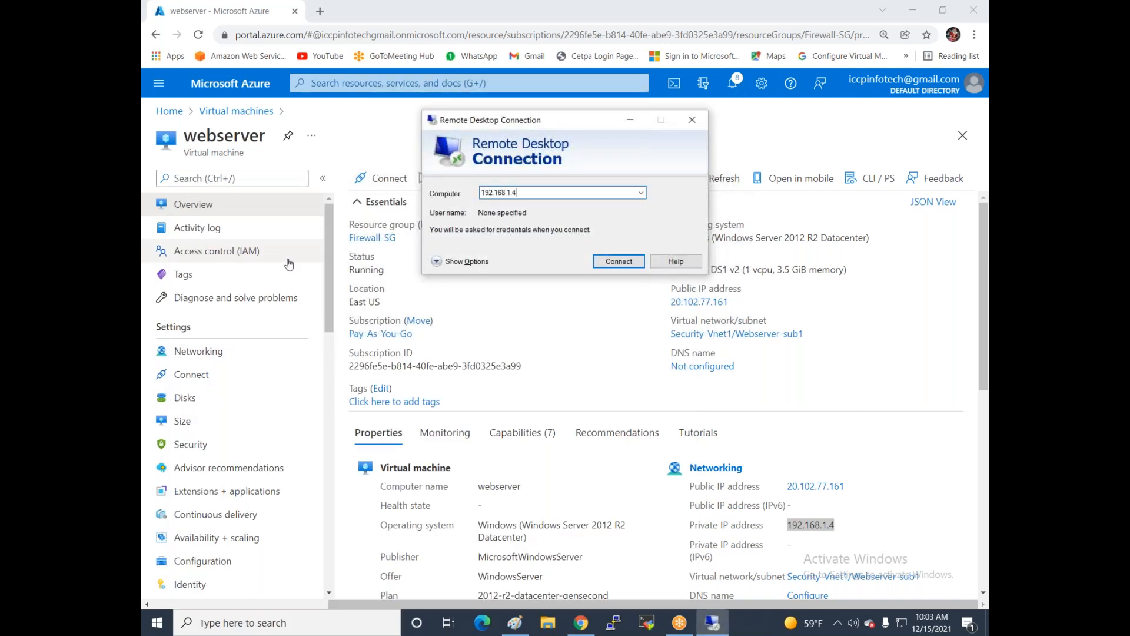
{"action": "left_click", "coordinate": [603, 261]}
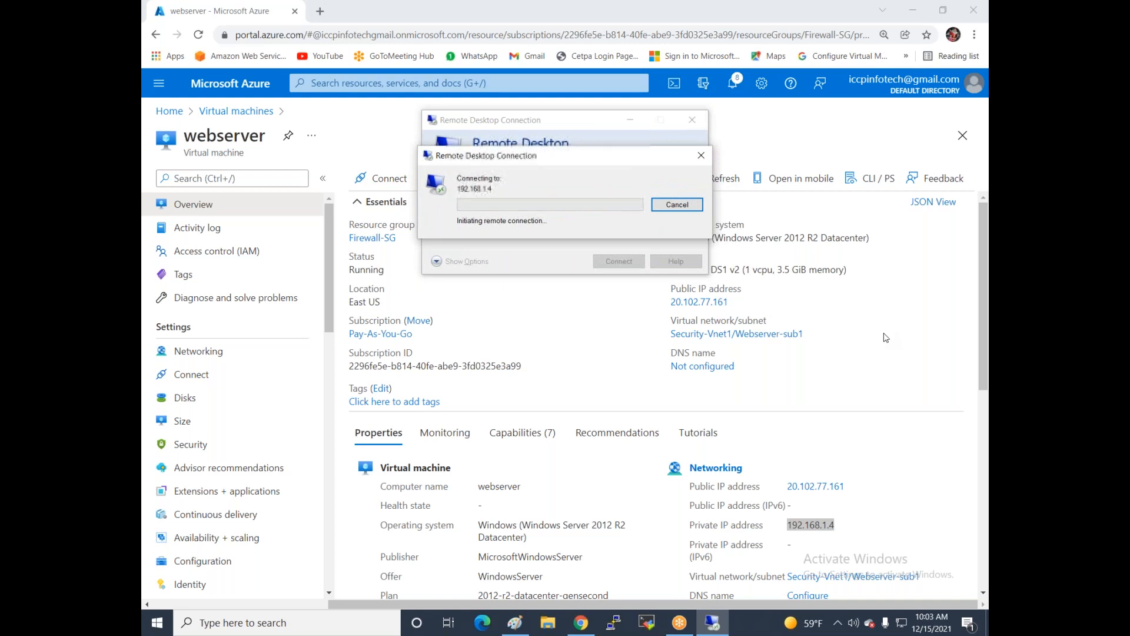
Examine the address in the webserver-ip public IP configuration in the Azure portal, then return to the webserver overview.
{"action": "left_click", "coordinate": [697, 302]}
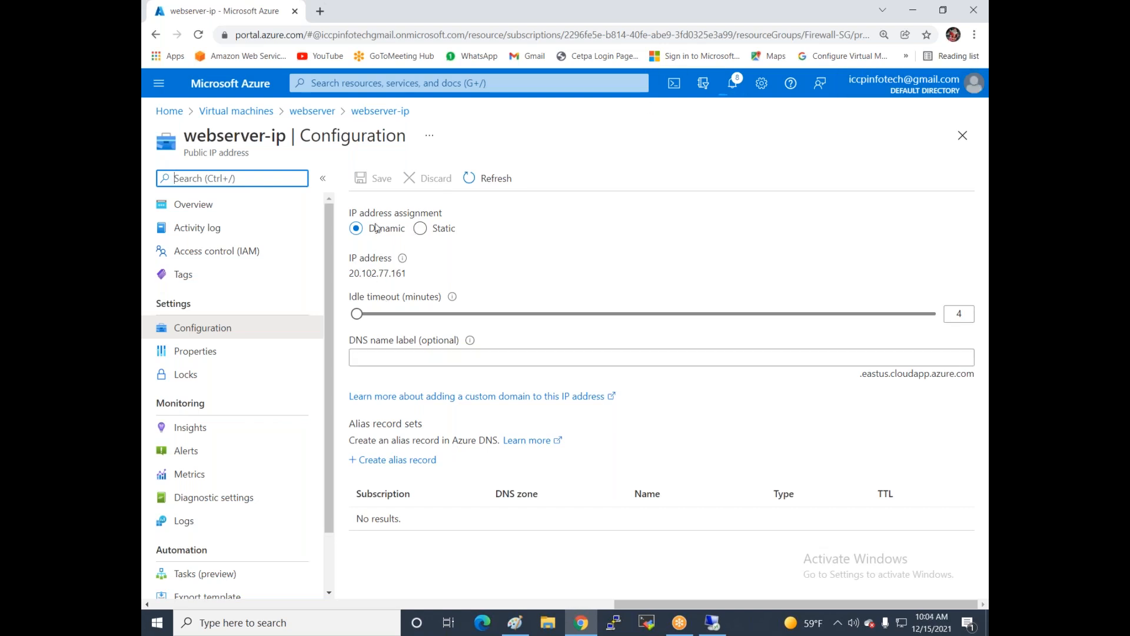
{"action": "left_click_drag", "start_coordinate": [348, 274], "coordinate": [407, 273]}
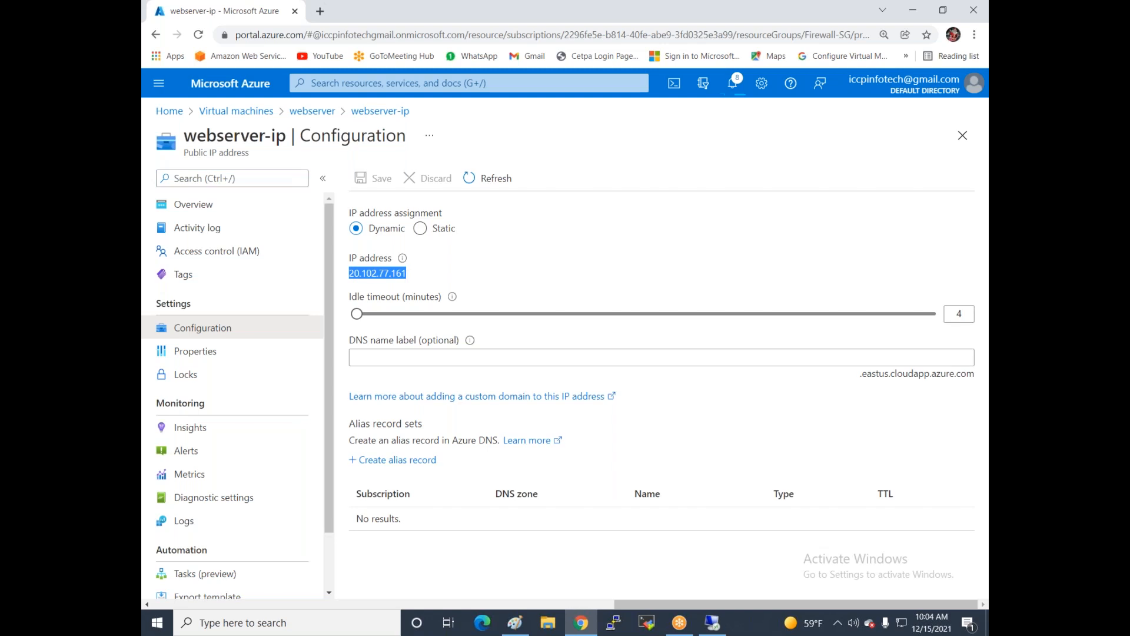
{"action": "left_click", "coordinate": [962, 135]}
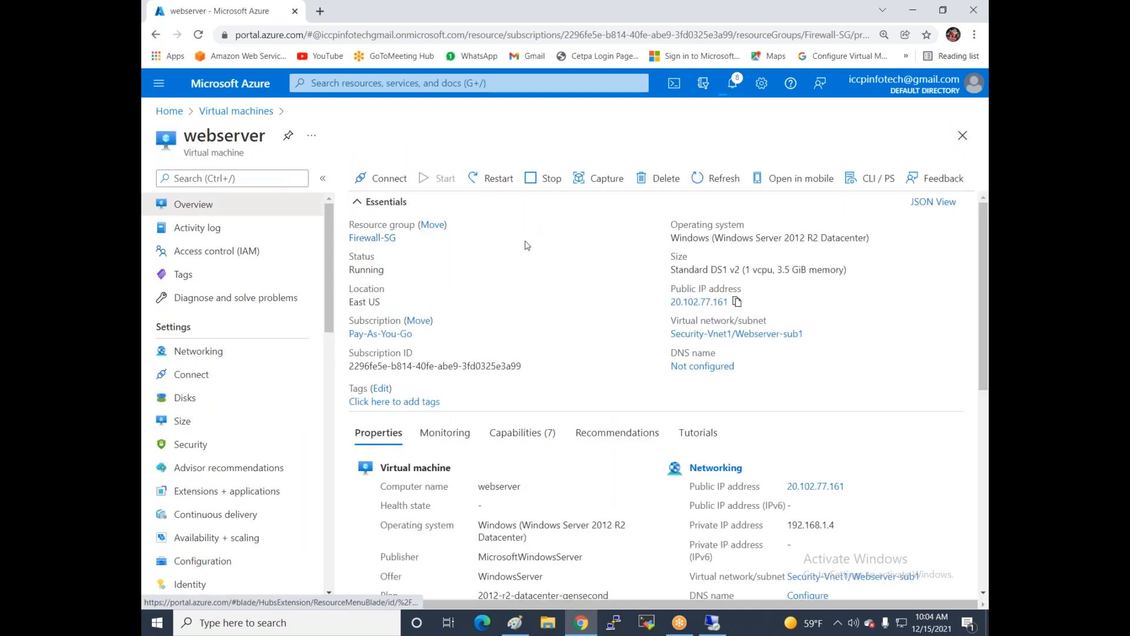
Switch to Remote Desktop Connection, dismiss the connection error and close the program.
{"action": "left_click", "coordinate": [716, 622]}
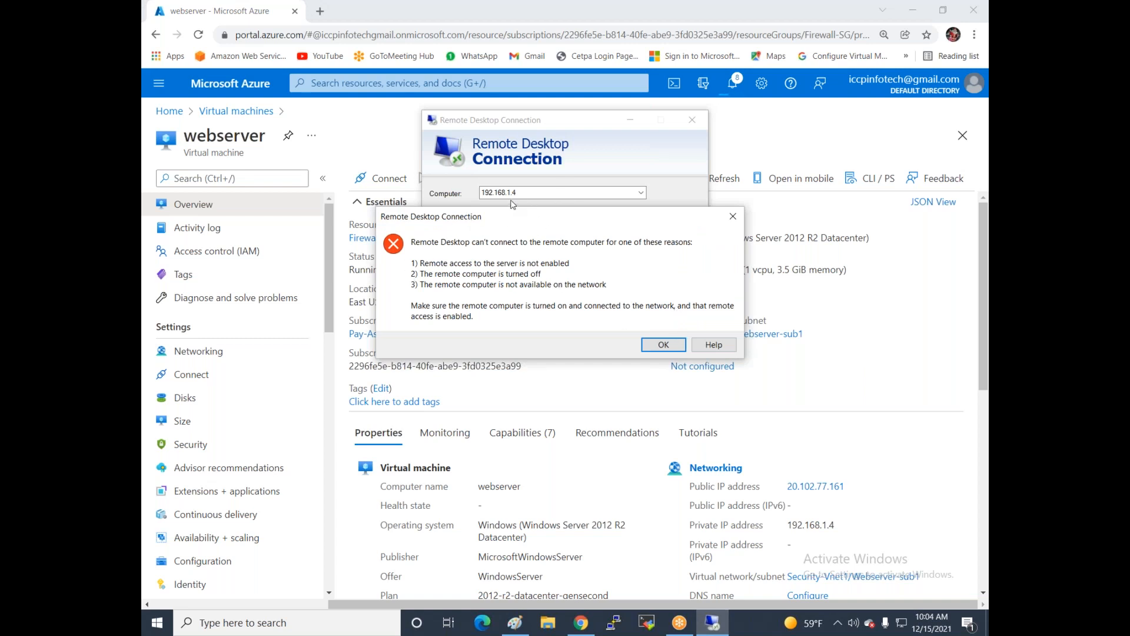
{"action": "left_click", "coordinate": [733, 216]}
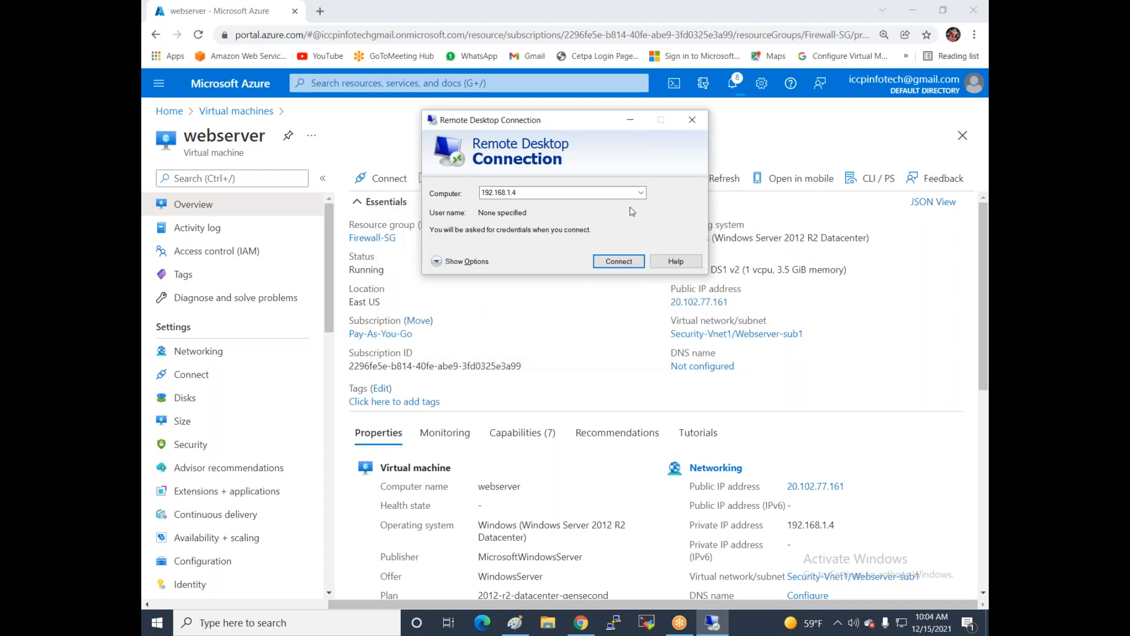
{"action": "left_click", "coordinate": [692, 120]}
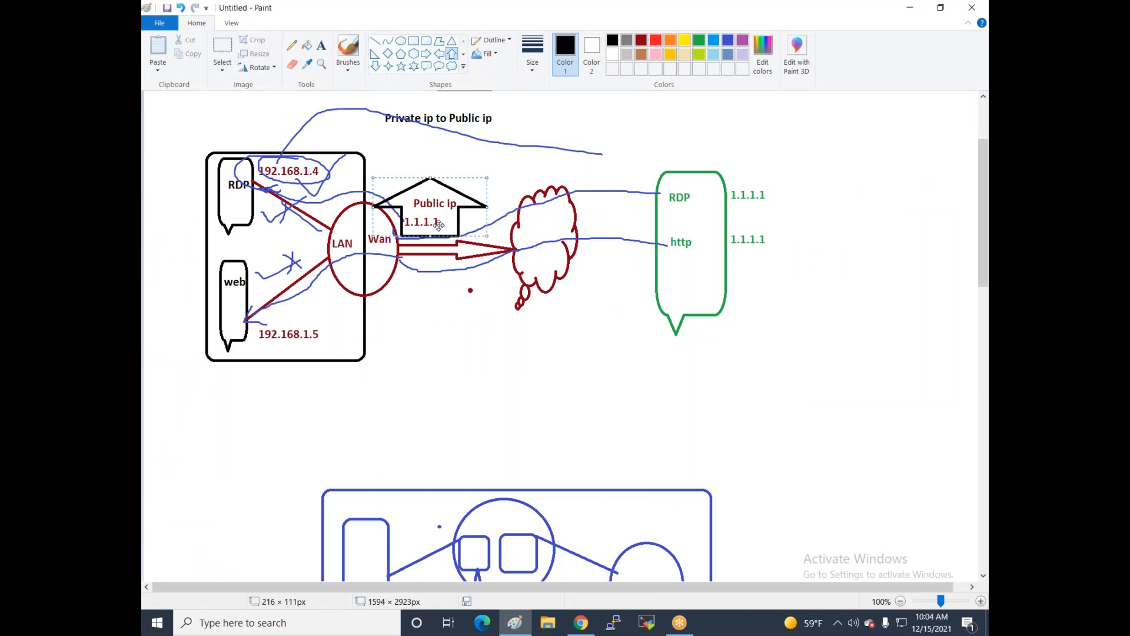
Nudge the black up arrow slightly down and left around the Public ip label in Paint, then switch back to Chrome.
{"action": "mouse_move", "coordinate": [432, 227]}
{"action": "left_mouse_down"}
{"action": "mouse_move", "coordinate": [483, 202]}
{"action": "mouse_move", "coordinate": [426, 229]}
{"action": "left_mouse_up"}
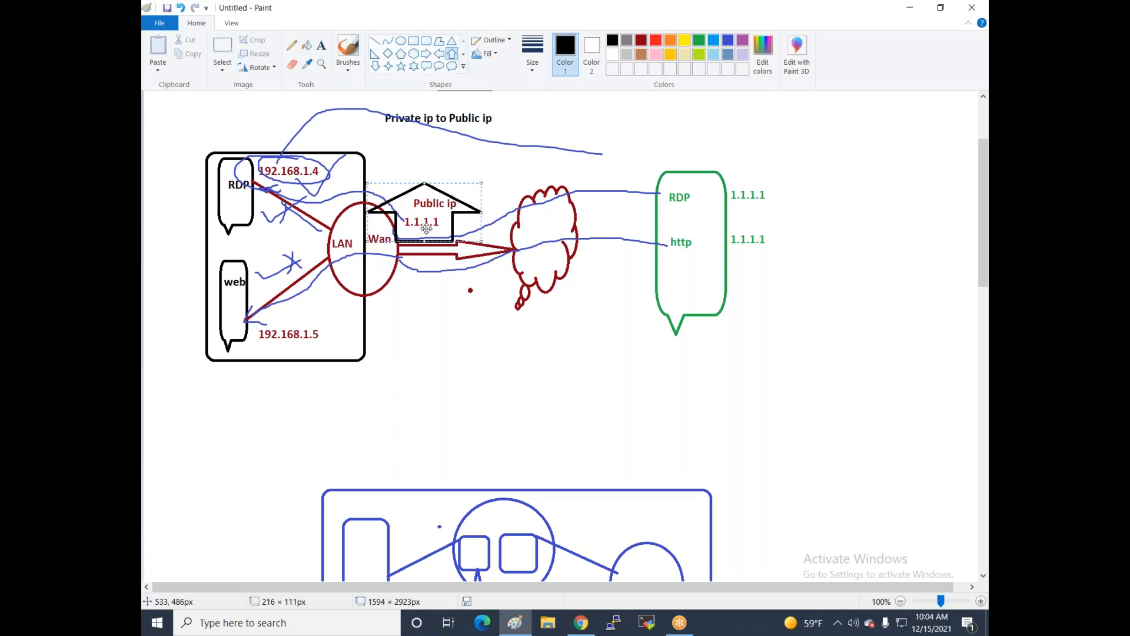
{"action": "left_click", "coordinate": [557, 380]}
{"action": "left_click", "coordinate": [576, 623]}
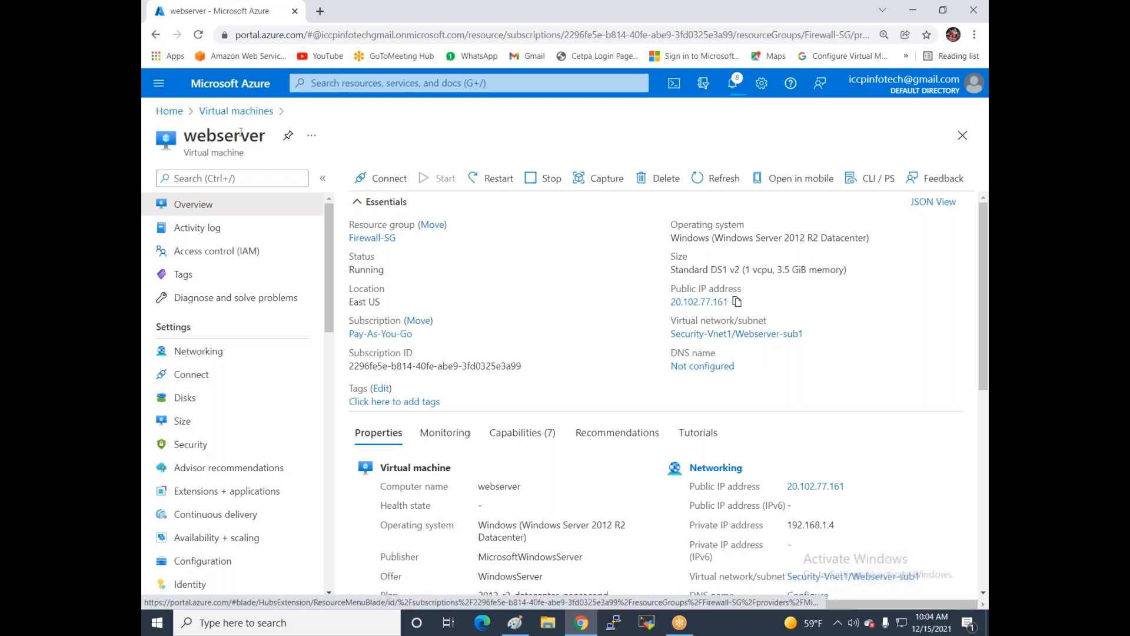
Open the portal home in a new browser tab and go to the classic rules of the firewall iccpfirewall.
{"action": "right_click", "coordinate": [168, 115]}
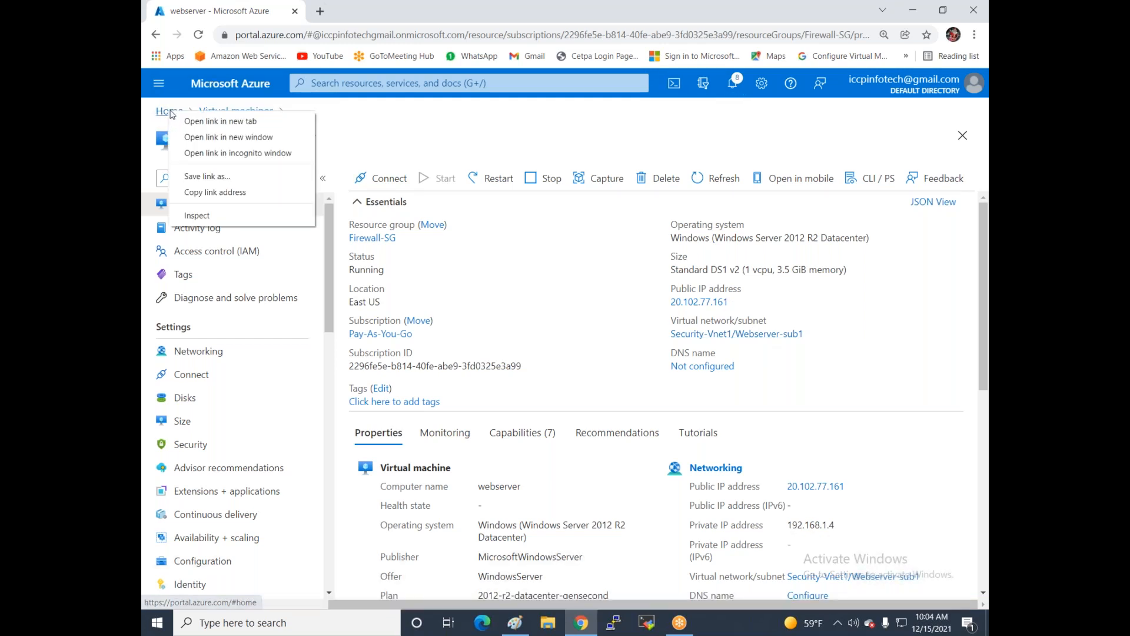
{"action": "left_click", "coordinate": [188, 123]}
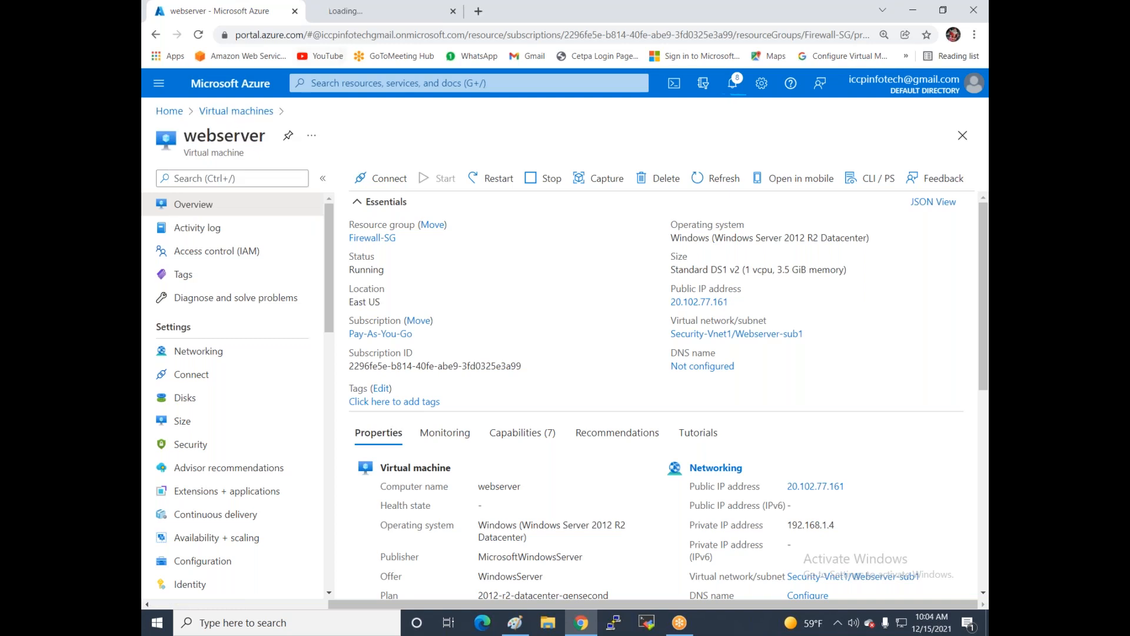
{"action": "left_click", "coordinate": [343, 17]}
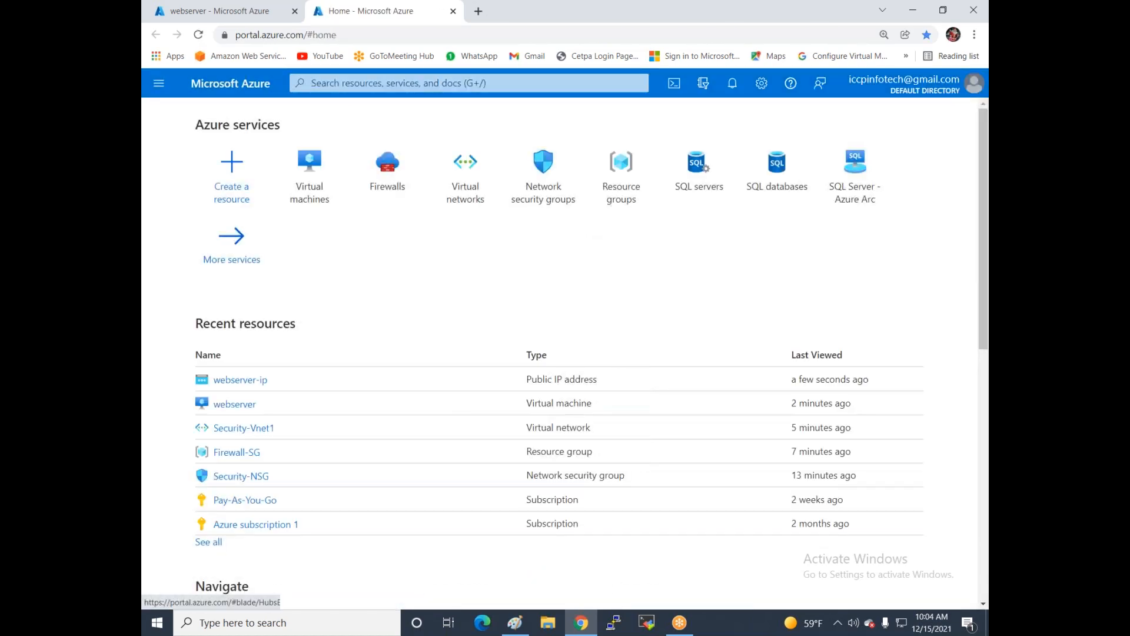
{"action": "left_click", "coordinate": [388, 176]}
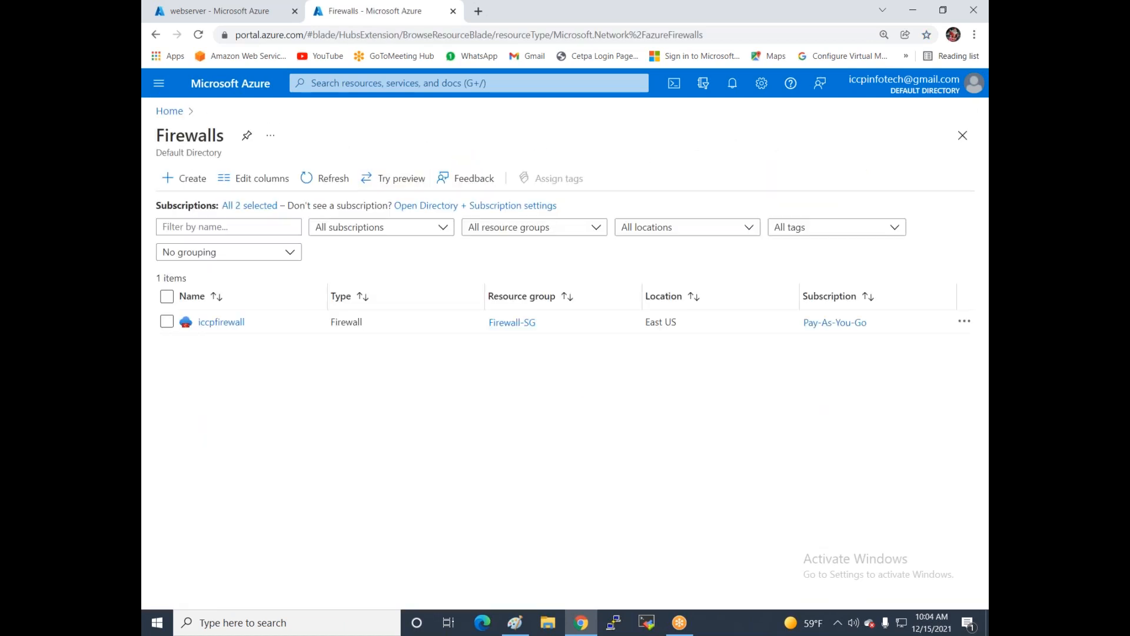
{"action": "left_click", "coordinate": [223, 322]}
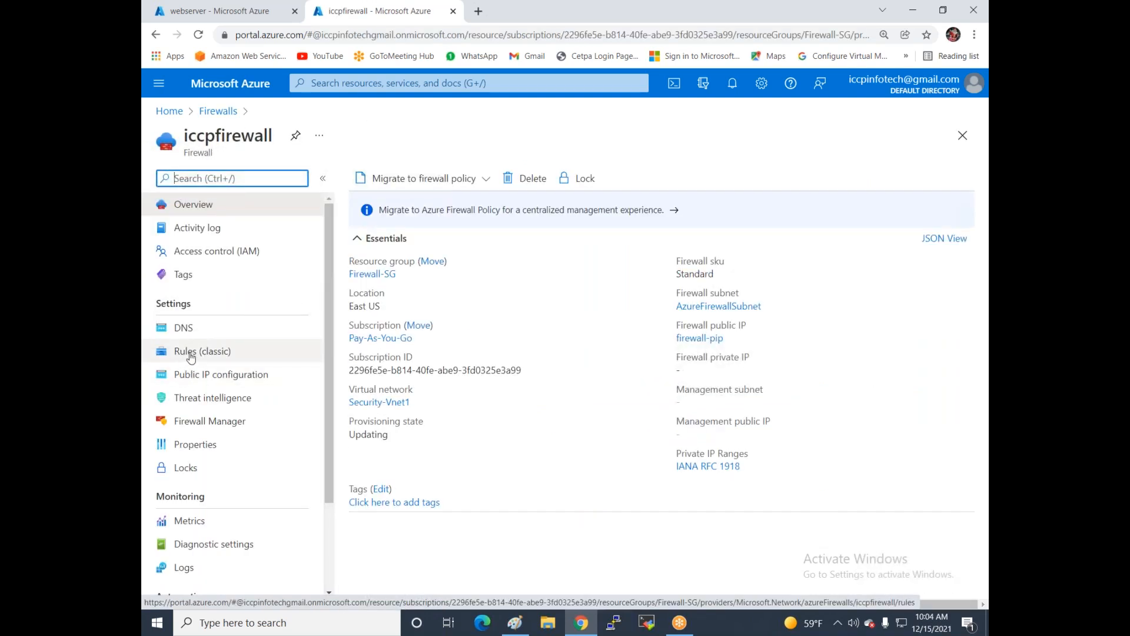
{"action": "left_click", "coordinate": [192, 355]}
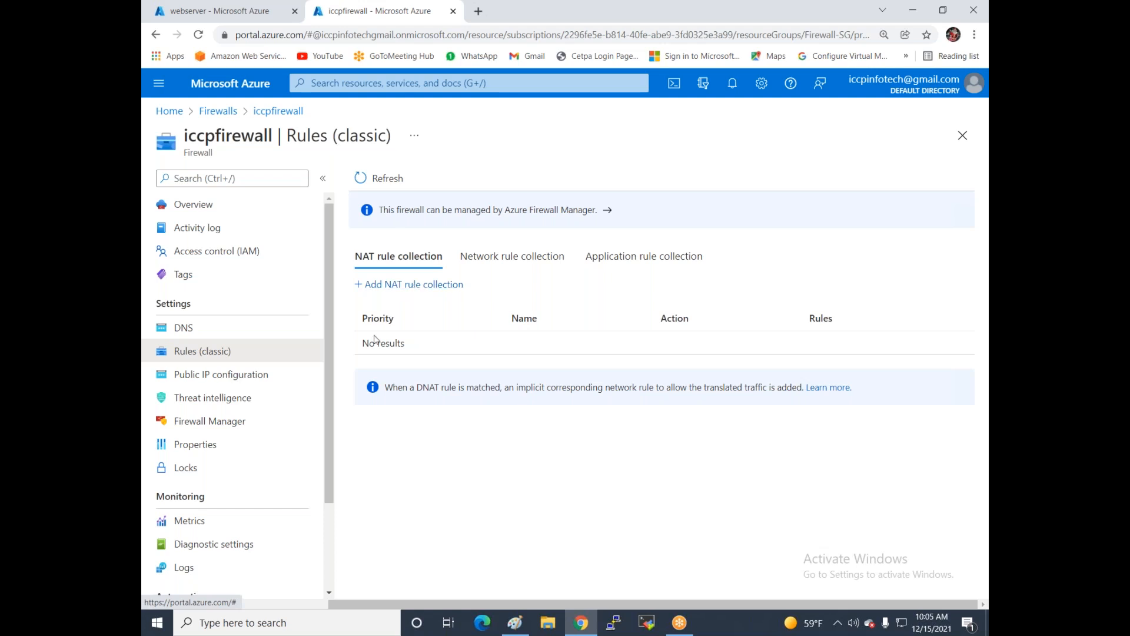
Open iccpfirewall's public IP configuration and copy the firewall-pip address 20.102.76.121.
{"action": "left_click", "coordinate": [209, 377]}
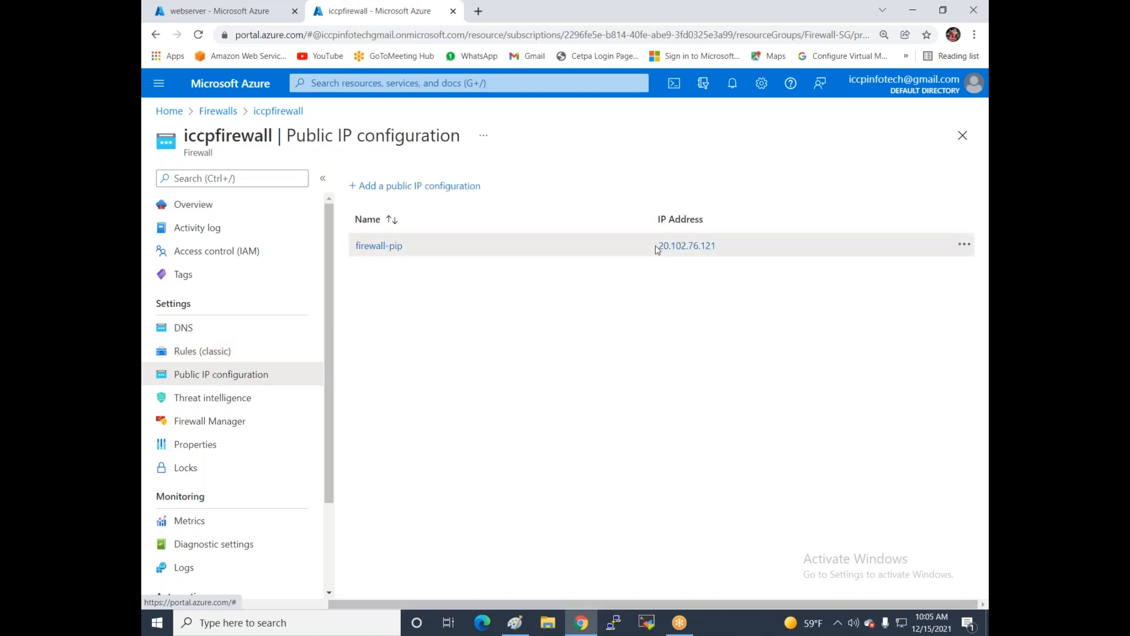
{"action": "left_click_drag", "start_coordinate": [657, 249], "coordinate": [722, 247]}
{"action": "right_click", "coordinate": [696, 249]}
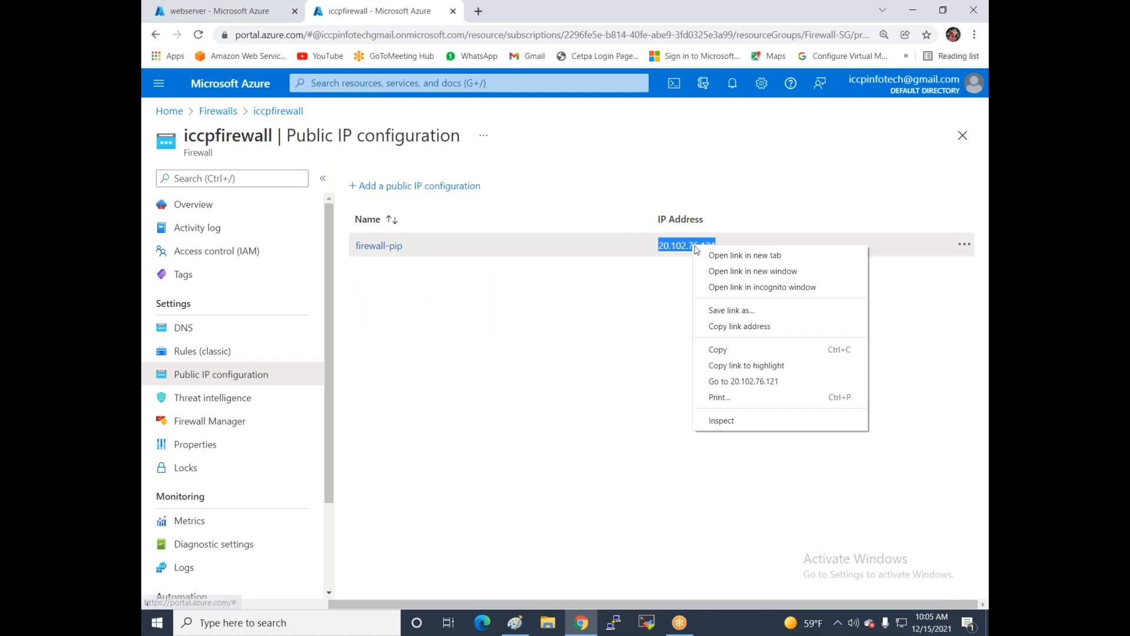
{"action": "left_click", "coordinate": [714, 349]}
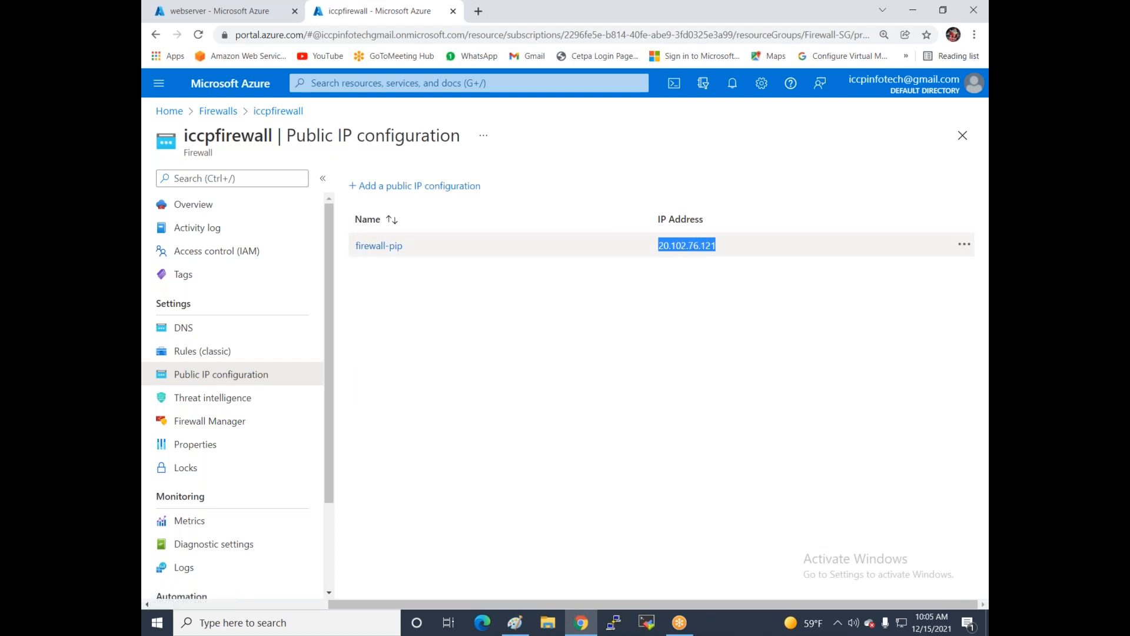
Check the webserver's public IP address in its own tab, then copy the firewall-pip address 20.102.76.121 again from iccpfirewall.
{"action": "left_click", "coordinate": [221, 11]}
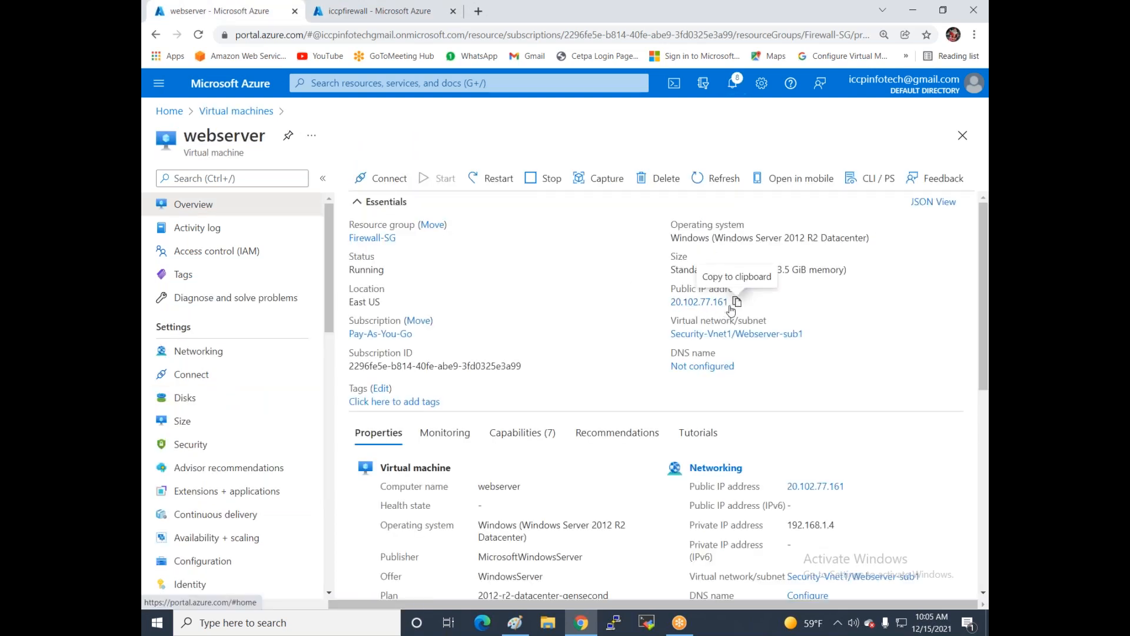
{"action": "left_click", "coordinate": [732, 305]}
{"action": "left_click", "coordinate": [347, 12]}
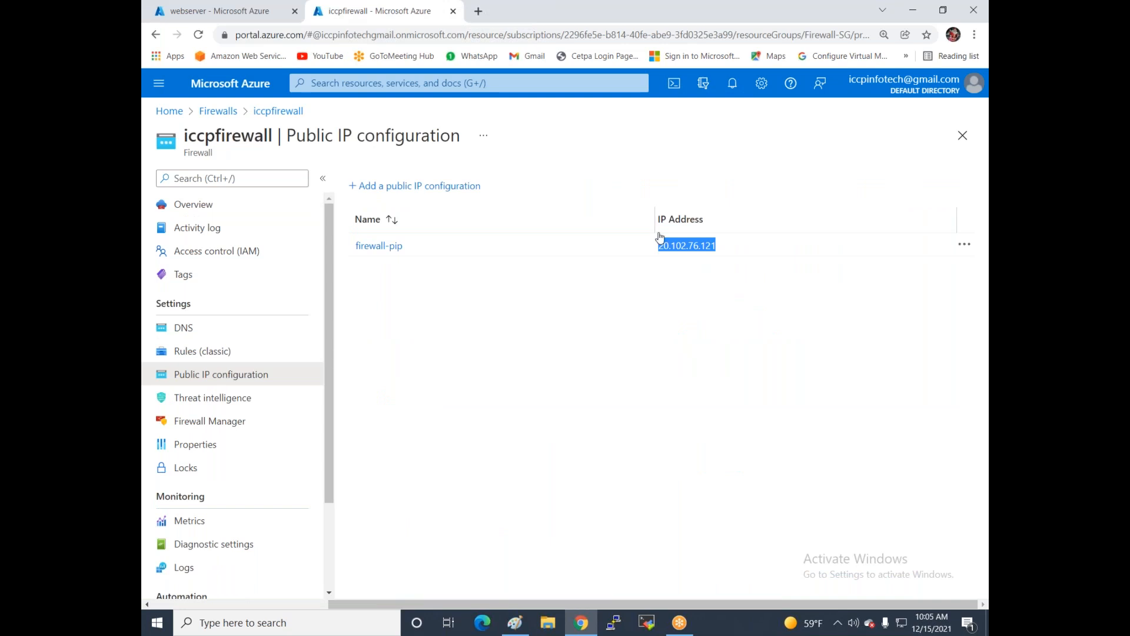
{"action": "right_click", "coordinate": [684, 247]}
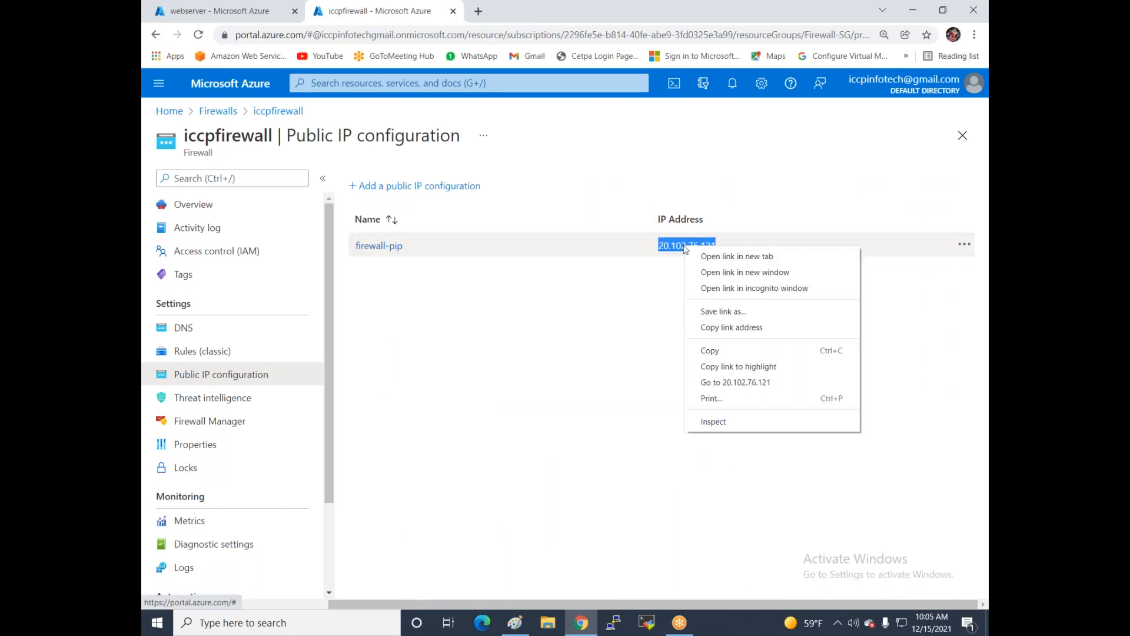
{"action": "left_click", "coordinate": [710, 350]}
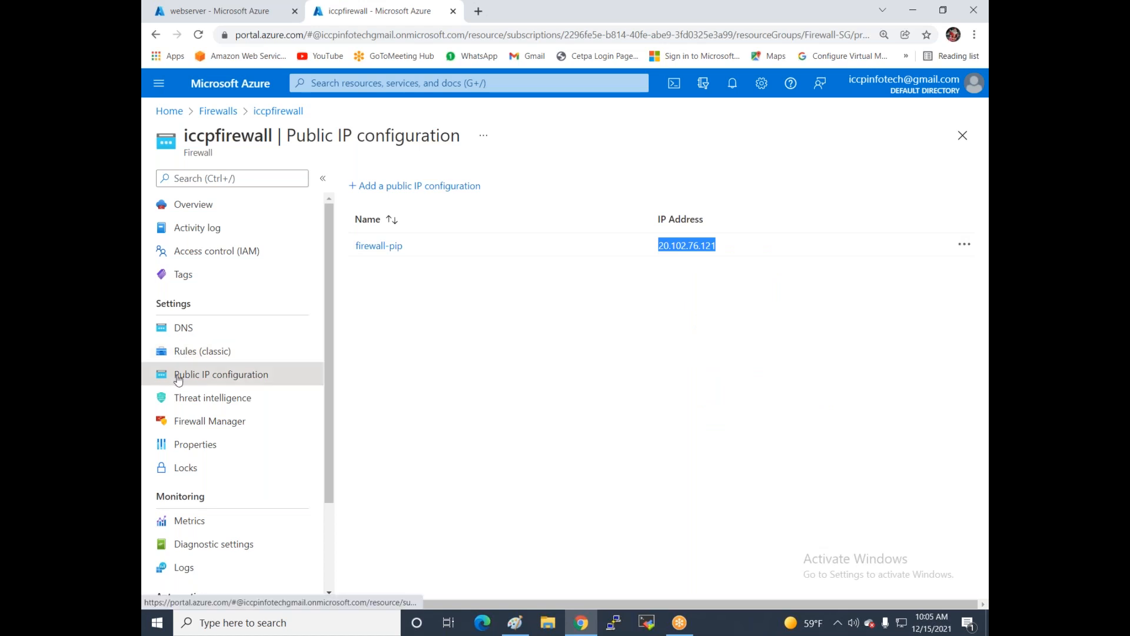
Start a new NAT rule collection in iccpfirewall's classic rules and name it Allow-rdp-via-firewall.
{"action": "left_click", "coordinate": [178, 353]}
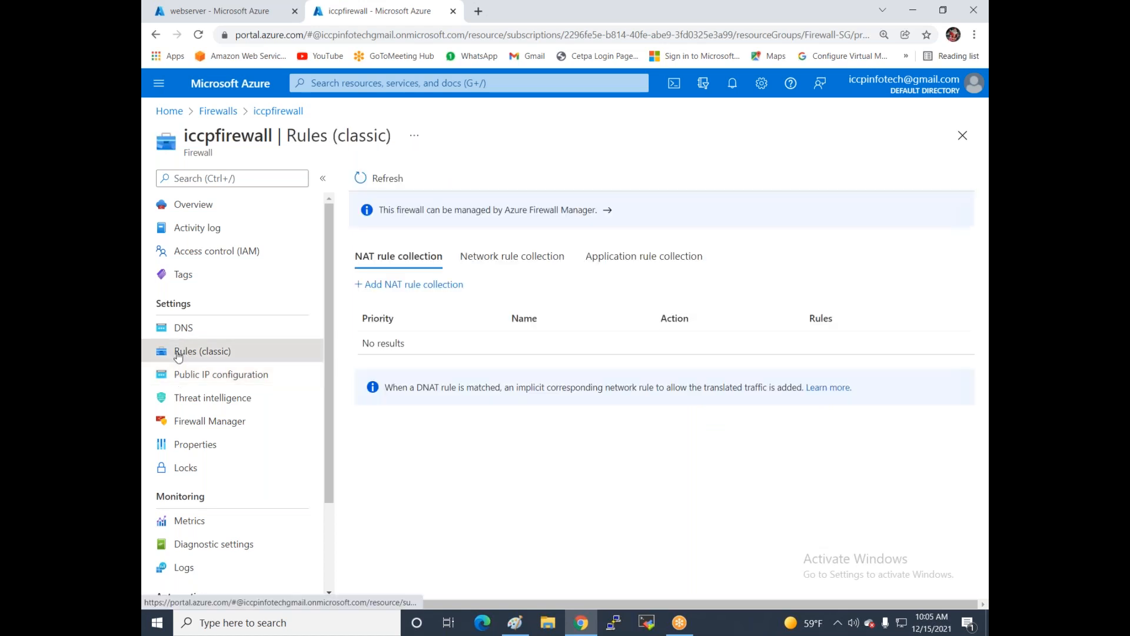
{"action": "left_click", "coordinate": [379, 286]}
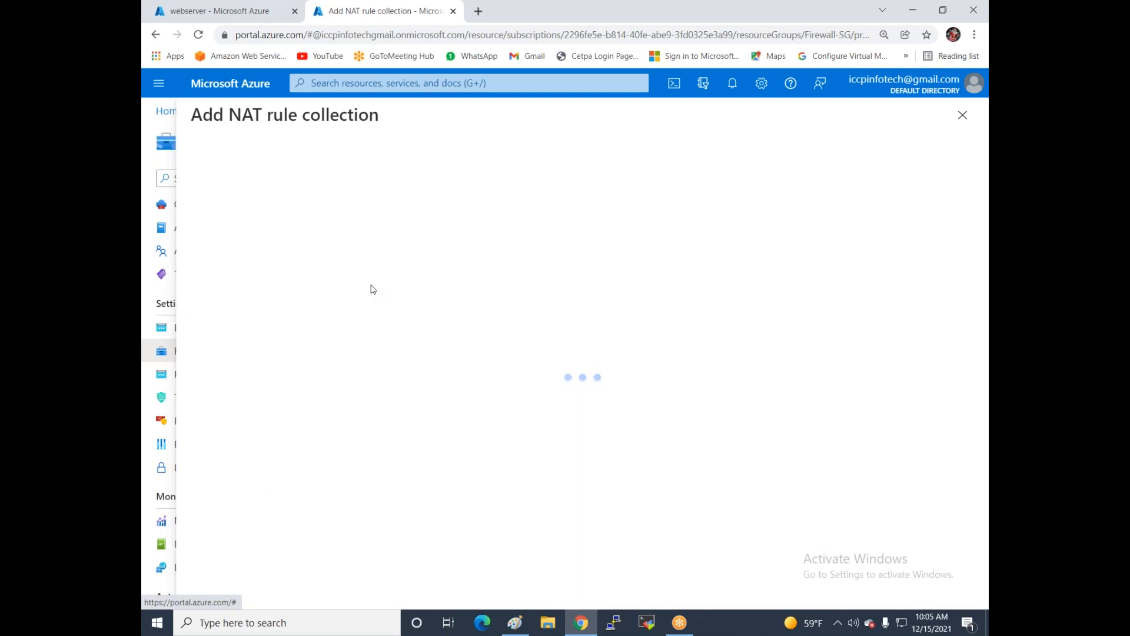
{"action": "type", "text": "Allow-rdp"}
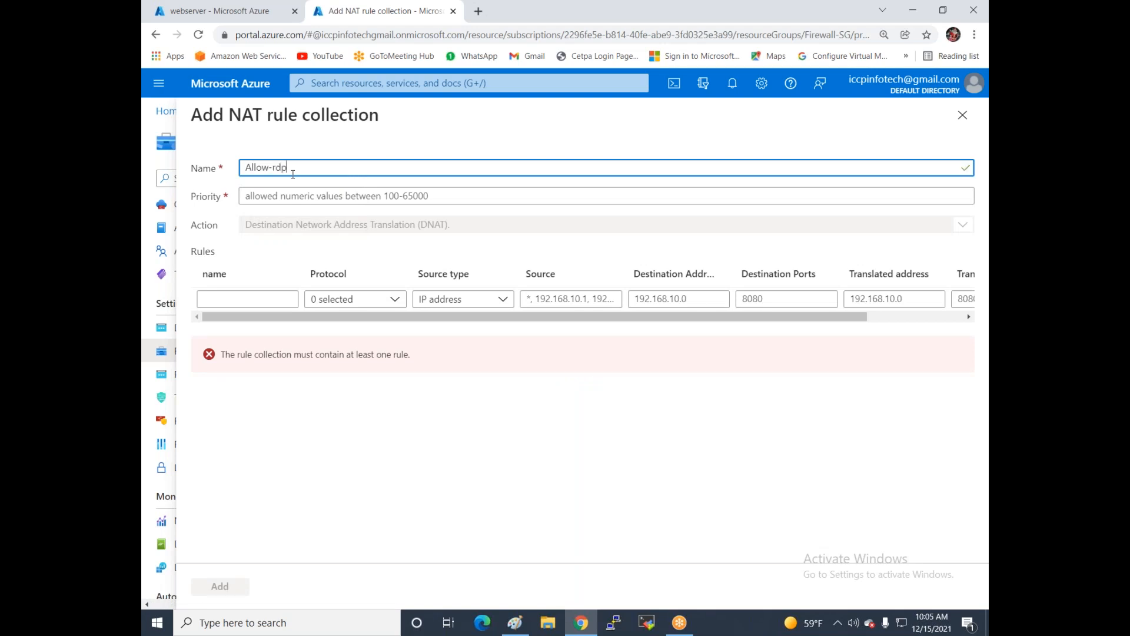
{"action": "type", "text": "-via-"}
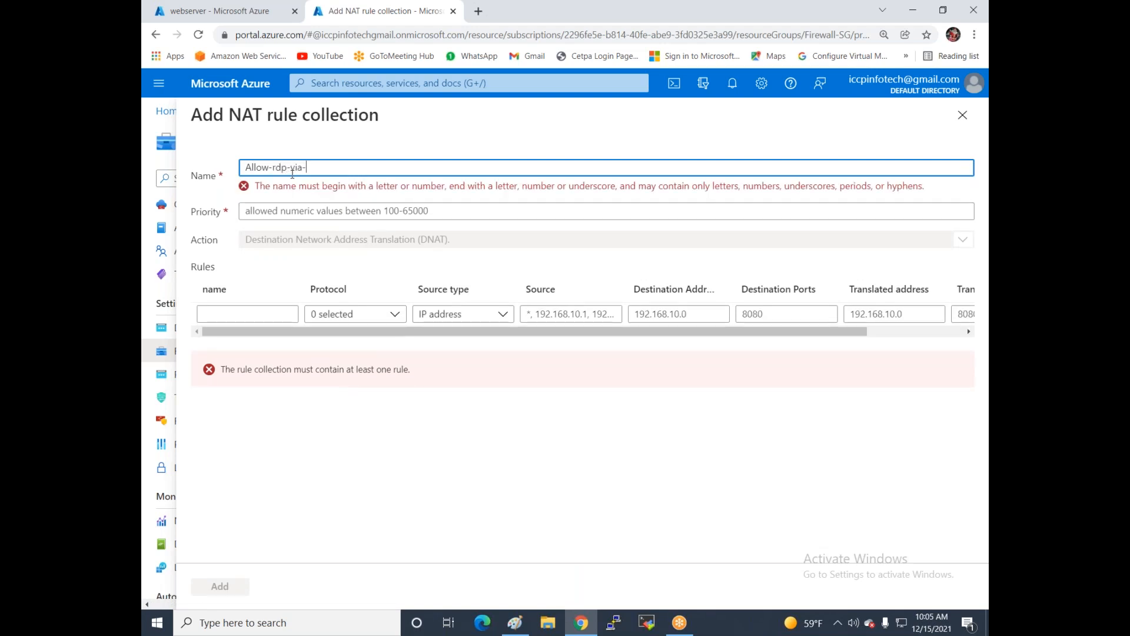
{"action": "type", "text": "firewall"}
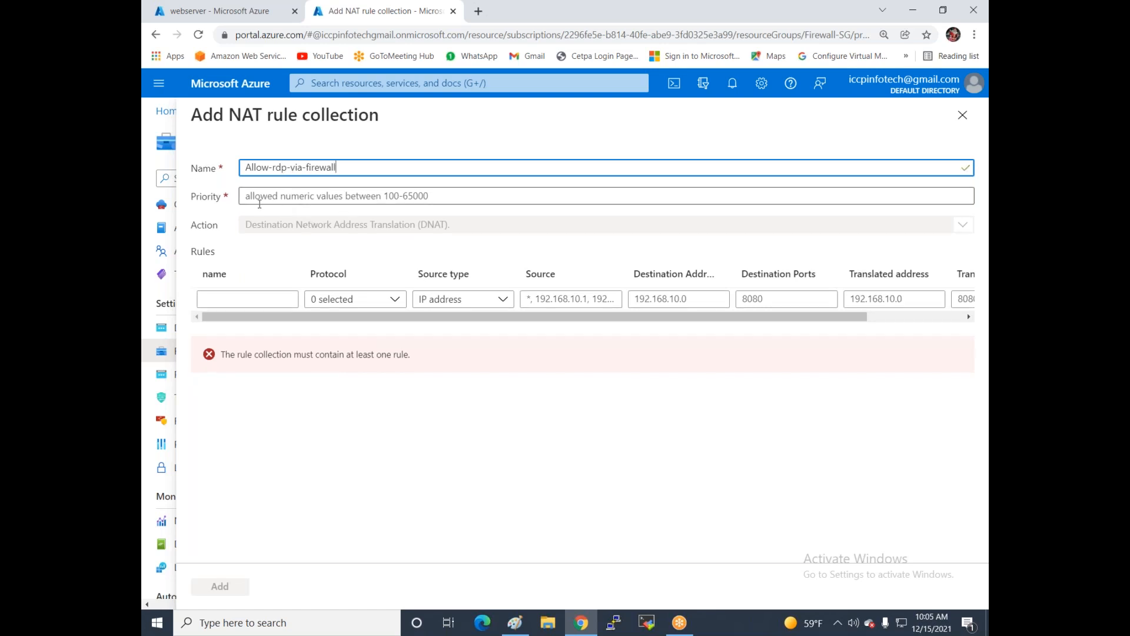
Set the priority of the NAT rule collection Allow-rdp-via-firewall to 100.
{"action": "left_click", "coordinate": [264, 199]}
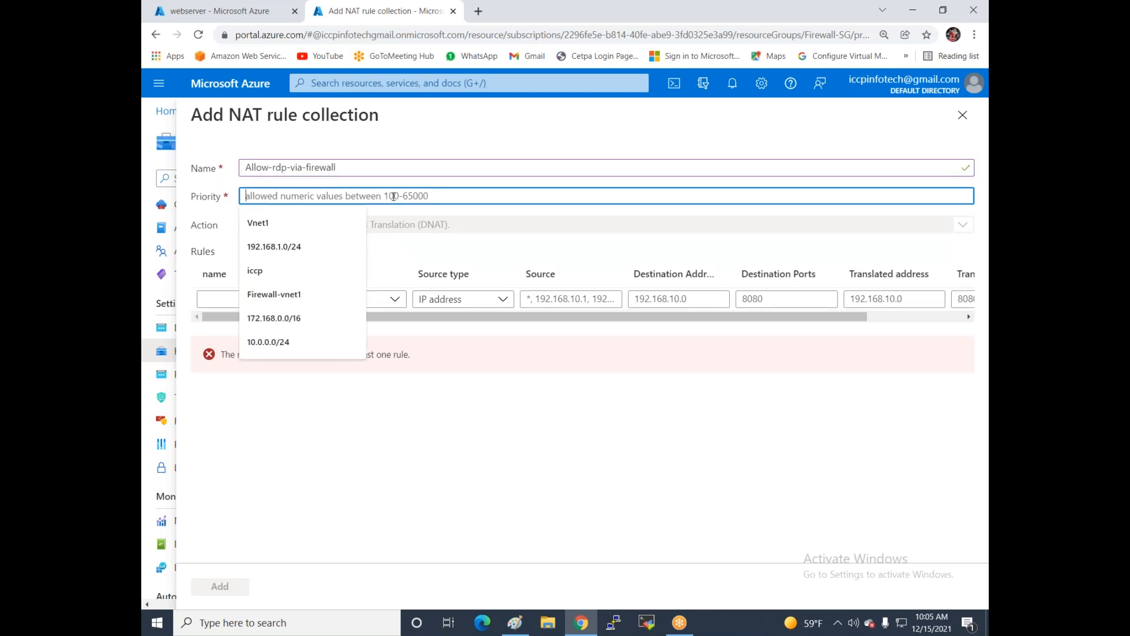
{"action": "type", "text": "10"}
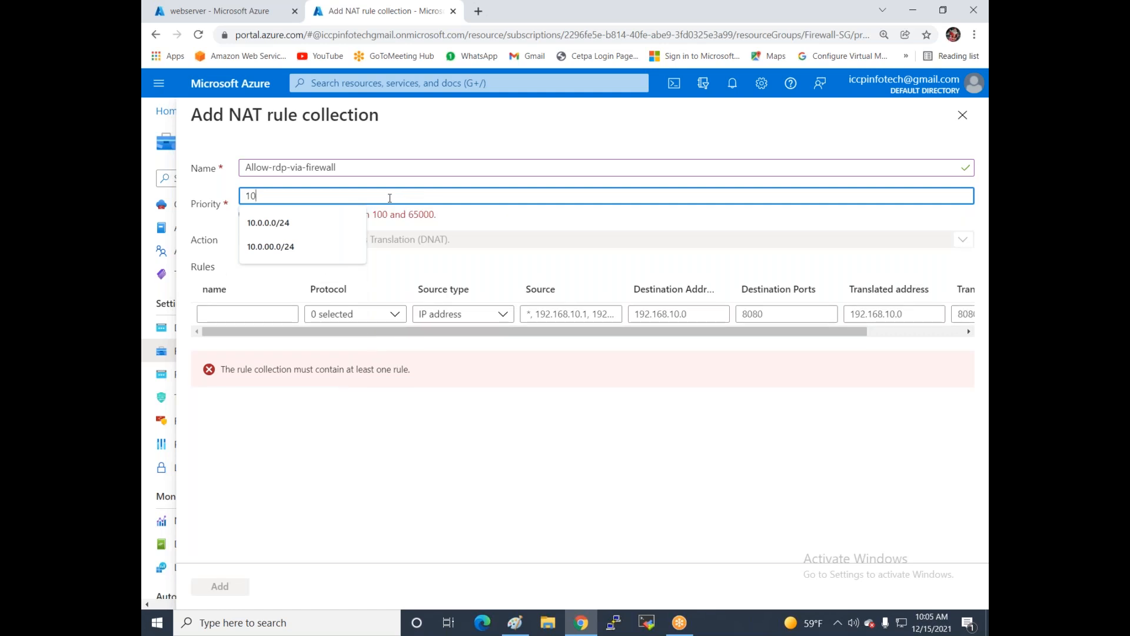
{"action": "key", "text": "BackSpace"}
{"action": "key", "text": "BackSpace"}
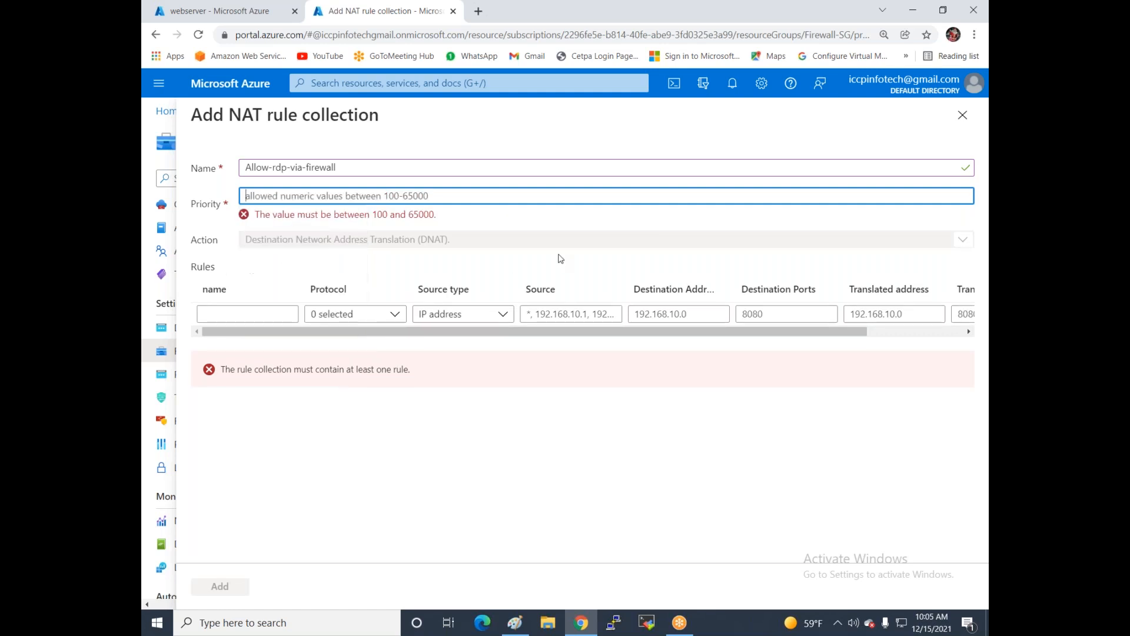
{"action": "type", "text": "100"}
{"action": "left_click", "coordinate": [477, 419]}
Name the first rule of the collection ALLOW-RDP and choose TCP as its protocol.
{"action": "left_click", "coordinate": [225, 300]}
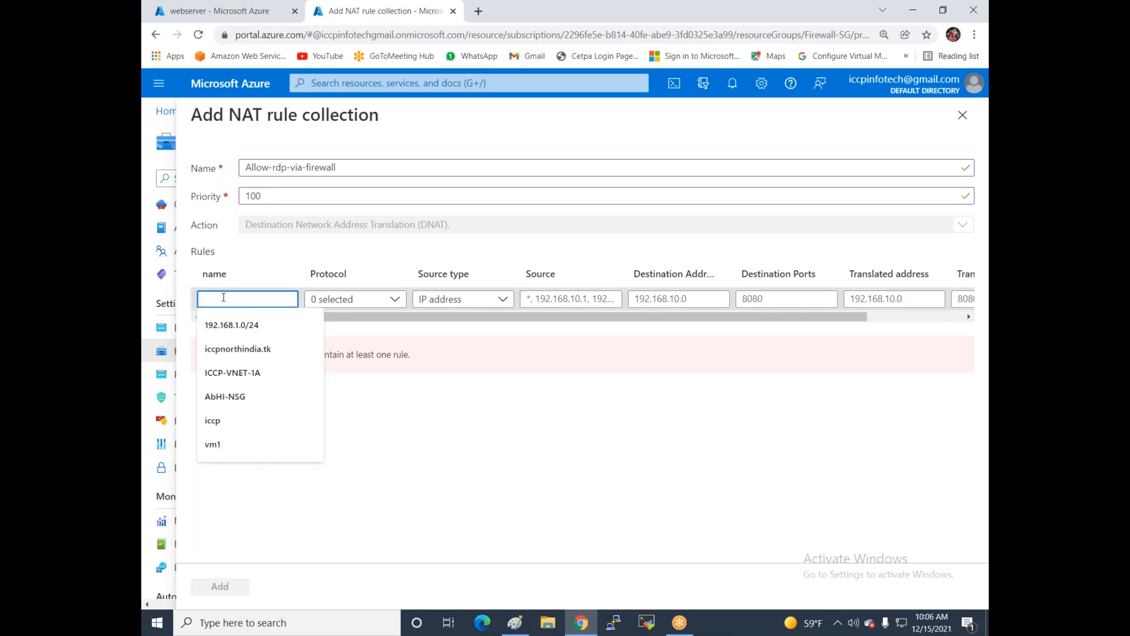
{"action": "type", "text": "ALLOW-RDP"}
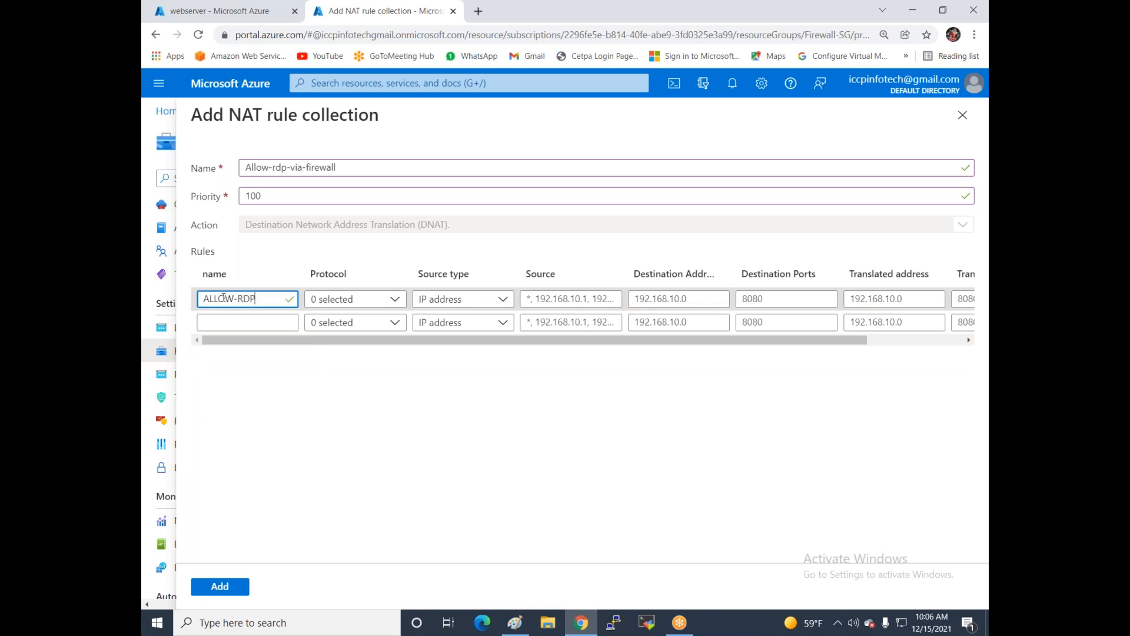
{"action": "left_click", "coordinate": [360, 400]}
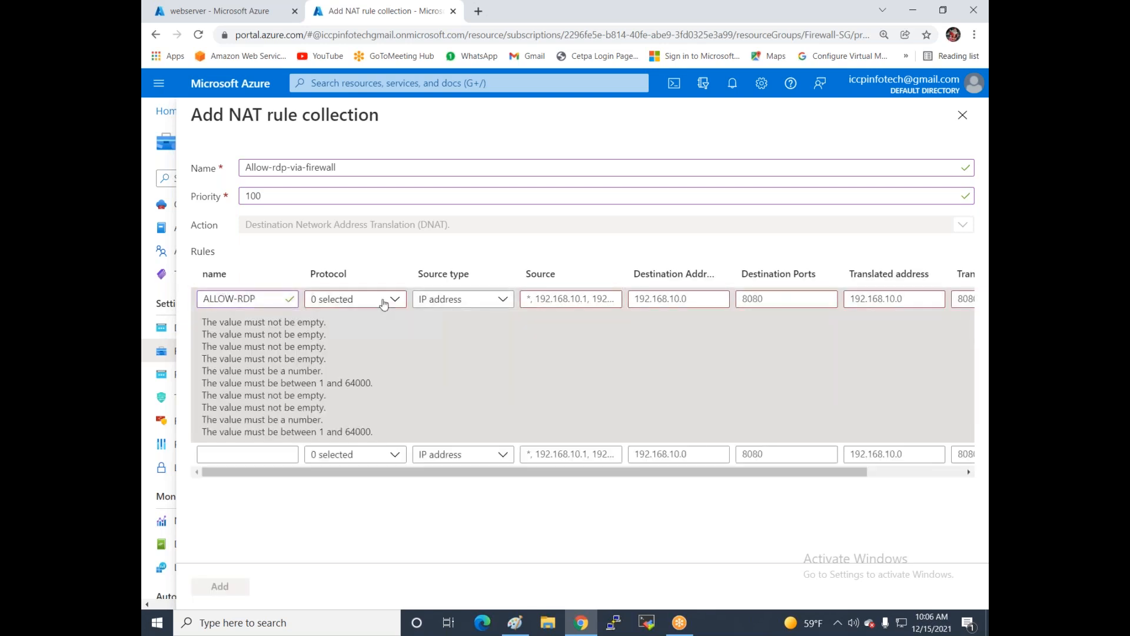
{"action": "left_click", "coordinate": [384, 300]}
{"action": "left_click", "coordinate": [320, 323]}
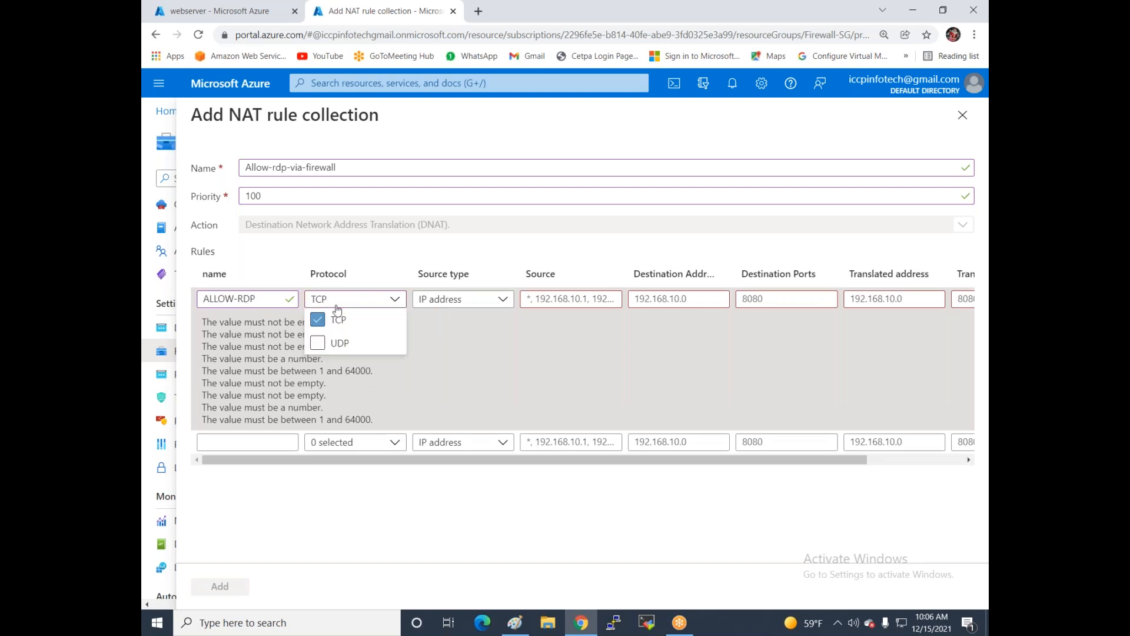
{"action": "left_click", "coordinate": [402, 254]}
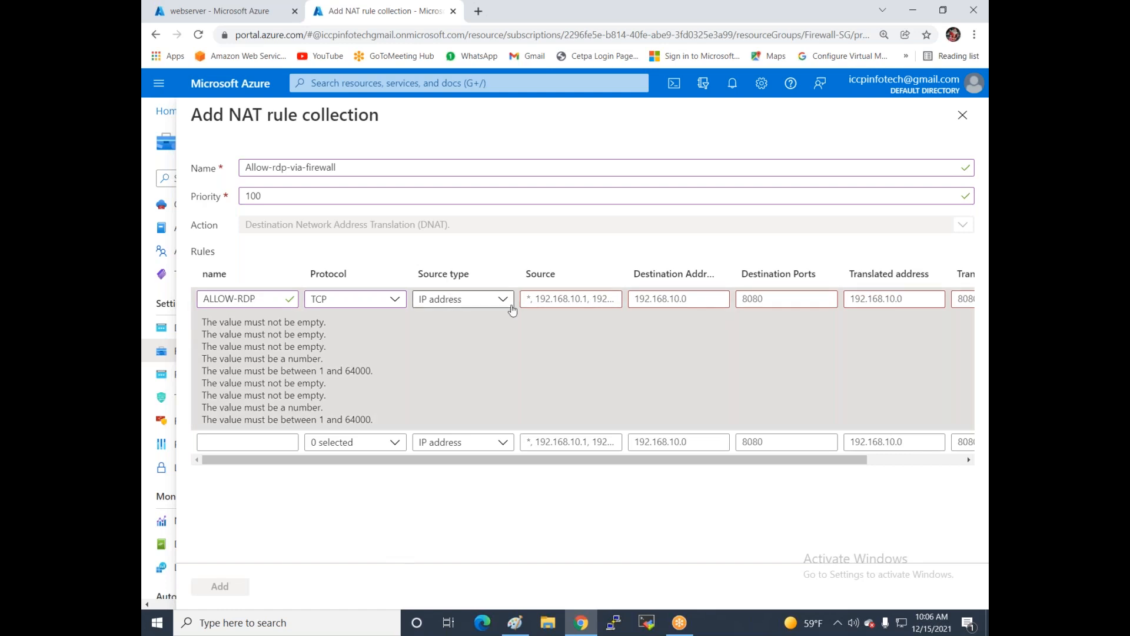
Set the ALLOW-RDP rule's source to * and its destination address to 20.102.76.121.
{"action": "left_click", "coordinate": [561, 298]}
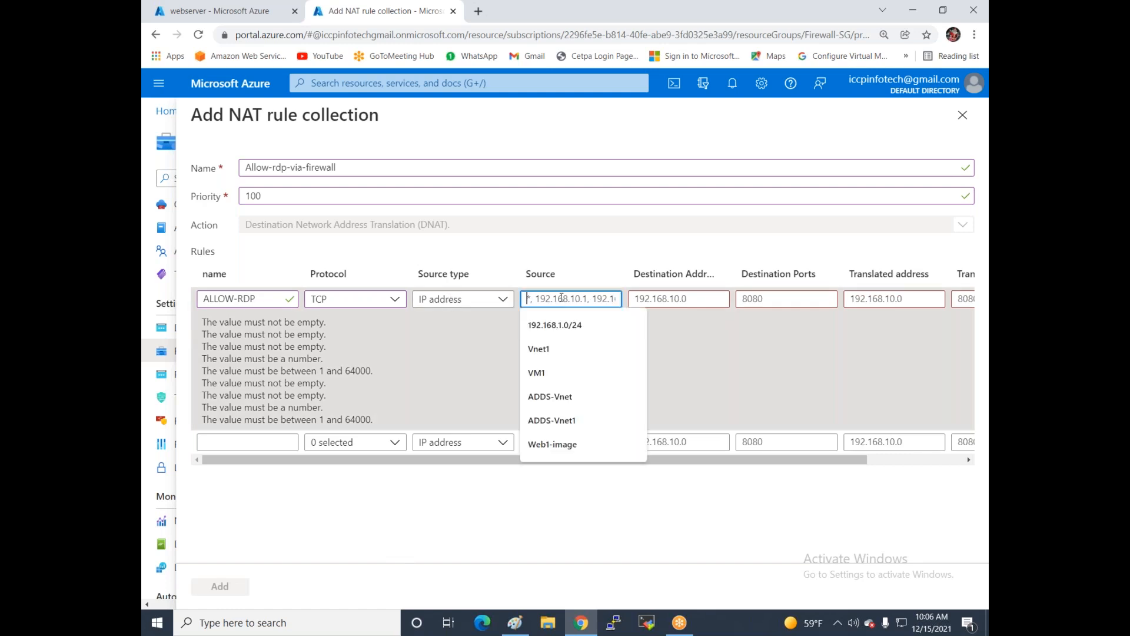
{"action": "type", "text": "*"}
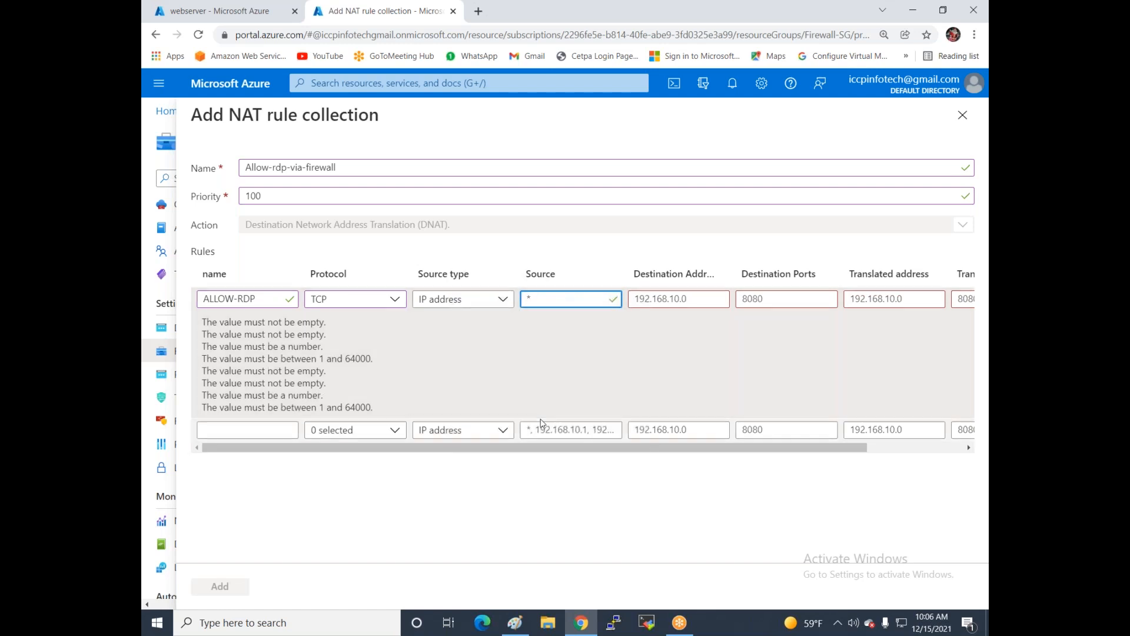
{"action": "left_click", "coordinate": [572, 530]}
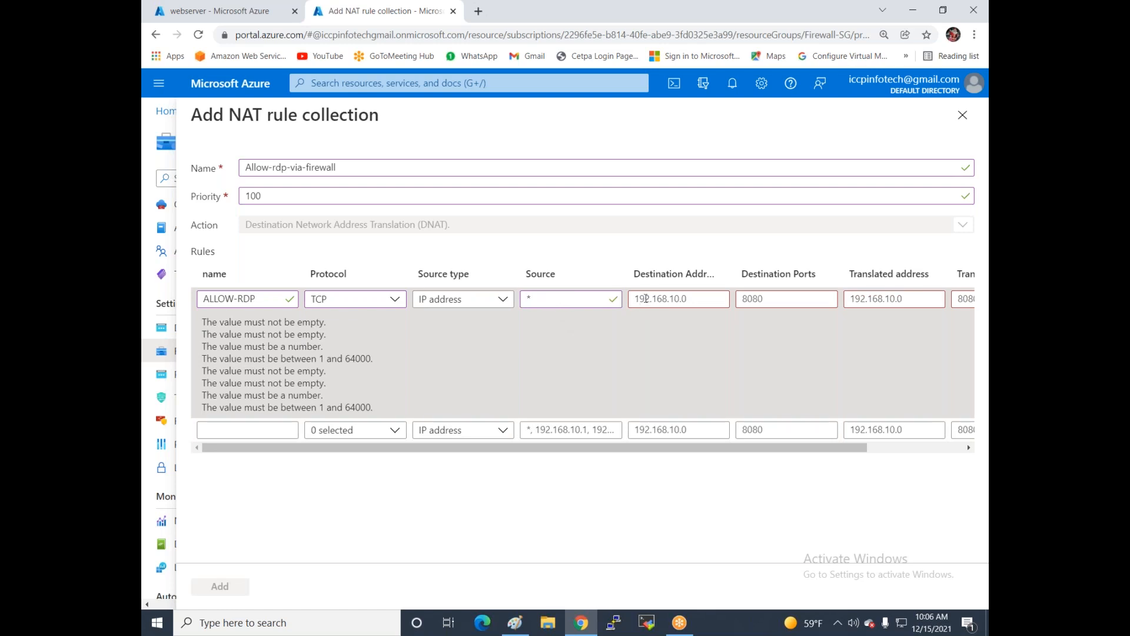
{"action": "left_click", "coordinate": [645, 299]}
{"action": "type", "text": "20.102.76.121"}
{"action": "left_click", "coordinate": [546, 293]}
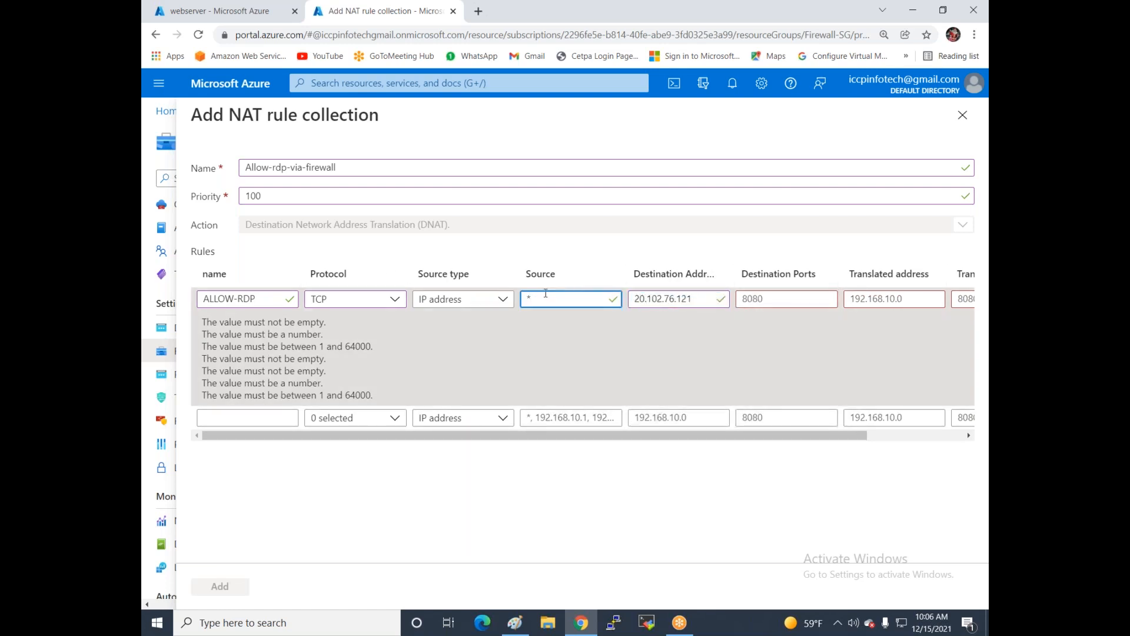
Select the private IP address on the webserver's overview, and set the ALLOW-RDP rule's destination port to 3389.
{"action": "left_click", "coordinate": [213, 7]}
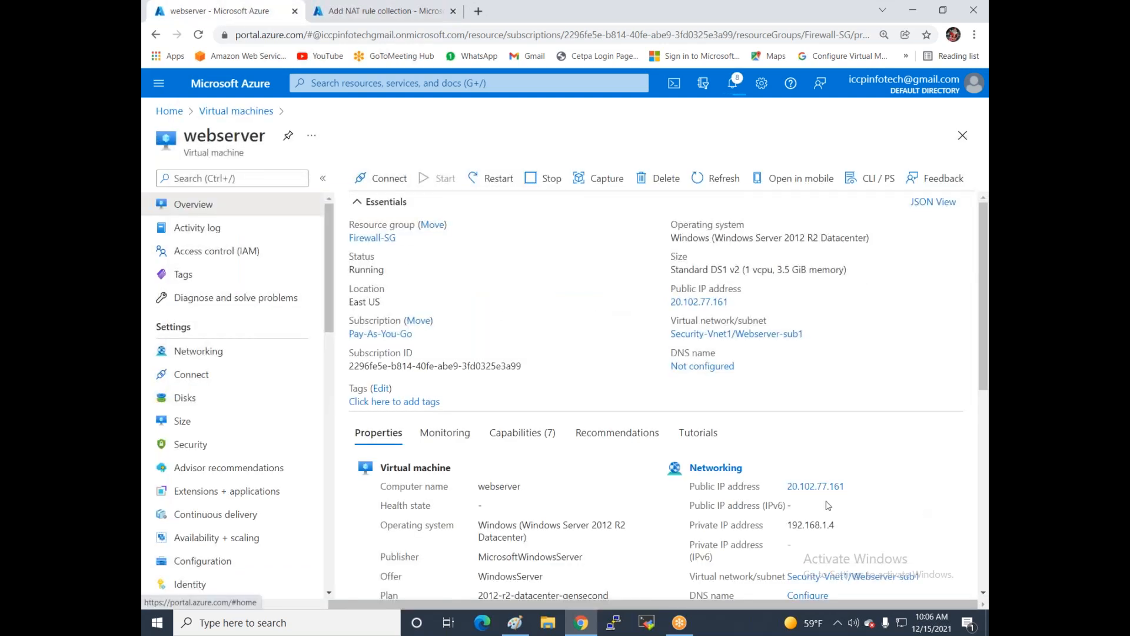
{"action": "left_click_drag", "start_coordinate": [830, 524], "coordinate": [790, 526]}
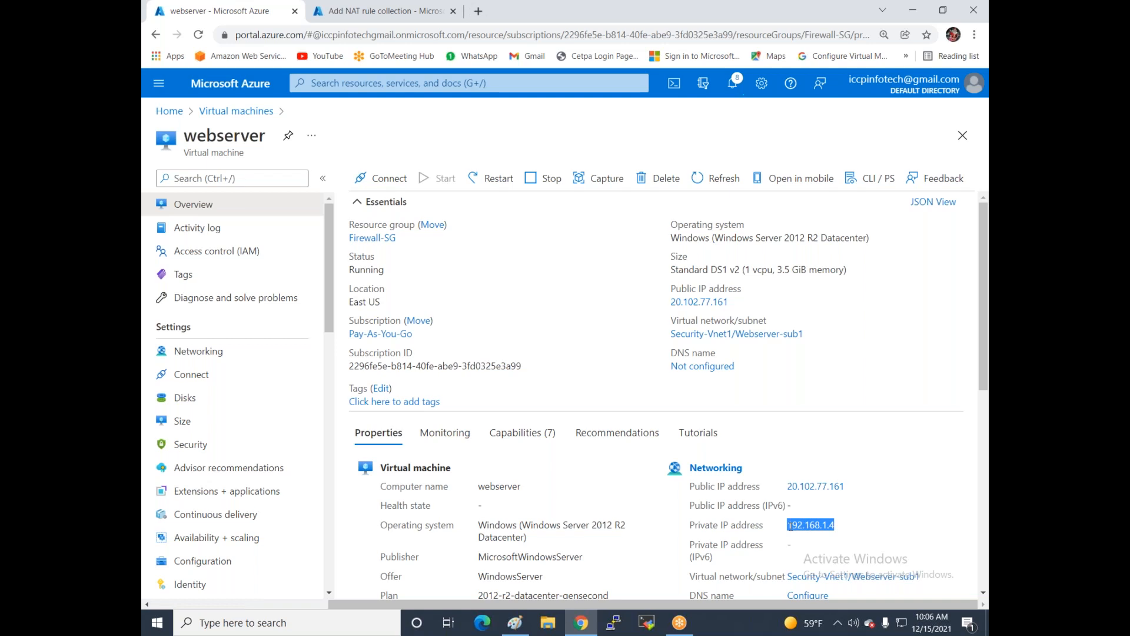
{"action": "left_click", "coordinate": [325, 7]}
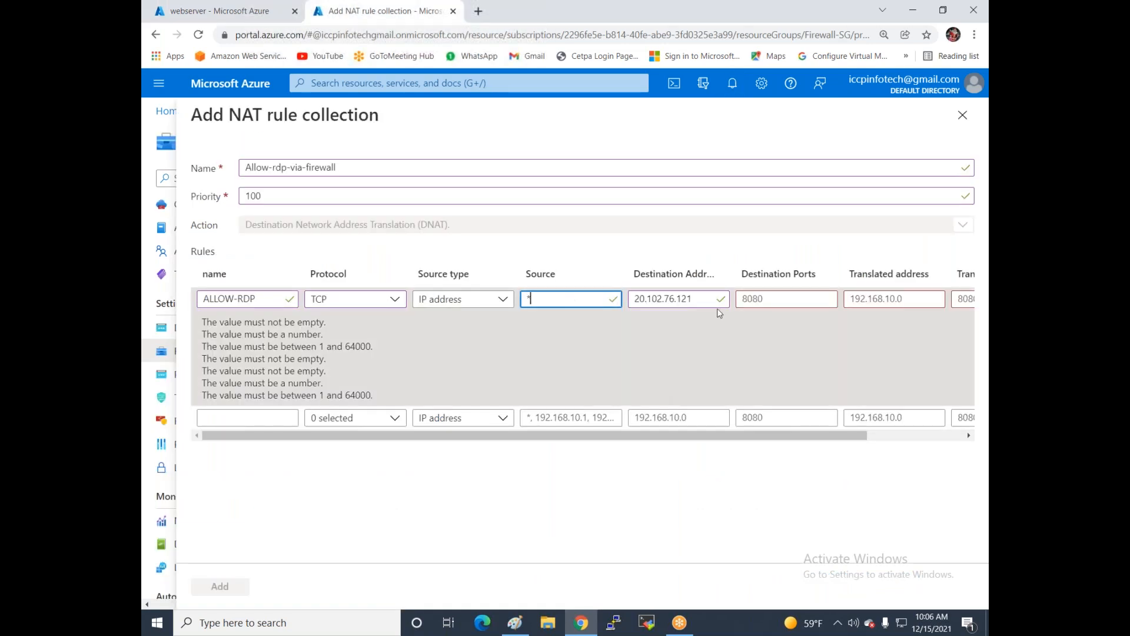
{"action": "left_click", "coordinate": [791, 300]}
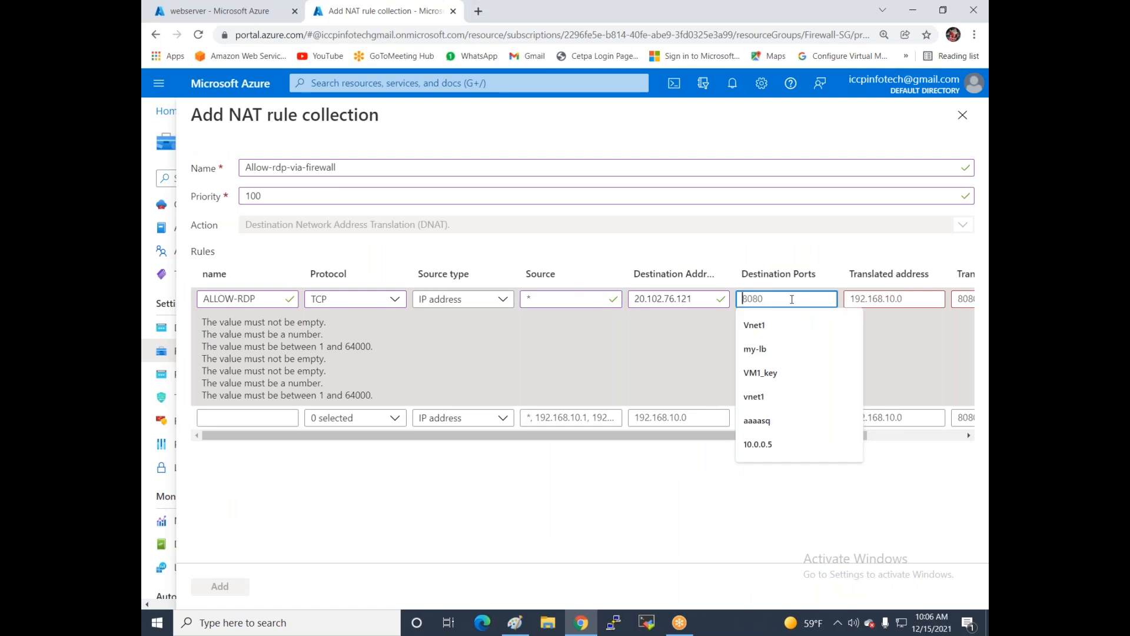
{"action": "type", "text": "3389"}
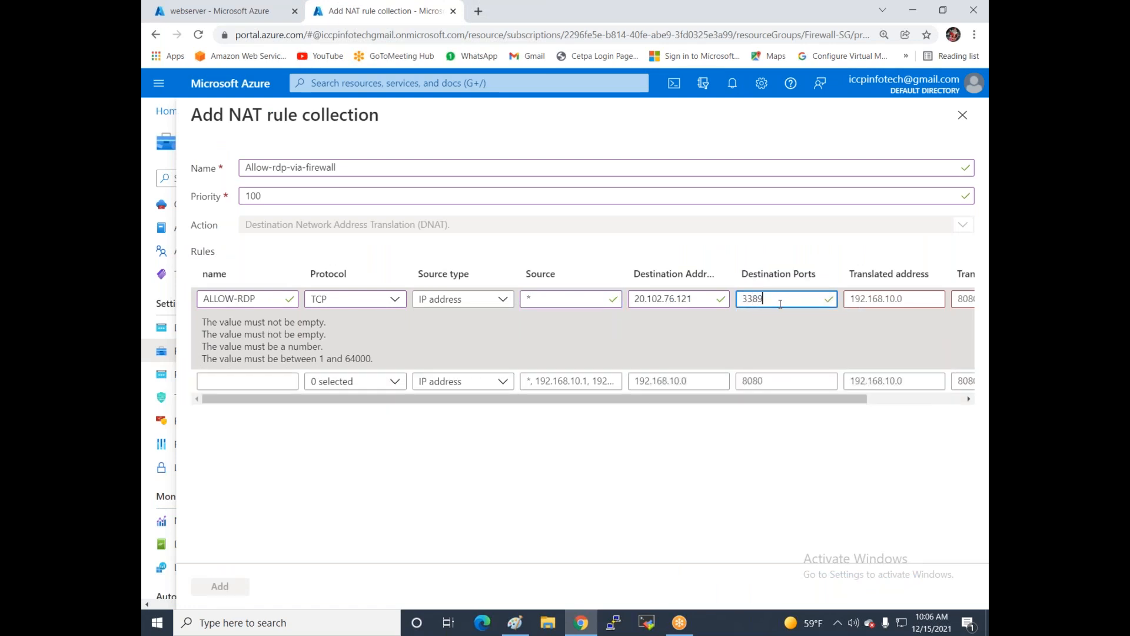
Copy the webserver's private IP address from its tab and set the ALLOW-RDP rule's translated address to 192.168.1.4.
{"action": "left_click", "coordinate": [880, 300]}
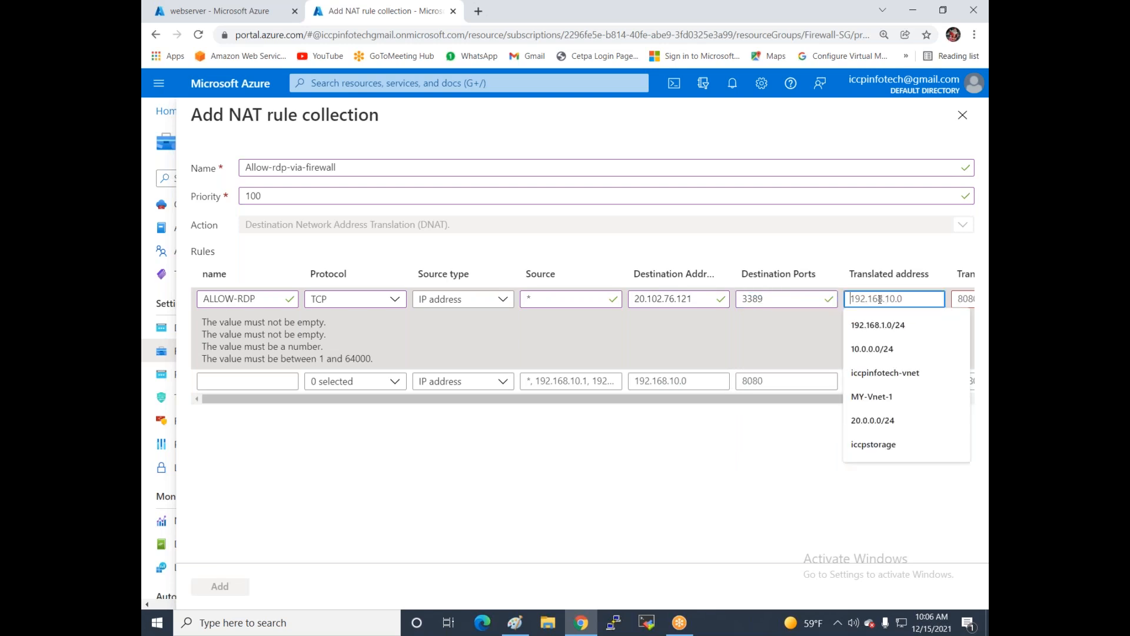
{"action": "left_click", "coordinate": [219, 11]}
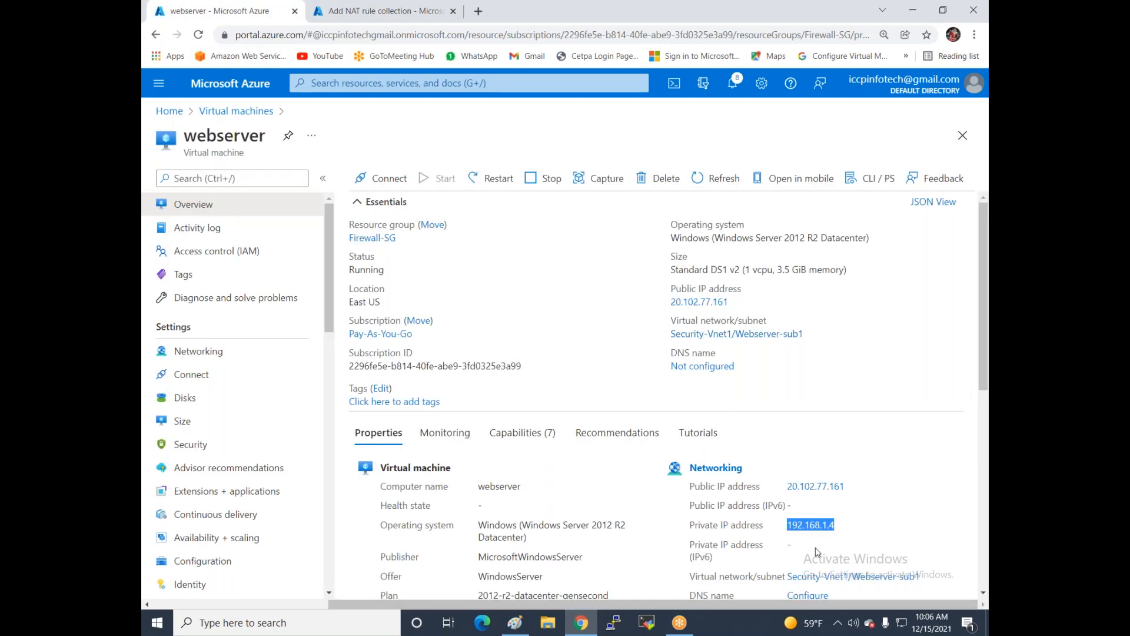
{"action": "right_click", "coordinate": [801, 524]}
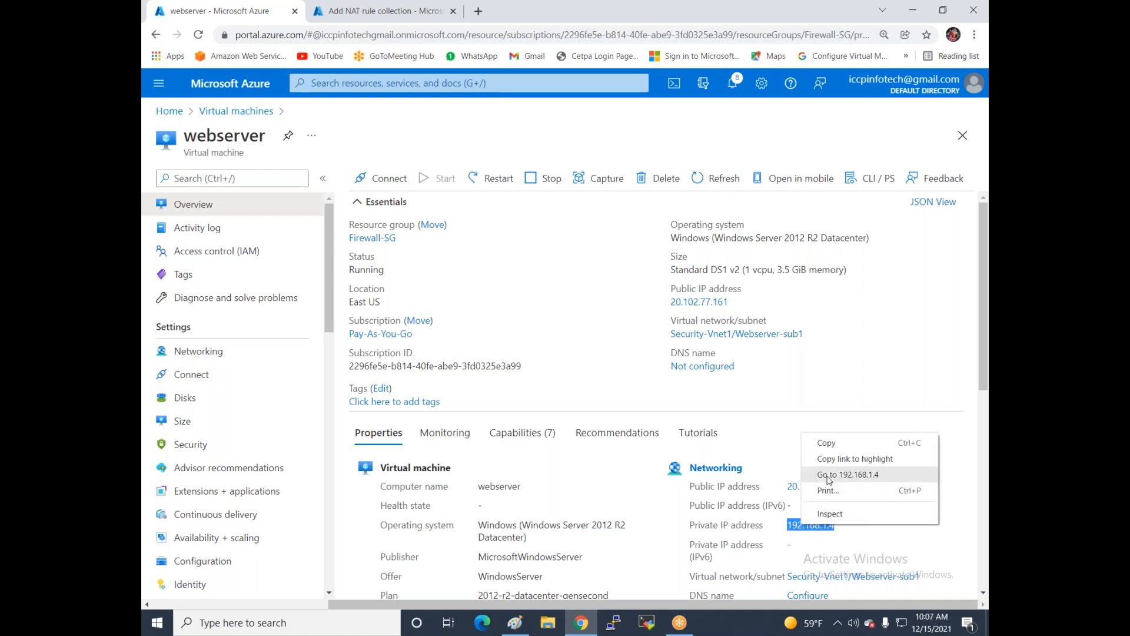
{"action": "left_click", "coordinate": [823, 443]}
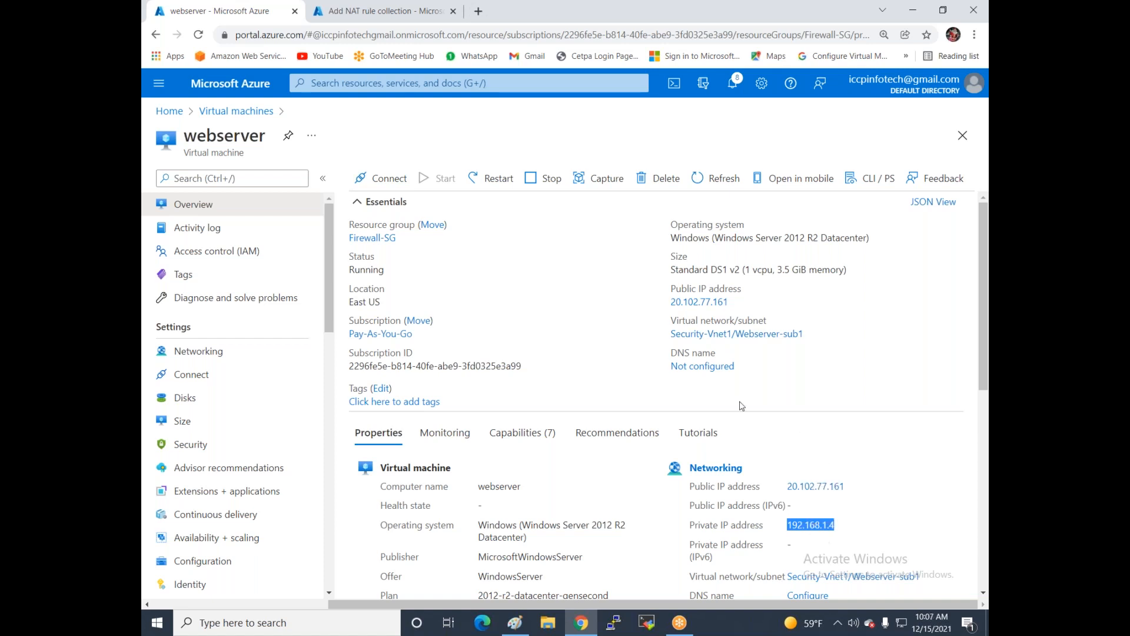
{"action": "left_click", "coordinate": [345, 16]}
{"action": "key", "text": "BackSpace"}
{"action": "key", "text": "BackSpace"}
{"action": "key", "text": "BackSpace"}
{"action": "type", "text": ".4"}
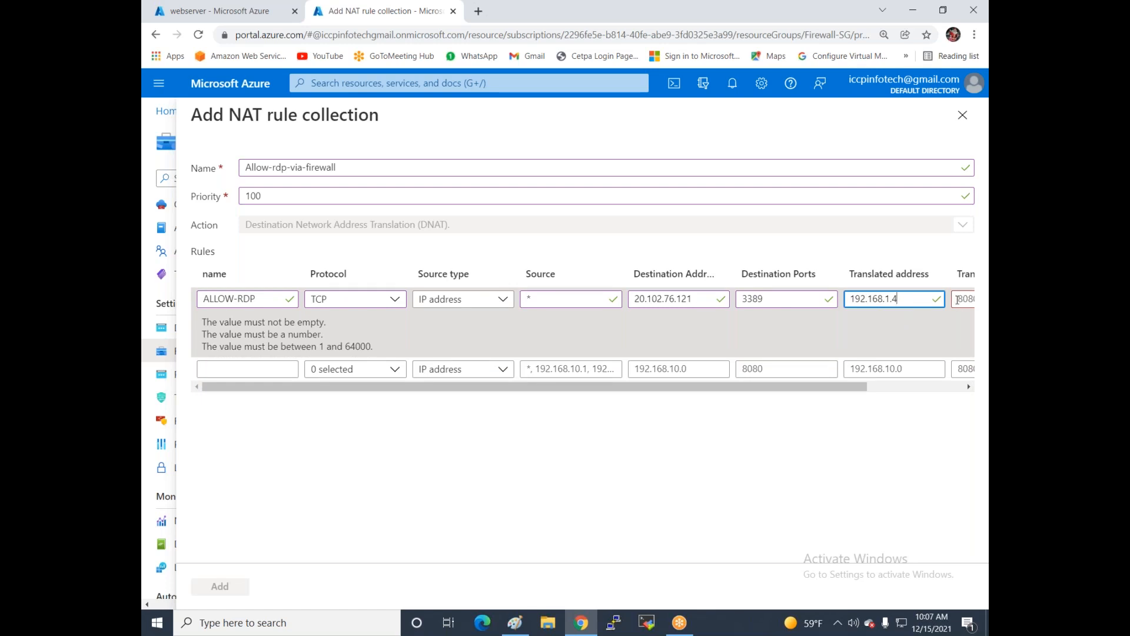
Set the ALLOW-RDP rule's translated port to 3389 and add the NAT rule collection to iccpfirewall.
{"action": "left_click", "coordinate": [968, 298]}
{"action": "type", "text": "3389"}
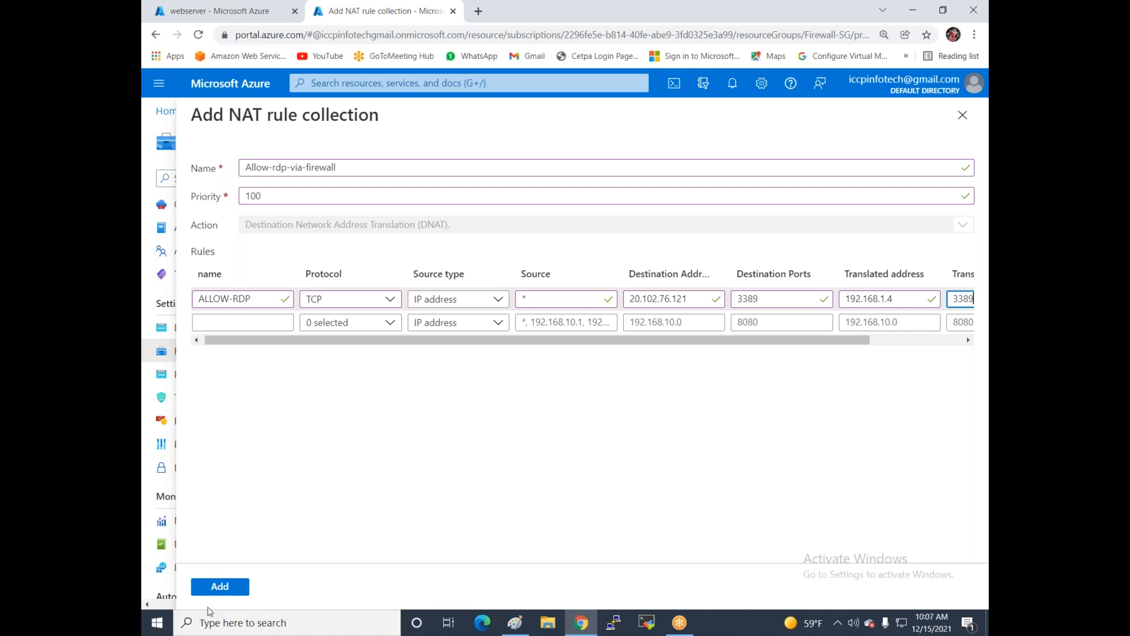
{"action": "left_click", "coordinate": [213, 586]}
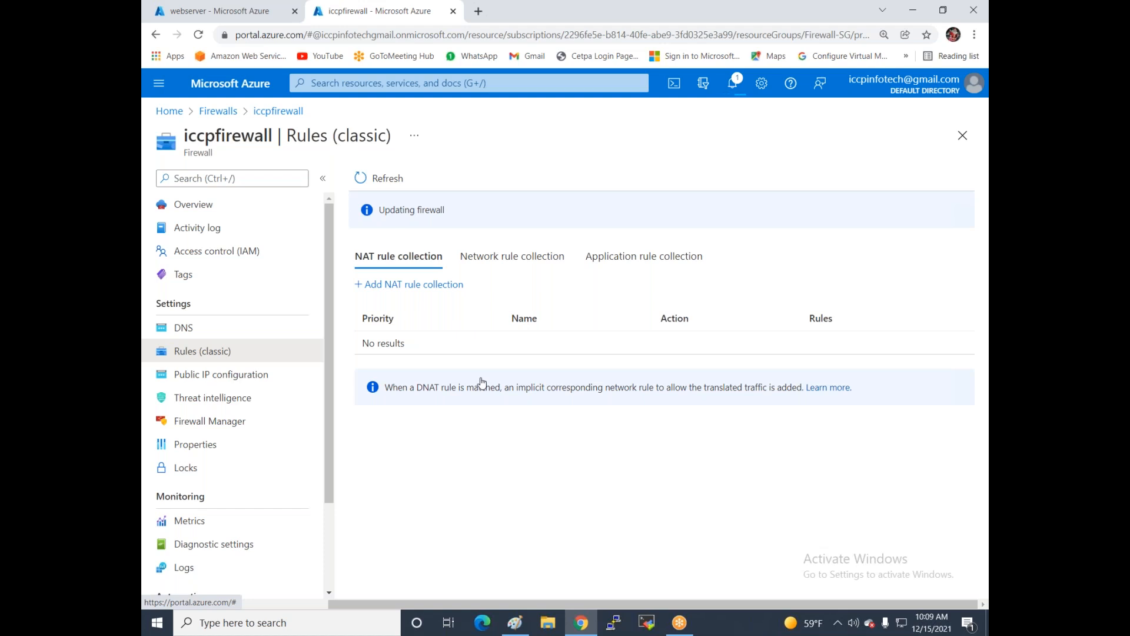
Launch Remote Desktop Connection, minimize it, and copy the firewall-pip address 20.102.76.121 from iccpfirewall's public IP configuration.
{"action": "left_click", "coordinate": [277, 623]}
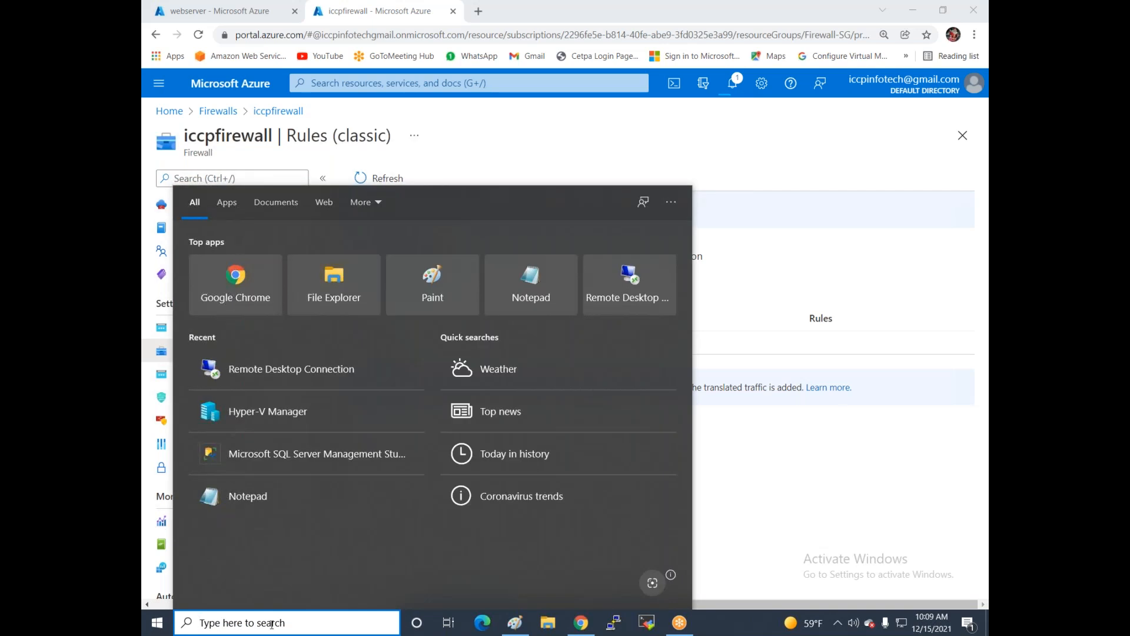
{"action": "left_click", "coordinate": [269, 373]}
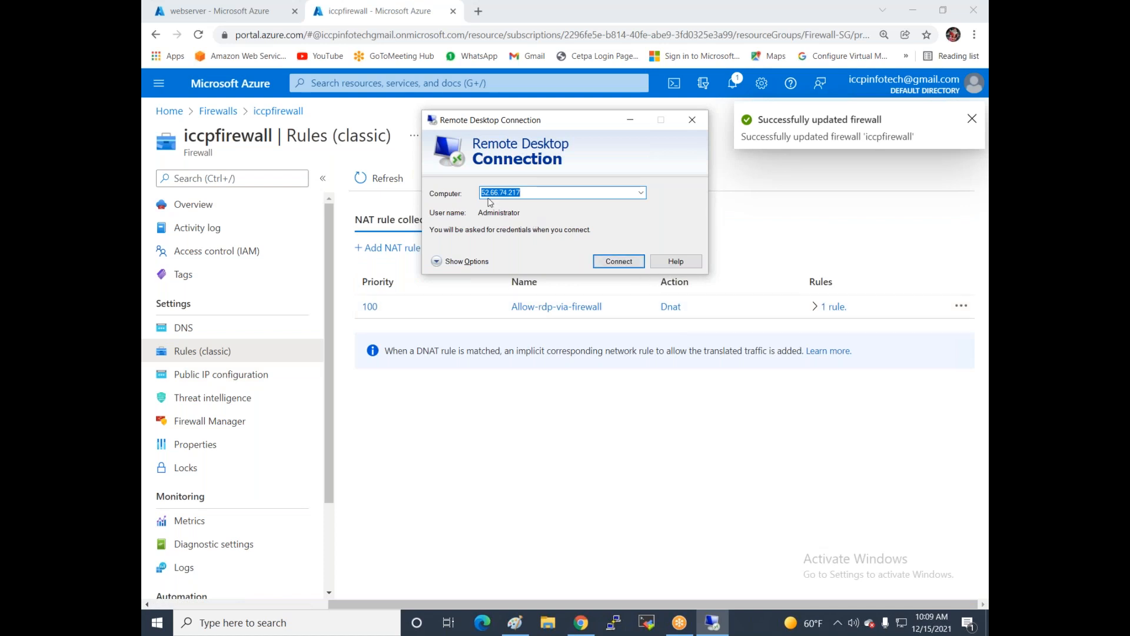
{"action": "left_click", "coordinate": [630, 120]}
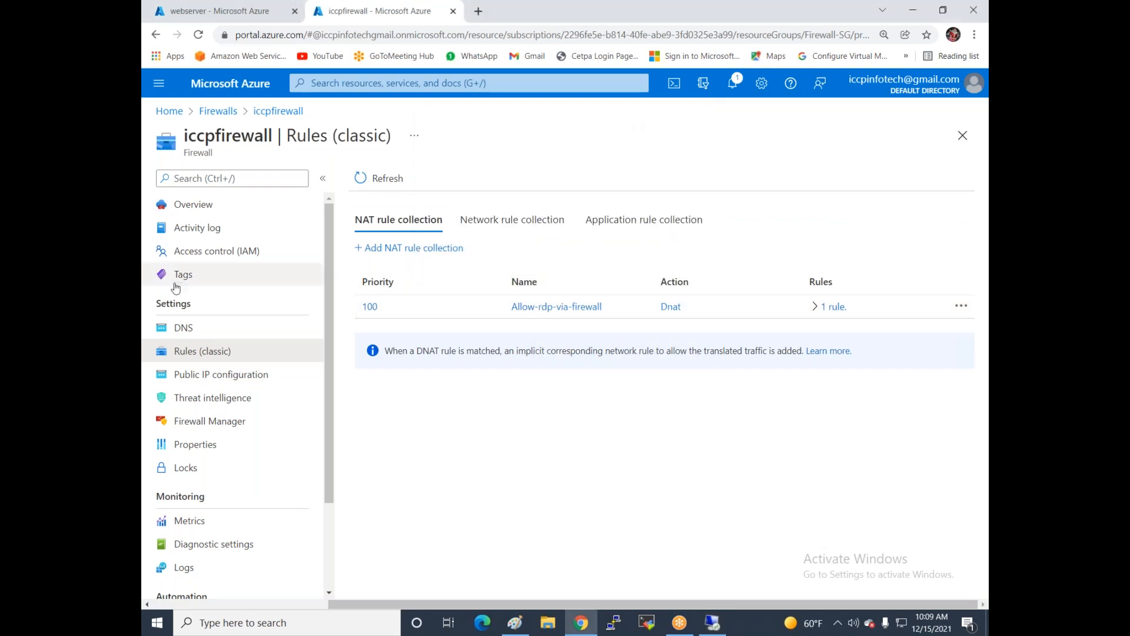
{"action": "left_click", "coordinate": [199, 375]}
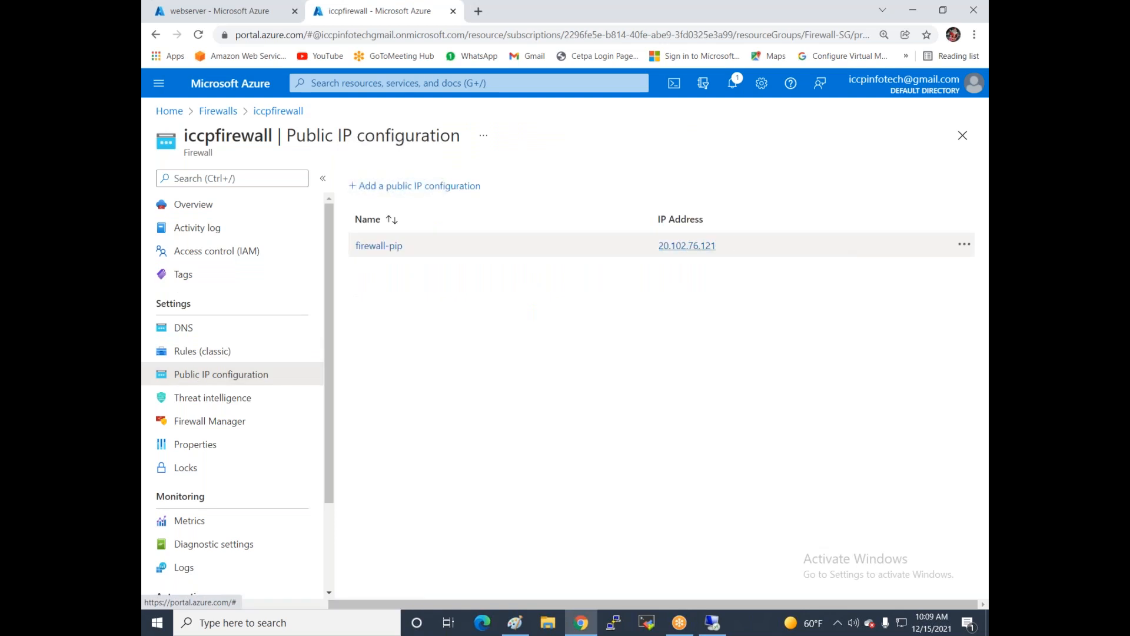
{"action": "left_click_drag", "start_coordinate": [657, 247], "coordinate": [715, 246]}
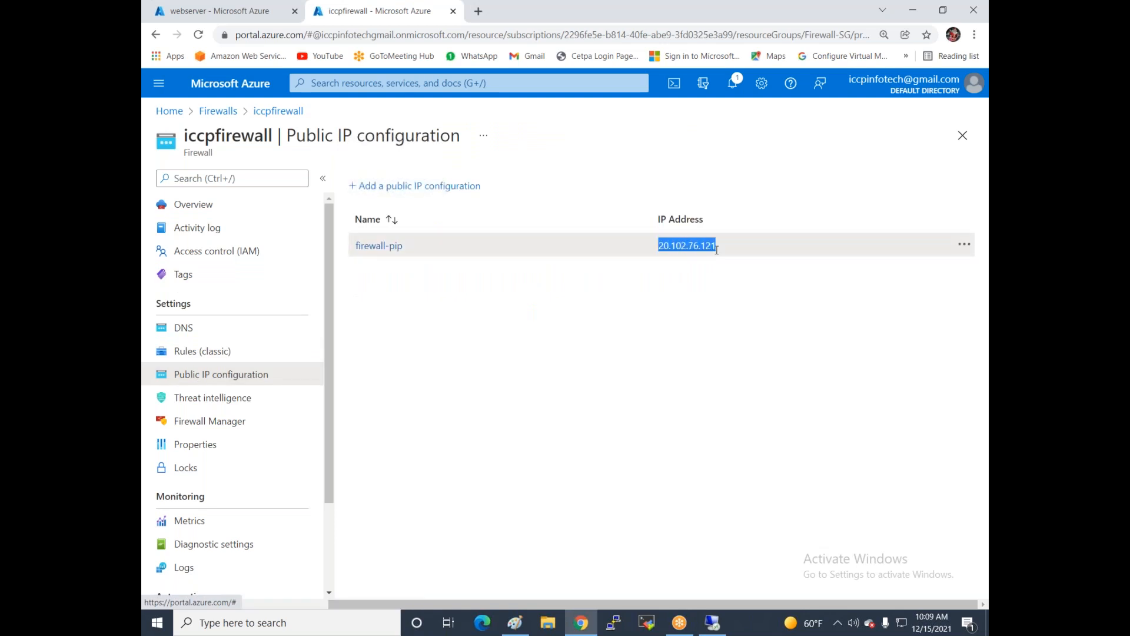
{"action": "right_click", "coordinate": [706, 247]}
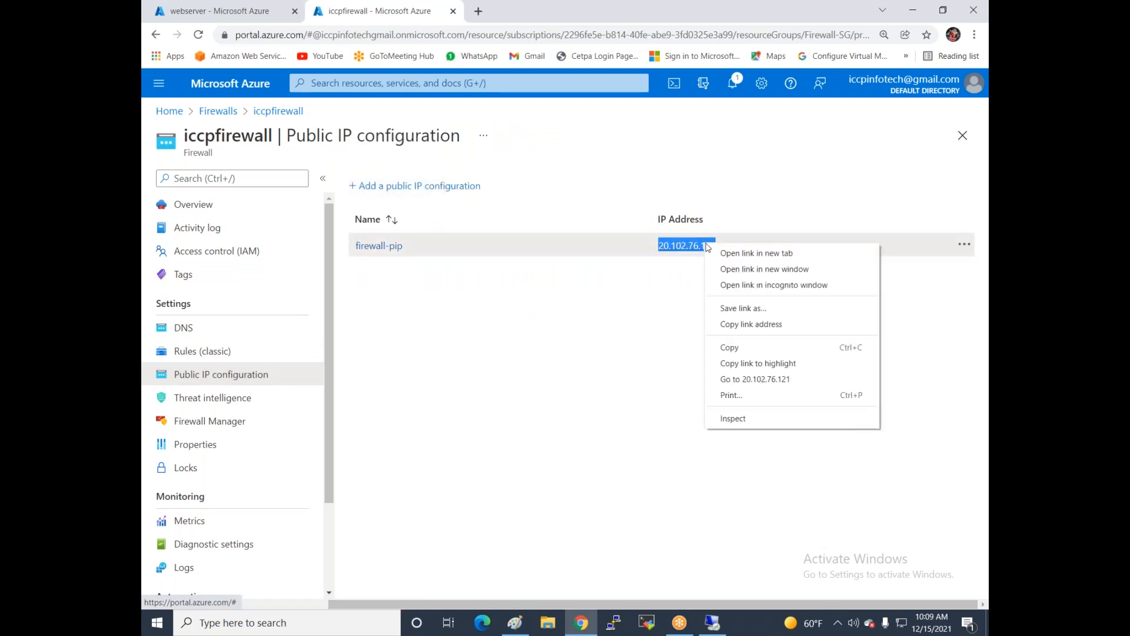
{"action": "left_click", "coordinate": [731, 349]}
Switch to Remote Desktop Connection and start a connection to the copied address 20.102.76.121.
{"action": "left_click", "coordinate": [712, 622]}
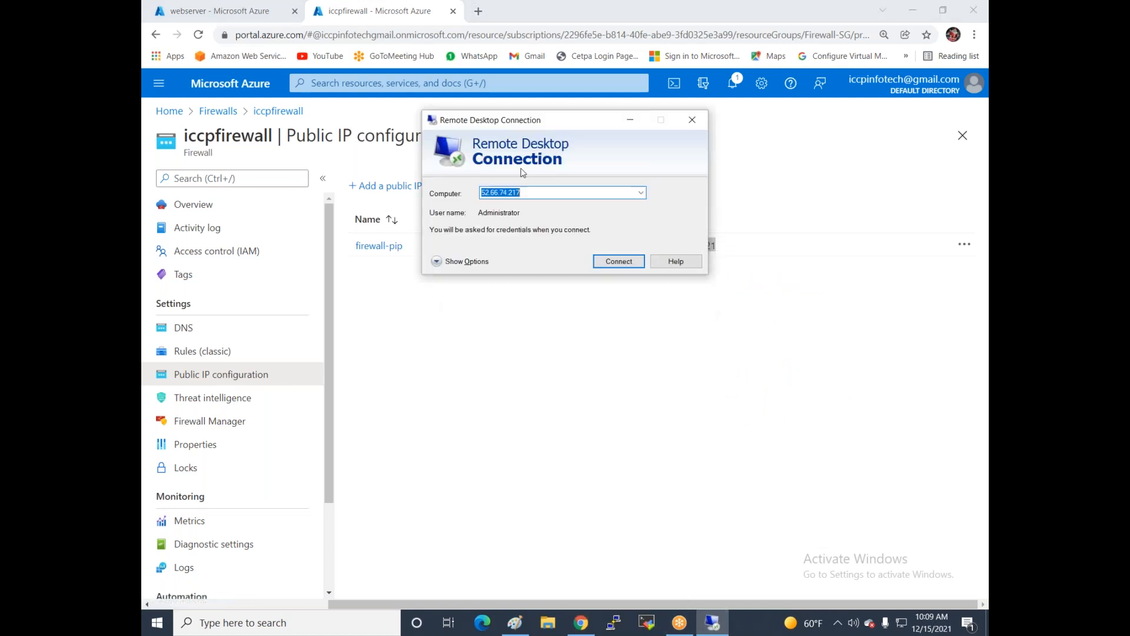
{"action": "key", "text": "ctrl+v"}
{"action": "left_click", "coordinate": [611, 268]}
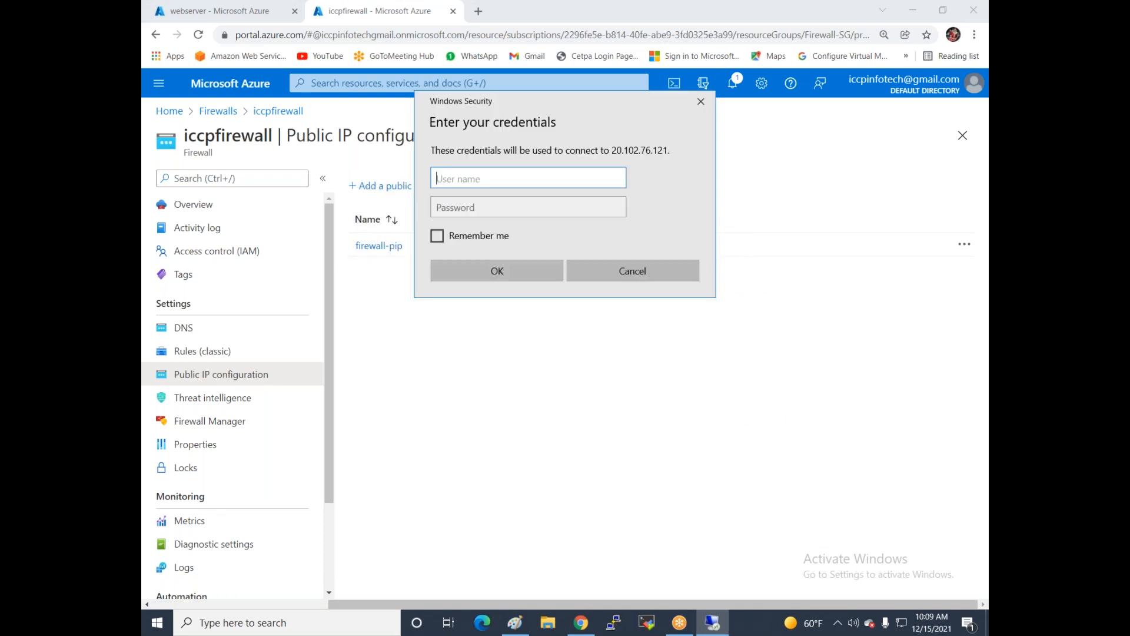
Sign in to the remote computer with user name iccp and the account password, and accept the untrusted certificate.
{"action": "type", "text": "iccp"}
{"action": "key", "text": "Tab"}
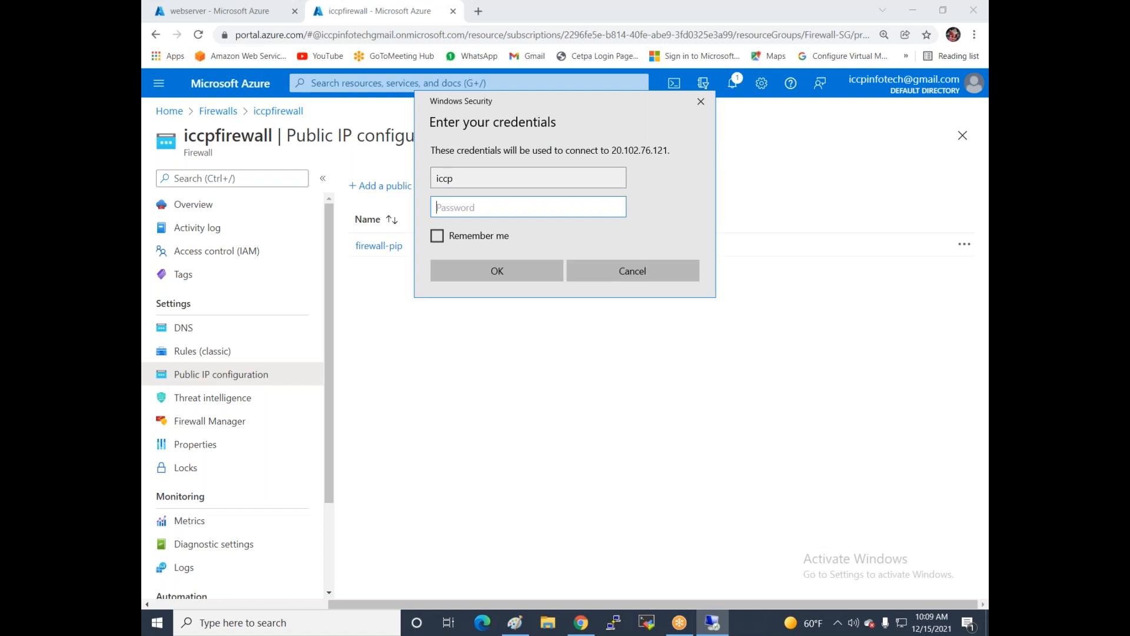
{"action": "type", "text": "••••••••••••"}
{"action": "left_click", "coordinate": [484, 268]}
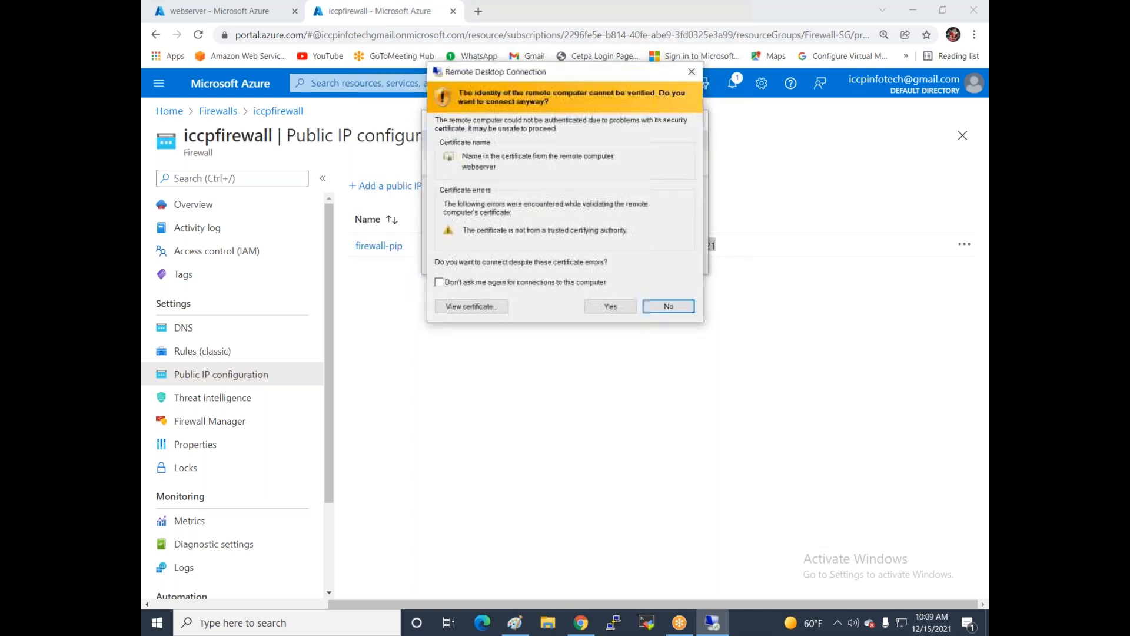
{"action": "left_click", "coordinate": [610, 306]}
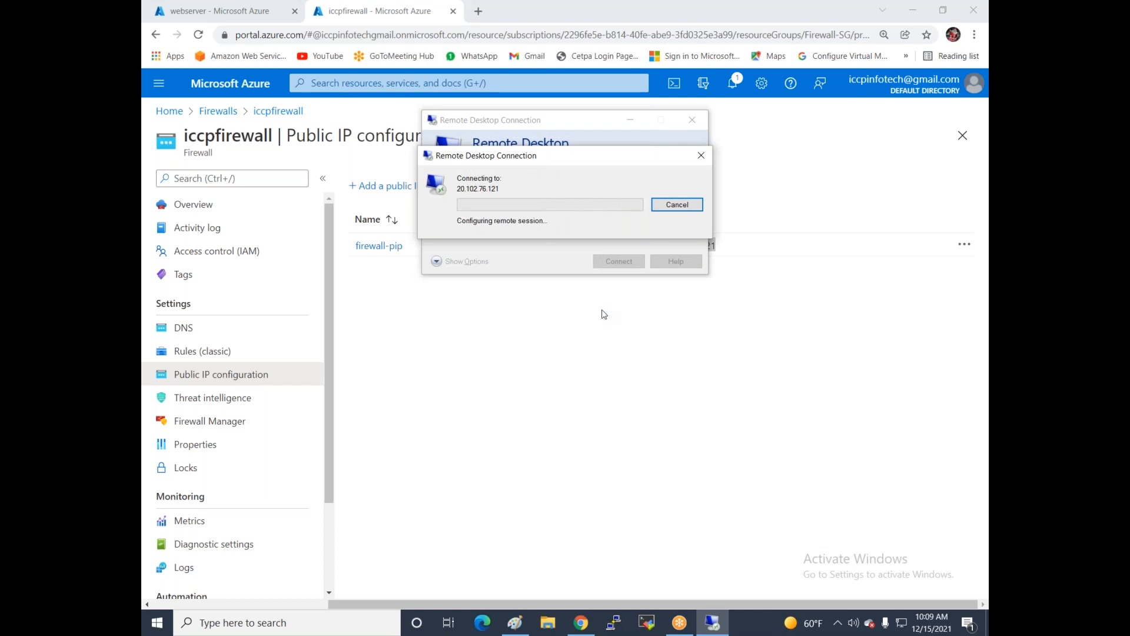
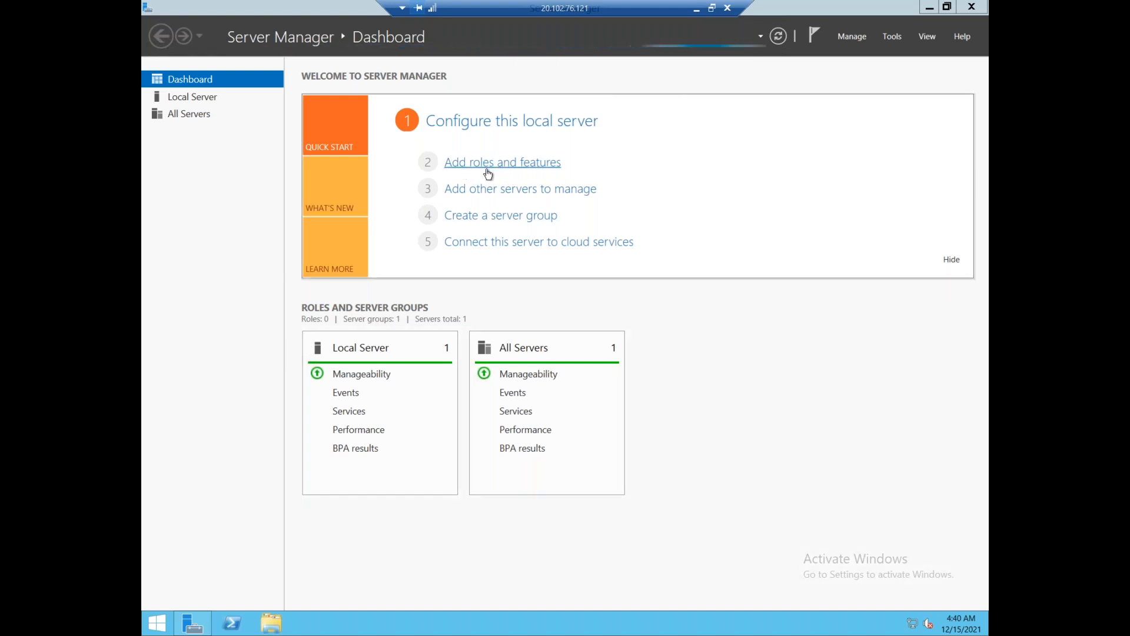
Start adding roles and features to webserver and select the Web Server (IIS) role with its management tools.
{"action": "left_click", "coordinate": [519, 169]}
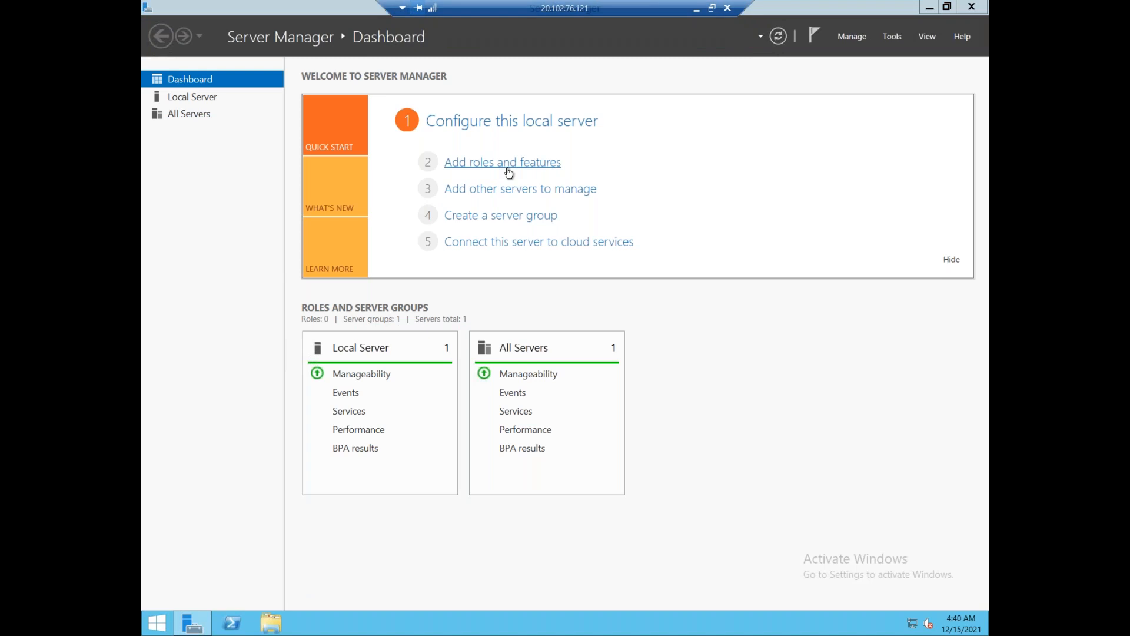
{"action": "left_click", "coordinate": [509, 171]}
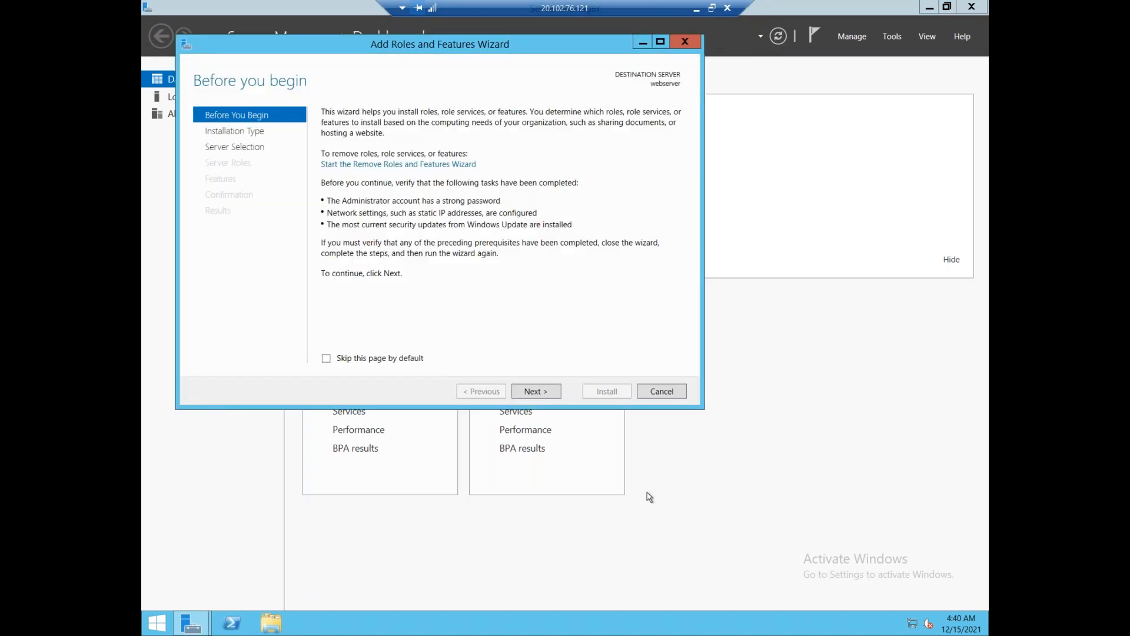
{"action": "left_click", "coordinate": [533, 392]}
{"action": "left_click", "coordinate": [532, 392]}
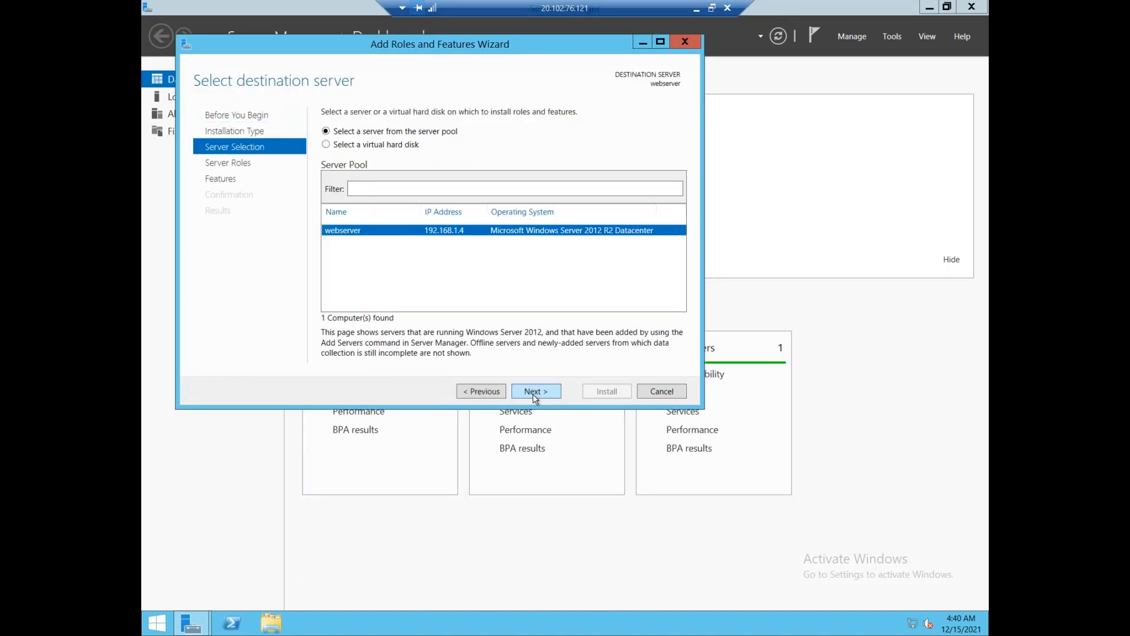
{"action": "left_click", "coordinate": [532, 392]}
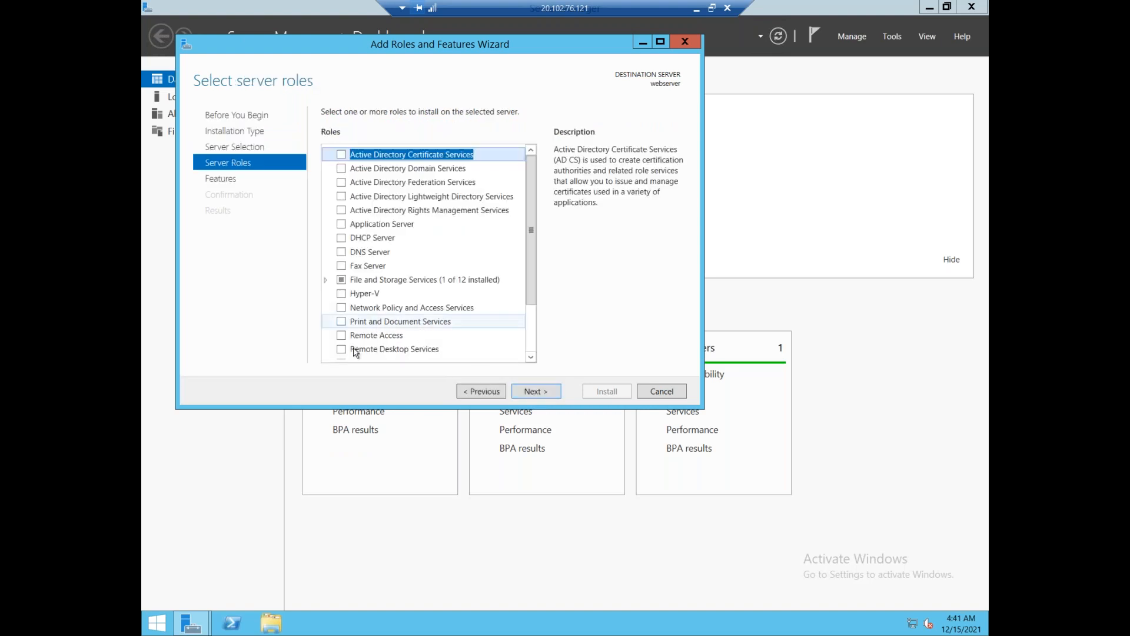
{"action": "scroll", "coordinate": [367, 338], "scroll_direction": "down", "scroll_amount": 2}
{"action": "left_click", "coordinate": [342, 314]}
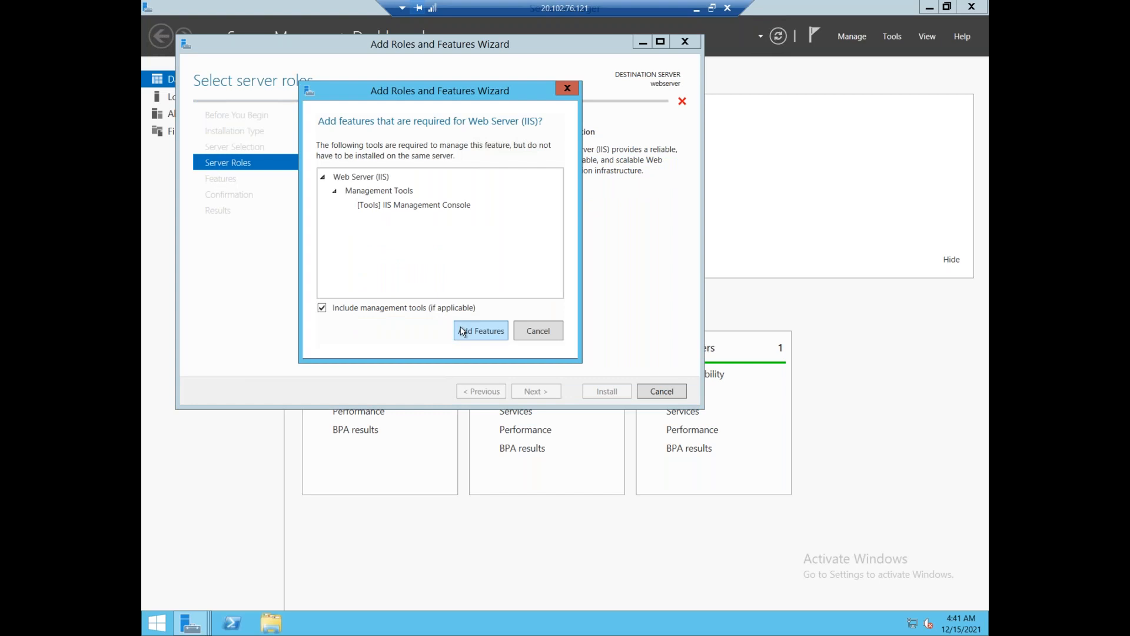
{"action": "left_click", "coordinate": [462, 331]}
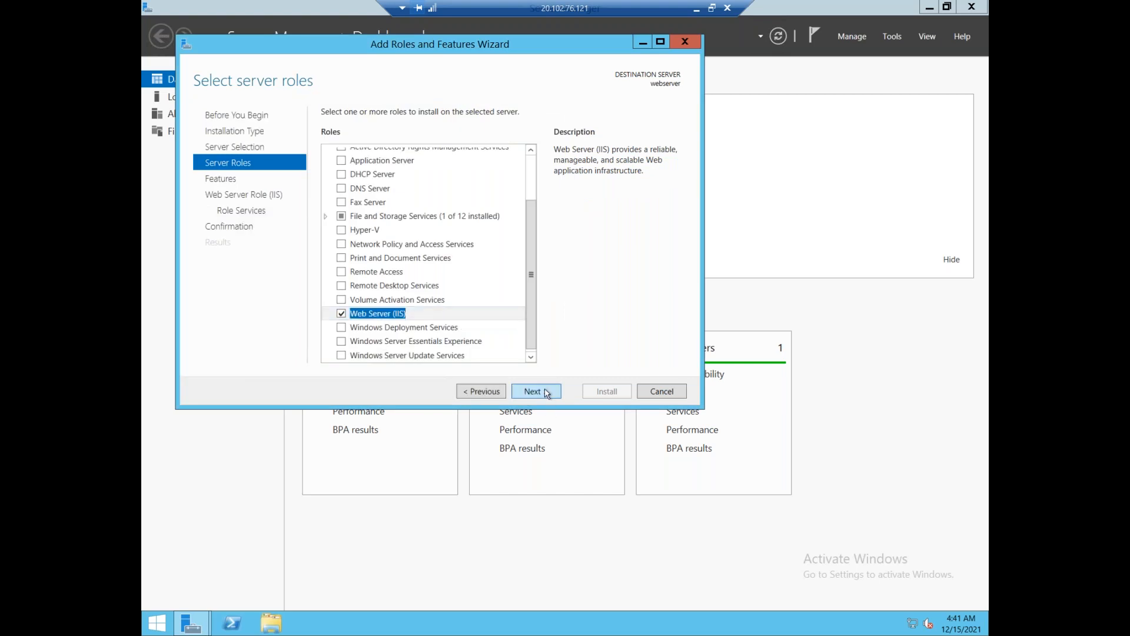
Accept the default features and role services, start installing Web Server (IIS), and minimize the wizard.
{"action": "left_click", "coordinate": [535, 391]}
{"action": "left_click", "coordinate": [534, 391]}
{"action": "left_click", "coordinate": [535, 391]}
{"action": "left_click", "coordinate": [534, 392]}
{"action": "left_click", "coordinate": [609, 400]}
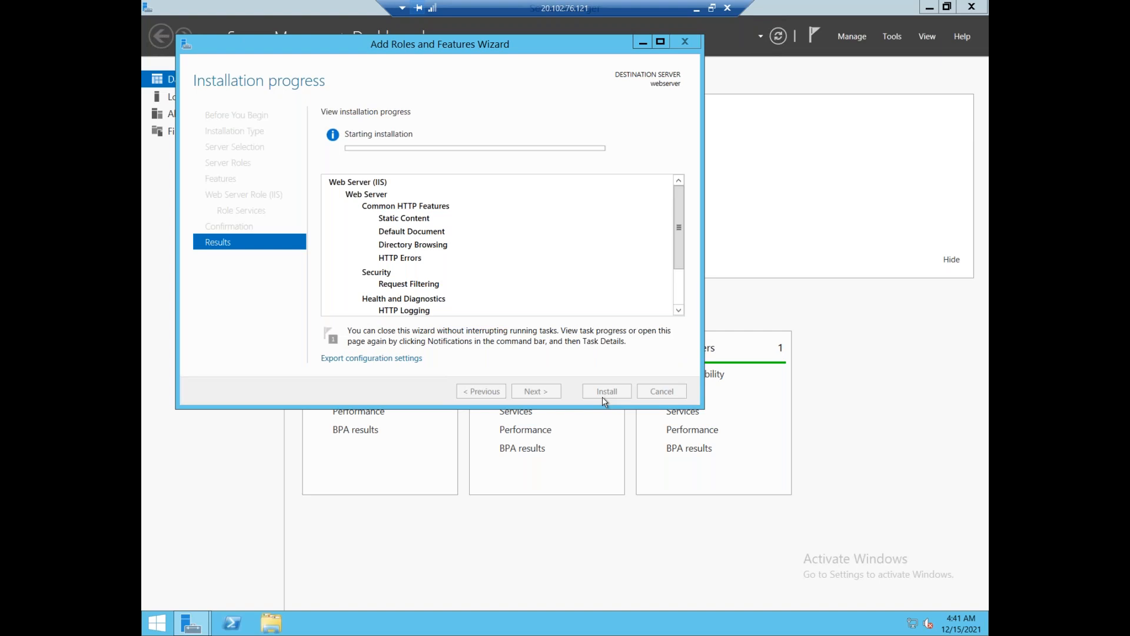
{"action": "left_click", "coordinate": [639, 44]}
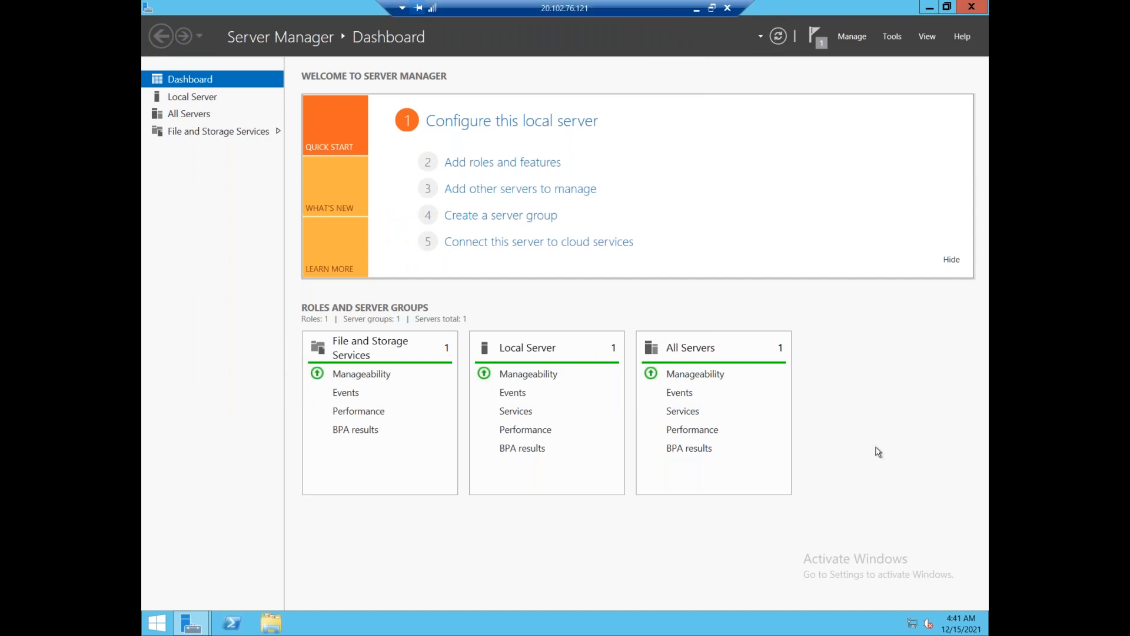
Minimize the remote session and copy all files and folders in the local D:\website\speed folder.
{"action": "left_click", "coordinate": [692, 11]}
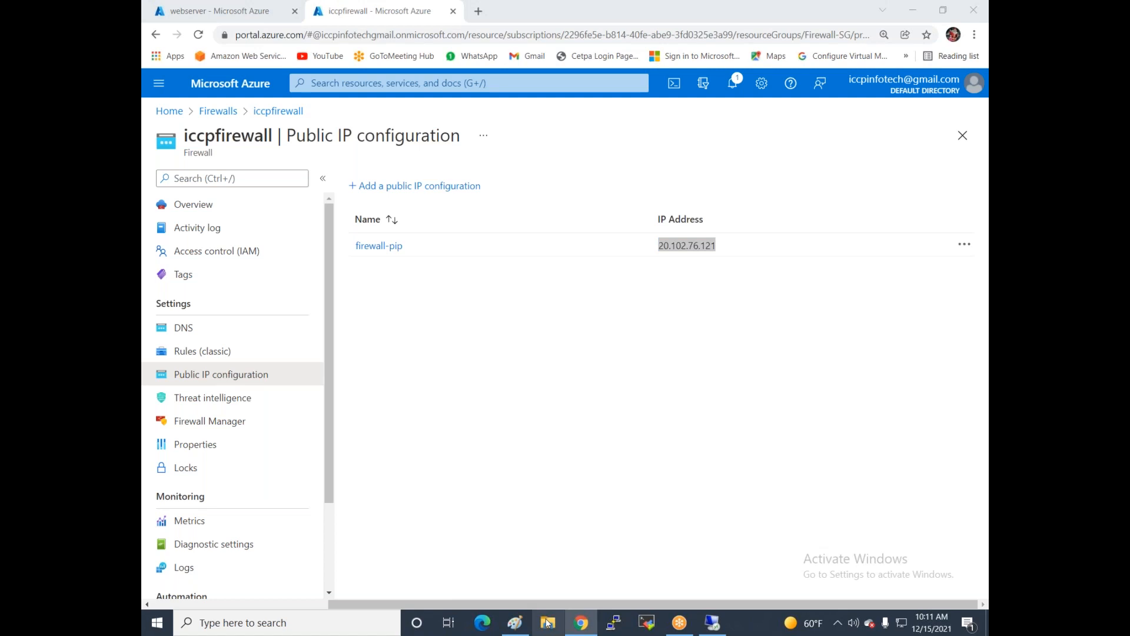
{"action": "left_click", "coordinate": [546, 623]}
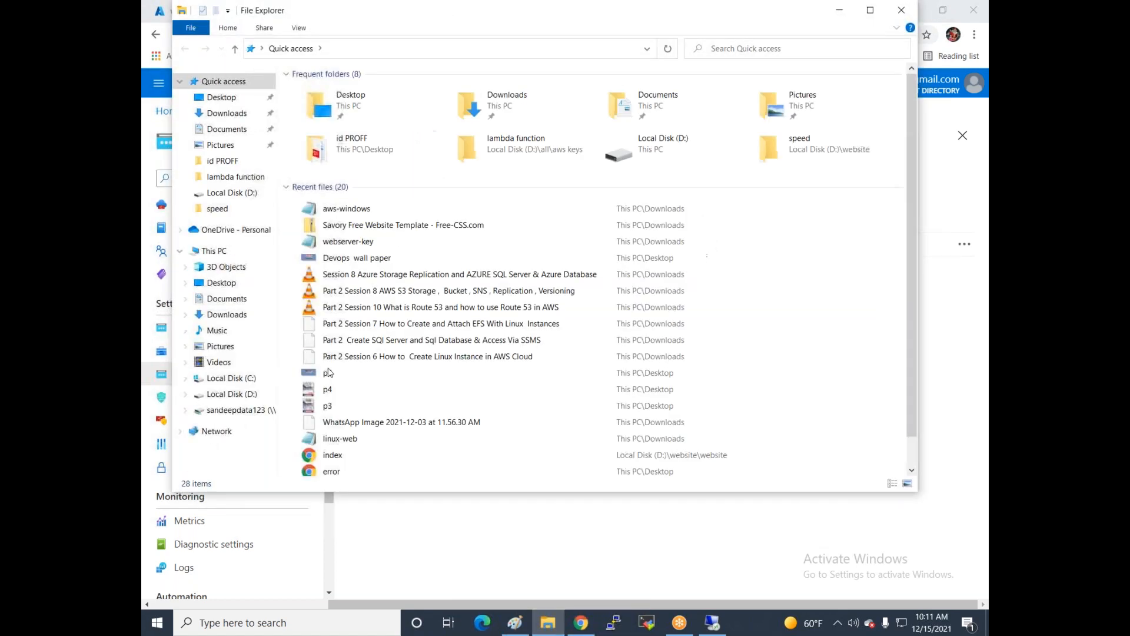
{"action": "left_click", "coordinate": [237, 393]}
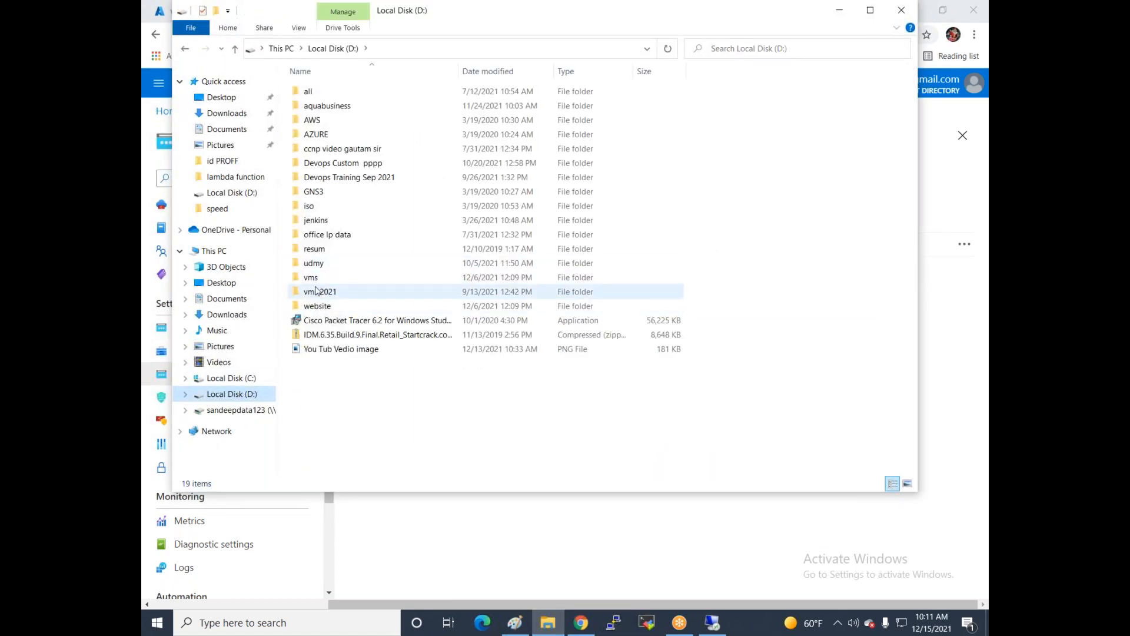
{"action": "double_click", "coordinate": [318, 305]}
{"action": "double_click", "coordinate": [311, 93]}
{"action": "left_click_drag", "start_coordinate": [325, 307], "coordinate": [393, 95]}
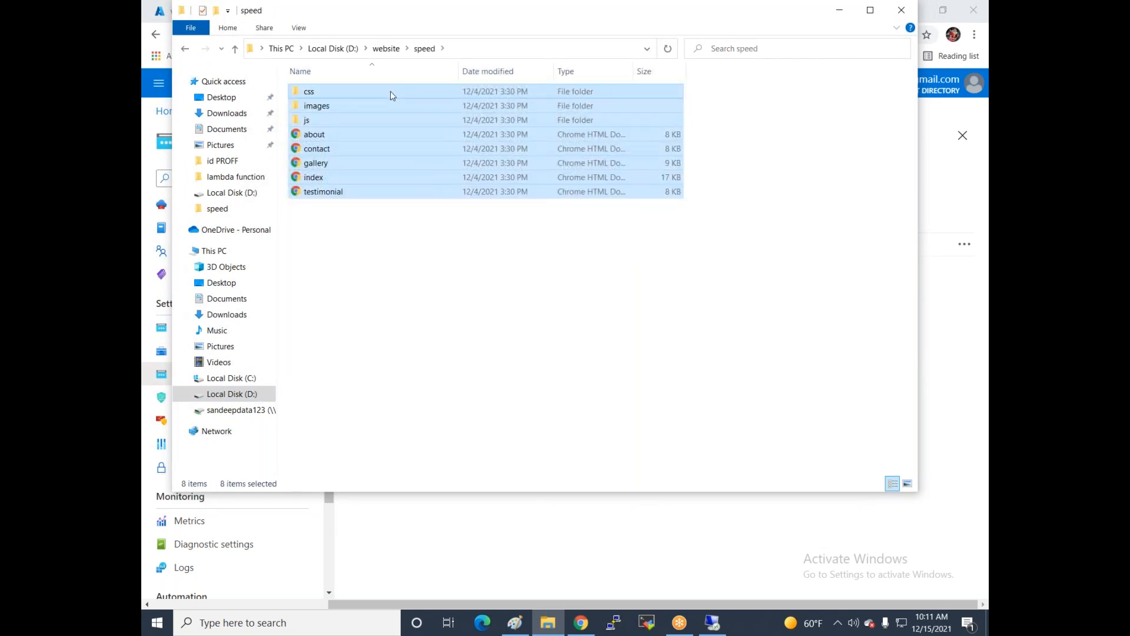
{"action": "right_click", "coordinate": [392, 95]}
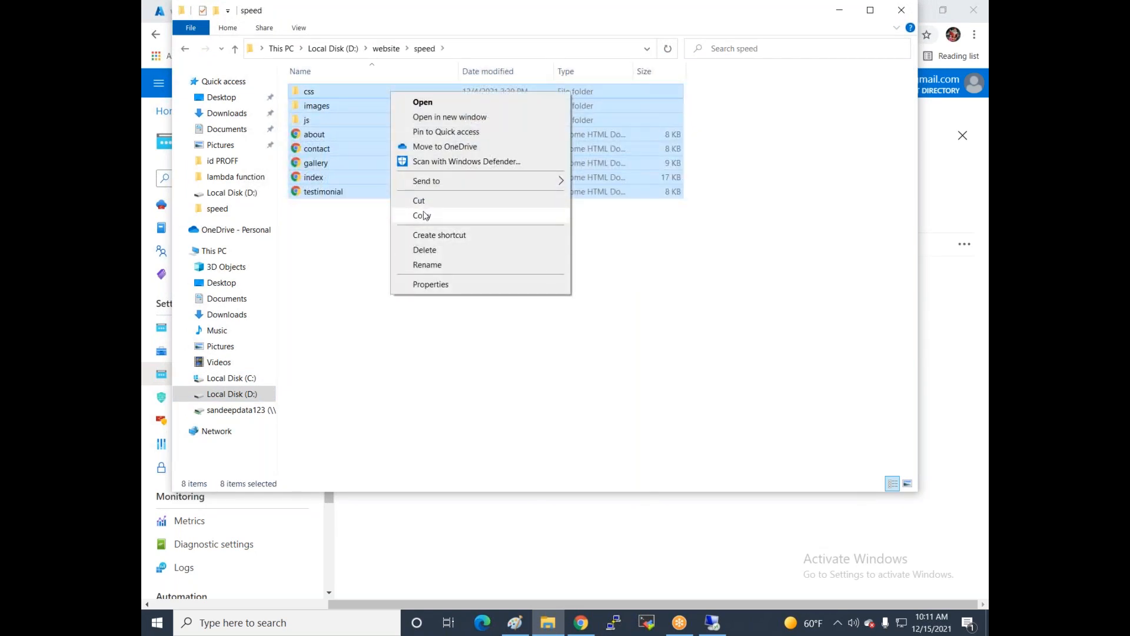
{"action": "left_click", "coordinate": [425, 219]}
Return to the remote session and open the Windows (C:) drive in File Explorer.
{"action": "left_click", "coordinate": [712, 622]}
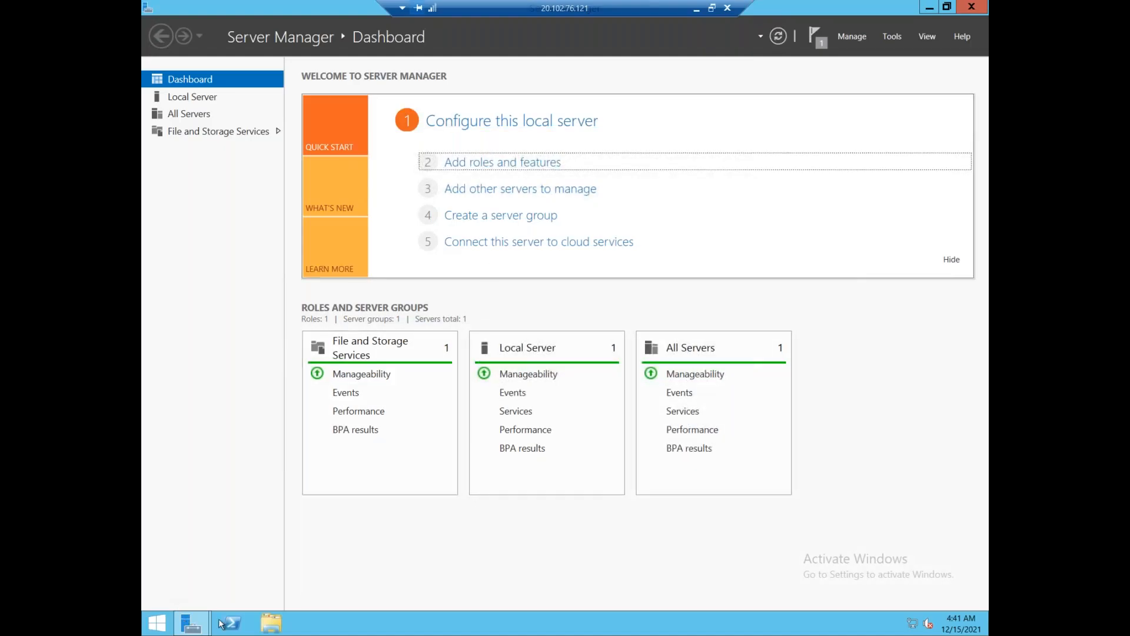
{"action": "left_click", "coordinate": [270, 625]}
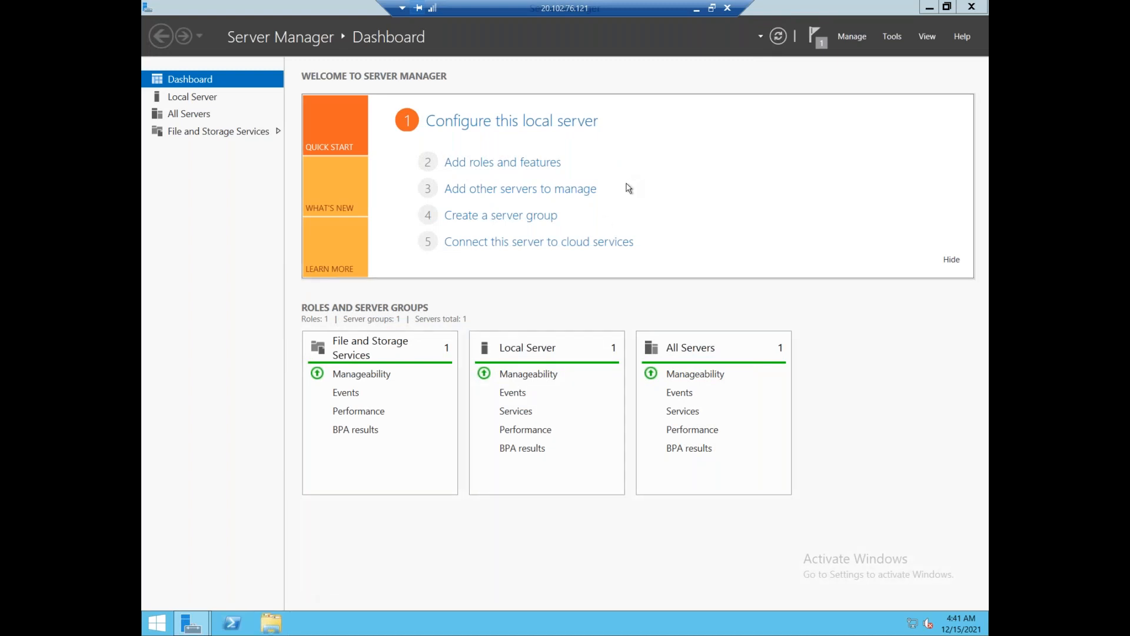
{"action": "left_click", "coordinate": [493, 346]}
{"action": "double_click", "coordinate": [494, 345]}
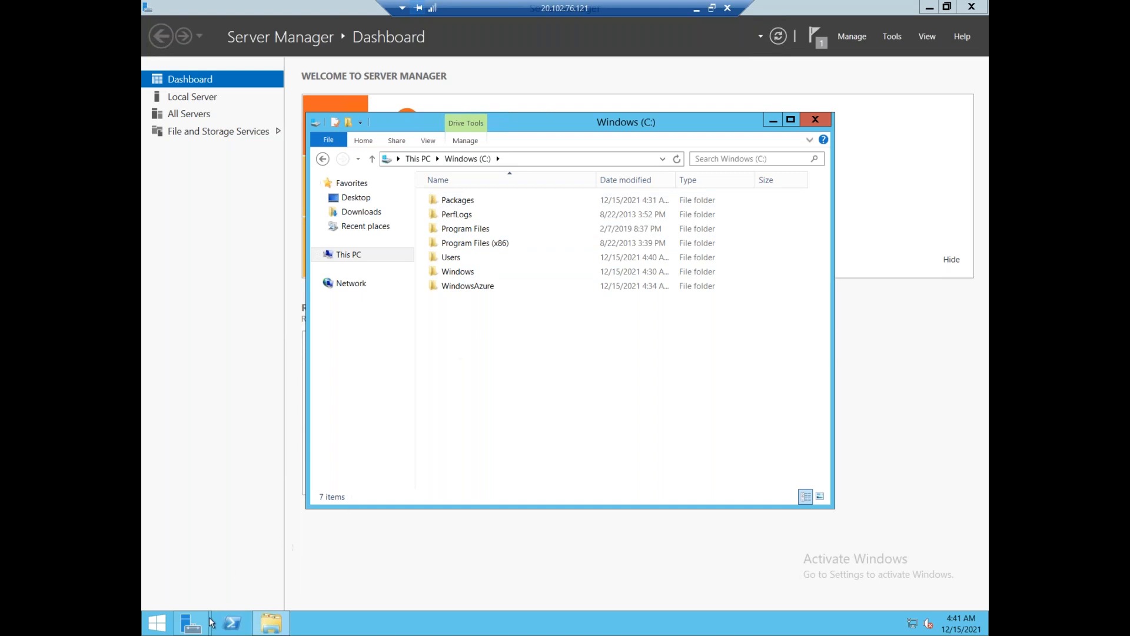
Check the progress of the Web Server (IIS) installation and minimize the wizard again.
{"action": "mouse_move", "coordinate": [219, 618]}
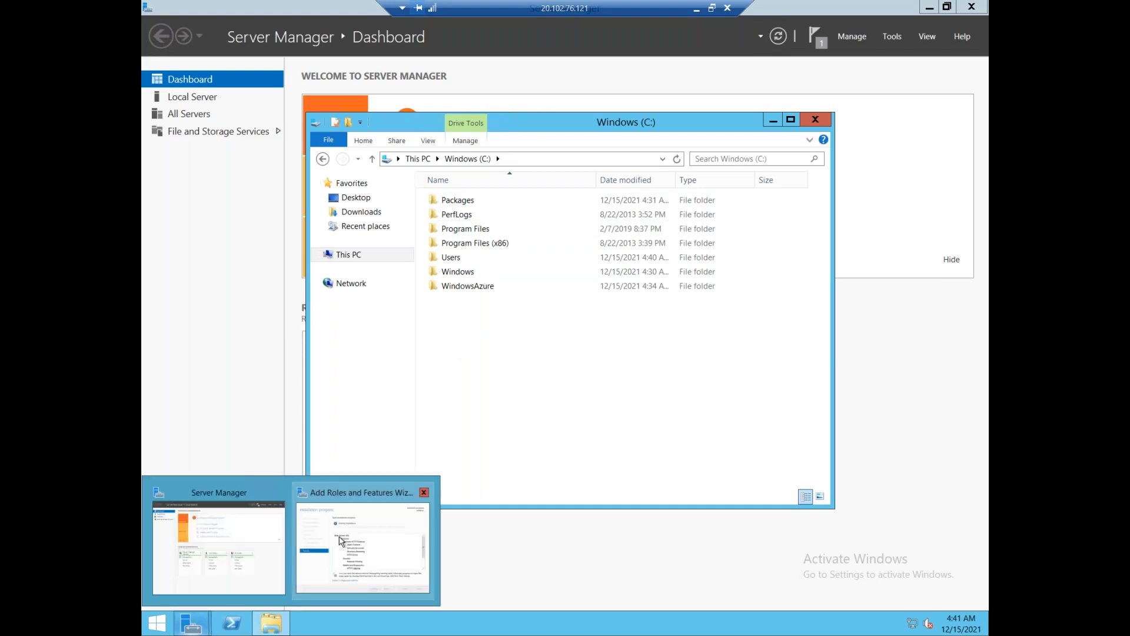
{"action": "left_click", "coordinate": [340, 540]}
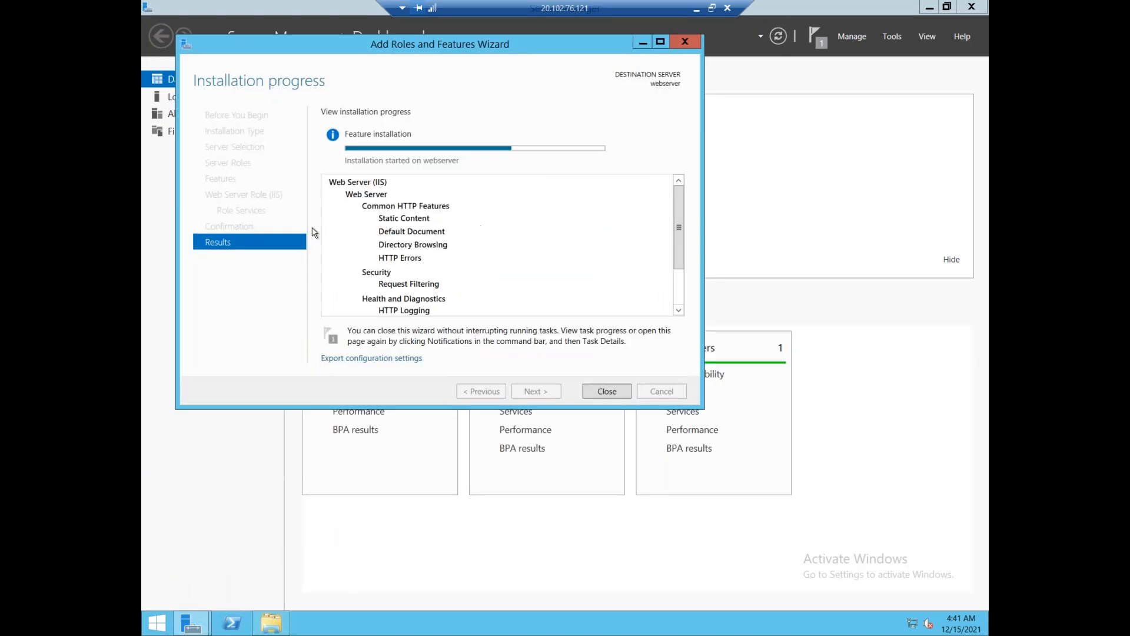
{"action": "left_click", "coordinate": [642, 42]}
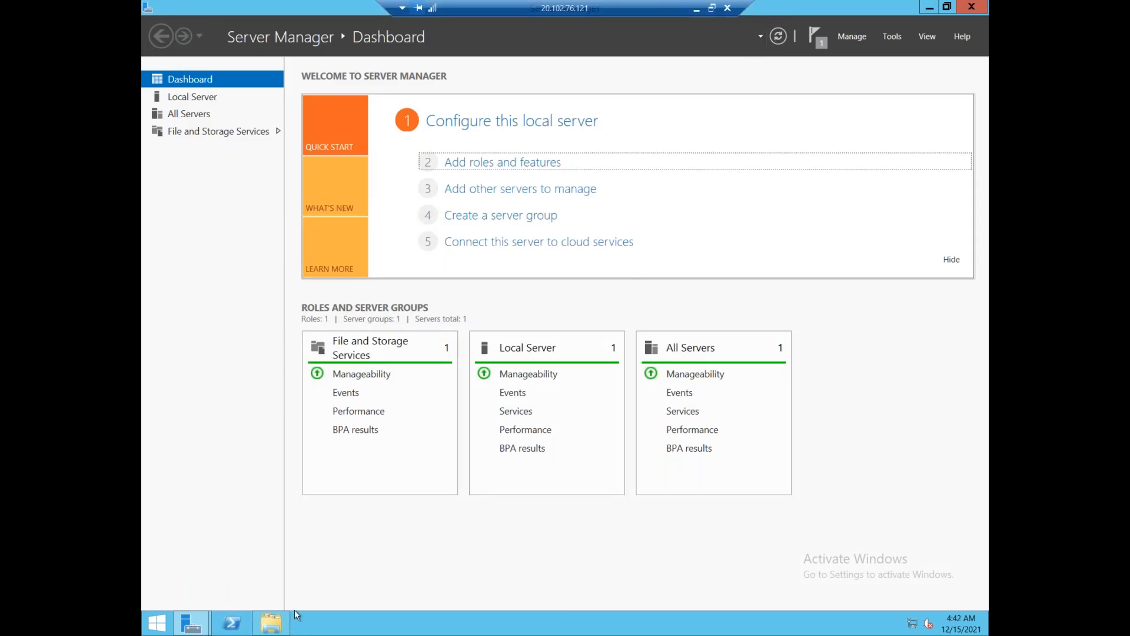
Bring the server's File Explorer window back and open the C:\inetpub\wwwroot folder.
{"action": "left_click", "coordinate": [271, 623]}
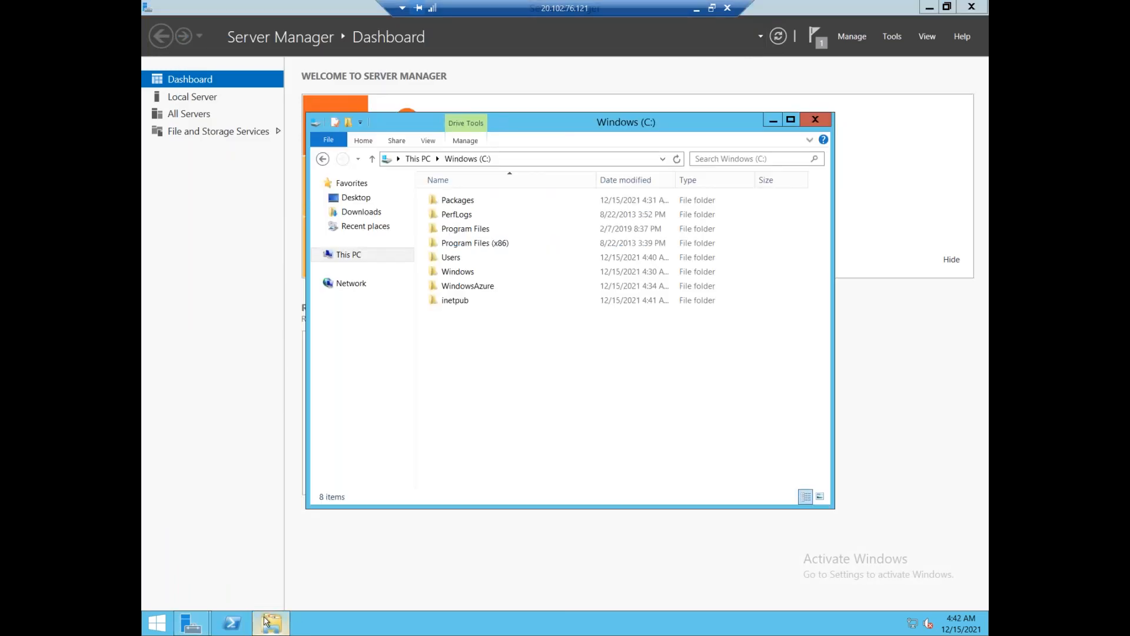
{"action": "left_click", "coordinate": [462, 301]}
{"action": "double_click", "coordinate": [463, 300]}
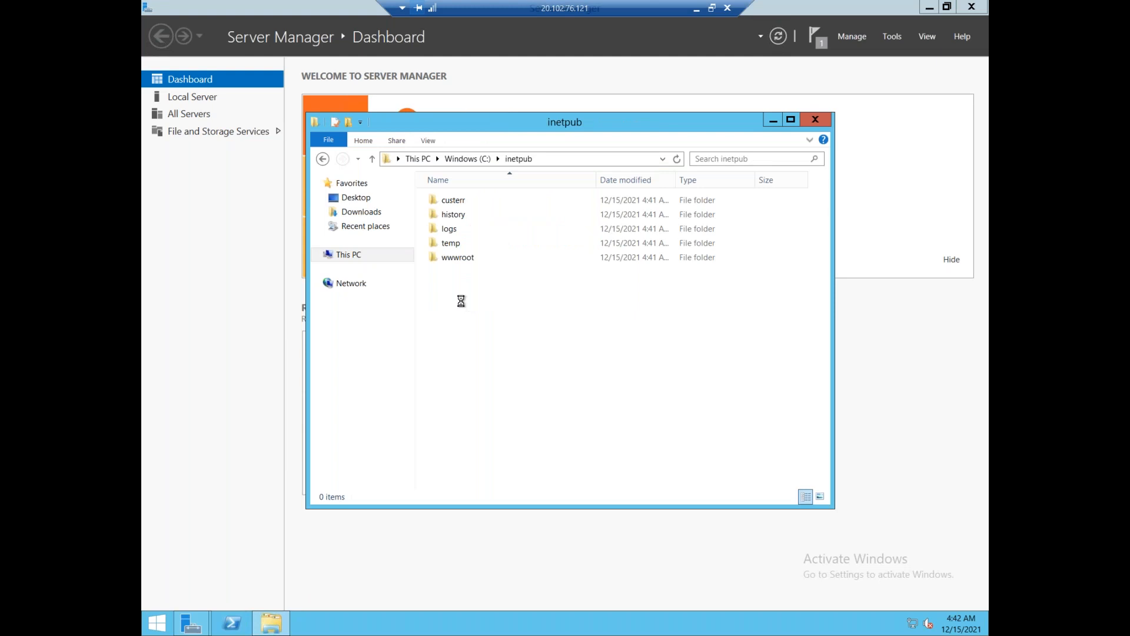
{"action": "double_click", "coordinate": [458, 257]}
Permanently delete iis-85 and iisstart from wwwroot and paste the copied website files in their place.
{"action": "left_click_drag", "start_coordinate": [451, 281], "coordinate": [481, 186]}
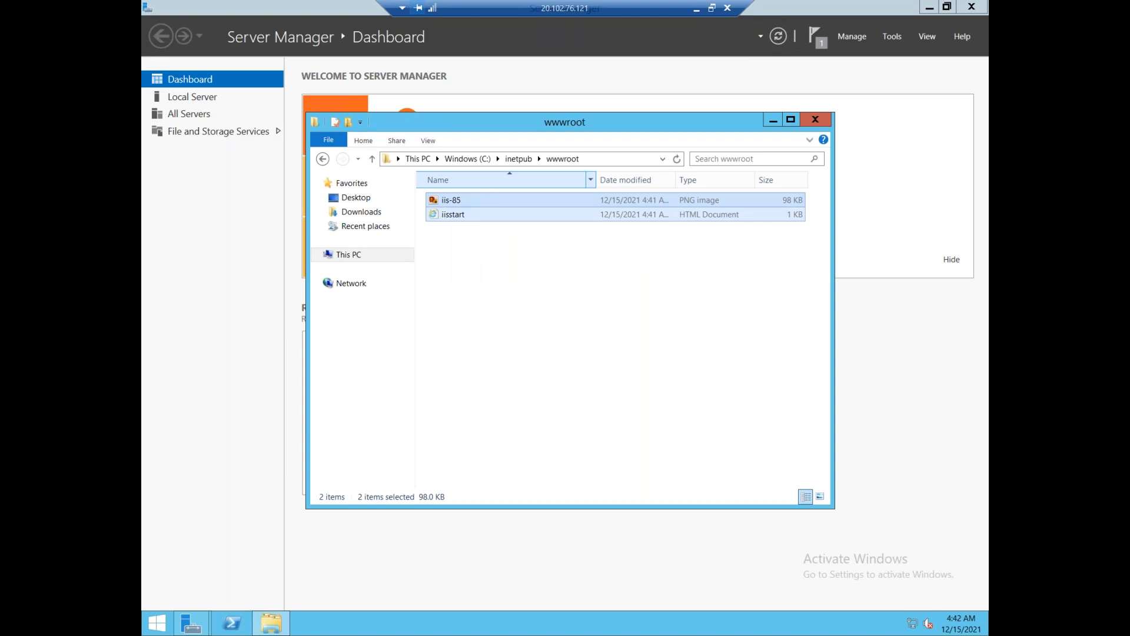
{"action": "left_click", "coordinate": [556, 288]}
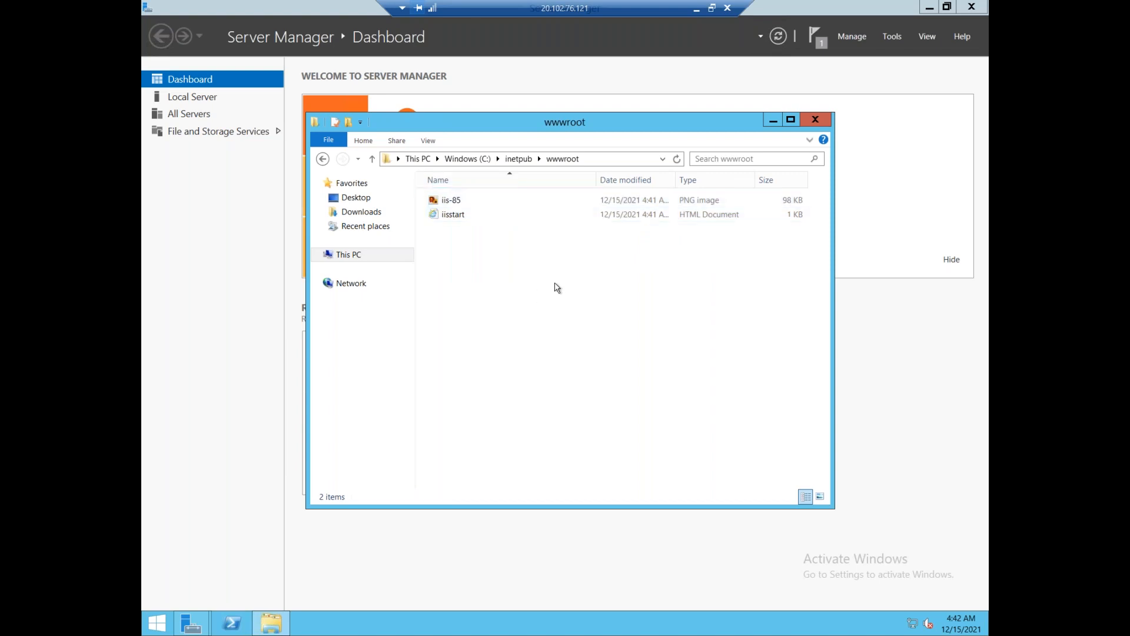
{"action": "left_click_drag", "start_coordinate": [507, 288], "coordinate": [445, 194]}
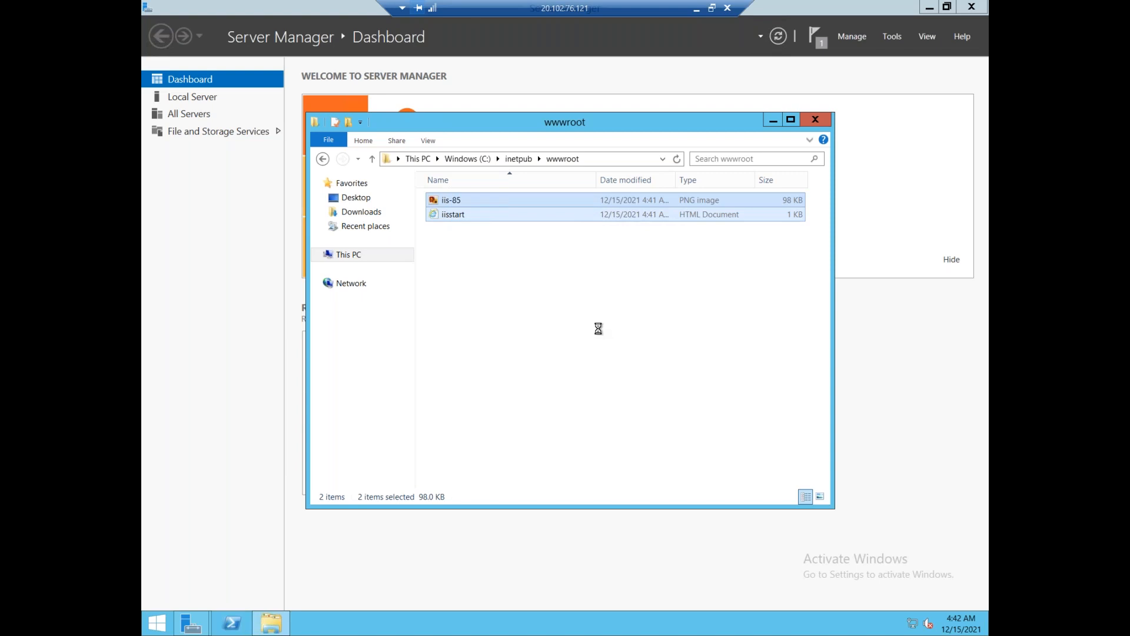
{"action": "key", "text": "shift+Delete"}
{"action": "left_click", "coordinate": [598, 328]}
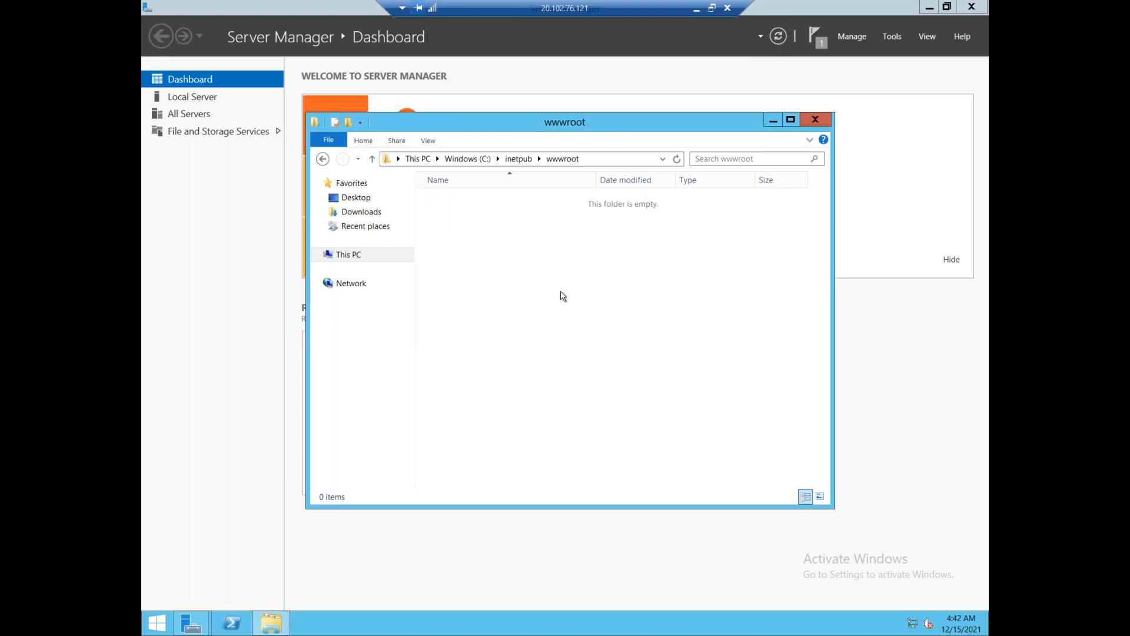
{"action": "right_click", "coordinate": [559, 290]}
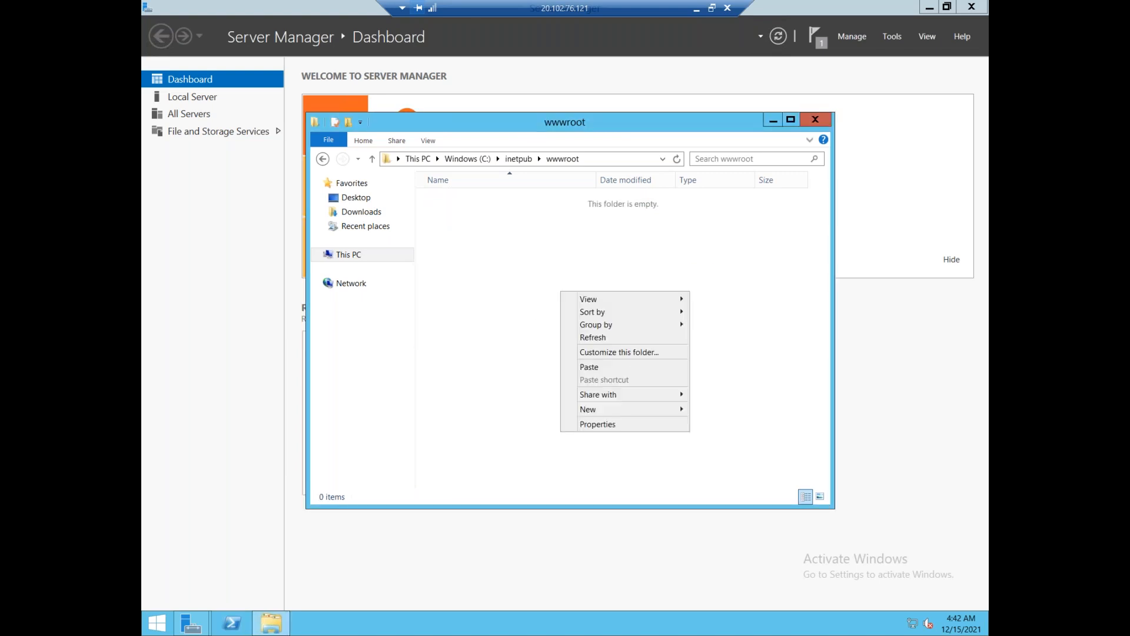
{"action": "left_click", "coordinate": [589, 367]}
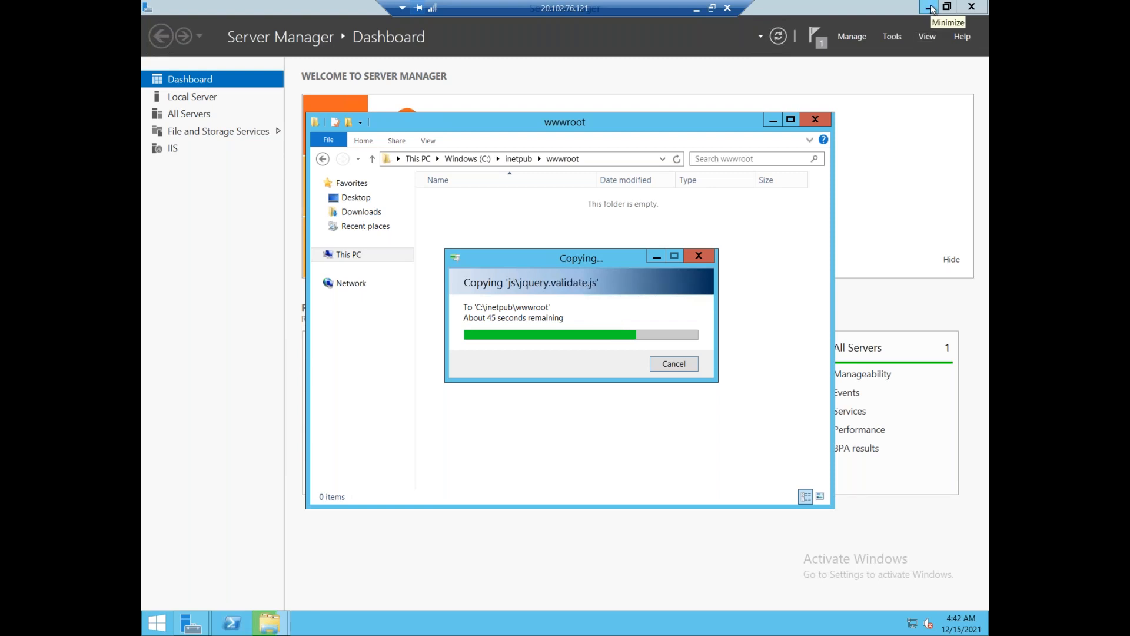
Minimize the remote session, close the local speed folder window, and copy webserver's public IP address 20.102.77.161 from its overview.
{"action": "left_click", "coordinate": [697, 9]}
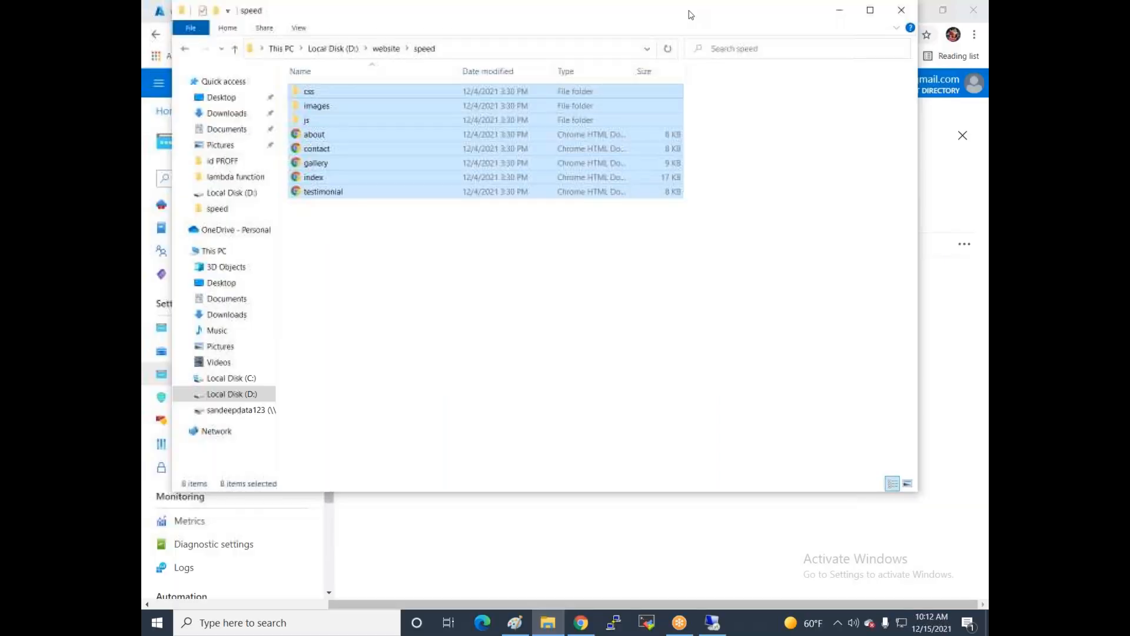
{"action": "left_click", "coordinate": [899, 11]}
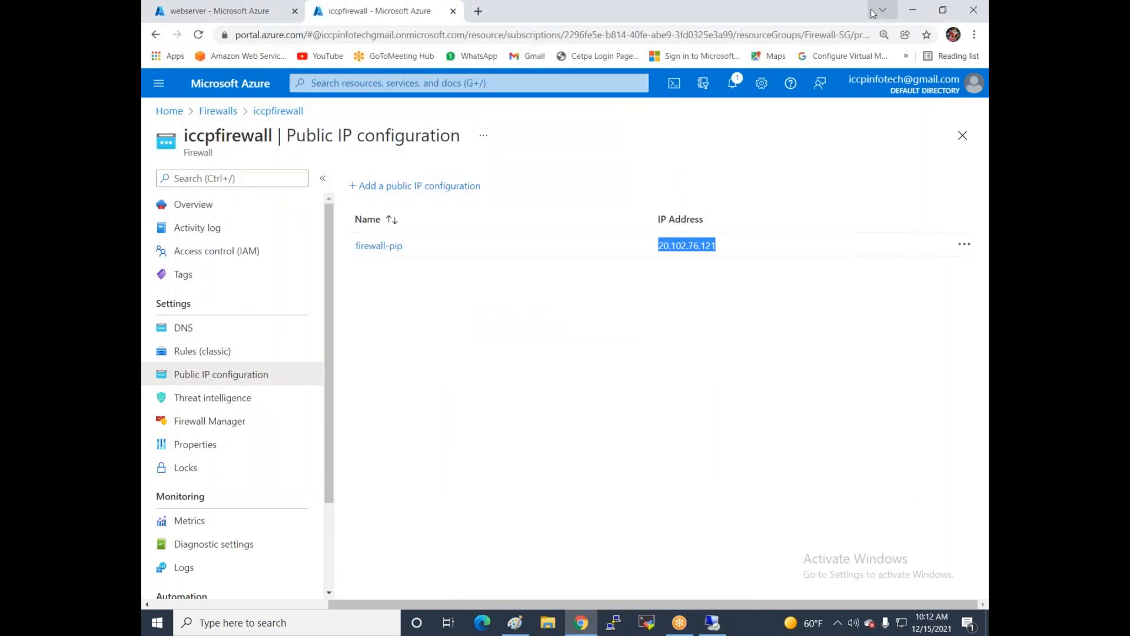
{"action": "left_click", "coordinate": [228, 13]}
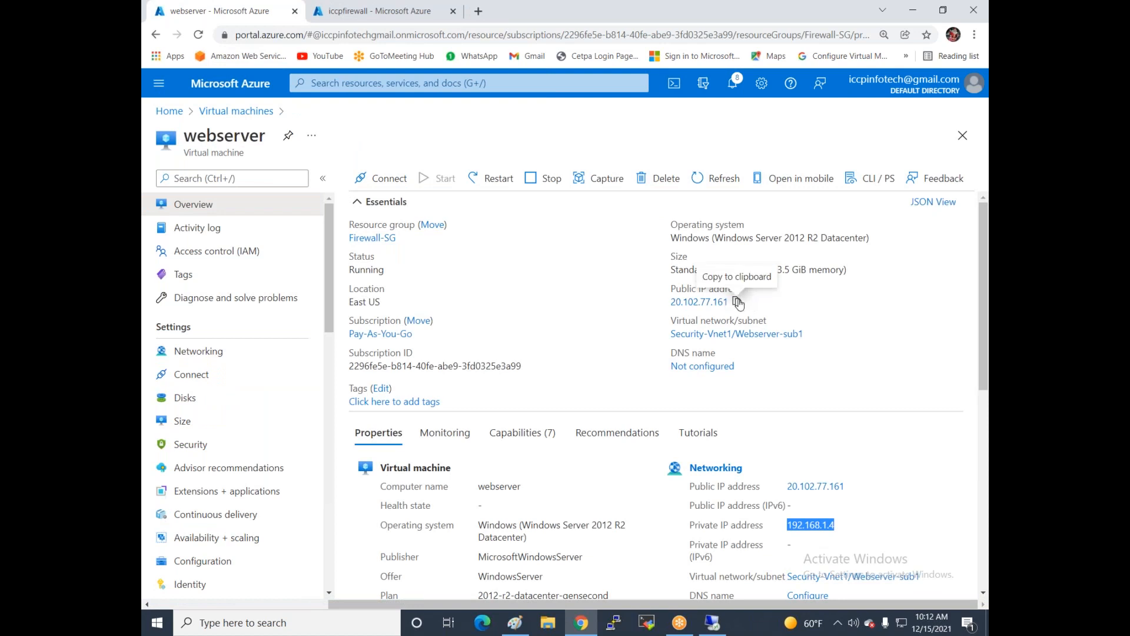
Try to open the website at 20.102.77.161 in a new browser tab and reload the page.
{"action": "left_click", "coordinate": [478, 11]}
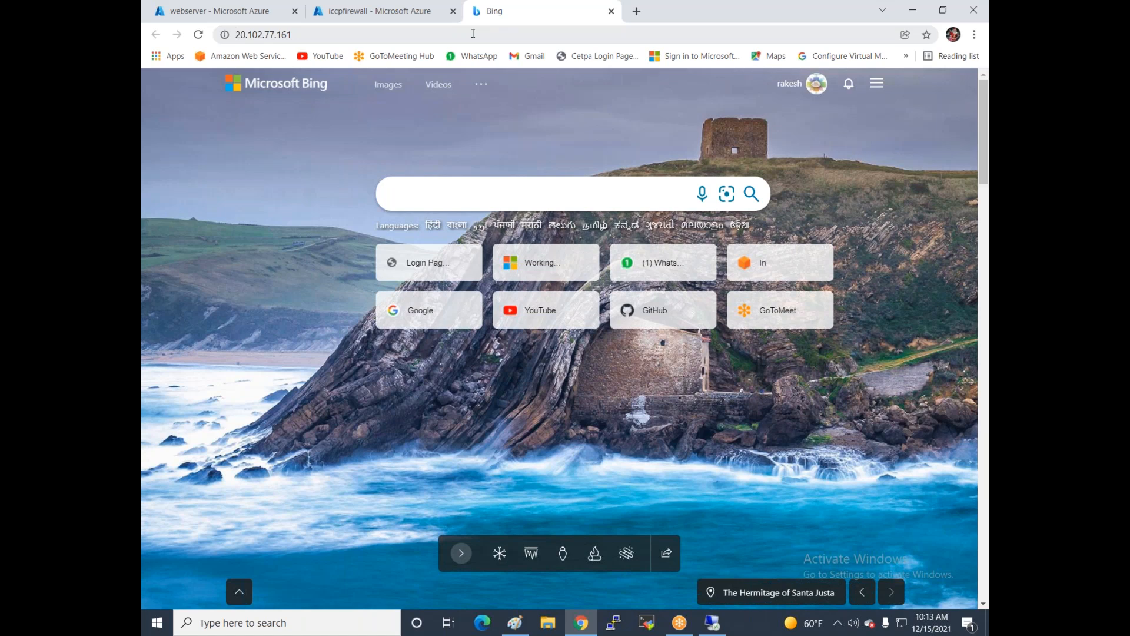
{"action": "left_click", "coordinate": [472, 34]}
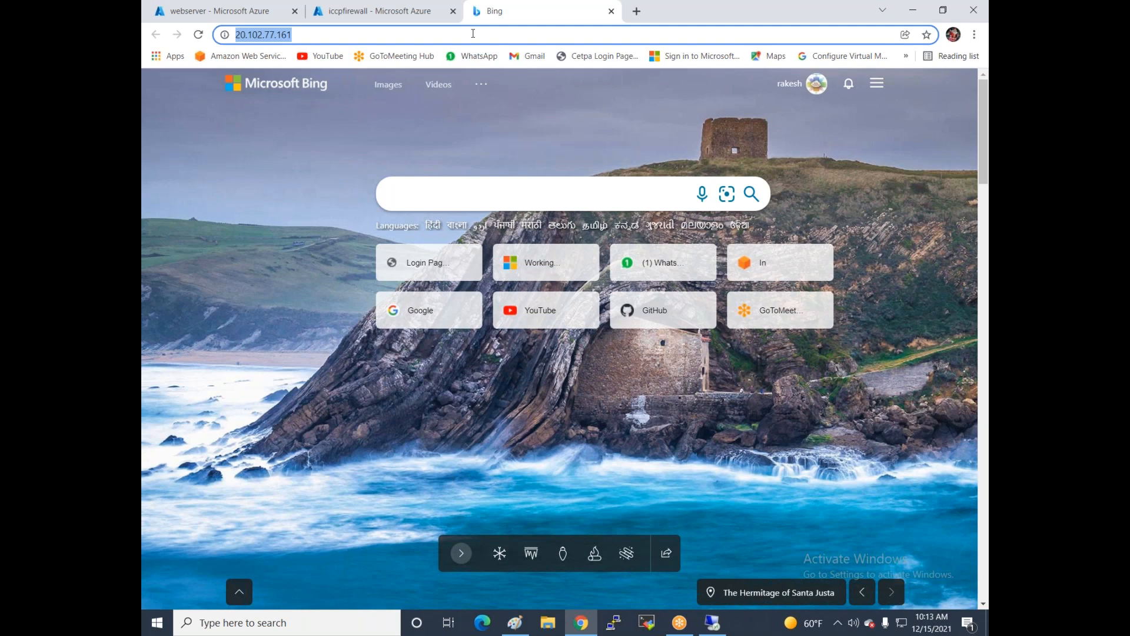
{"action": "key", "text": "Return"}
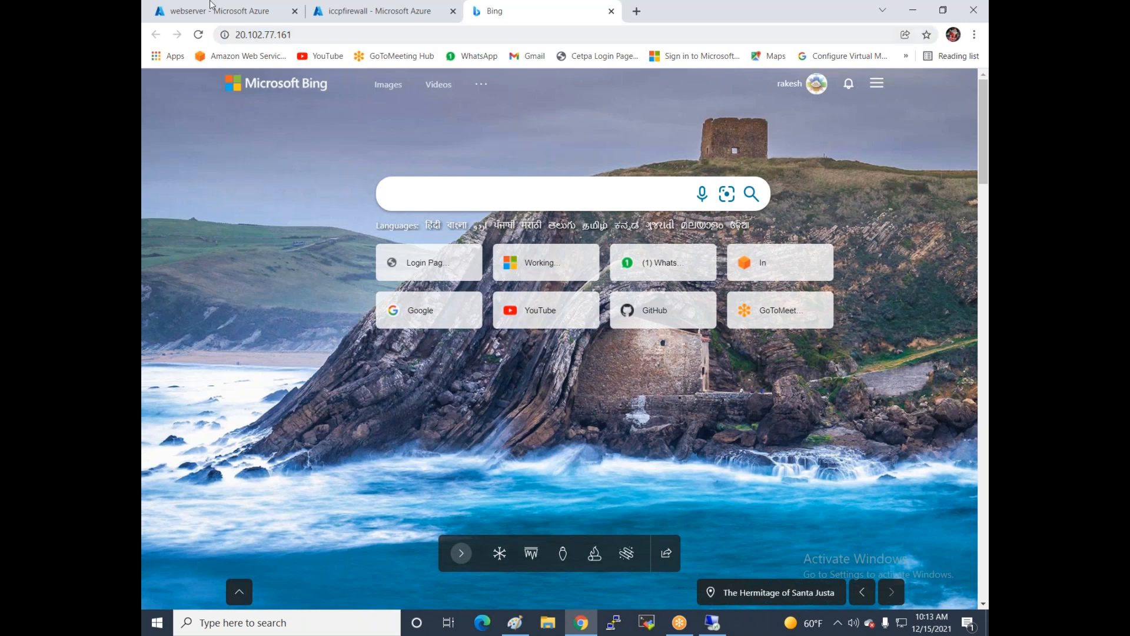
{"action": "left_click", "coordinate": [199, 35]}
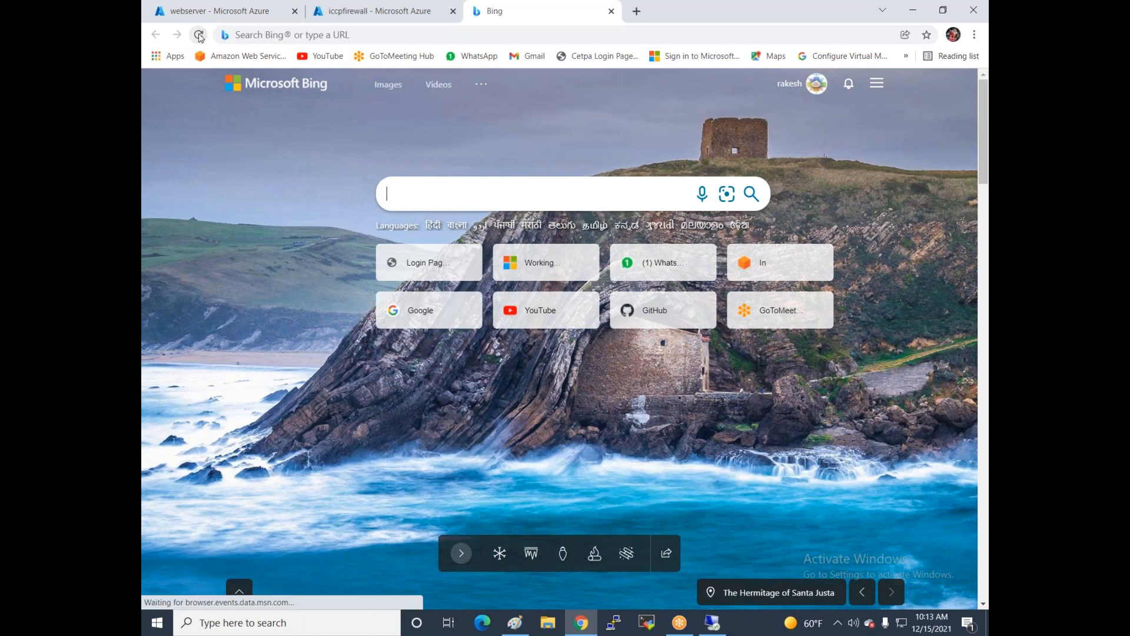
Retry opening the website at 20.102.77.161, glance at the network diagram in Paint, and return to the browser.
{"action": "left_click", "coordinate": [304, 36]}
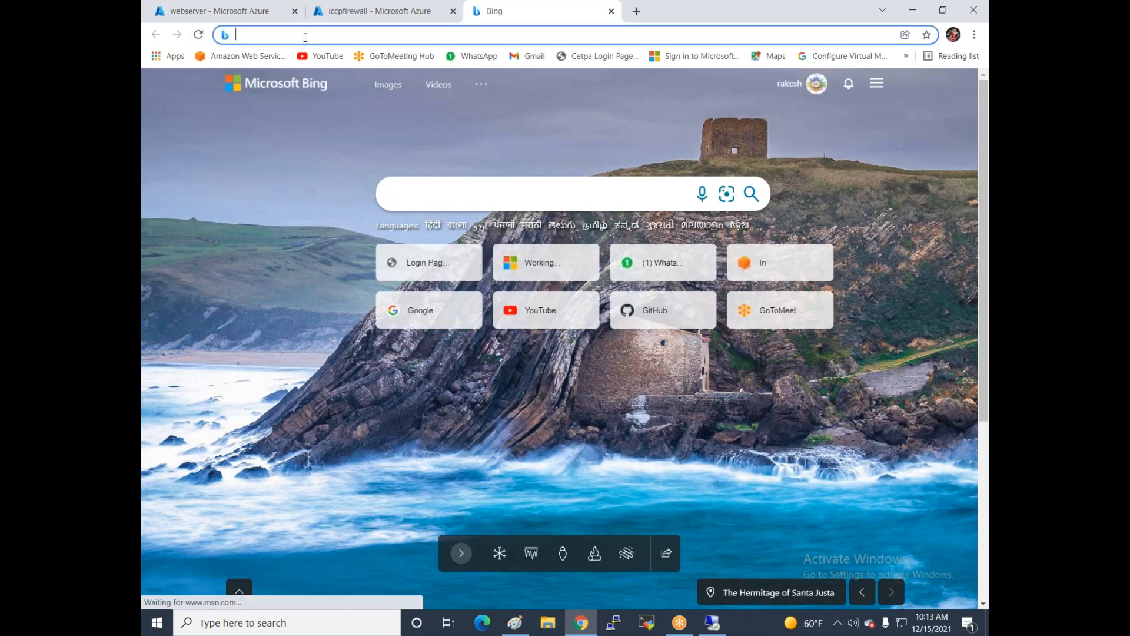
{"action": "key", "text": "ctrl+v"}
{"action": "key", "text": "Return"}
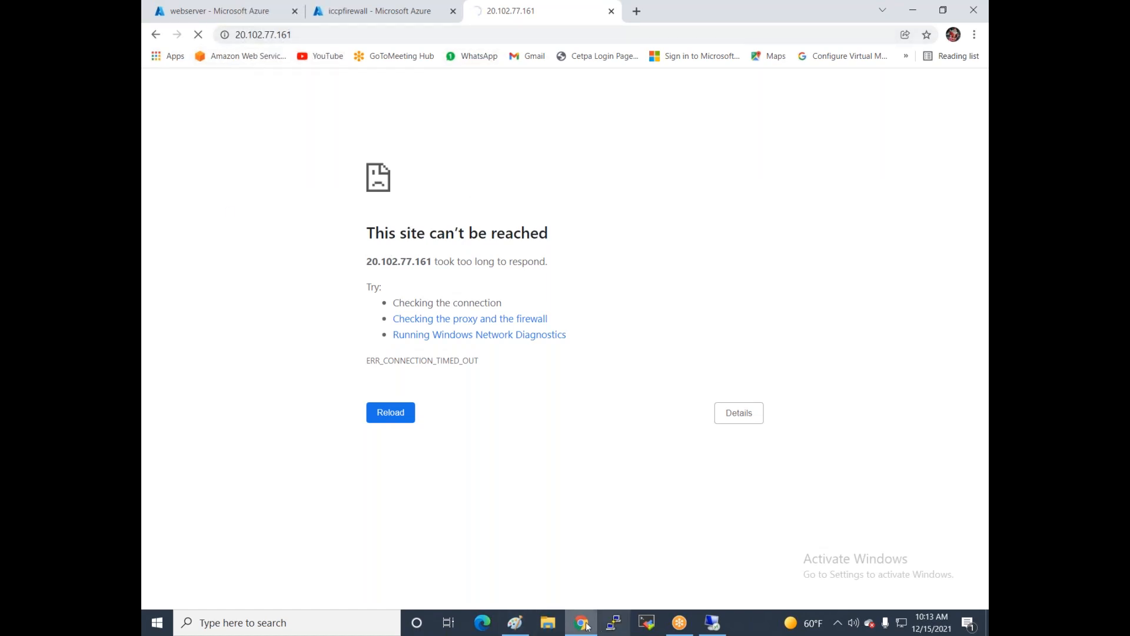
{"action": "mouse_move", "coordinate": [584, 626]}
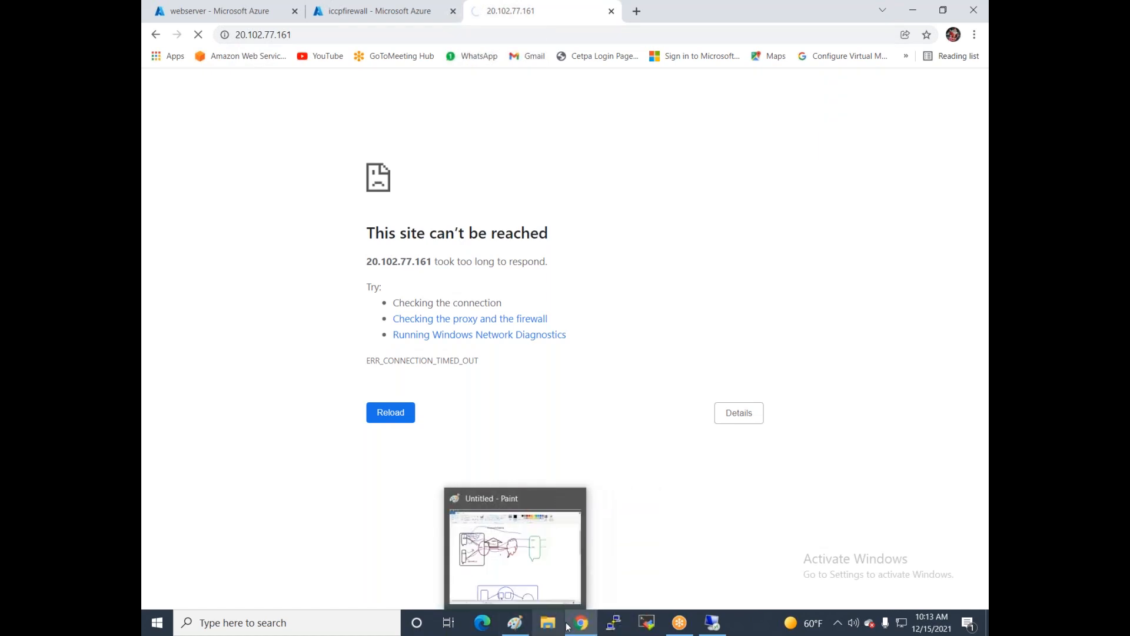
{"action": "left_click", "coordinate": [576, 626]}
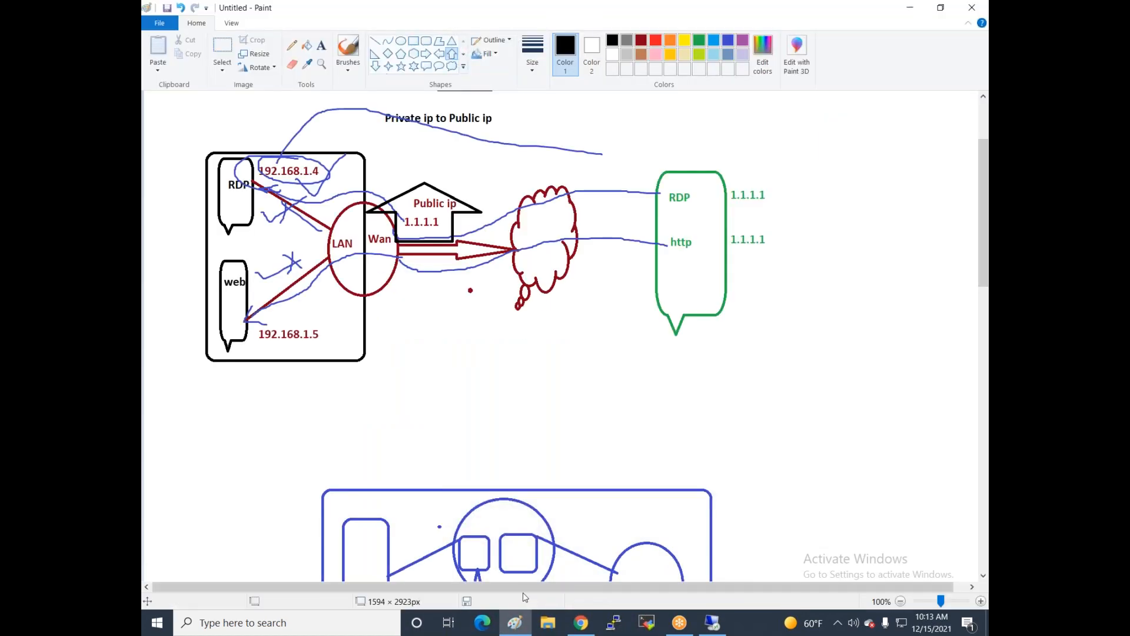
{"action": "left_click", "coordinate": [581, 623]}
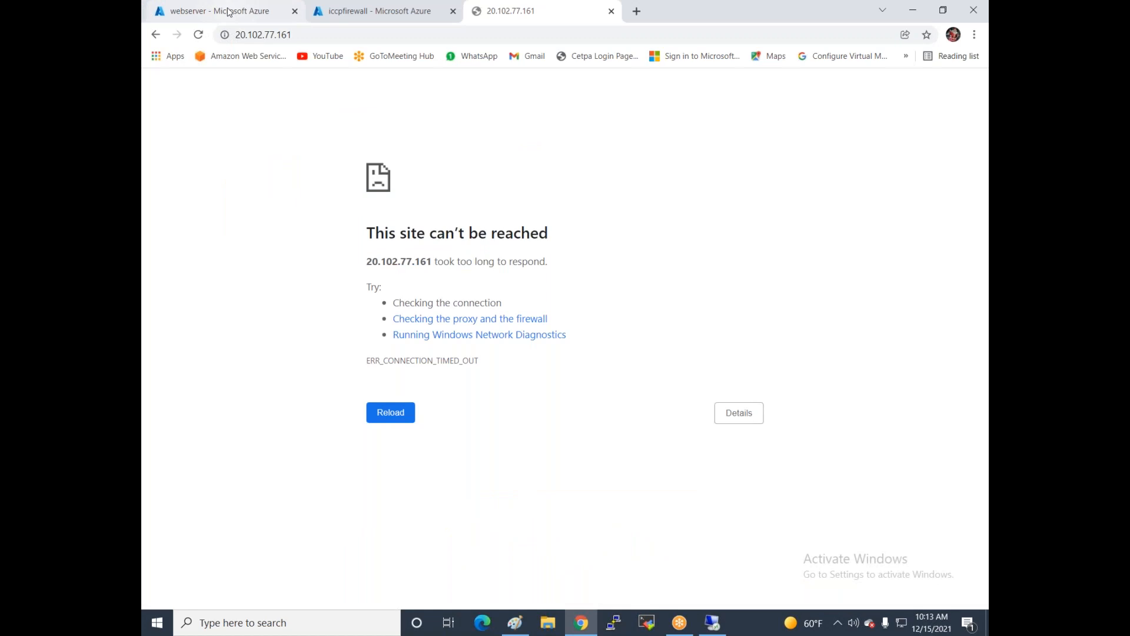
Open the Security-NSG network security group from the Azure home page and display its inbound security rules.
{"action": "left_click", "coordinate": [229, 12]}
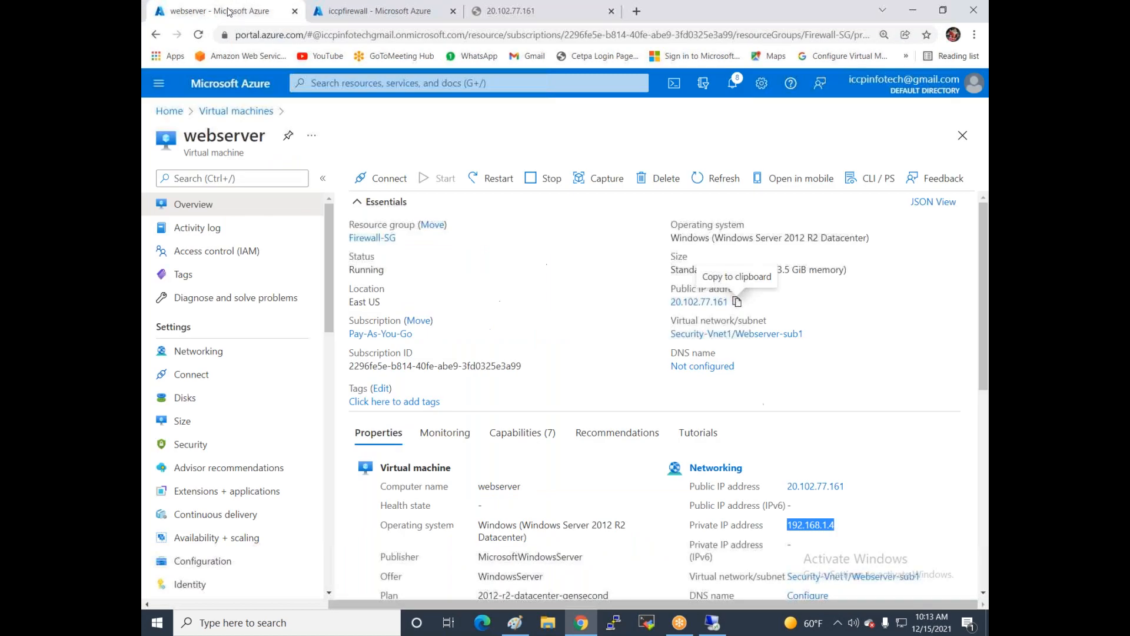
{"action": "left_click", "coordinate": [171, 112]}
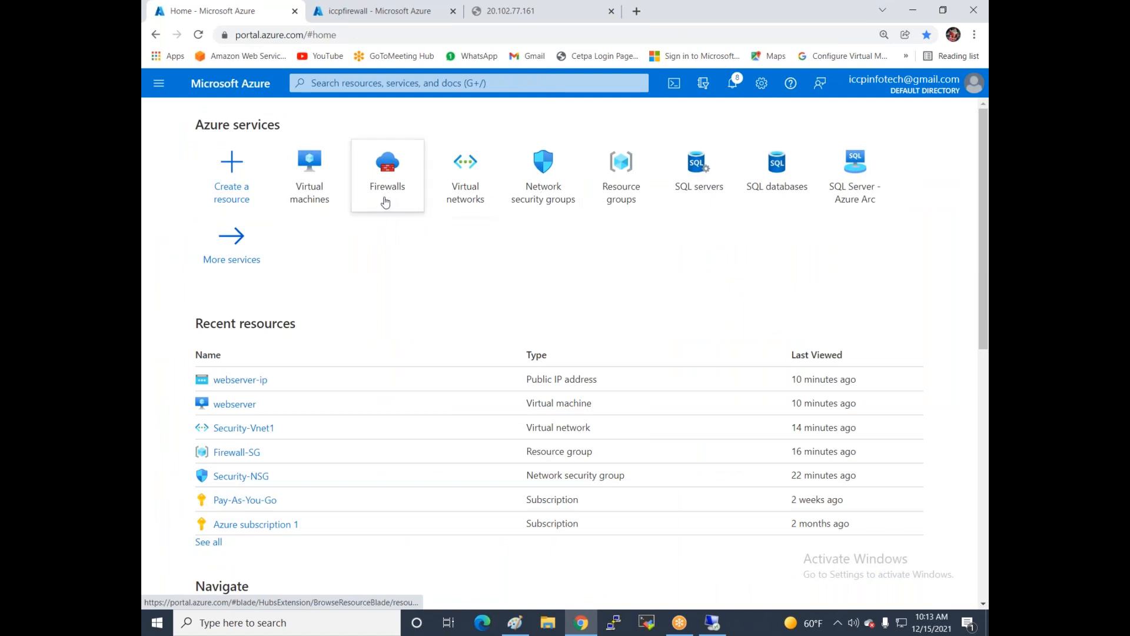
{"action": "left_click", "coordinate": [535, 200]}
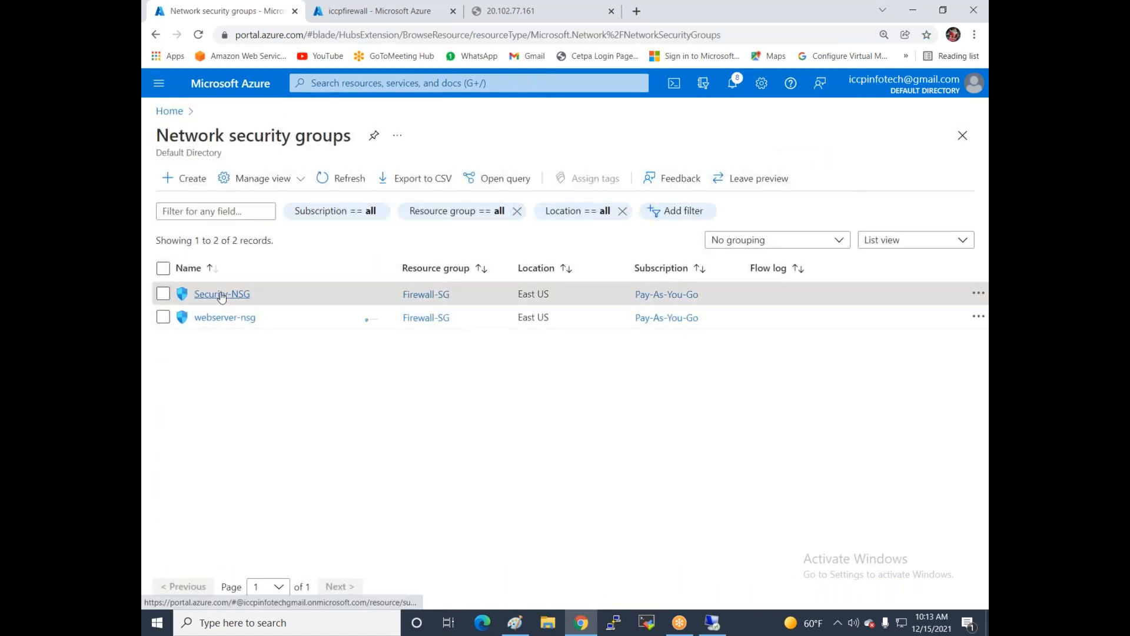
{"action": "left_click", "coordinate": [221, 295]}
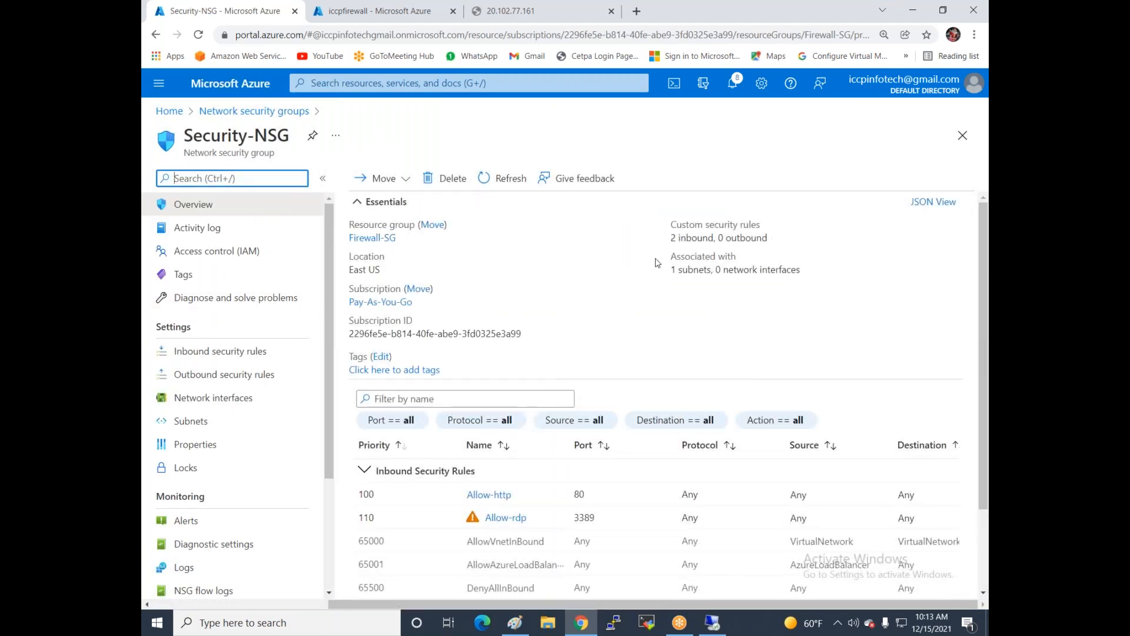
{"action": "scroll", "coordinate": [463, 392], "scroll_direction": "down", "scroll_amount": 1}
{"action": "scroll", "coordinate": [464, 392], "scroll_direction": "down", "scroll_amount": 2}
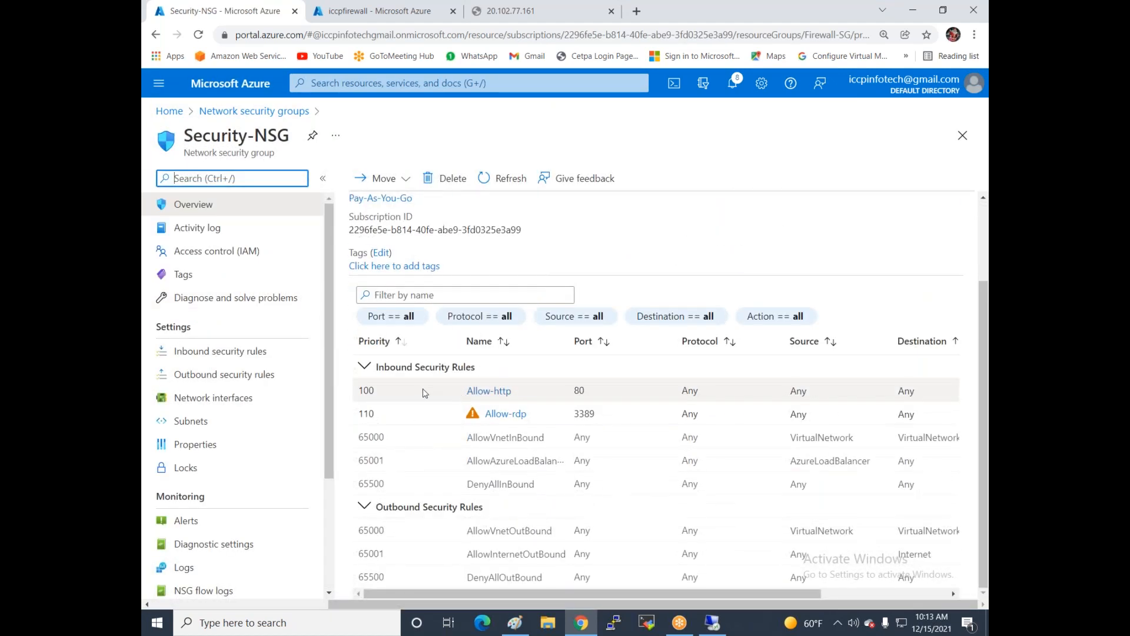
{"action": "left_click", "coordinate": [193, 352]}
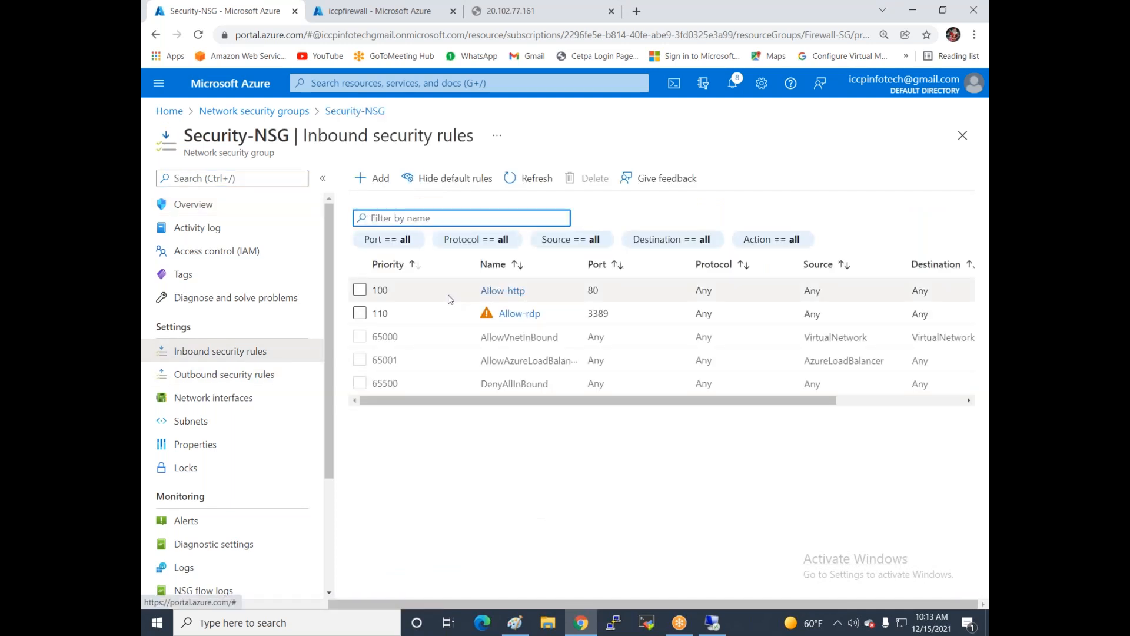
Add an inbound security rule to Security-NSG that allows all destination ports (*), keeping the other default settings.
{"action": "left_click", "coordinate": [382, 179]}
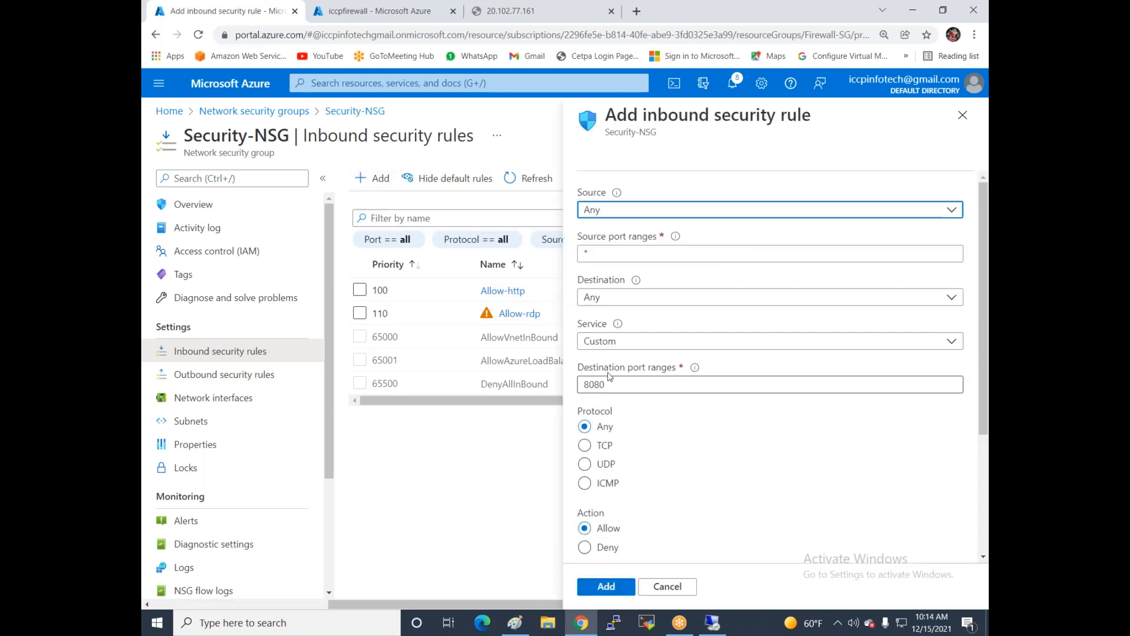
{"action": "double_click", "coordinate": [613, 385]}
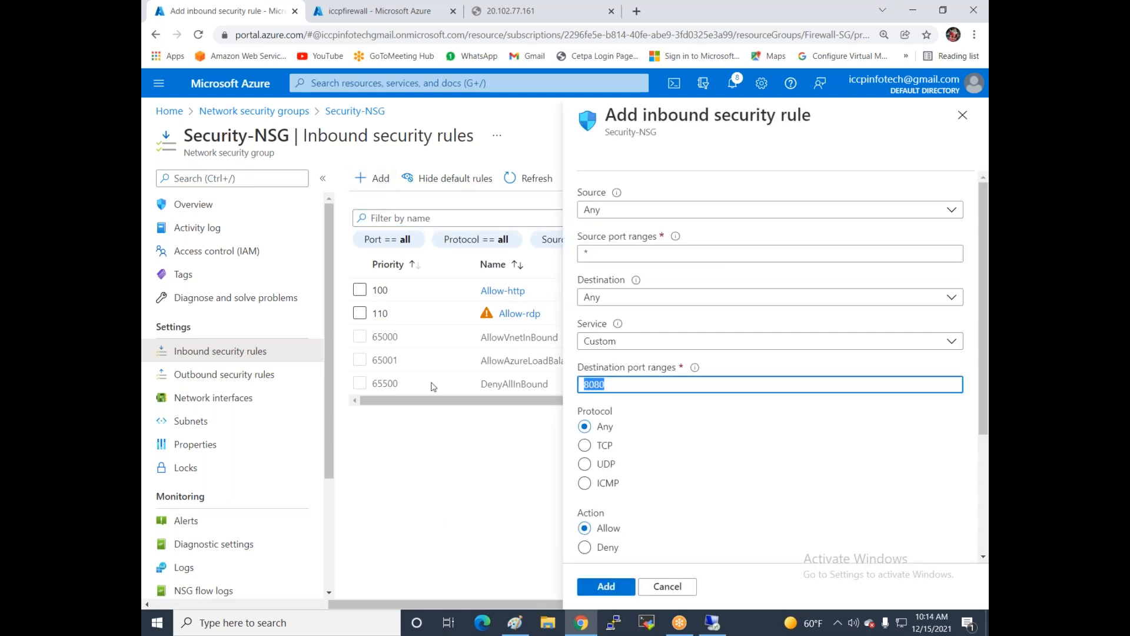
{"action": "type", "text": "*"}
{"action": "scroll", "coordinate": [626, 434], "scroll_direction": "down", "scroll_amount": 6}
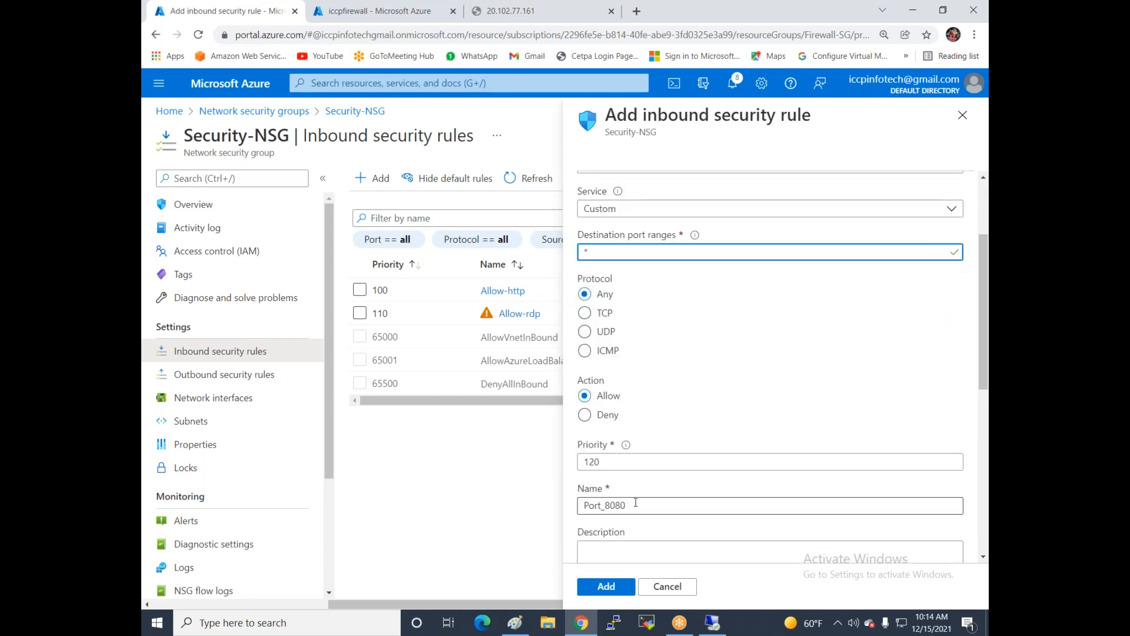
{"action": "left_click", "coordinate": [600, 589]}
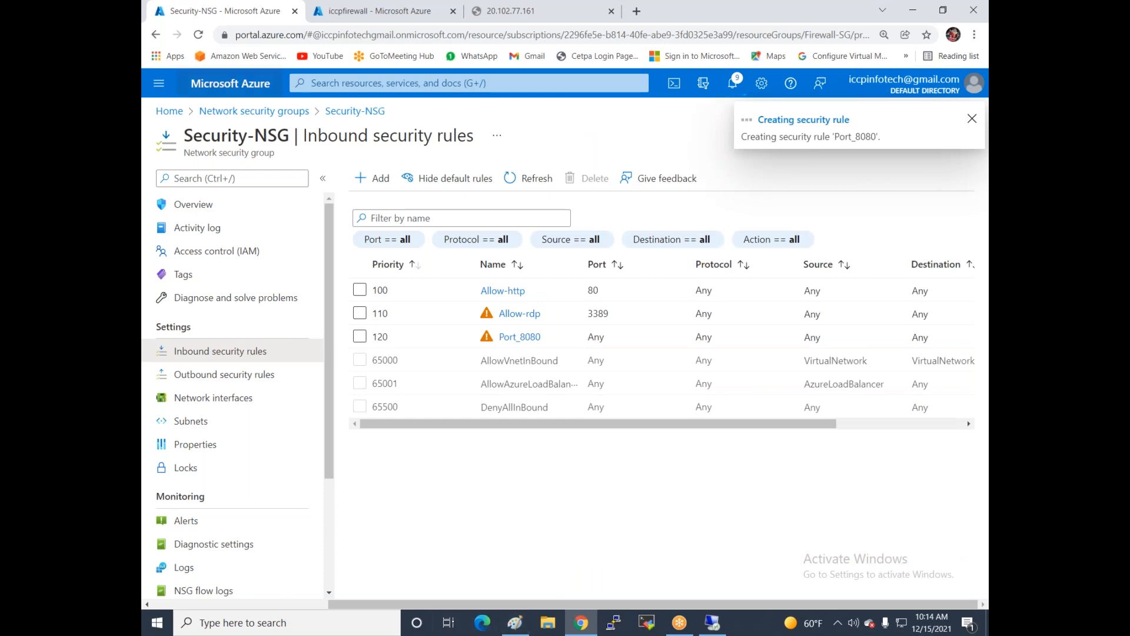
Reload the website page at 20.102.77.161 to test it with the new inbound rule.
{"action": "left_click", "coordinate": [518, 12]}
{"action": "left_click", "coordinate": [200, 36]}
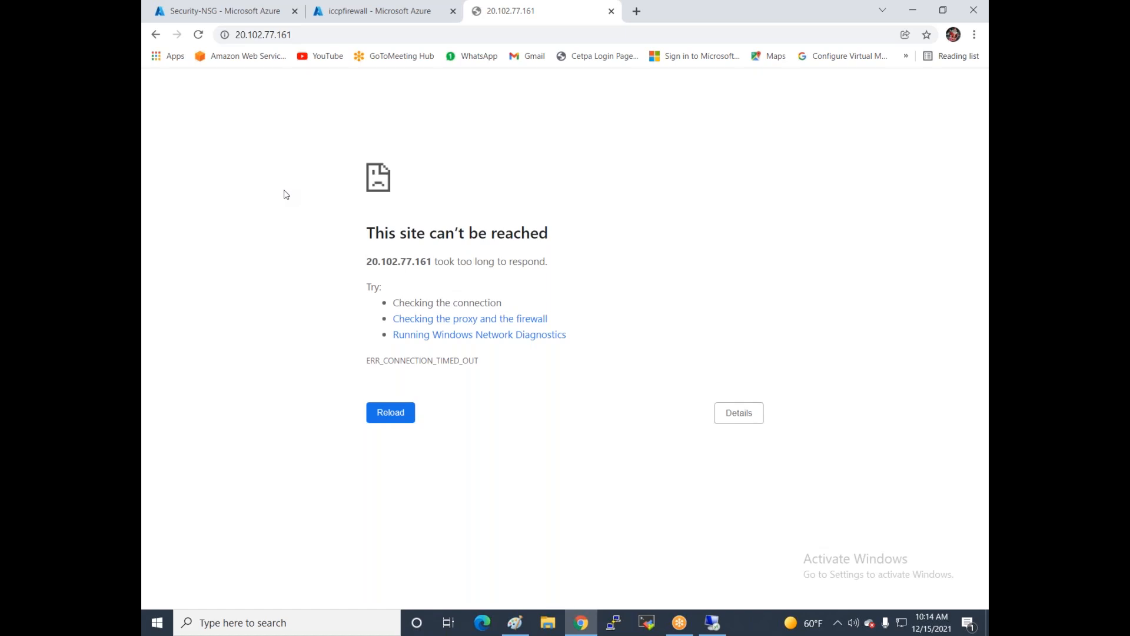
{"action": "left_click", "coordinate": [199, 42]}
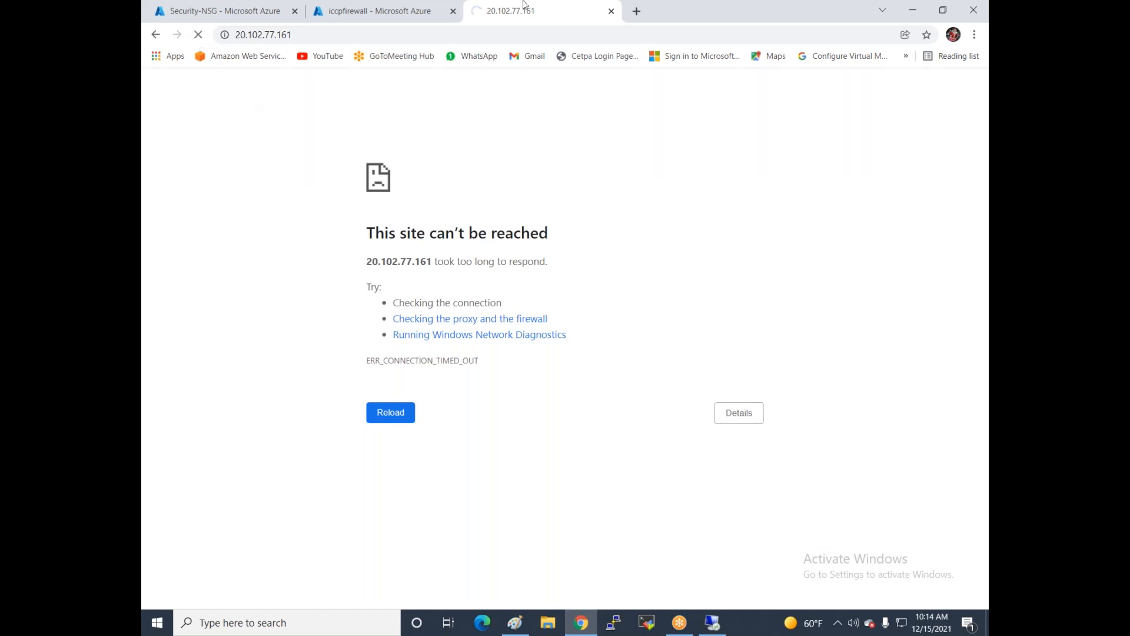
Copy iccpfirewall's public IP address 20.102.76.121 and try to open it in a new browser tab.
{"action": "left_click", "coordinate": [383, 17]}
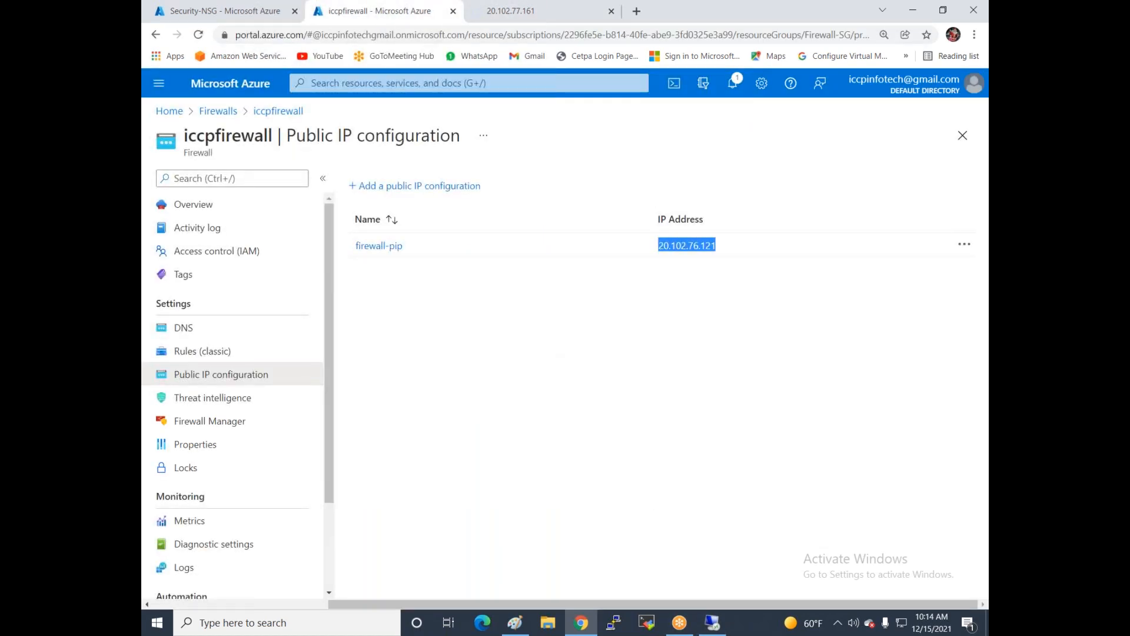
{"action": "right_click", "coordinate": [686, 249]}
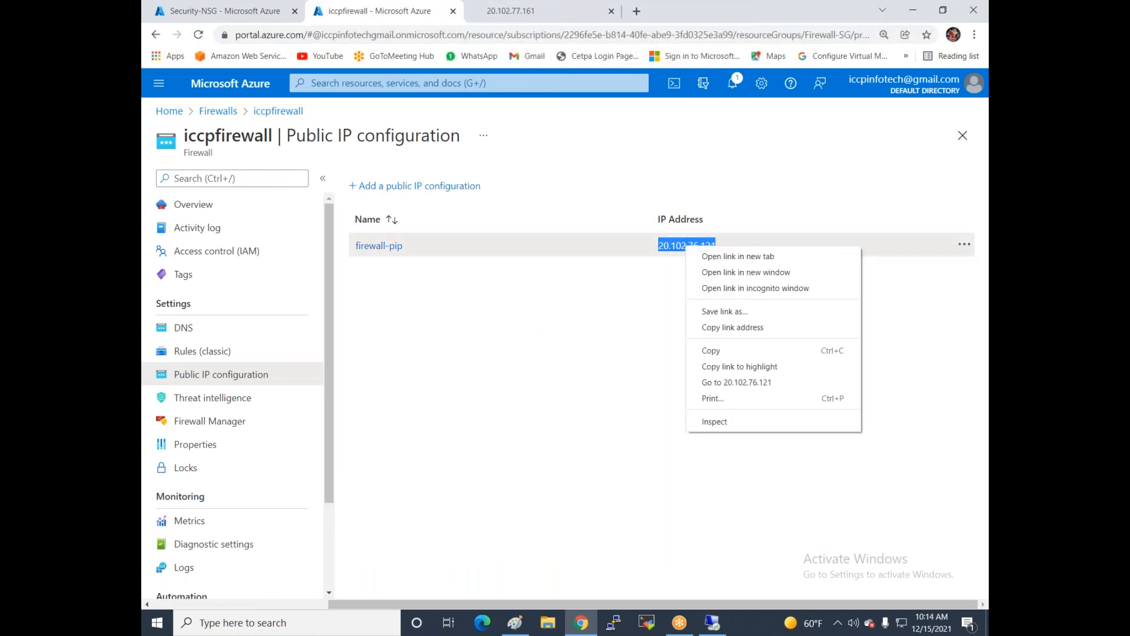
{"action": "left_click", "coordinate": [717, 350]}
{"action": "left_click", "coordinate": [636, 12]}
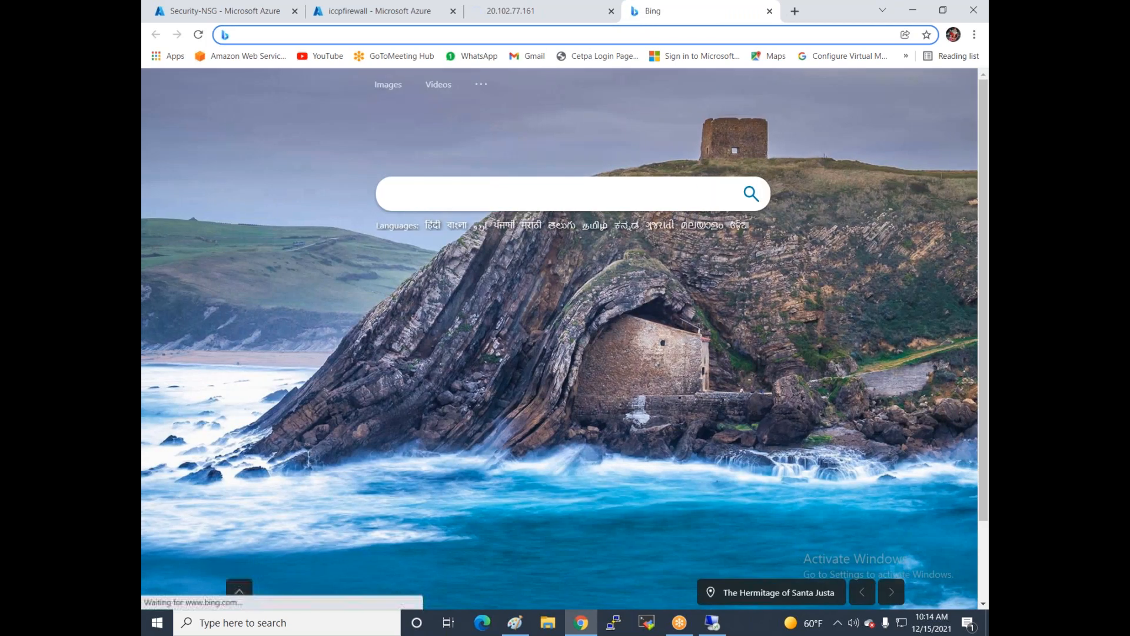
{"action": "key", "text": "ctrl+v"}
{"action": "key", "text": "Return"}
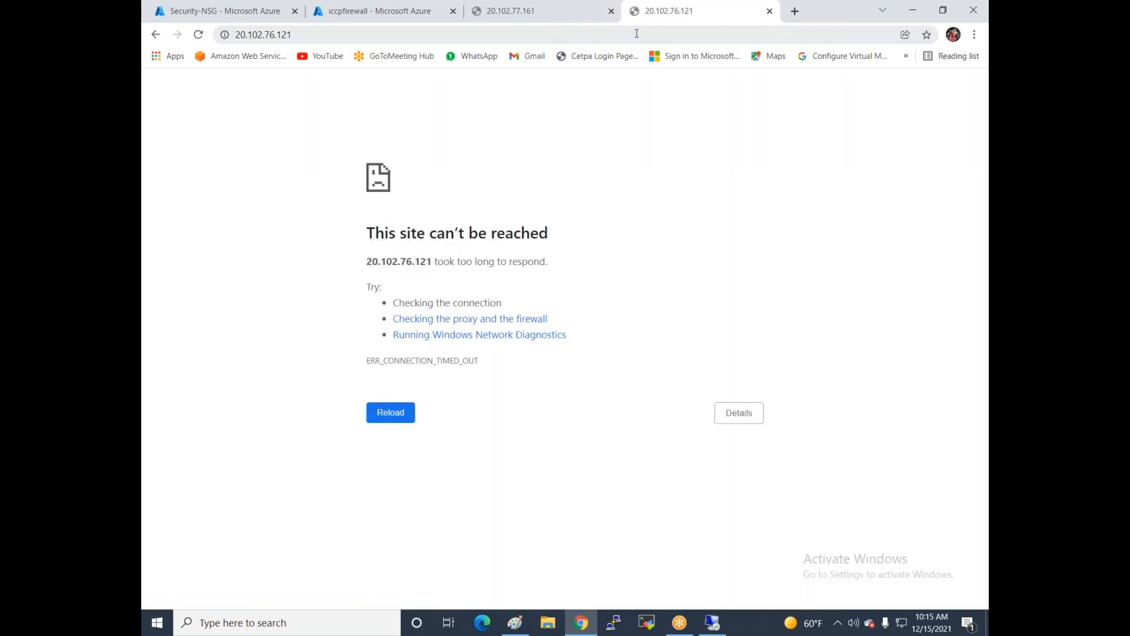
Open the webserver virtual machine's overview to check its private IP address.
{"action": "left_click", "coordinate": [356, 13]}
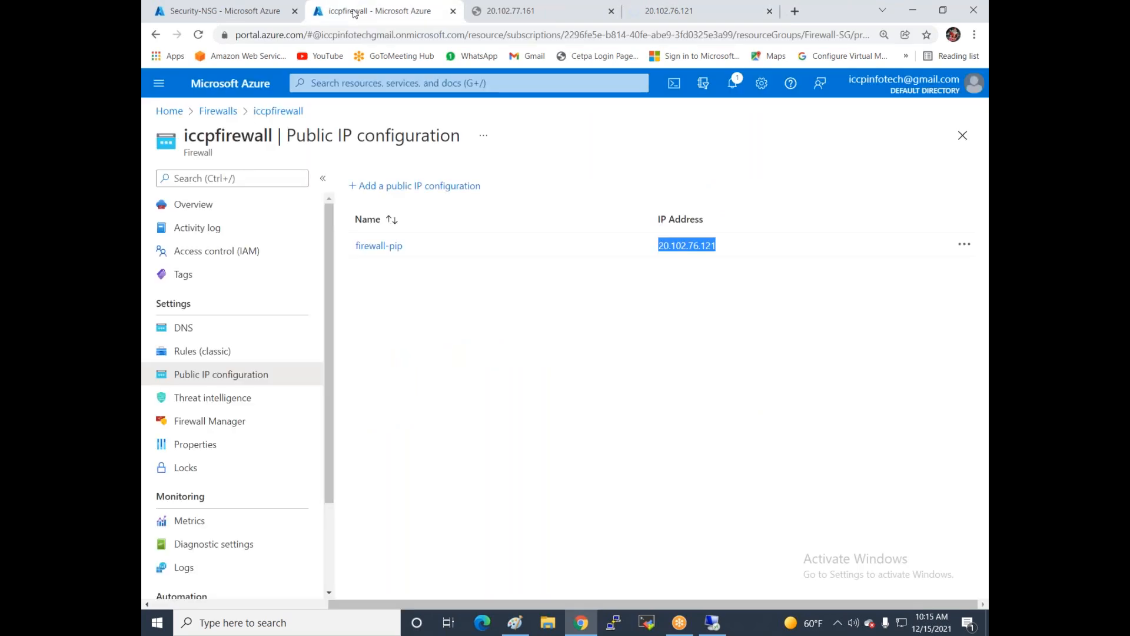
{"action": "left_click", "coordinate": [200, 14]}
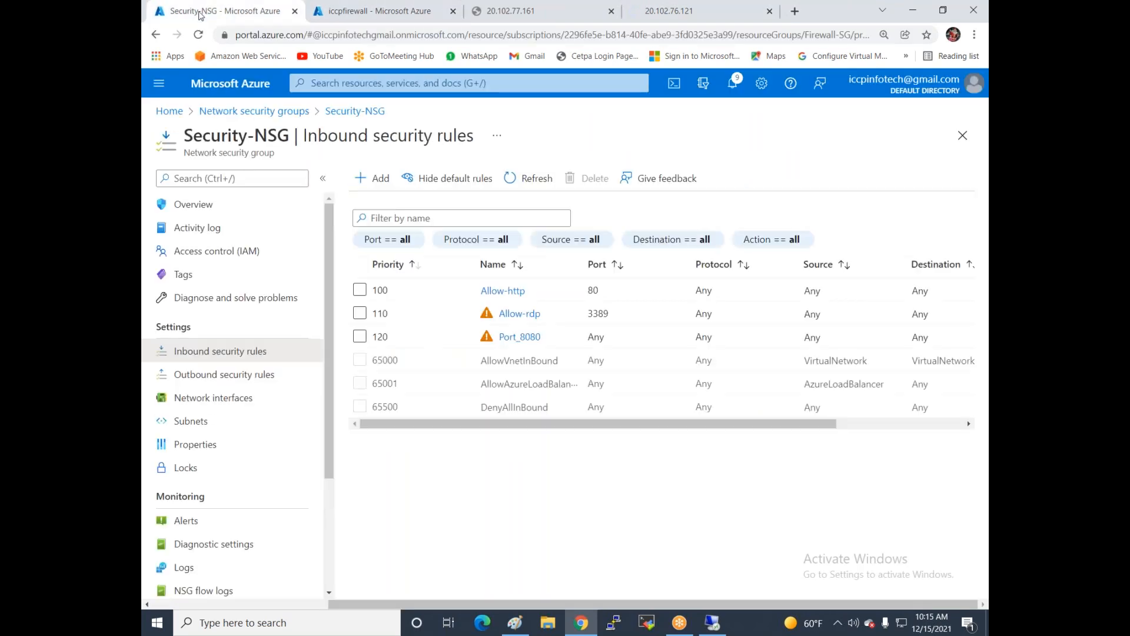
{"action": "left_click", "coordinate": [170, 111]}
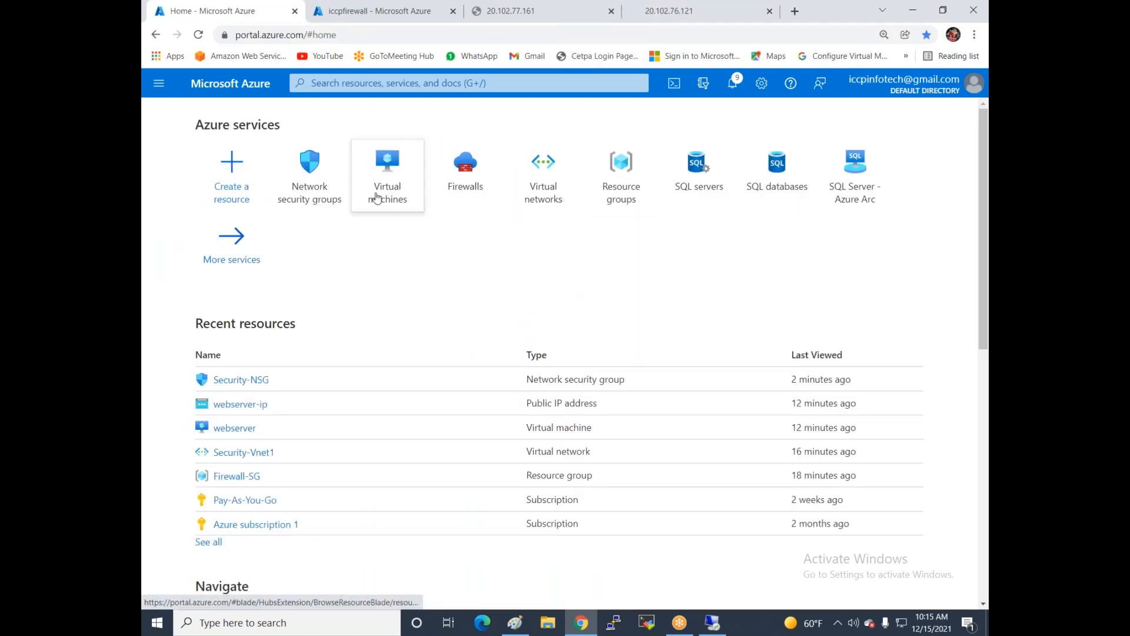
{"action": "left_click", "coordinate": [389, 192]}
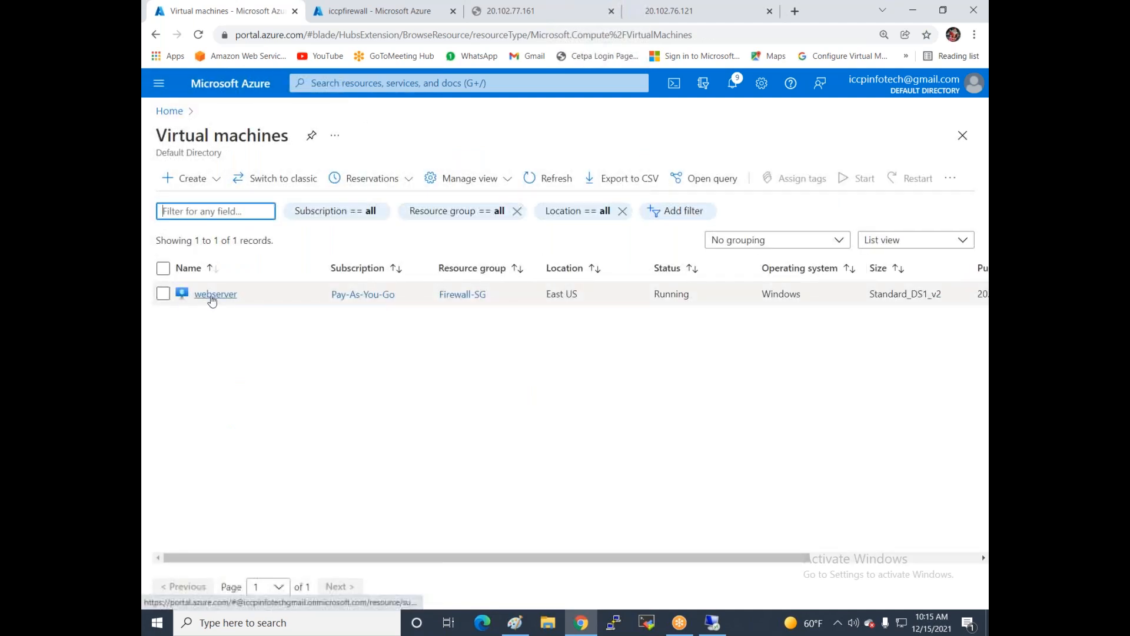
{"action": "left_click", "coordinate": [212, 295]}
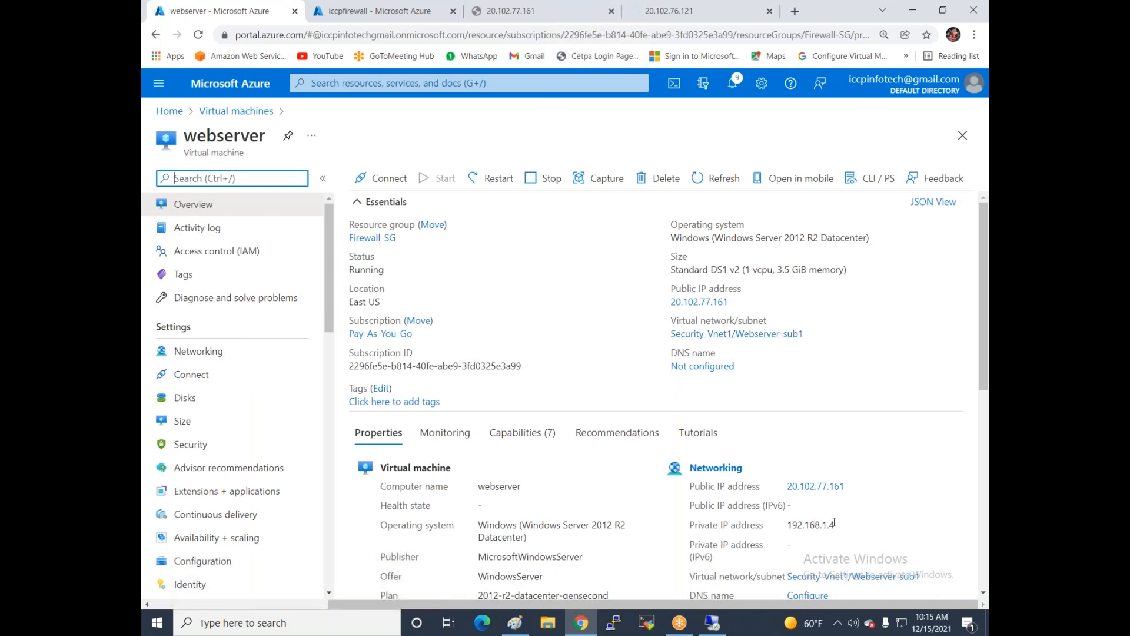
Start a new NAT rule collection in iccpfirewall's classic rules, named allow-http with priority 110.
{"action": "left_click", "coordinate": [363, 15]}
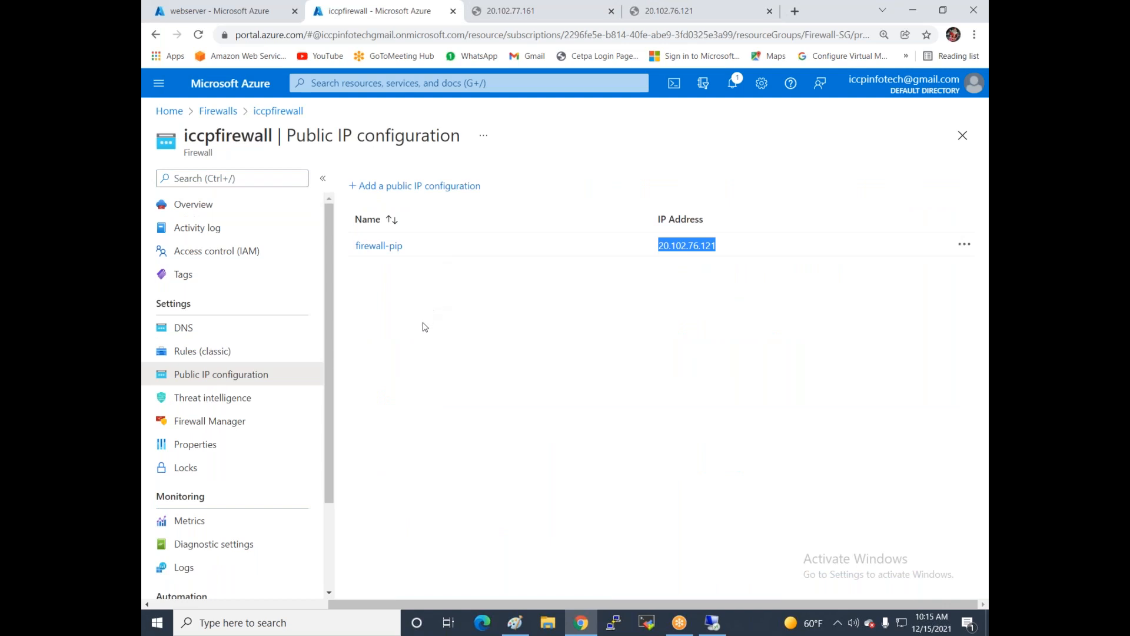
{"action": "left_click", "coordinate": [202, 355]}
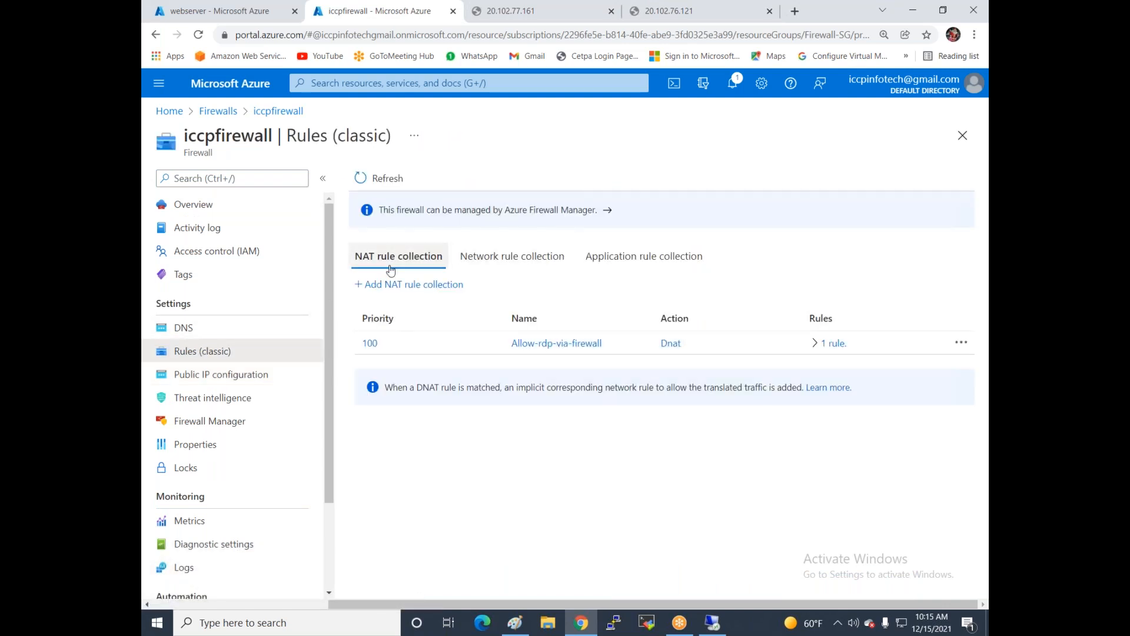
{"action": "left_click", "coordinate": [383, 285]}
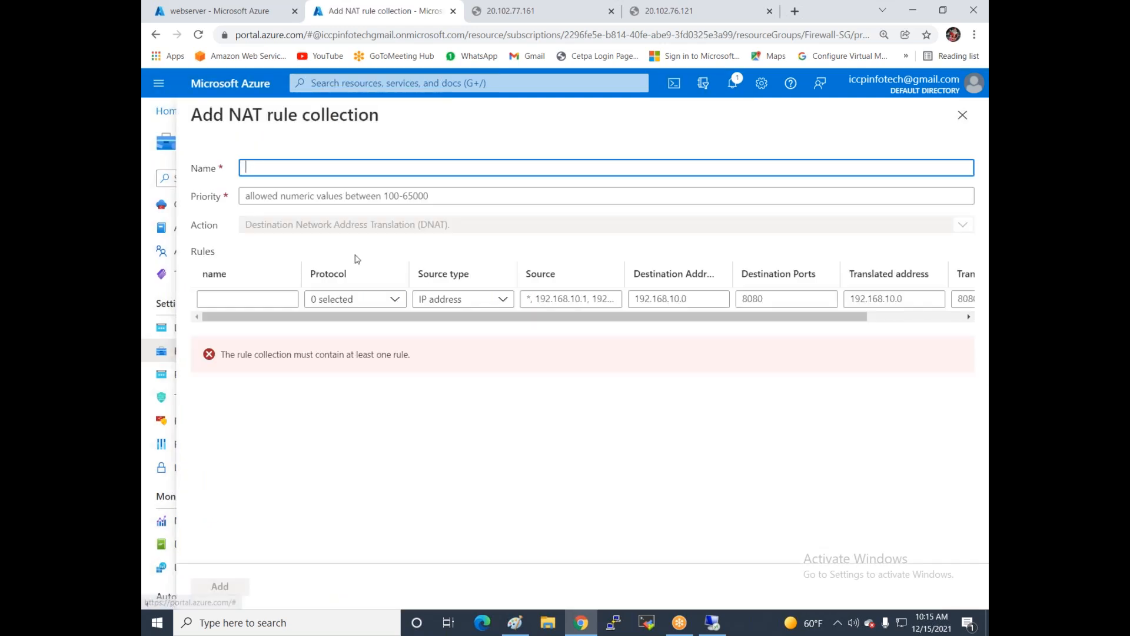
{"action": "type", "text": "allo"}
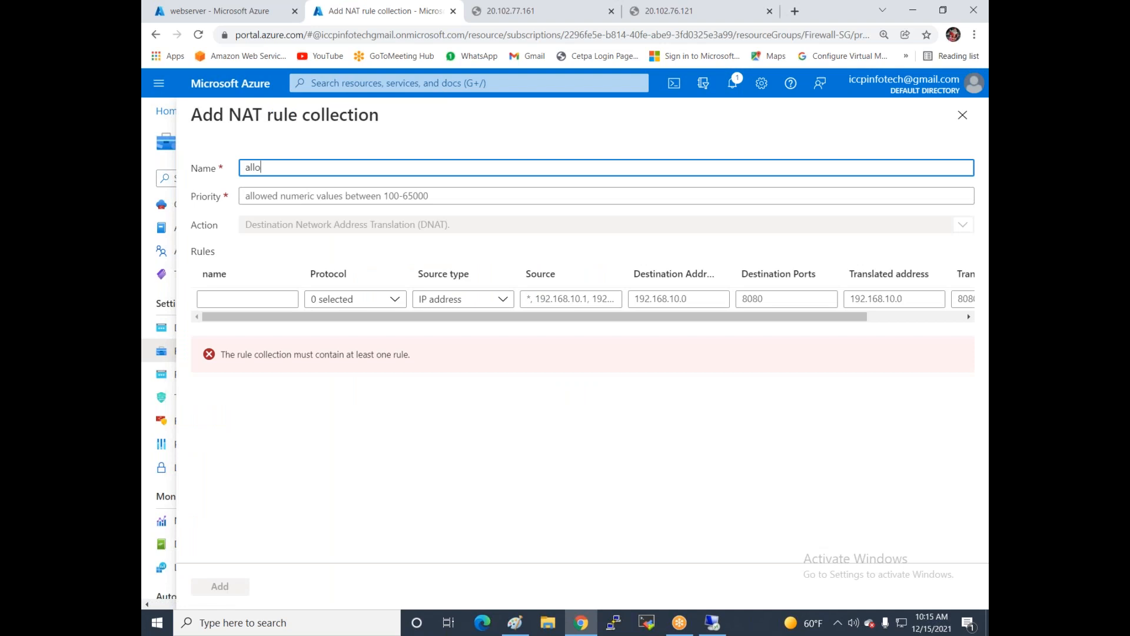
{"action": "type", "text": "w-http"}
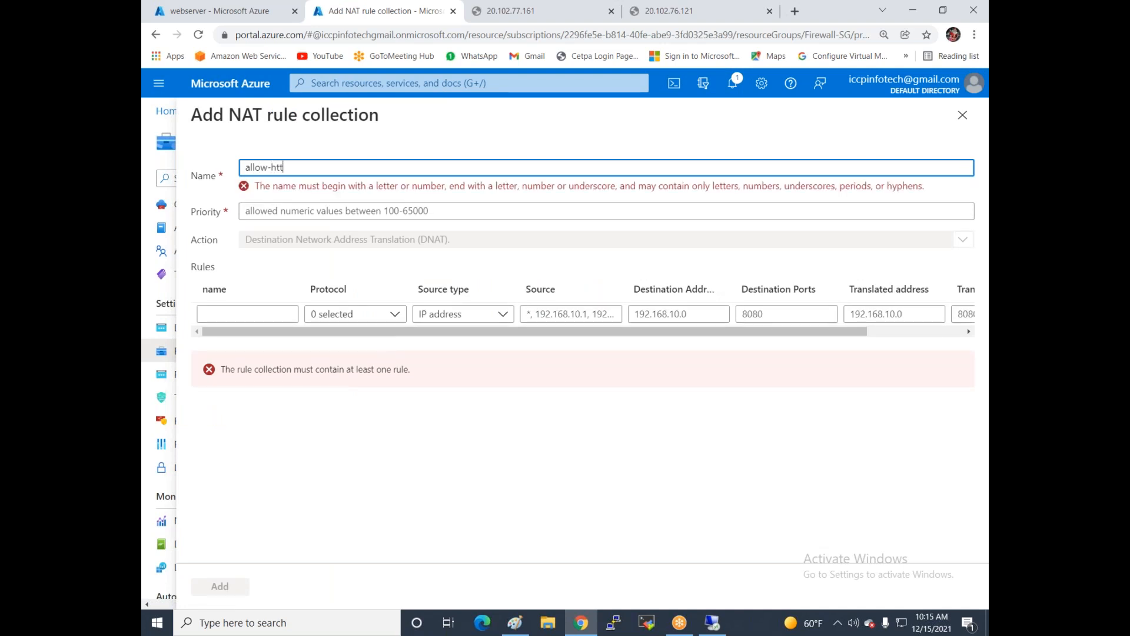
{"action": "left_click", "coordinate": [301, 195]}
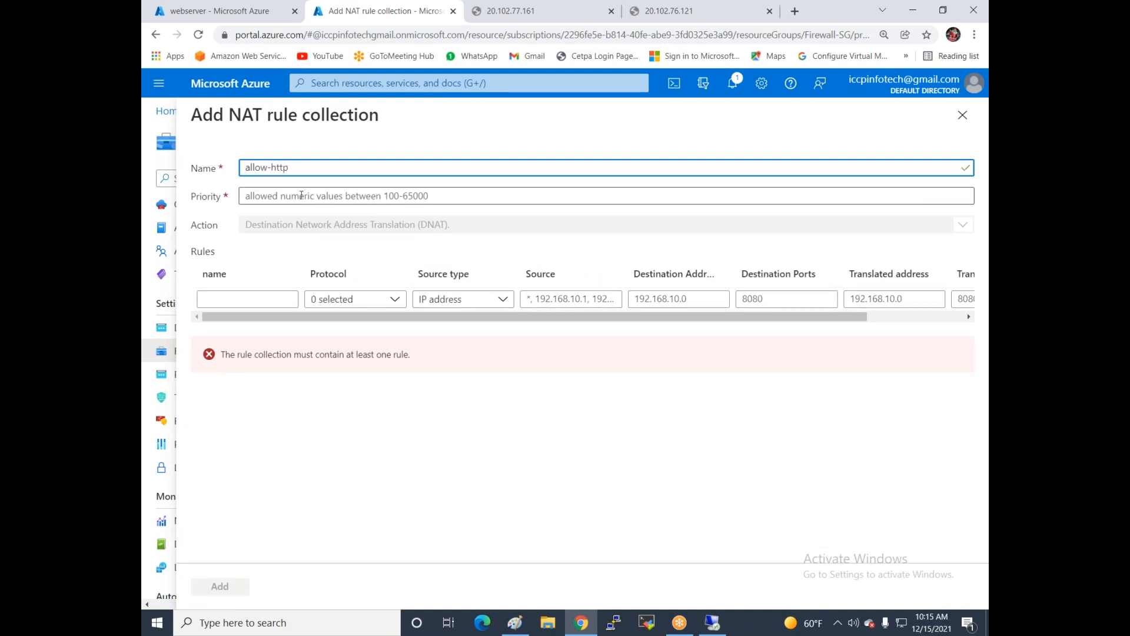
{"action": "type", "text": "110"}
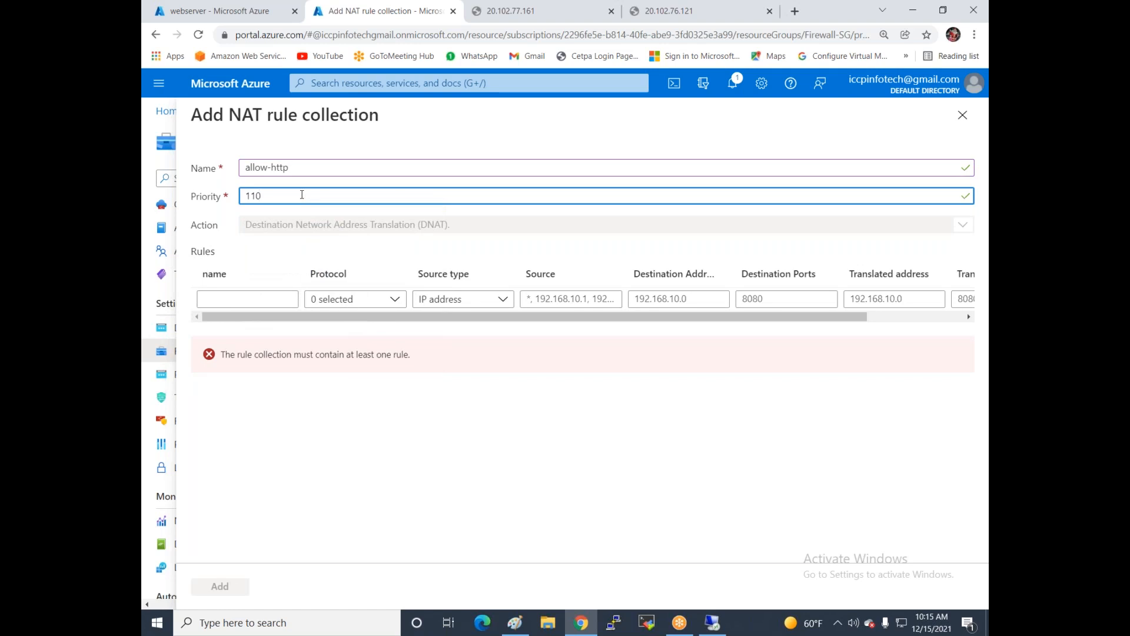
Name the collection's first rule Allow-HTTP and set its source to *.
{"action": "left_click", "coordinate": [267, 298]}
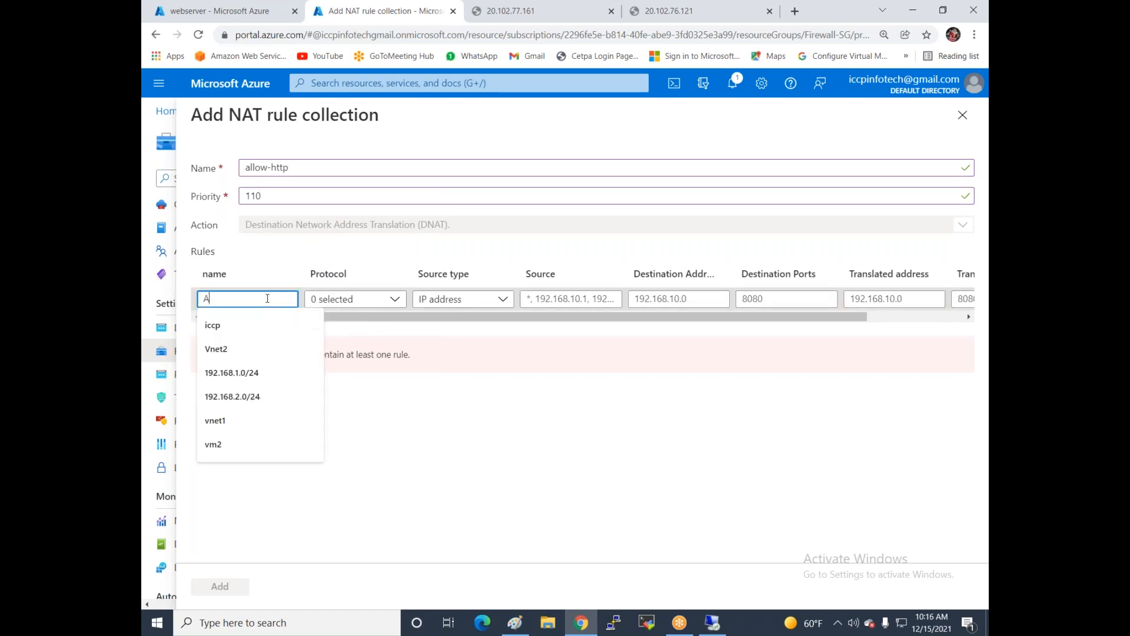
{"action": "type", "text": "Allow-HTTP"}
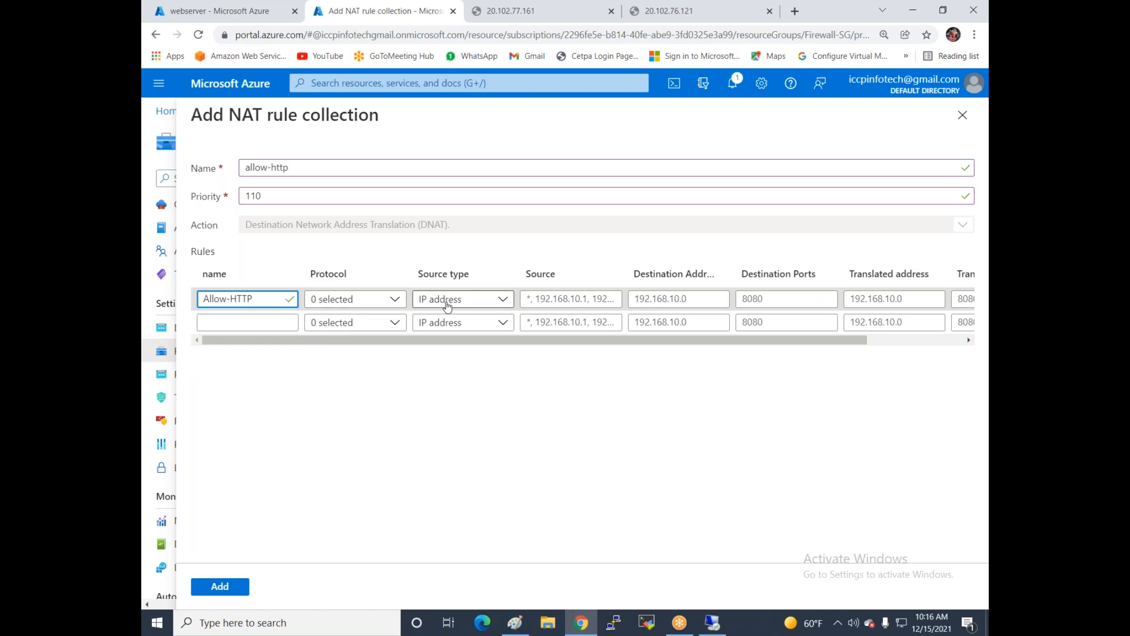
{"action": "left_click", "coordinate": [577, 300]}
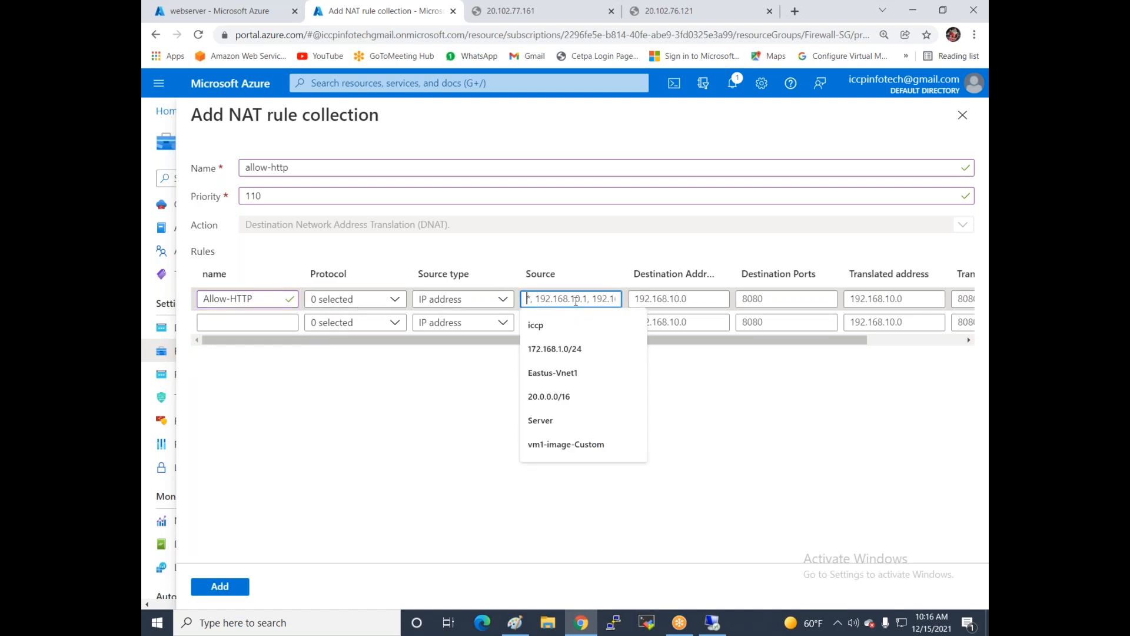
{"action": "type", "text": "*"}
{"action": "left_click", "coordinate": [666, 299]}
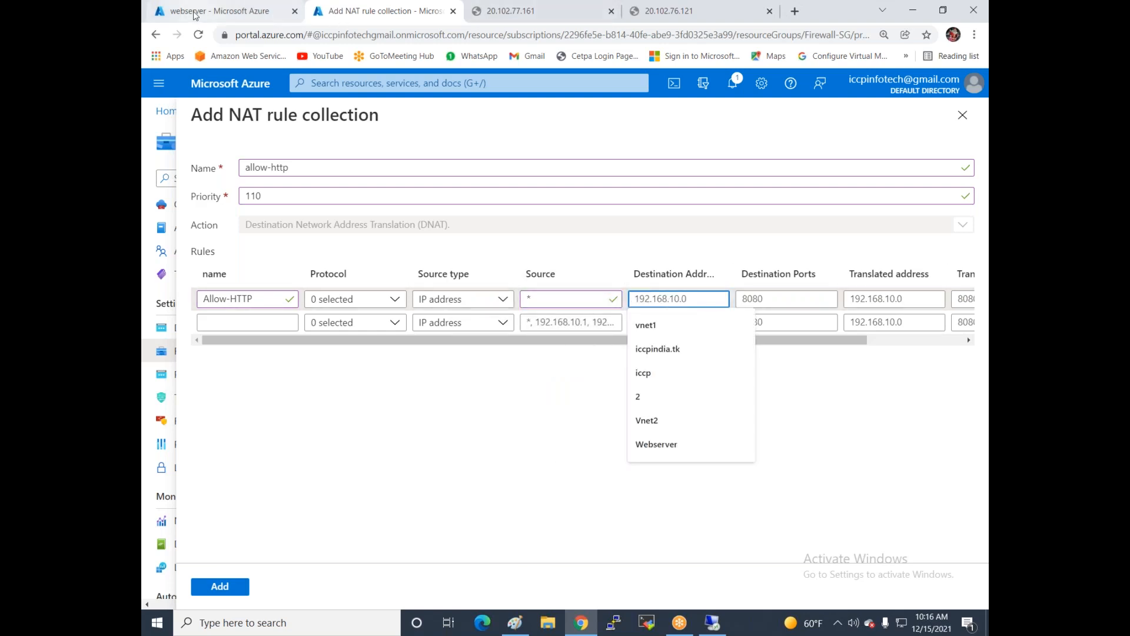
{"action": "left_click", "coordinate": [653, 12]}
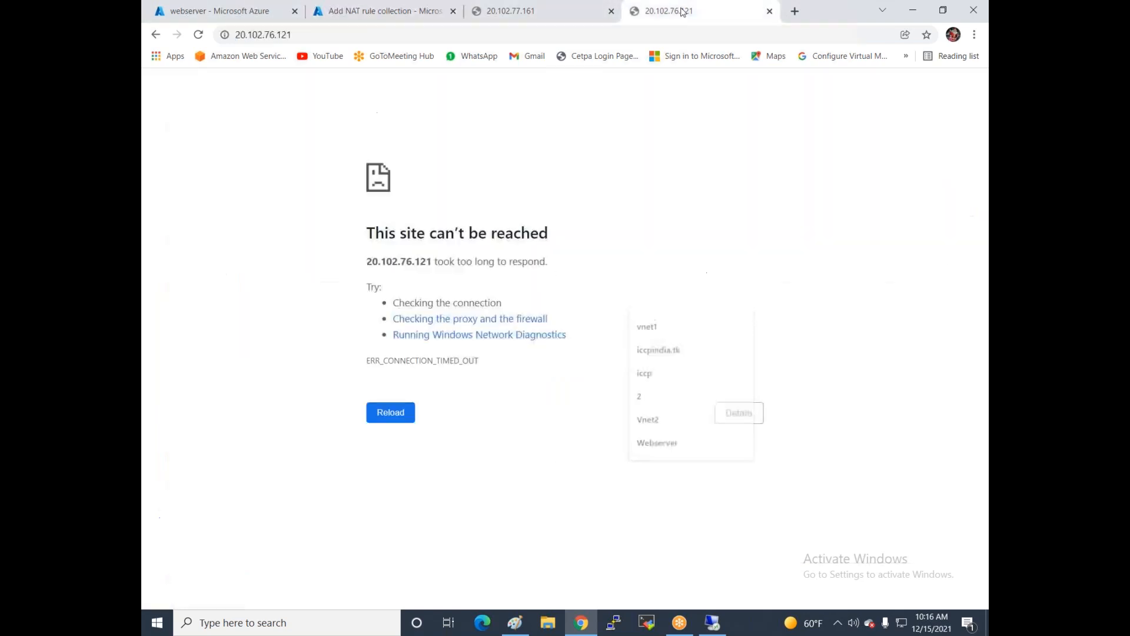
{"action": "left_click", "coordinate": [339, 32]}
{"action": "key", "text": "ctrl+c"}
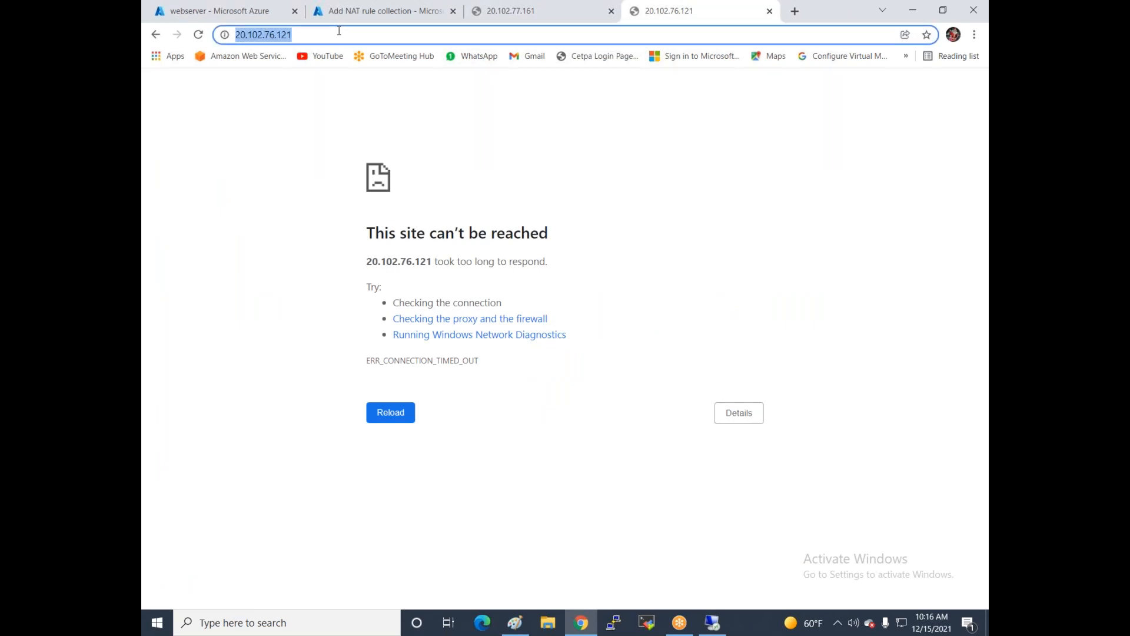
{"action": "left_click", "coordinate": [364, 11]}
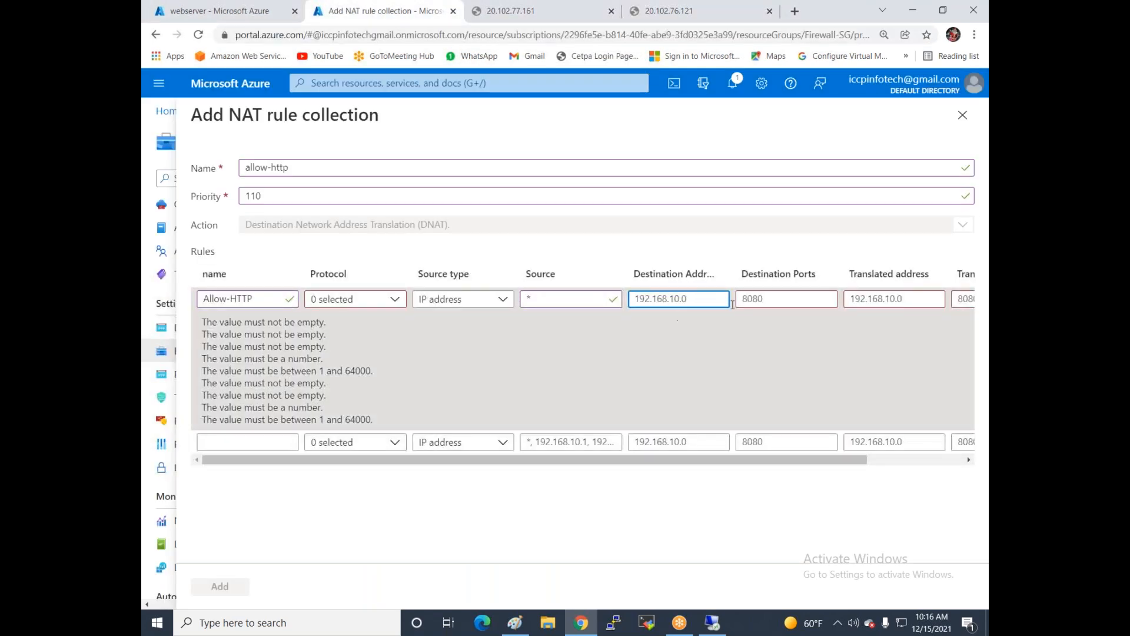
{"action": "right_click", "coordinate": [670, 298]}
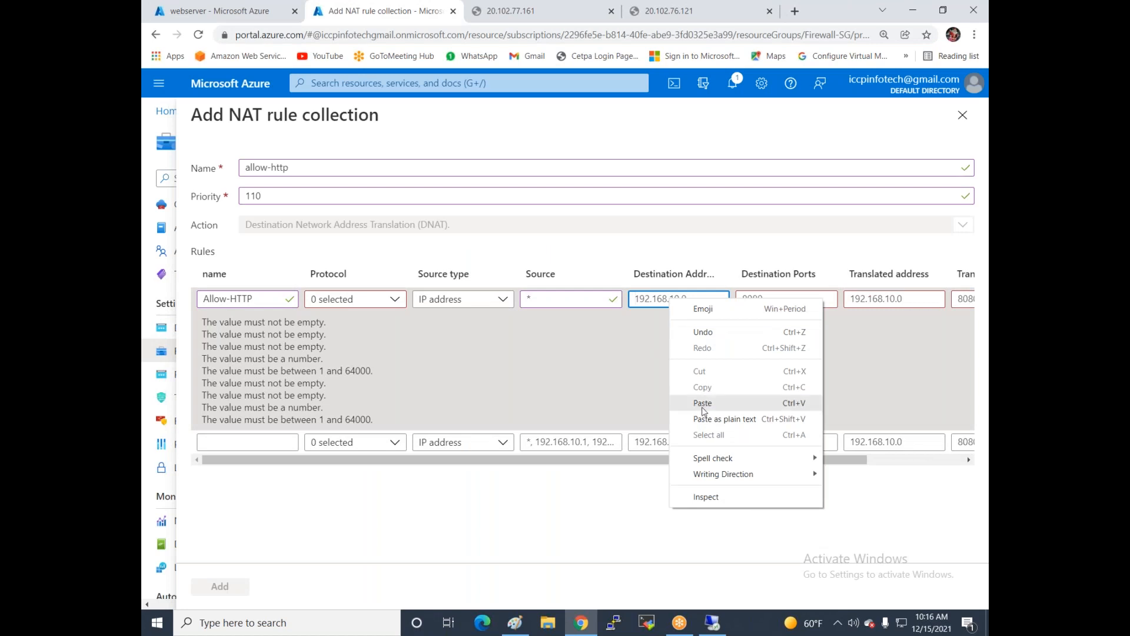
{"action": "left_click", "coordinate": [704, 400]}
{"action": "key", "text": "BackSpace"}
{"action": "key", "text": "Left"}
{"action": "key", "text": "Left"}
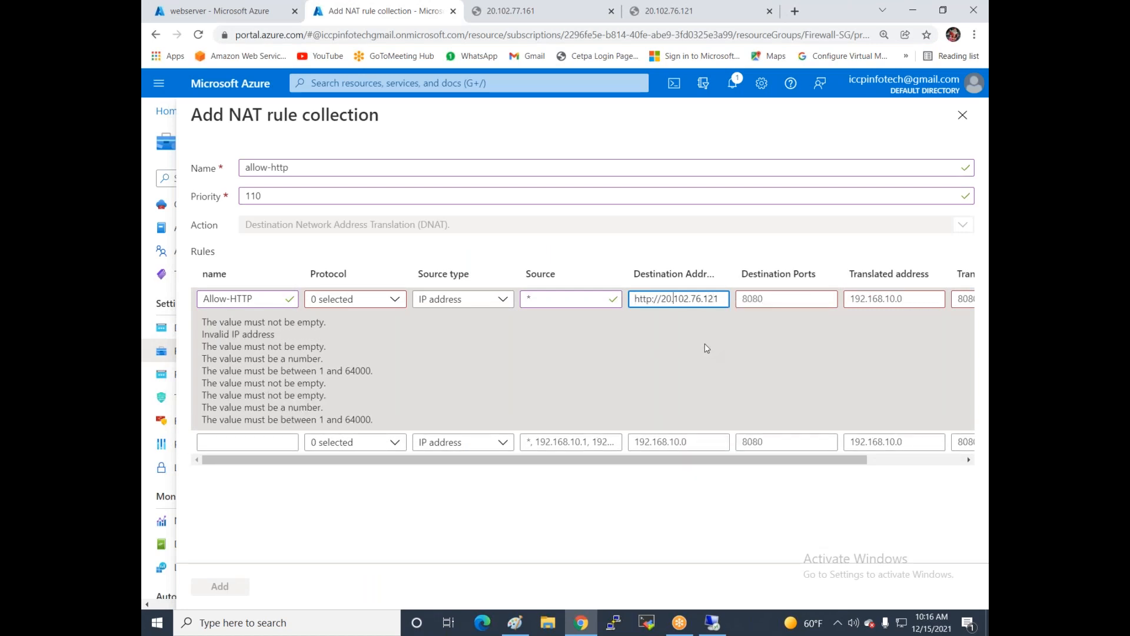
{"action": "key", "text": "BackSpace"}
{"action": "key", "text": "BackSpace"}
{"action": "key", "text": "BackSpace"}
{"action": "key", "text": "BackSpace"}
{"action": "key", "text": "BackSpace"}
{"action": "key", "text": "BackSpace"}
{"action": "key", "text": "BackSpace"}
Set the rule's destination port to 80, translated address to 192.168.1.4 and translated port to 80.
{"action": "left_click", "coordinate": [783, 301]}
{"action": "type", "text": "80"}
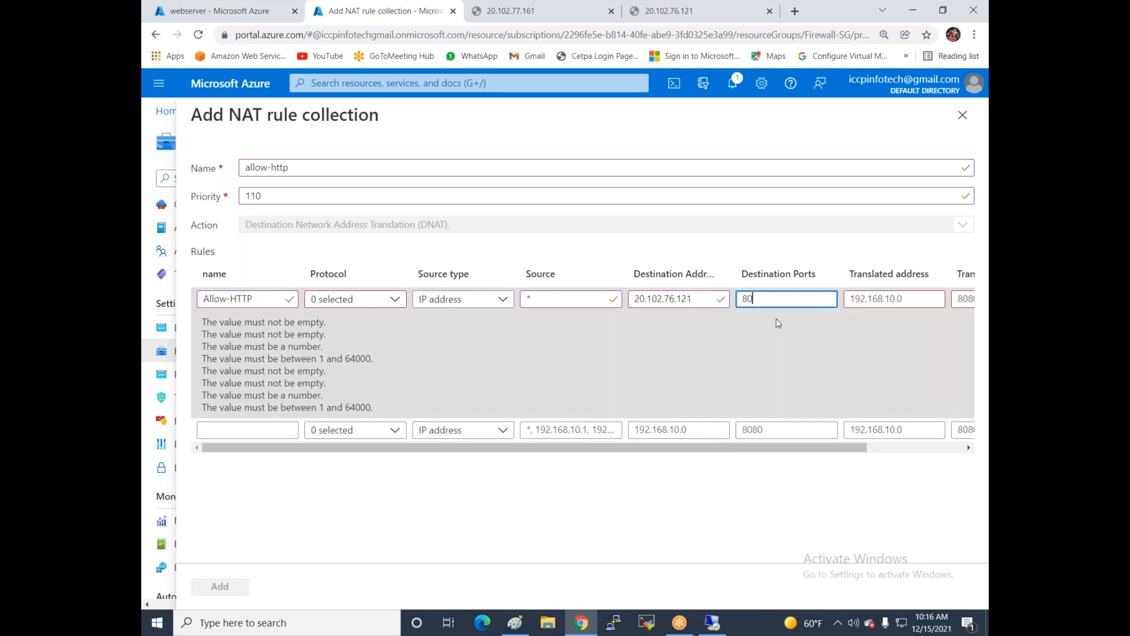
{"action": "left_click", "coordinate": [861, 301]}
{"action": "type", "text": "19"}
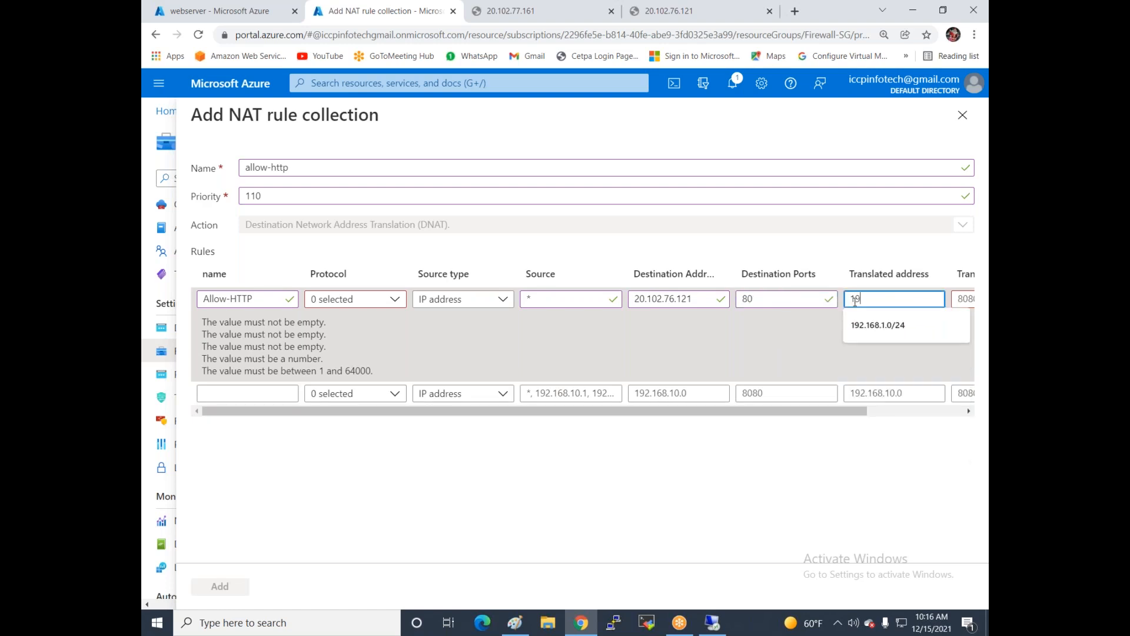
{"action": "type", "text": "2.168.1.4"}
{"action": "left_click", "coordinate": [962, 299]}
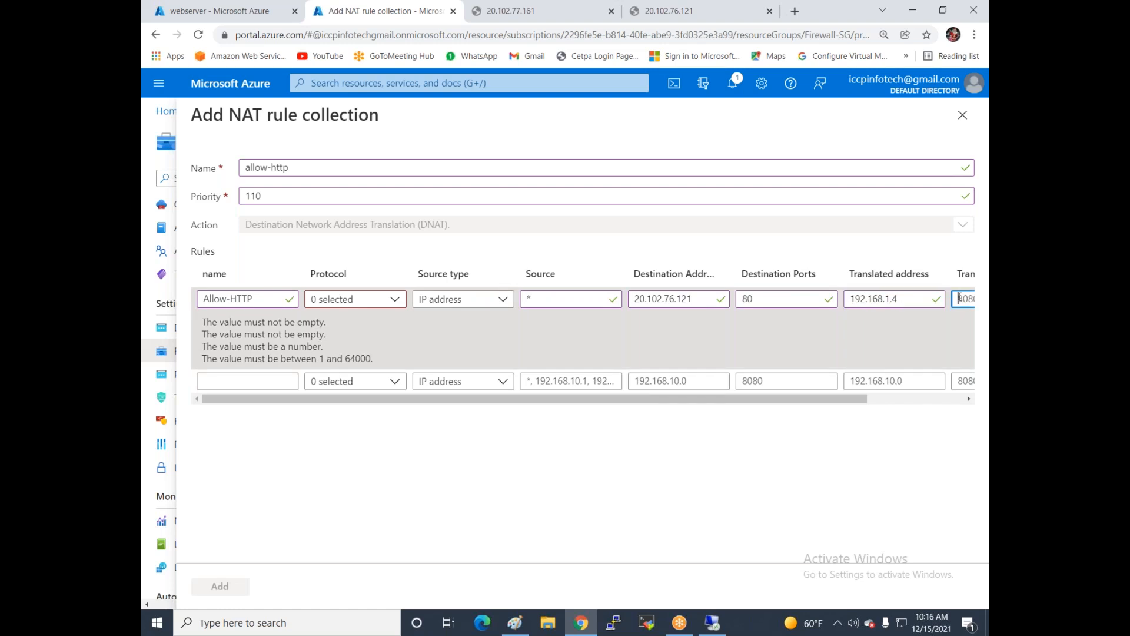
{"action": "type", "text": "80"}
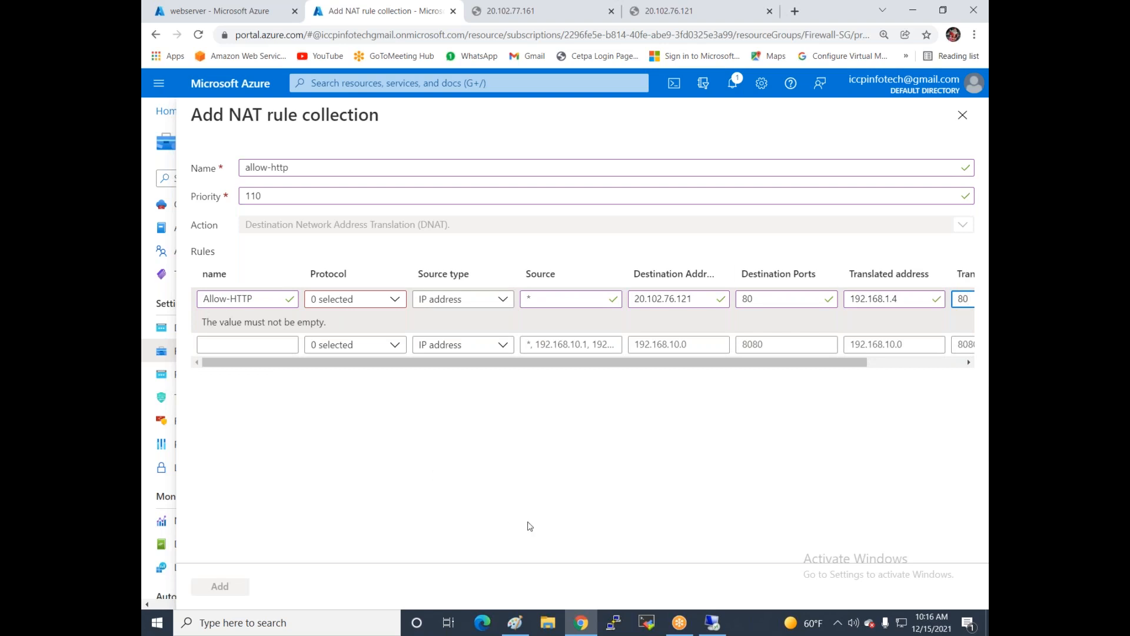
Change the collection name to allow-httph, set the rule's protocol to TCP and add the collection to the firewall.
{"action": "left_click", "coordinate": [324, 467]}
{"action": "left_click", "coordinate": [275, 195]}
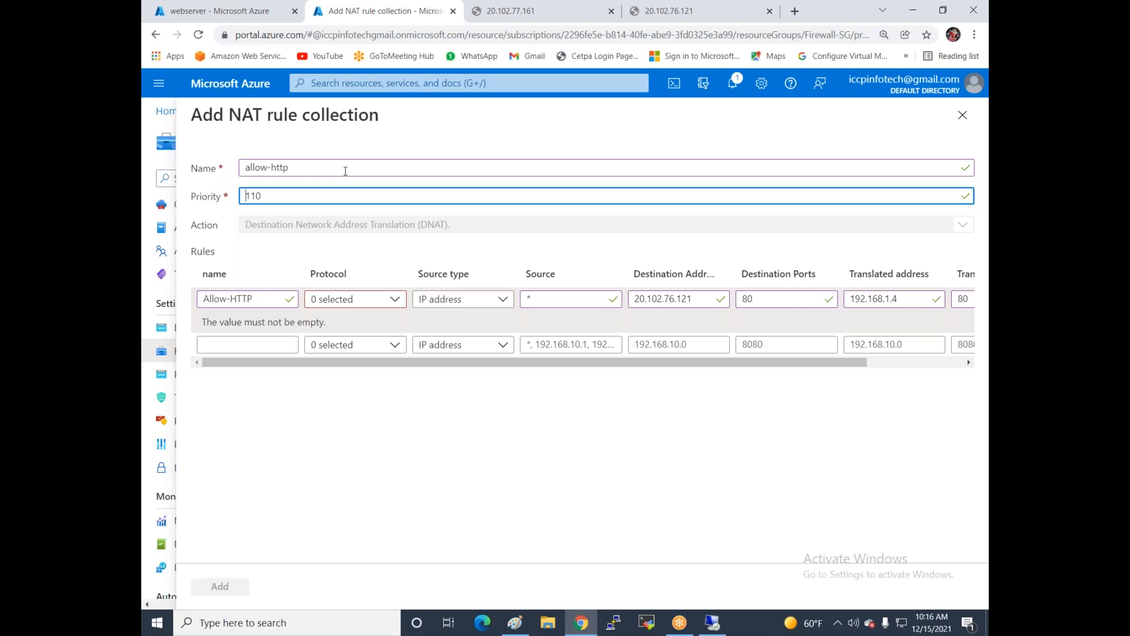
{"action": "left_click", "coordinate": [299, 173]}
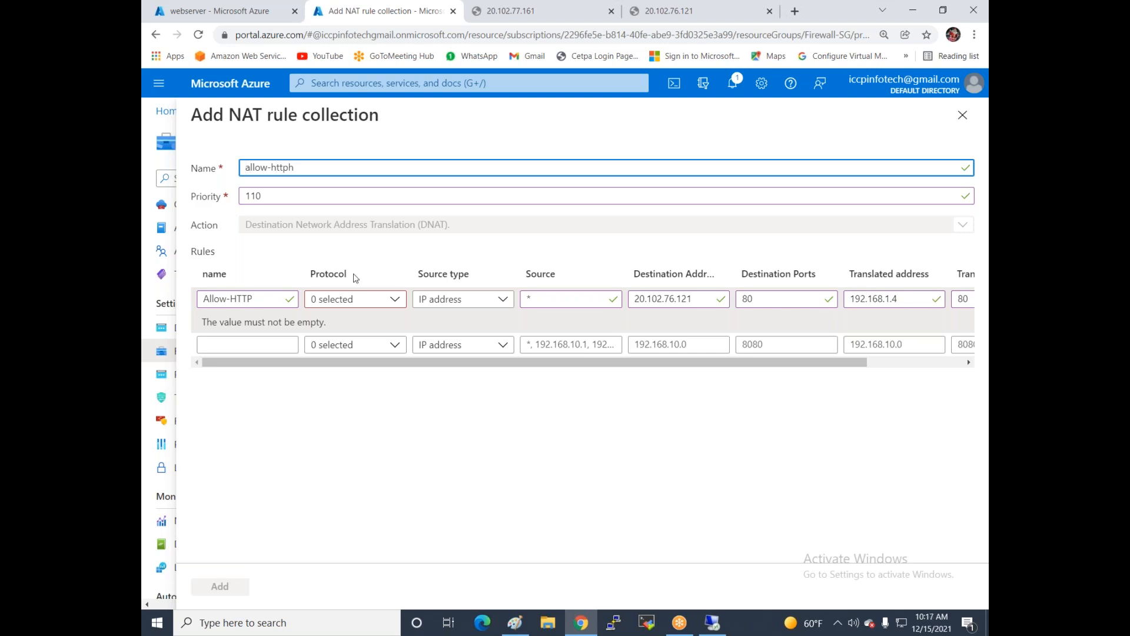
{"action": "left_click", "coordinate": [306, 407]}
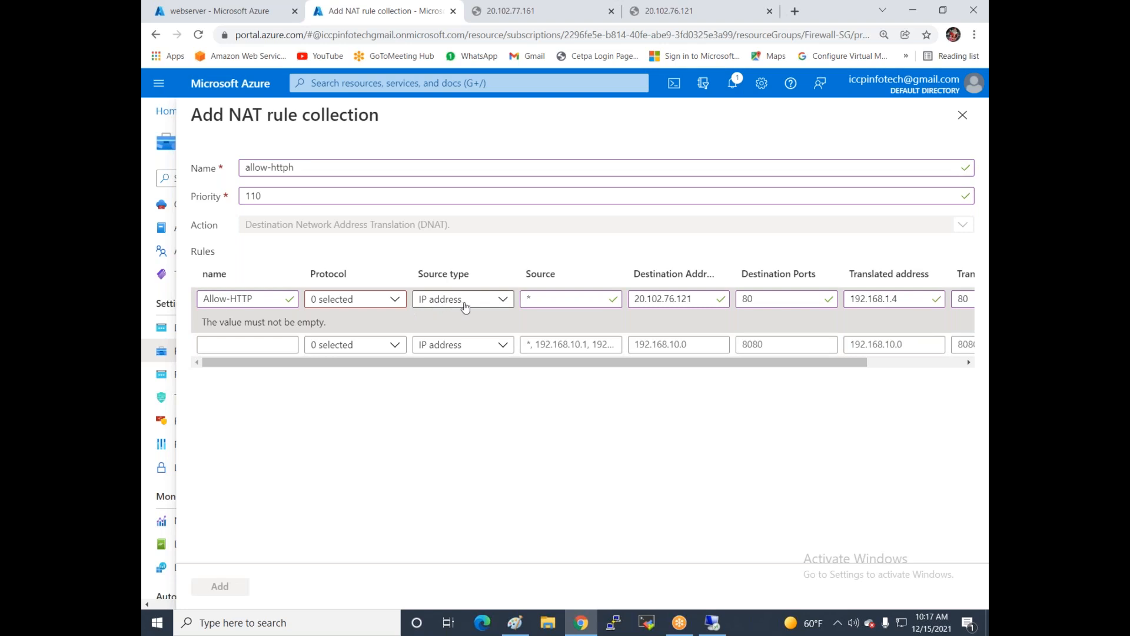
{"action": "left_click", "coordinate": [360, 299]}
{"action": "left_click", "coordinate": [330, 321]}
{"action": "left_click", "coordinate": [307, 477]}
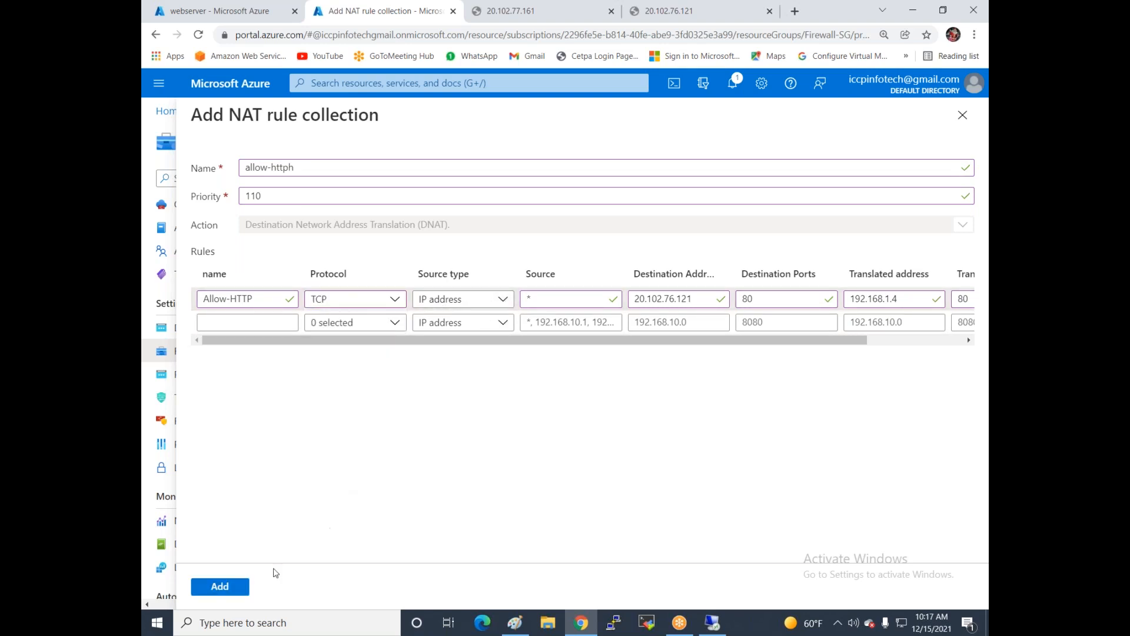
{"action": "left_click", "coordinate": [217, 588]}
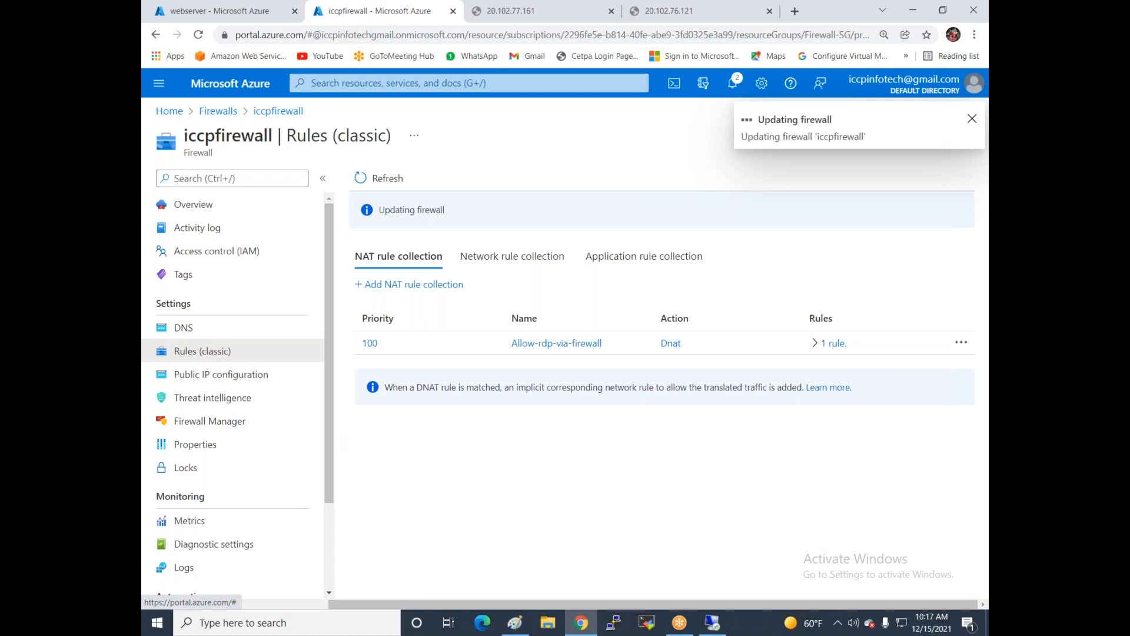
Reload the website at 20.102.77.161 to test it, and close its browser tab.
{"action": "left_click", "coordinate": [500, 11]}
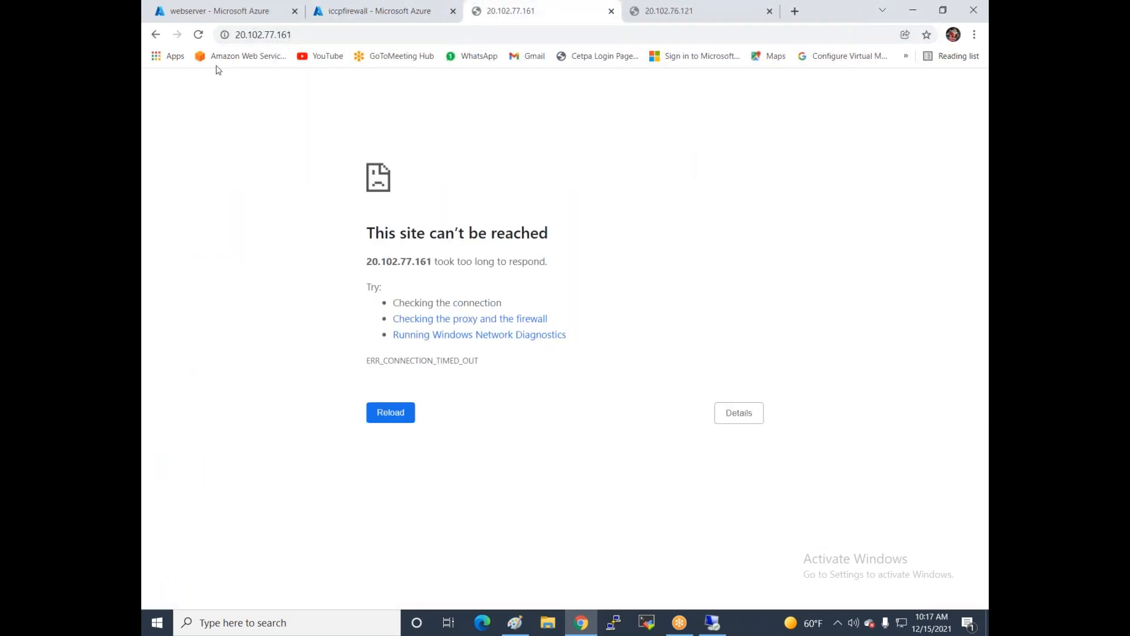
{"action": "left_click", "coordinate": [198, 34]}
{"action": "left_click", "coordinate": [611, 11]}
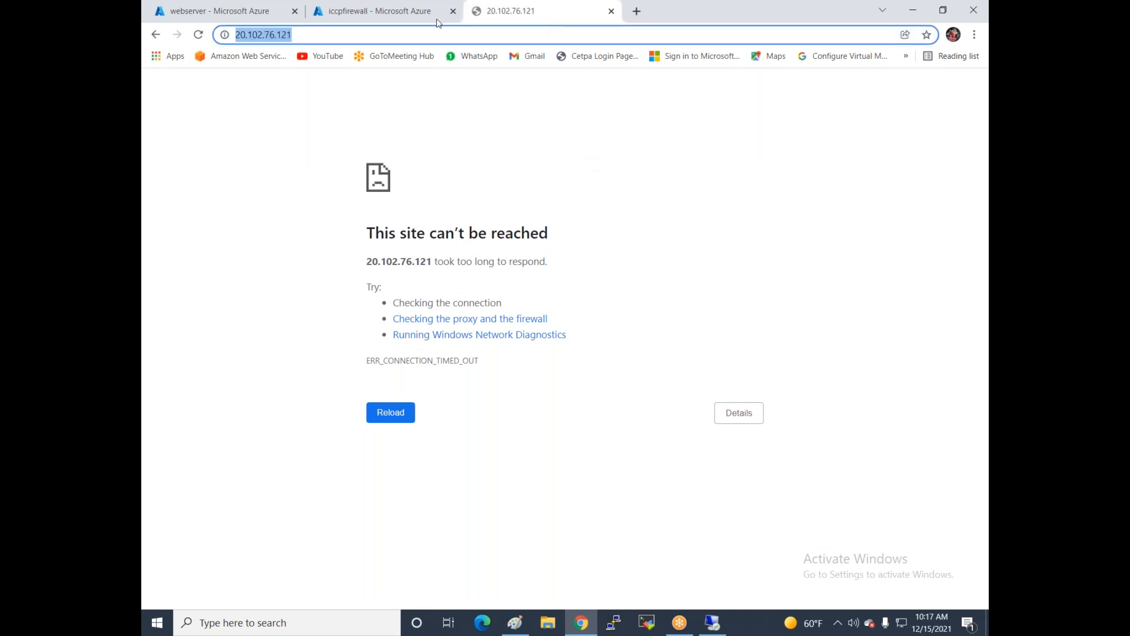
Check the firewall's NAT rule update and reload 20.102.76.121 to test the website through the firewall.
{"action": "left_click", "coordinate": [380, 12]}
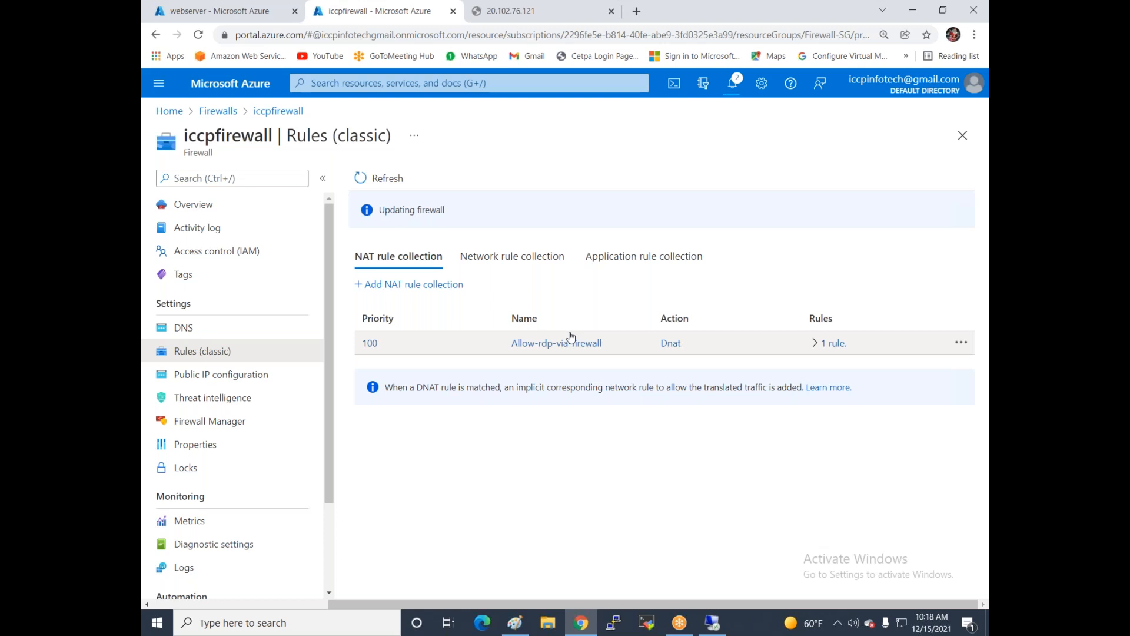
{"action": "left_click", "coordinate": [518, 11]}
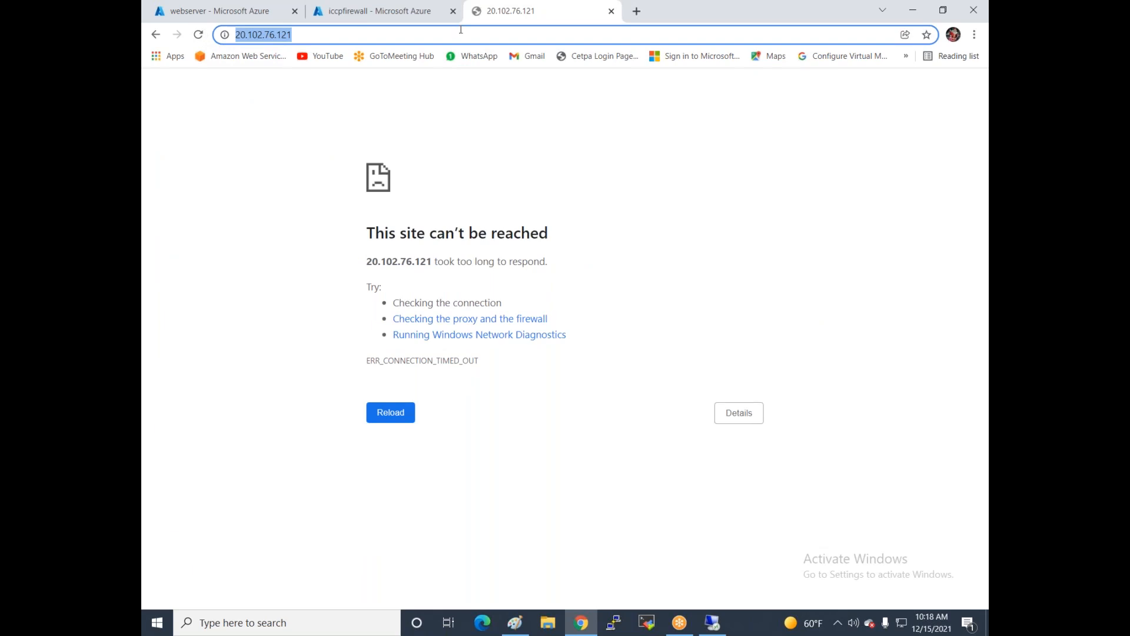
{"action": "left_click", "coordinate": [199, 35]}
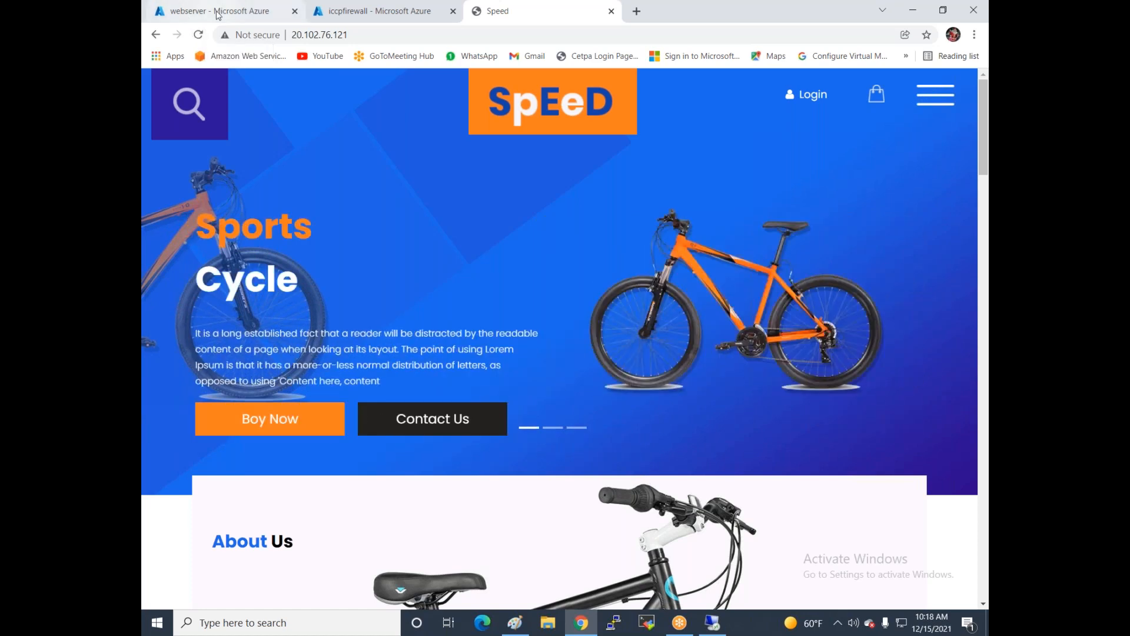
Delete the Allow-rdp-via-firewall NAT rule collection from iccpfirewall.
{"action": "left_click", "coordinate": [218, 15]}
{"action": "left_click", "coordinate": [362, 14]}
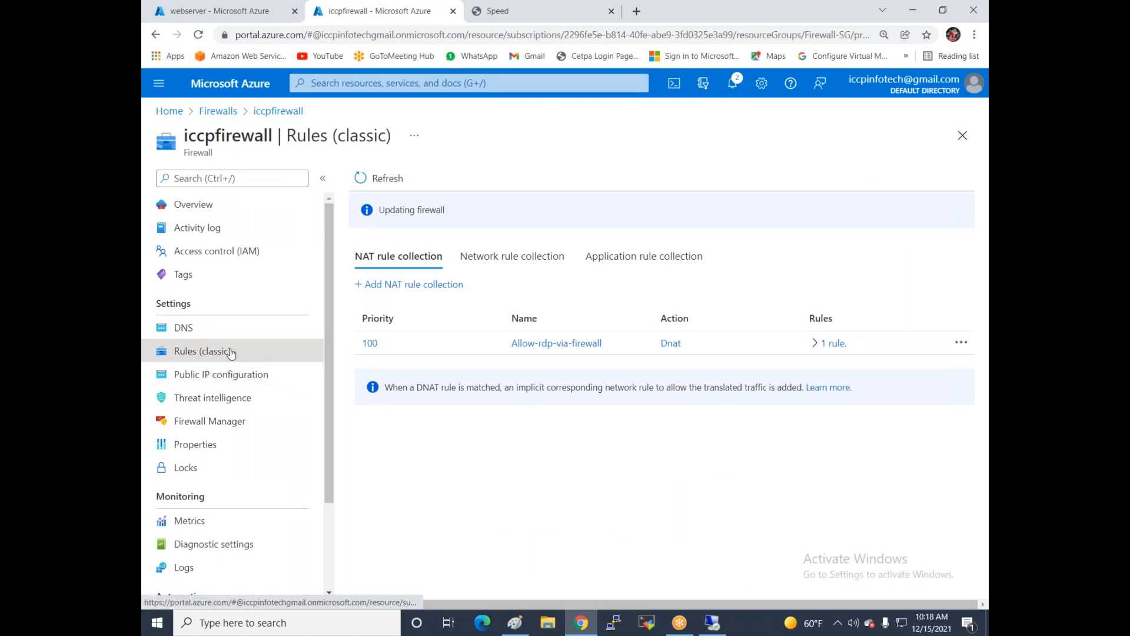
{"action": "left_click", "coordinate": [982, 343]}
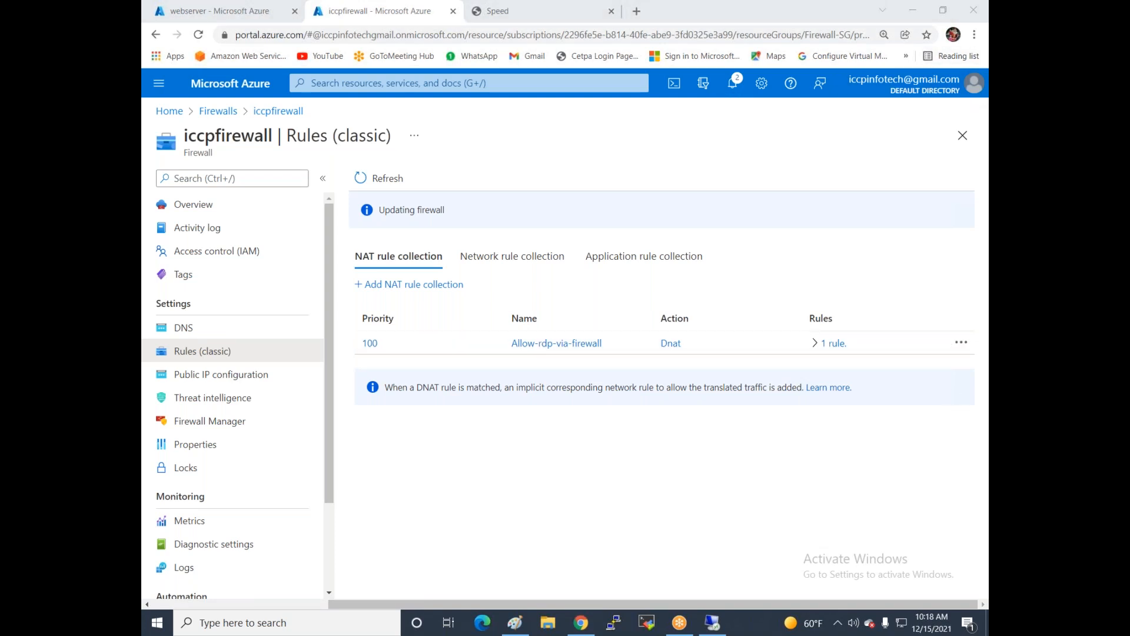
{"action": "left_click", "coordinate": [961, 342]}
{"action": "left_click", "coordinate": [863, 380]}
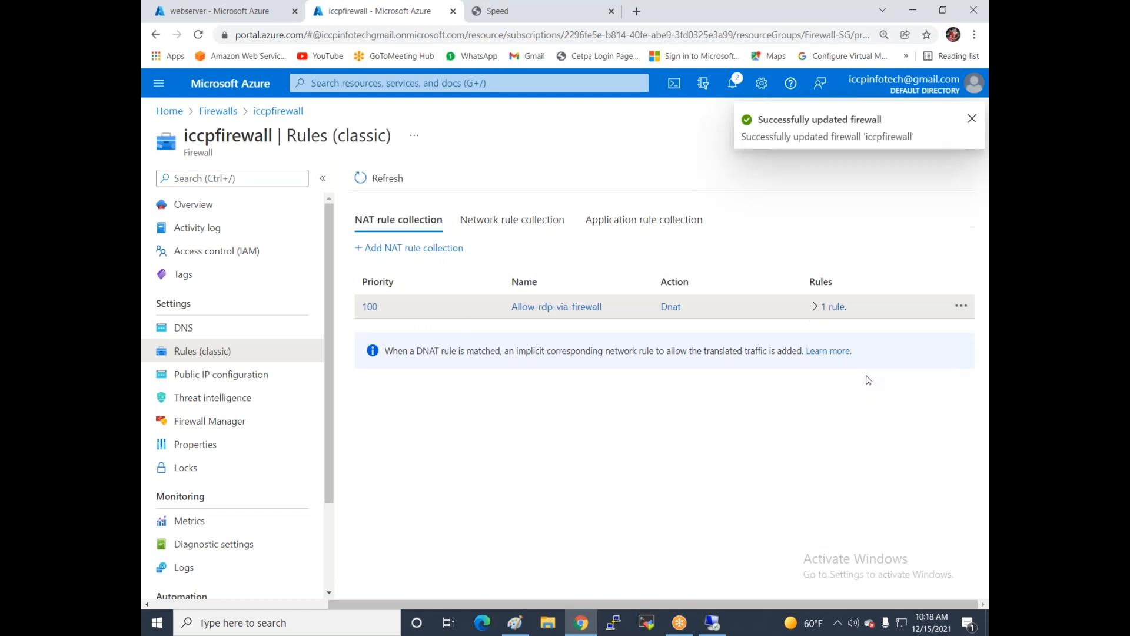
{"action": "left_click", "coordinate": [404, 392]}
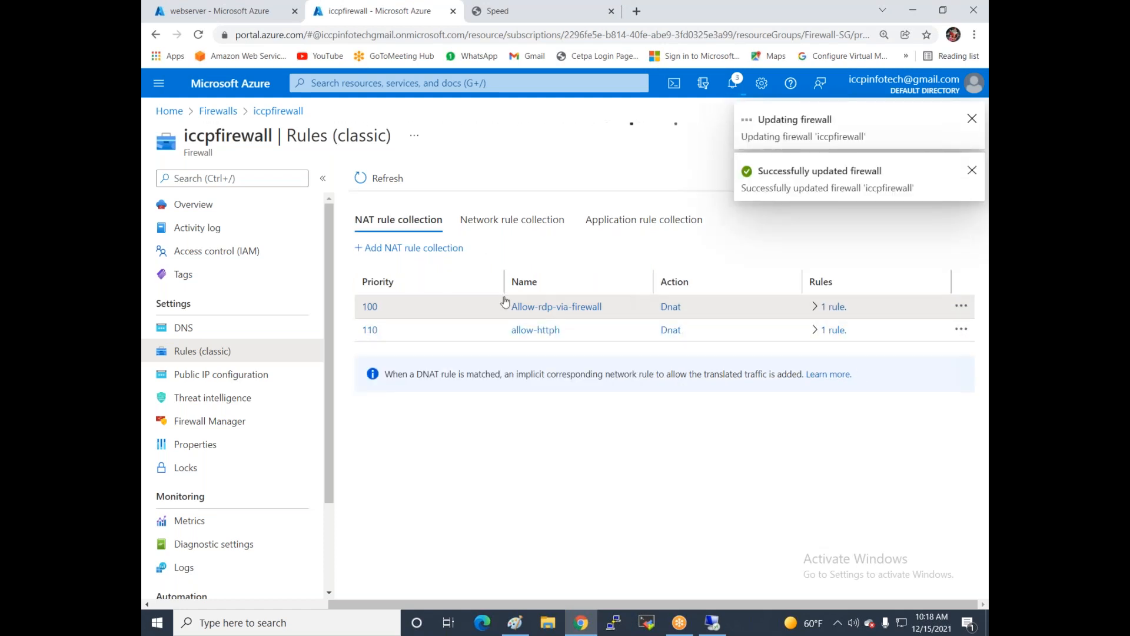
Check whether the remote desktop session to 20.102.76.121 is still connected, and return to the firewall's NAT rules.
{"action": "left_click", "coordinate": [715, 625]}
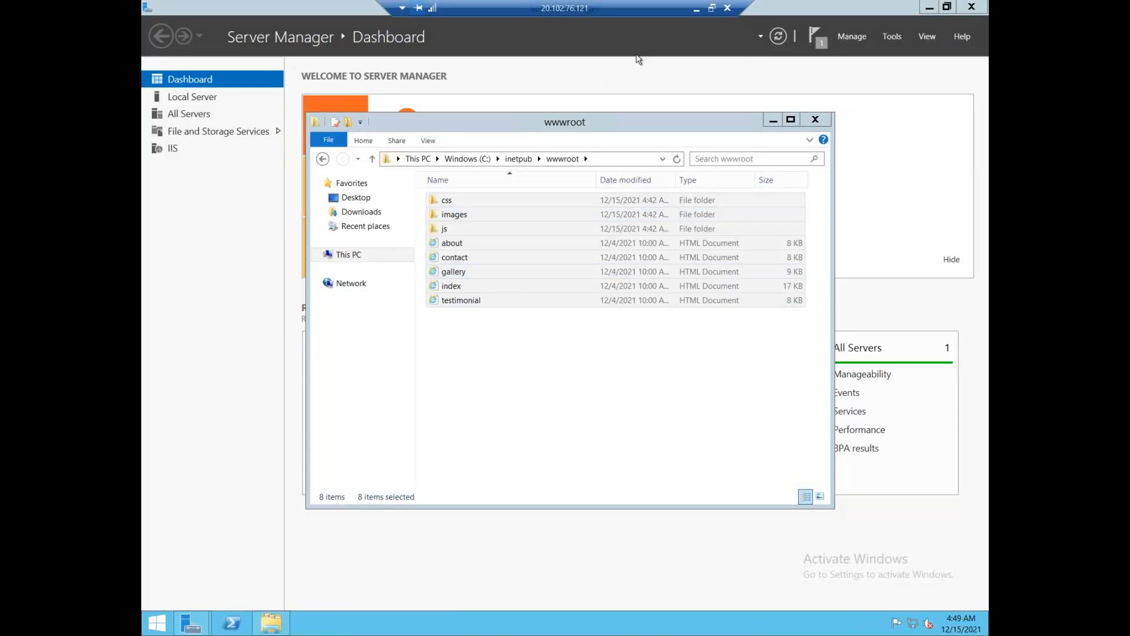
{"action": "left_click", "coordinate": [698, 12]}
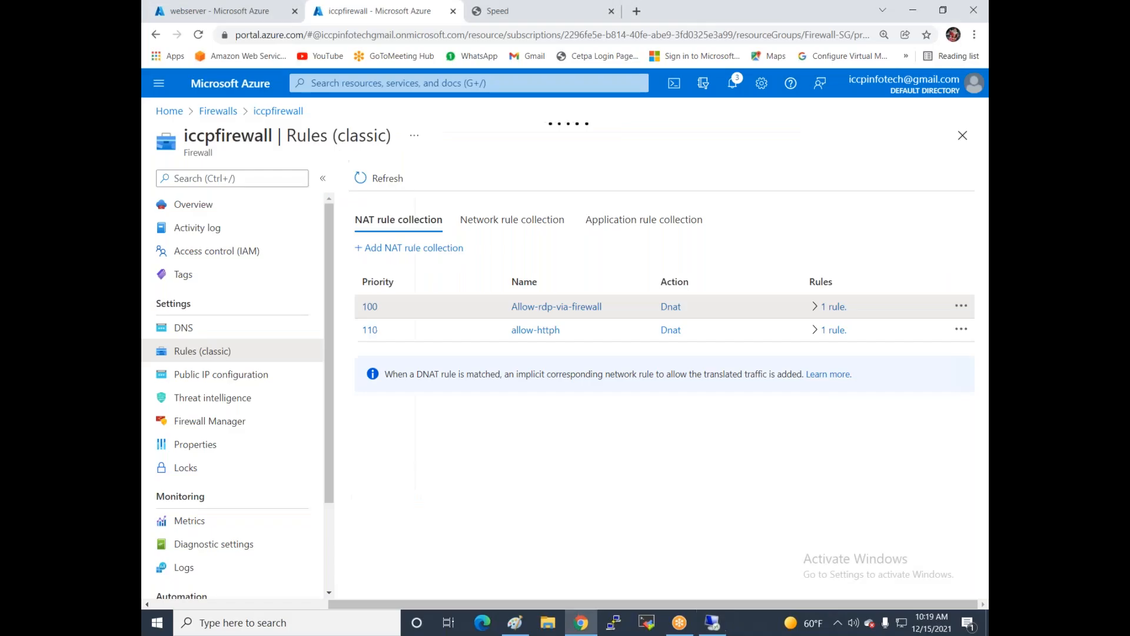
Try to delete the allow-httph NAT rule collection from iccpfirewall, and dismiss the resulting notification.
{"action": "left_click", "coordinate": [961, 332]}
{"action": "left_click", "coordinate": [851, 362]}
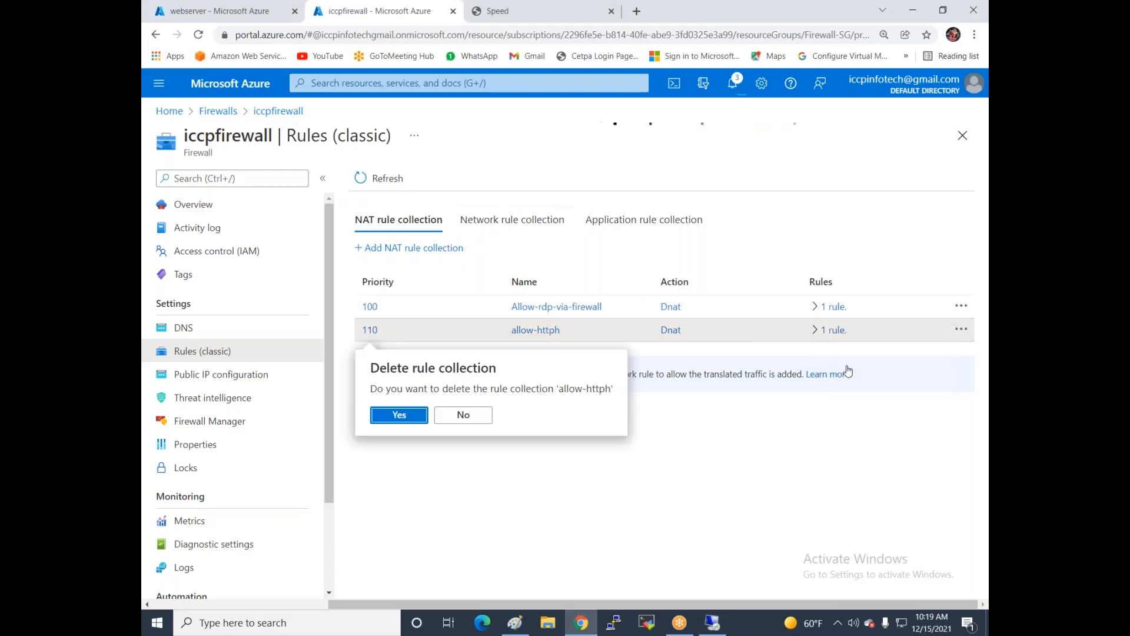
{"action": "left_click", "coordinate": [392, 419]}
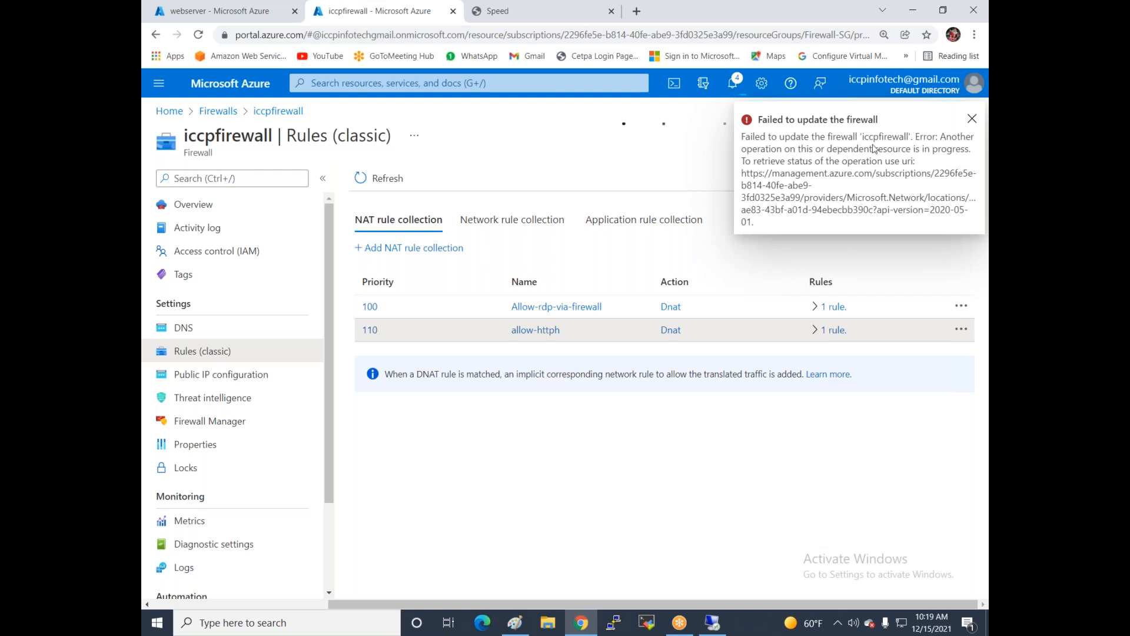
{"action": "left_click", "coordinate": [972, 121]}
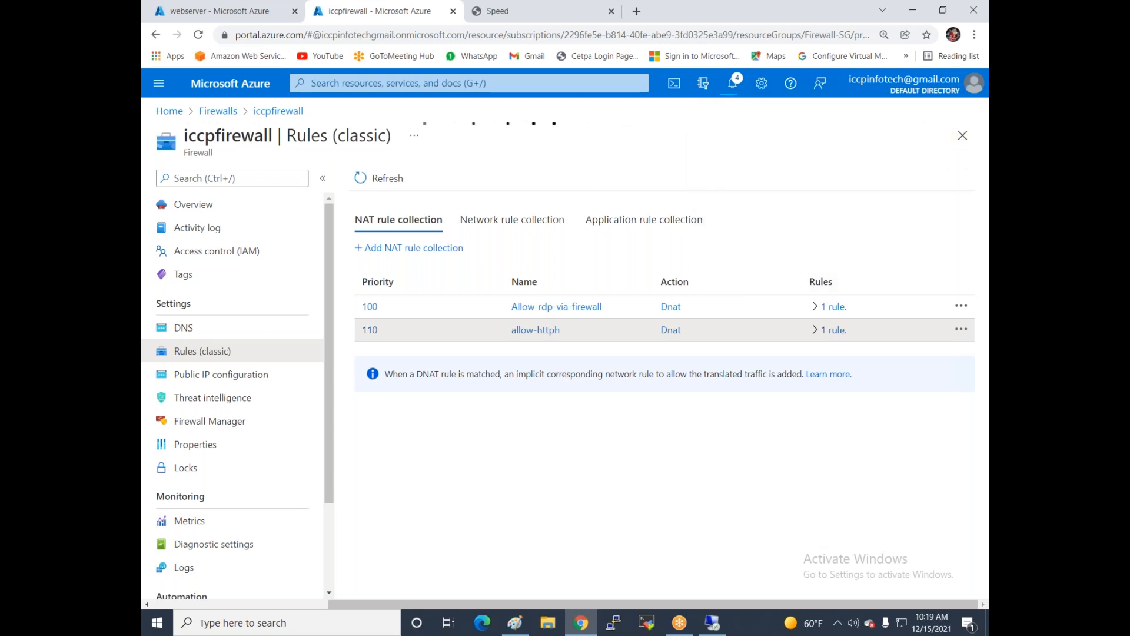
Recheck the remote desktop session to 20.102.76.121, and switch to the private-to-public IP network diagram in Paint.
{"action": "left_click", "coordinate": [712, 622]}
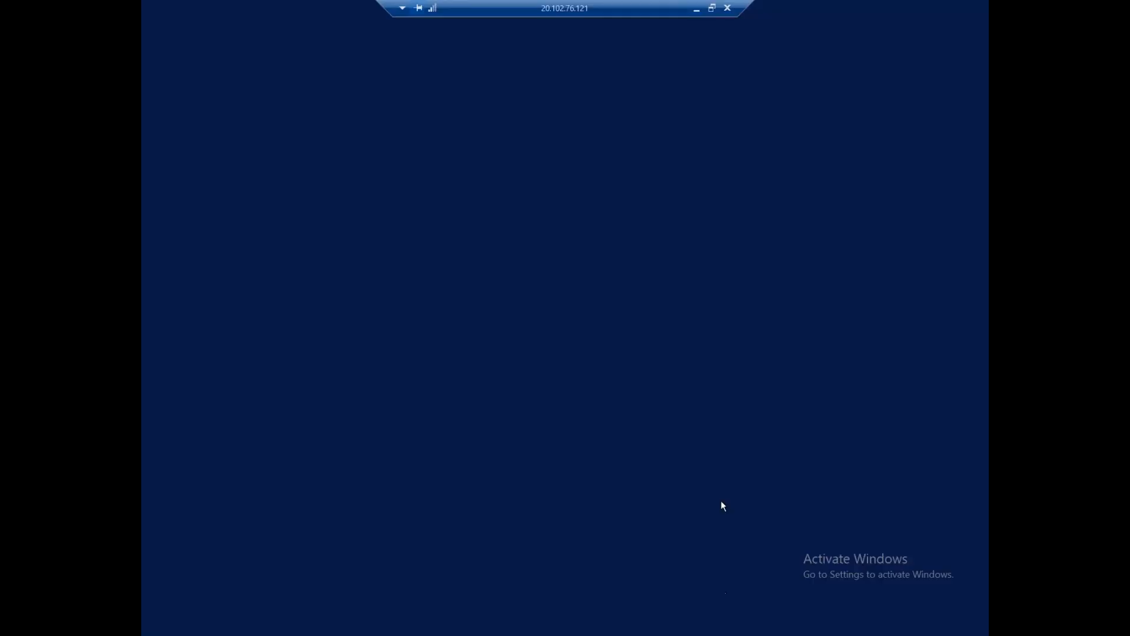
{"action": "left_click", "coordinate": [696, 10]}
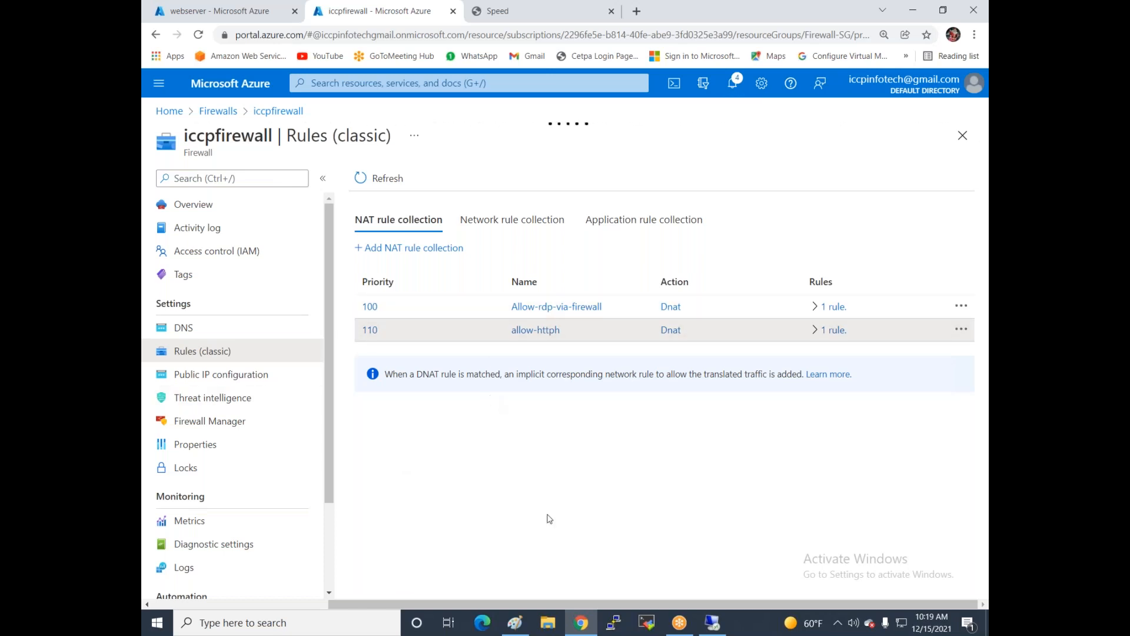
{"action": "left_click", "coordinate": [515, 622]}
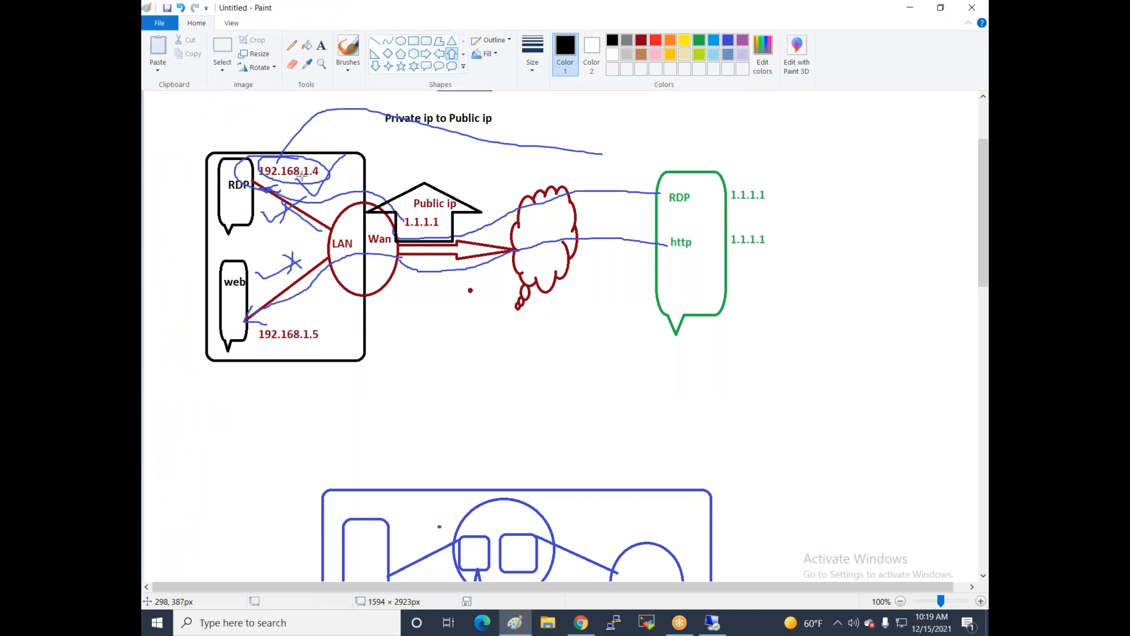